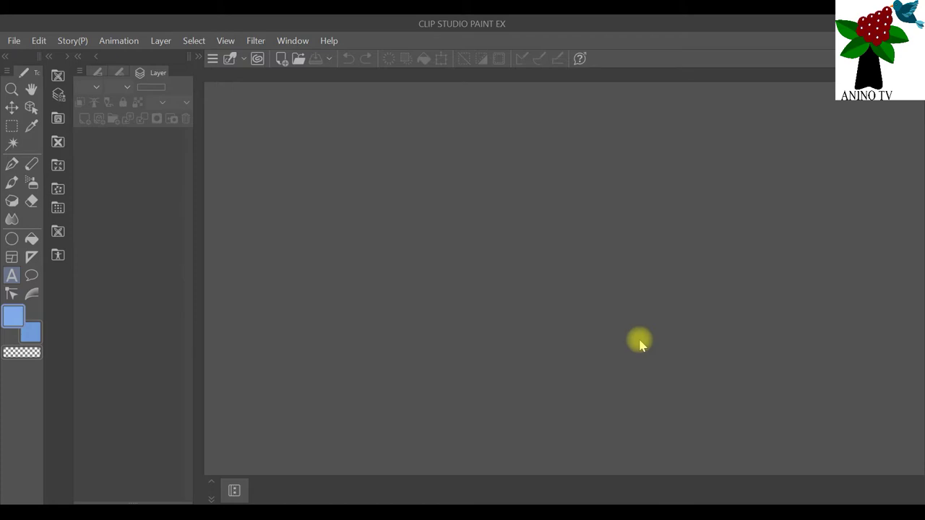
pyautogui.click(14, 42)
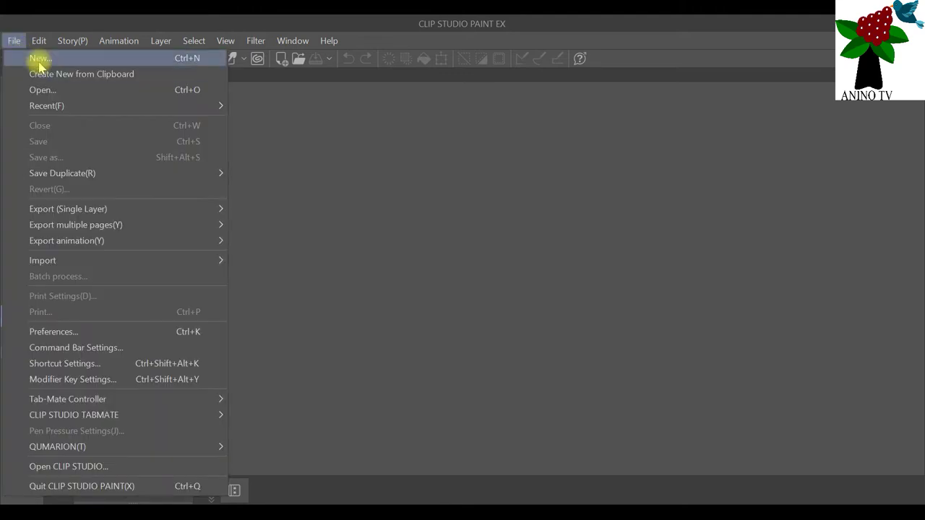
pyautogui.click(39, 59)
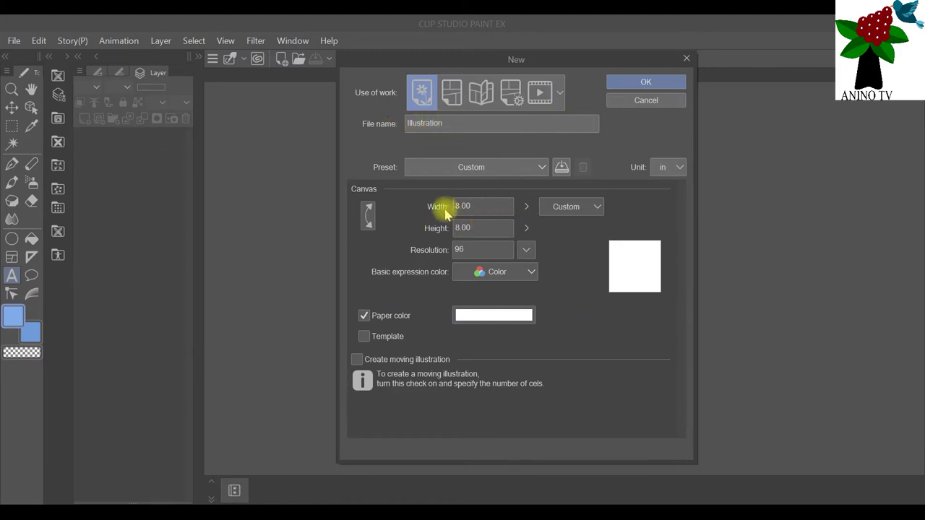
pyautogui.click(678, 169)
pyautogui.click(679, 169)
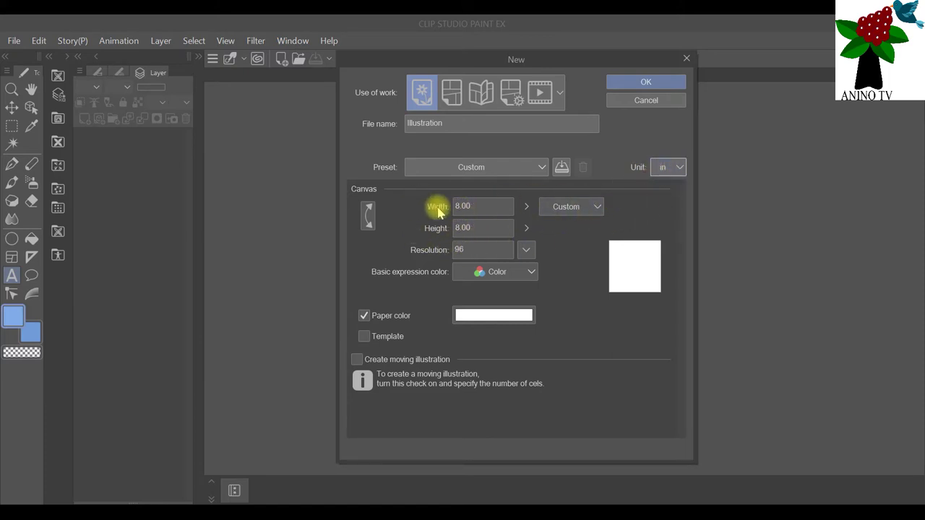
pyautogui.click(526, 249)
pyautogui.click(530, 290)
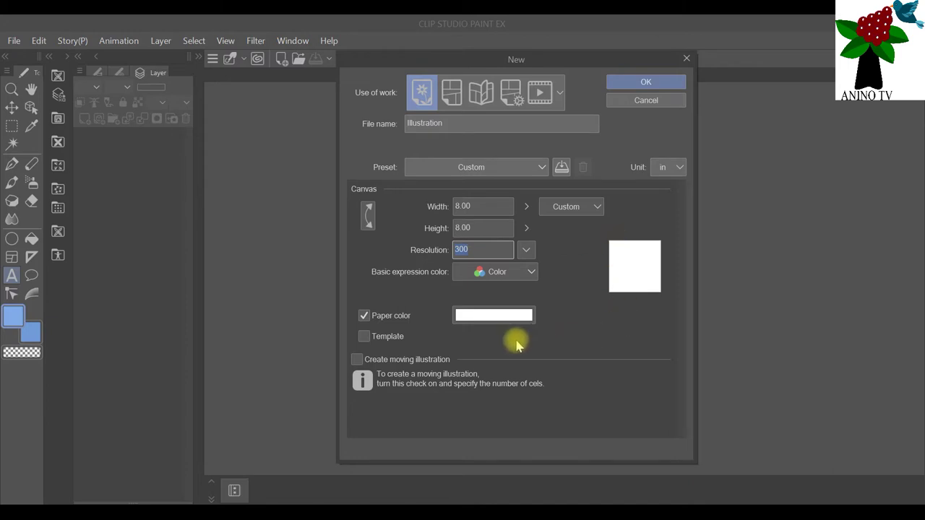
pyautogui.click(482, 315)
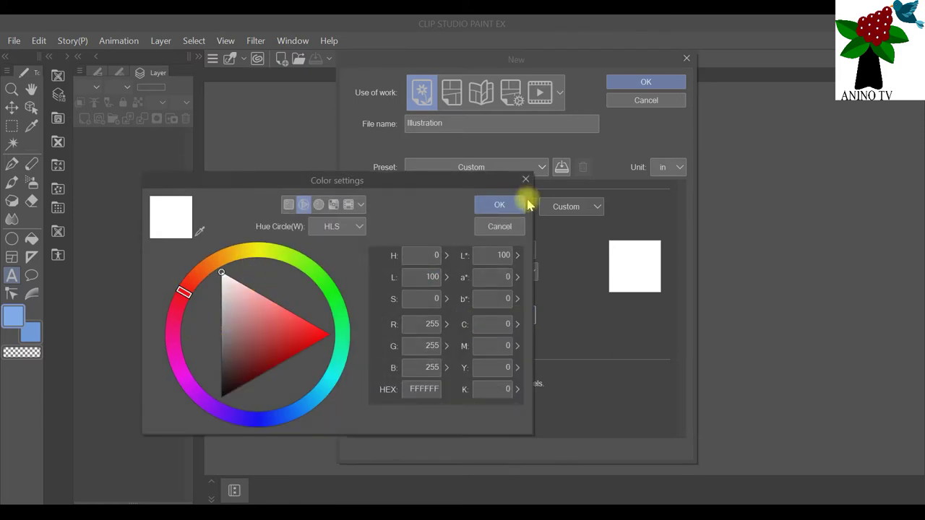
pyautogui.click(523, 205)
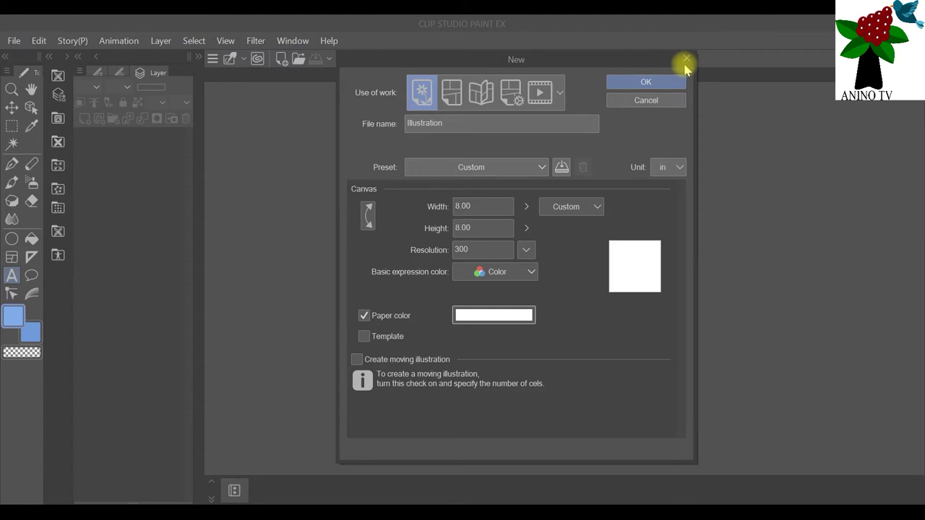
pyautogui.click(685, 63)
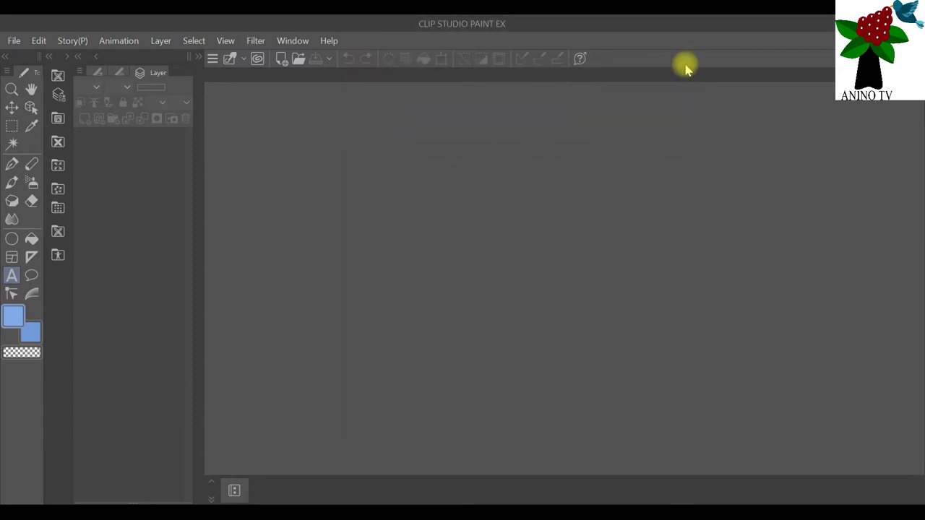
# Open the existing file crossed leg girl.
pyautogui.click(14, 42)
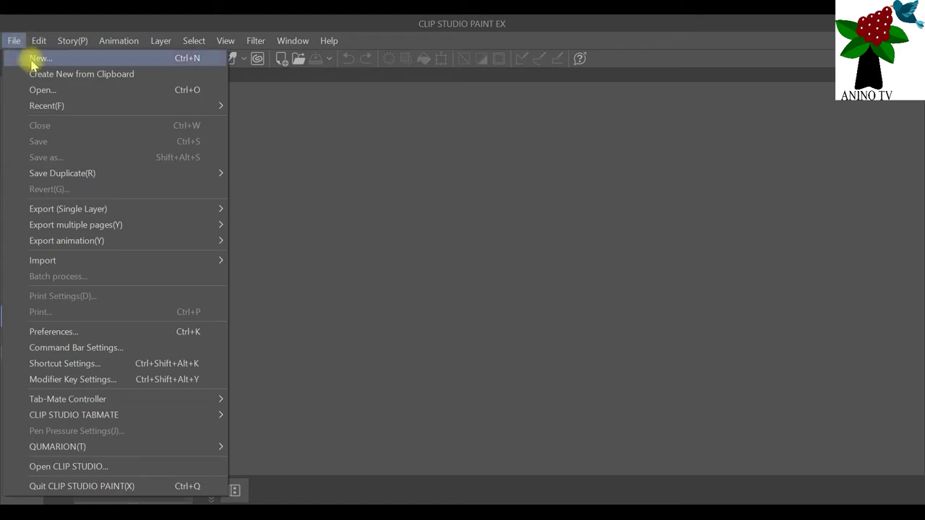
pyautogui.click(45, 89)
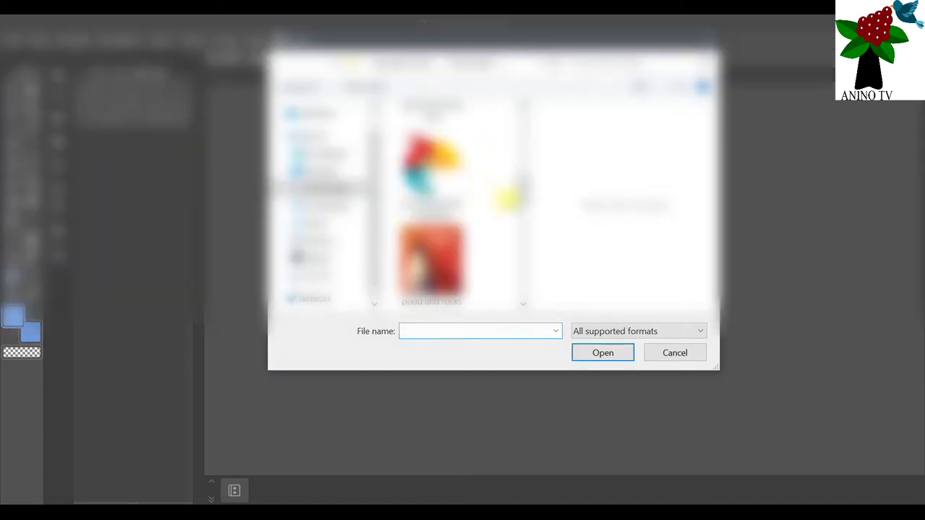
pyautogui.scroll(5, 508, 196)
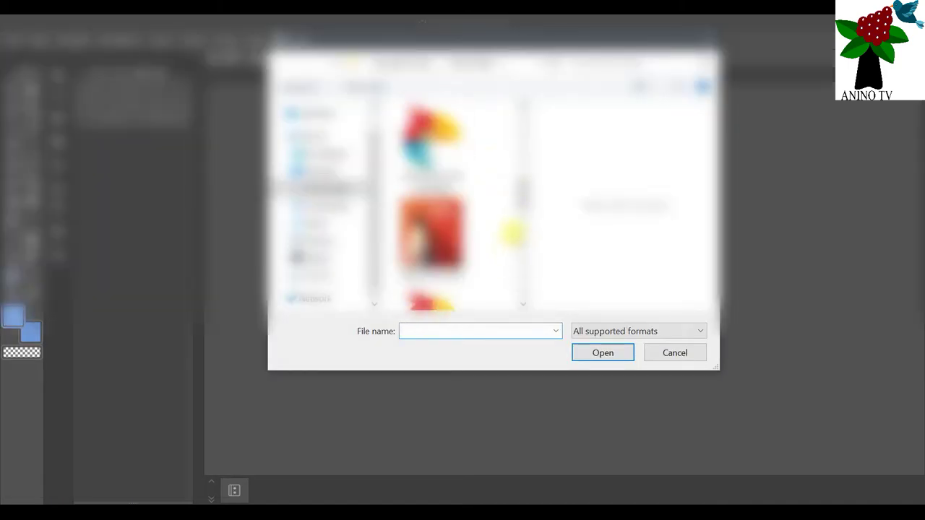
pyautogui.scroll(-5, 490, 208)
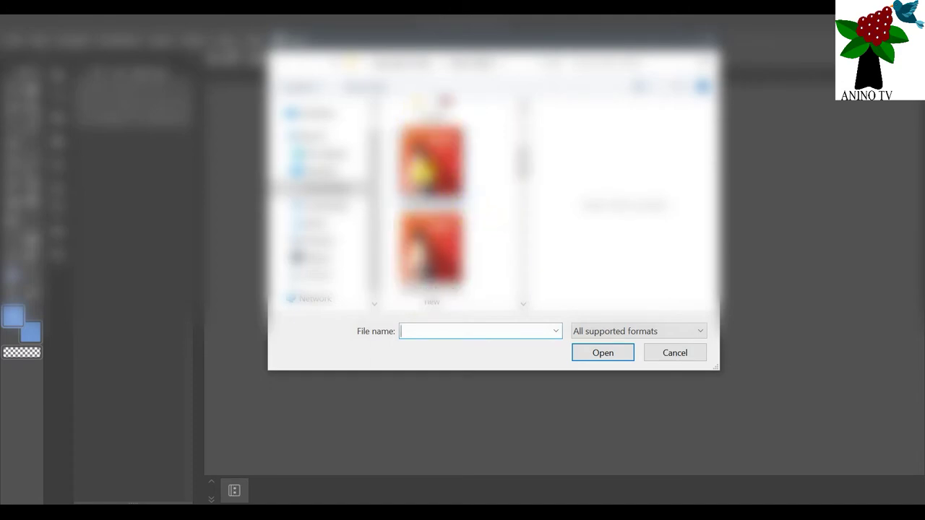
pyautogui.click(429, 173)
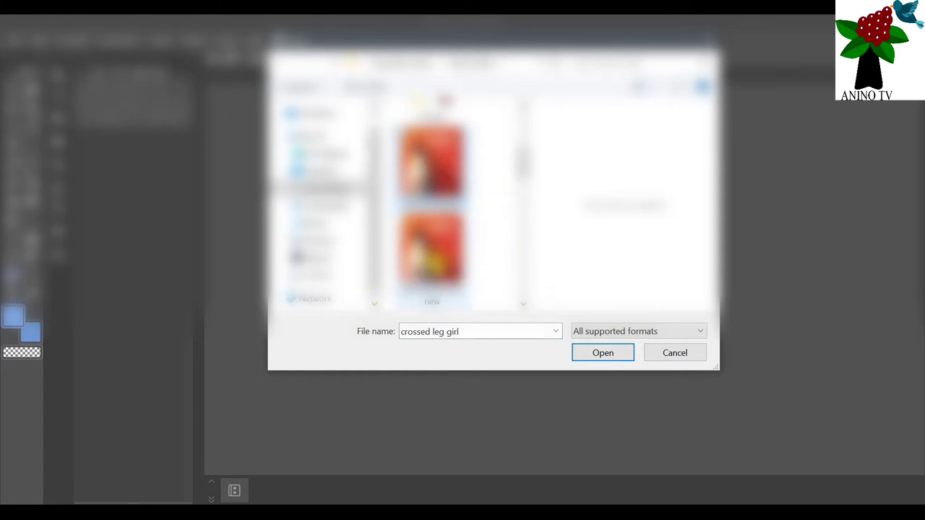
pyautogui.click(586, 353)
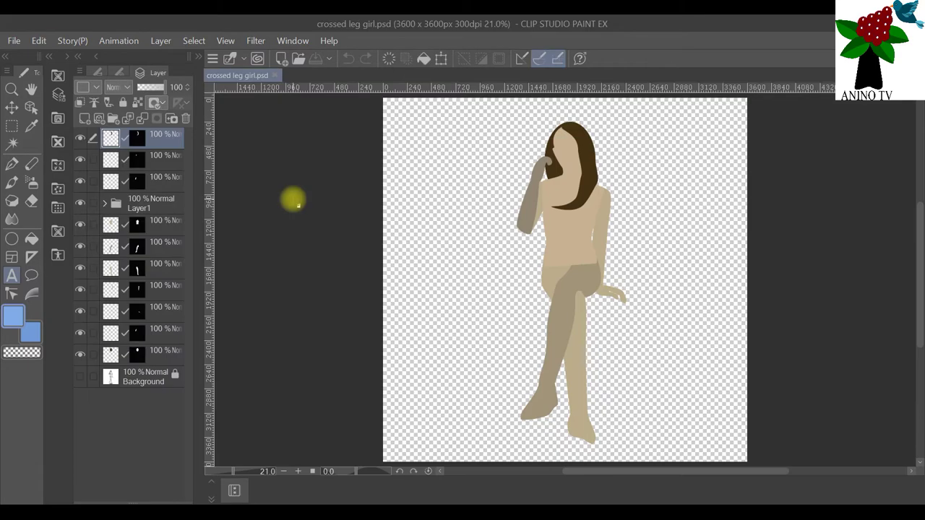
# Open the existing file pond and rocks as a second document.
pyautogui.click(13, 43)
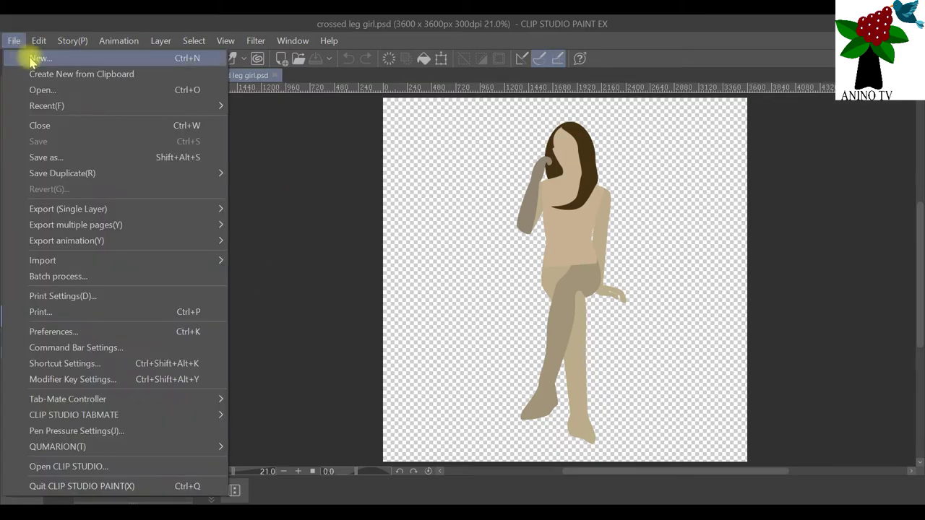
pyautogui.click(52, 90)
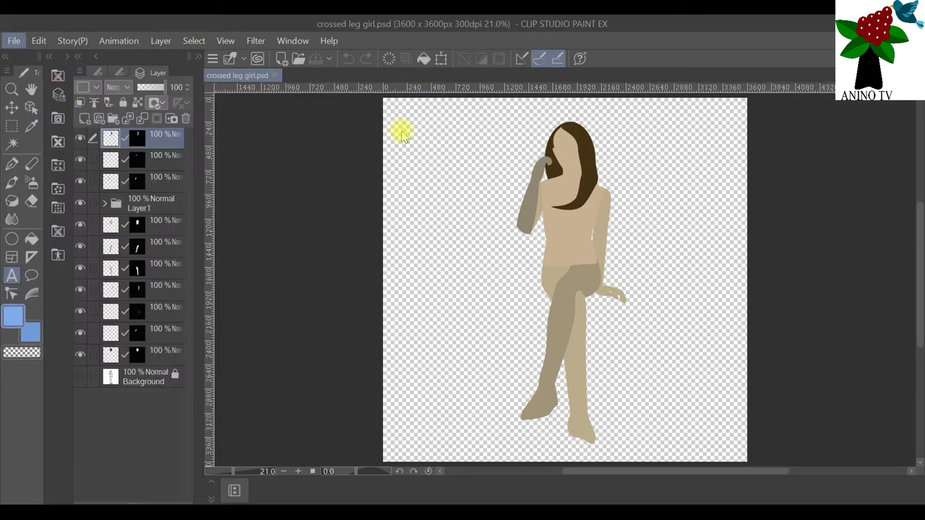
pyautogui.scroll(-5, 508, 225)
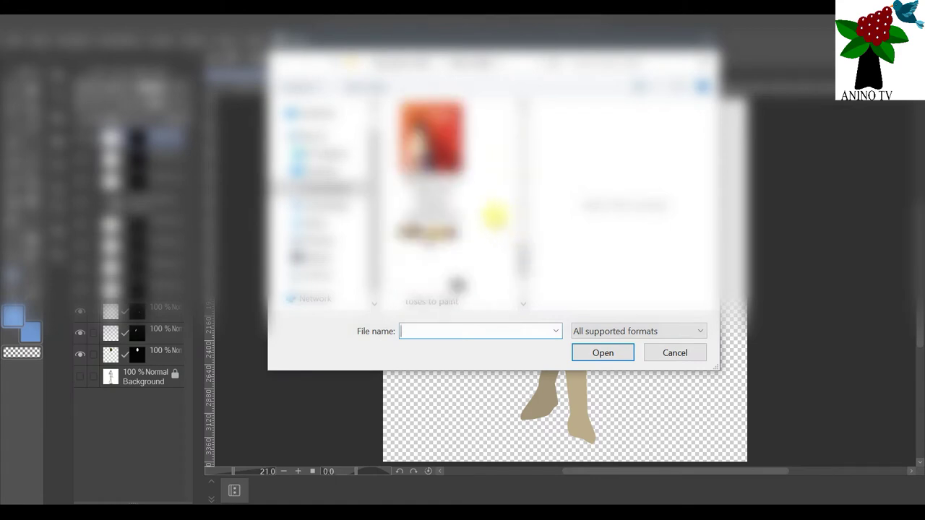
pyautogui.scroll(-3, 508, 224)
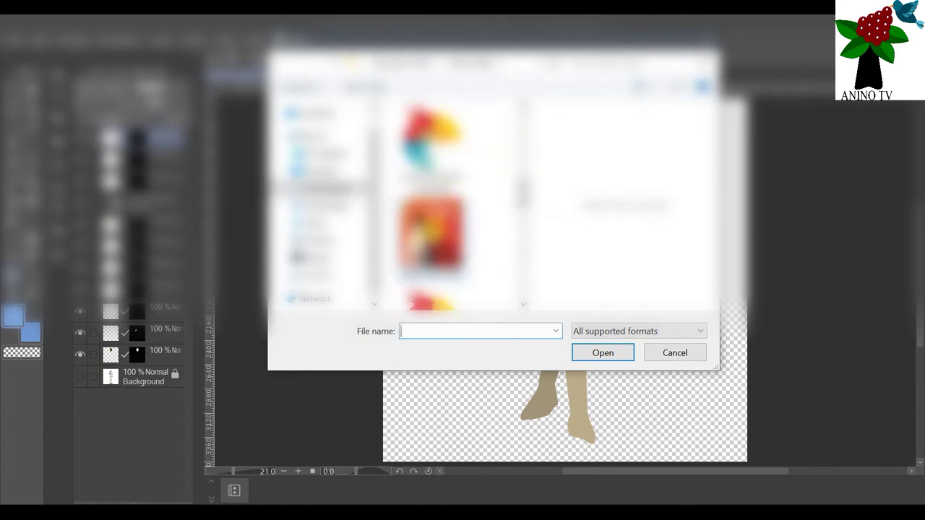
pyautogui.write('pond and rocks')
pyautogui.scroll(-1, 432, 202)
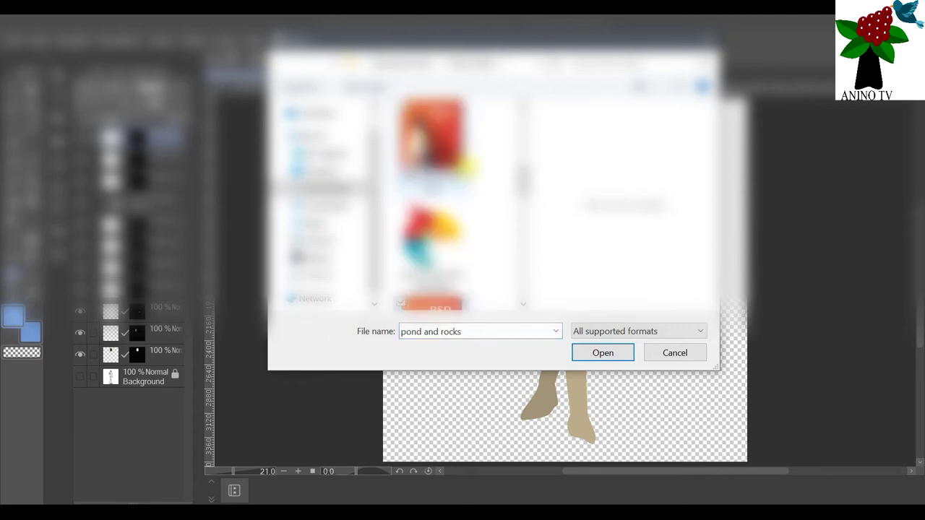
pyautogui.click(601, 354)
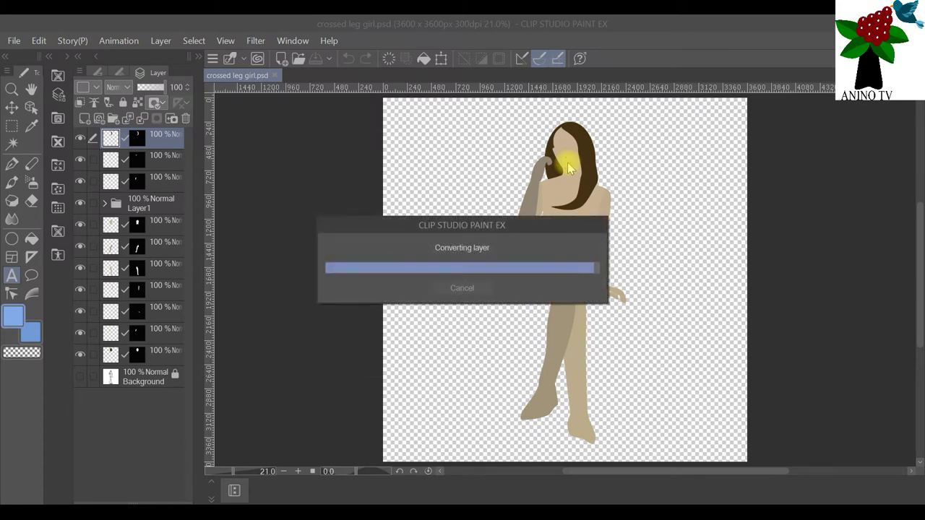
# Return to the crossed leg girl document, make its Background layer visible and unlock that layer.
pyautogui.click(233, 75)
pyautogui.scroll(1, 621, 282)
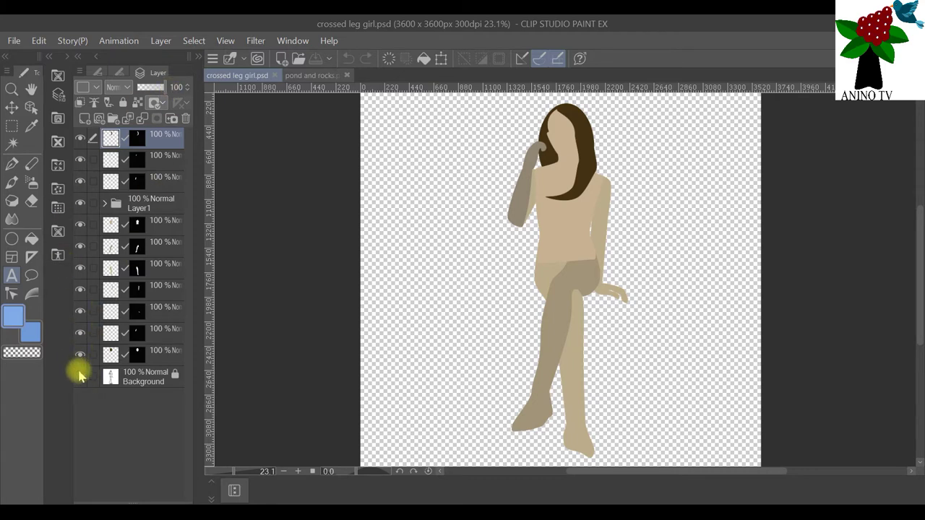
pyautogui.click(81, 377)
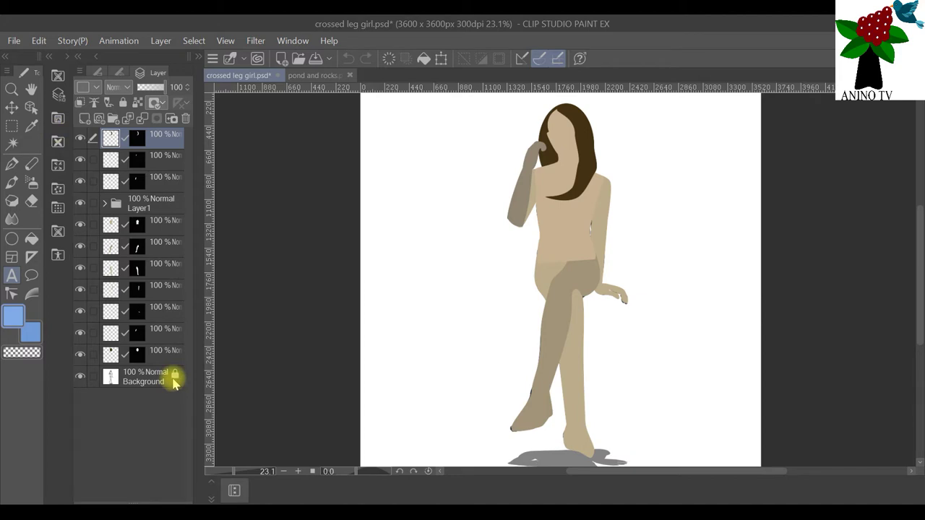
pyautogui.rightClick(174, 383)
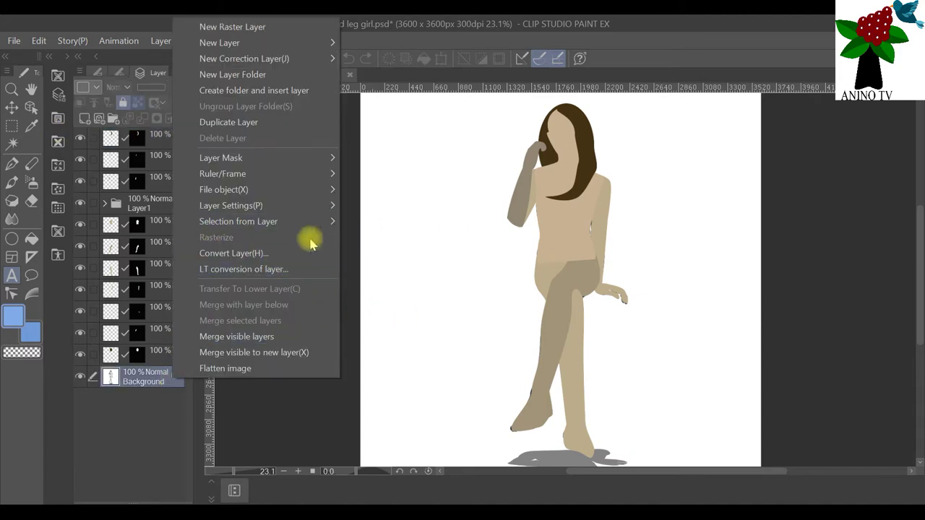
pyautogui.click(147, 386)
pyautogui.rightClick(157, 381)
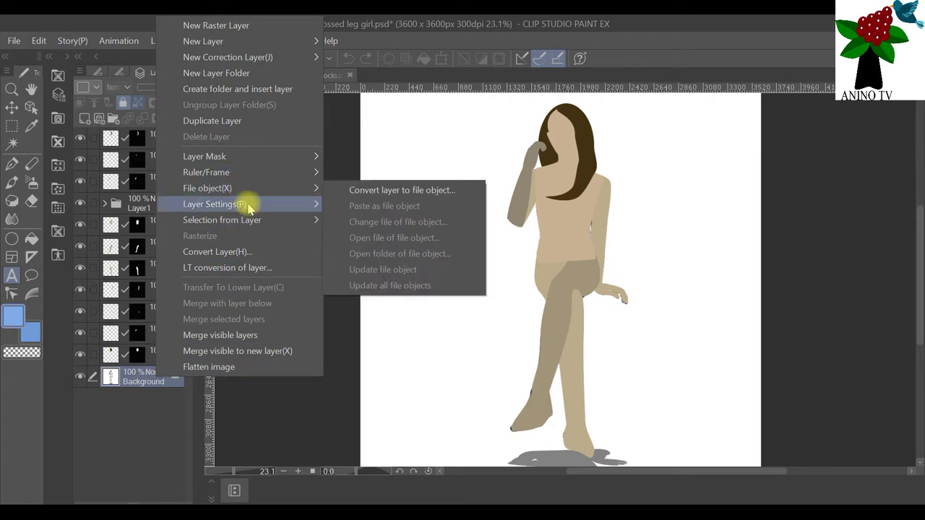
pyautogui.moveTo(248, 206)
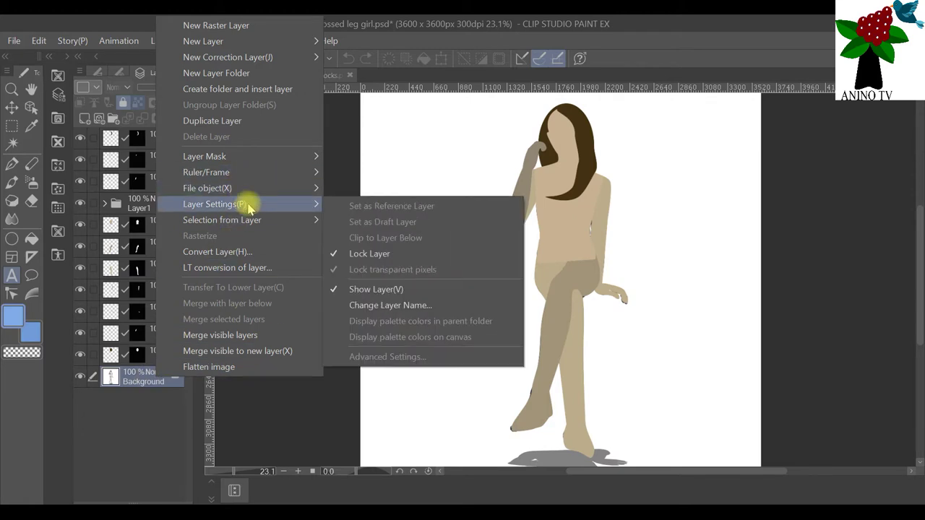
pyautogui.click(358, 258)
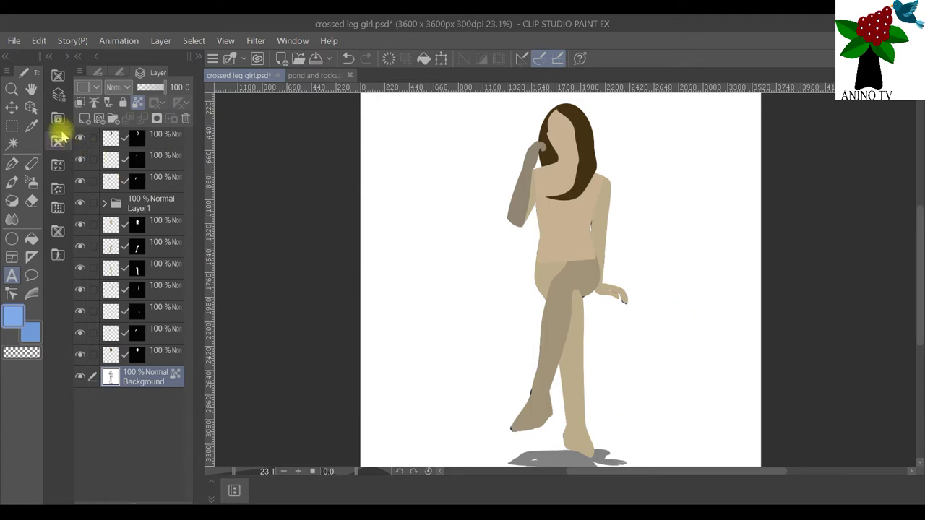
# Move the Background layer sideways so its grey mannequin stands to the right of the painted figure.
pyautogui.click(32, 107)
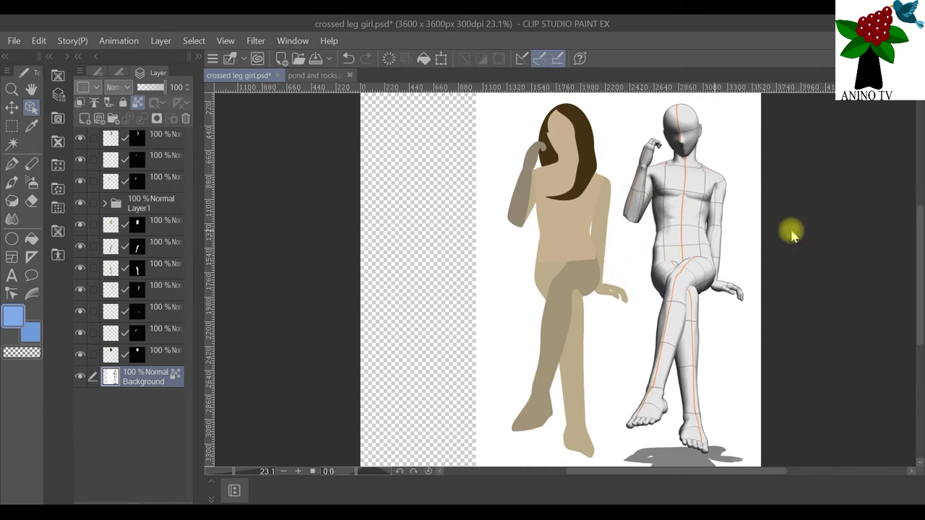
pyautogui.moveTo(677, 470); pyautogui.dragTo(706, 473)
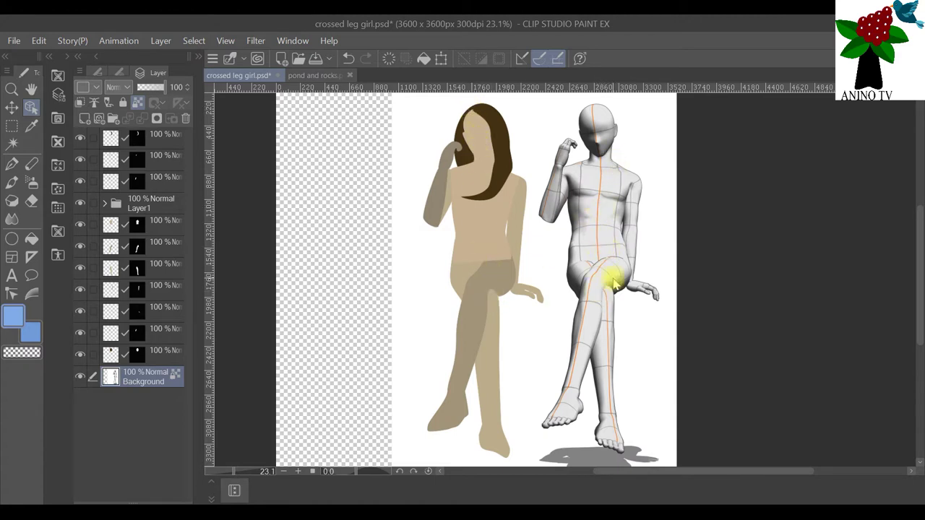
# Show the Pose materials palette and collapse the layer palette beside it.
pyautogui.click(294, 40)
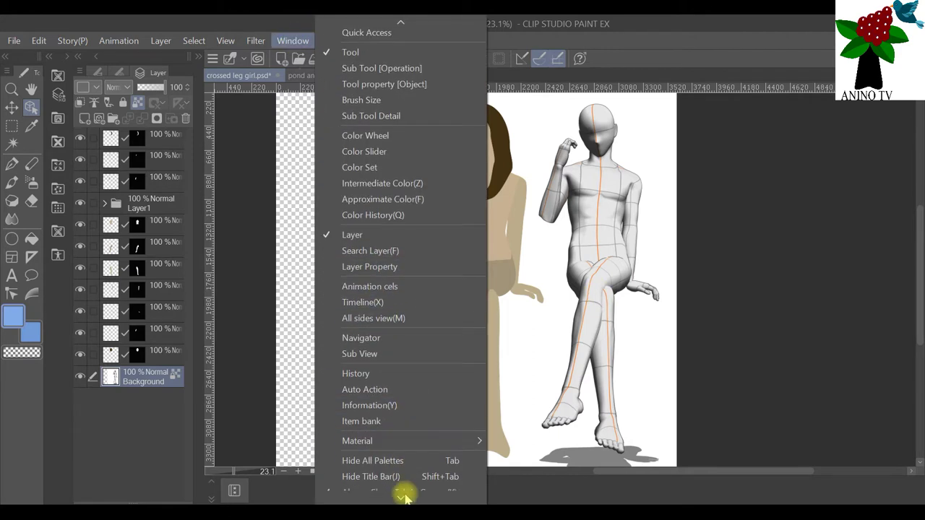
pyautogui.moveTo(401, 414)
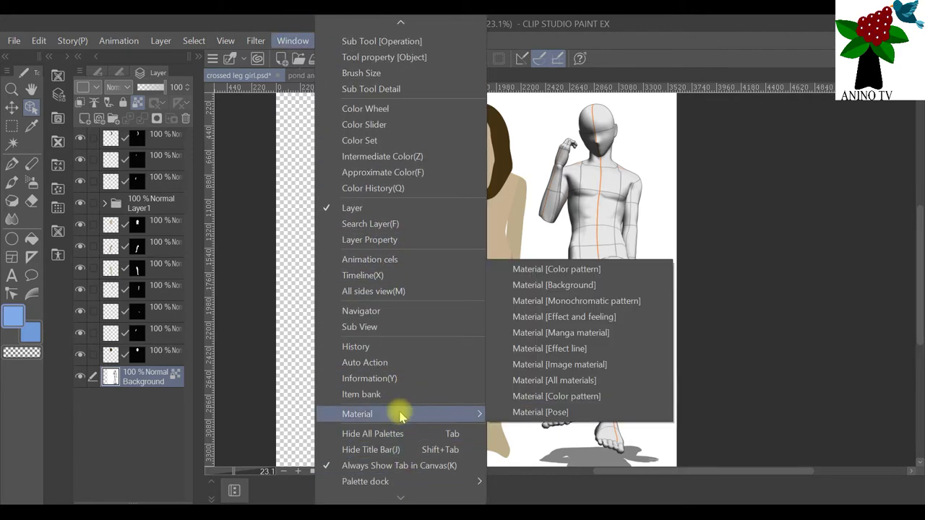
pyautogui.click(522, 413)
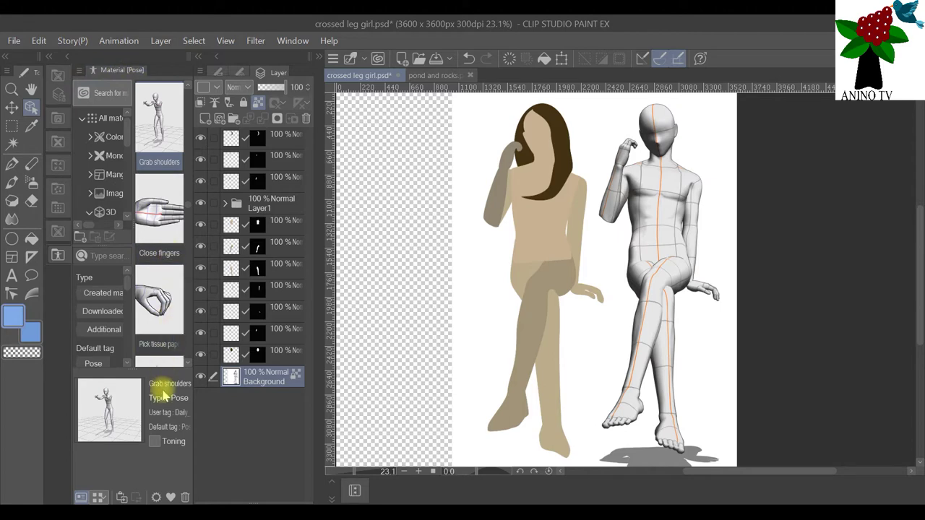
pyautogui.scroll(-3, 156, 162)
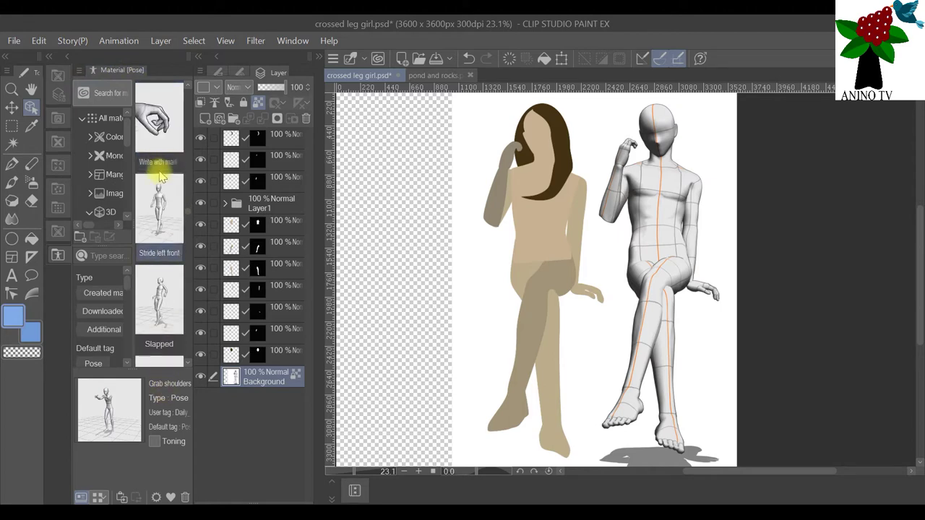
pyautogui.click(198, 56)
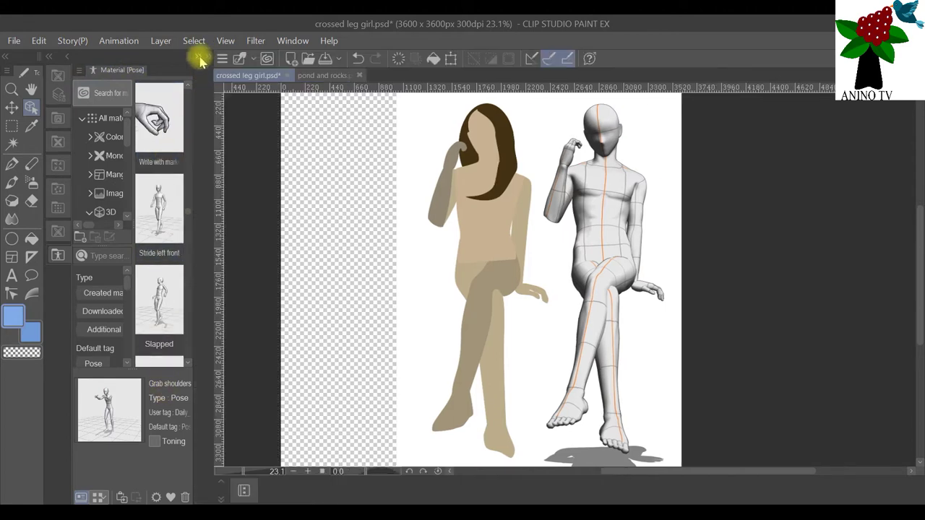
# Browse the Pose materials, examining the full-body and hand poses for a seated figure.
pyautogui.scroll(2, 176, 191)
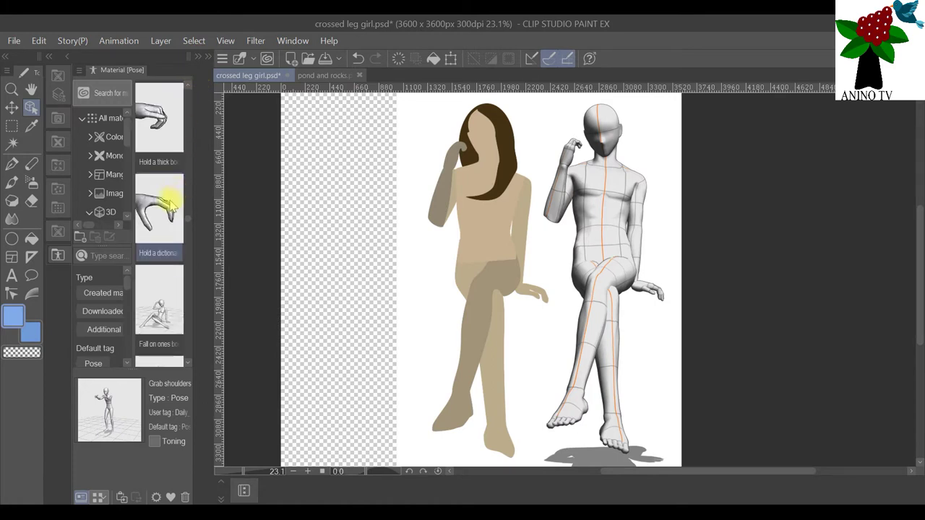
pyautogui.scroll(-5, 159, 203)
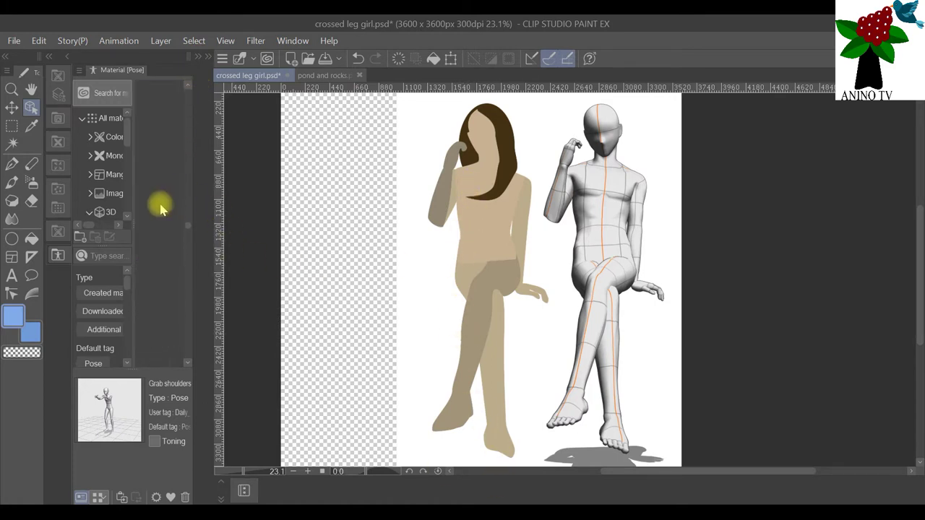
pyautogui.scroll(-6, 157, 217)
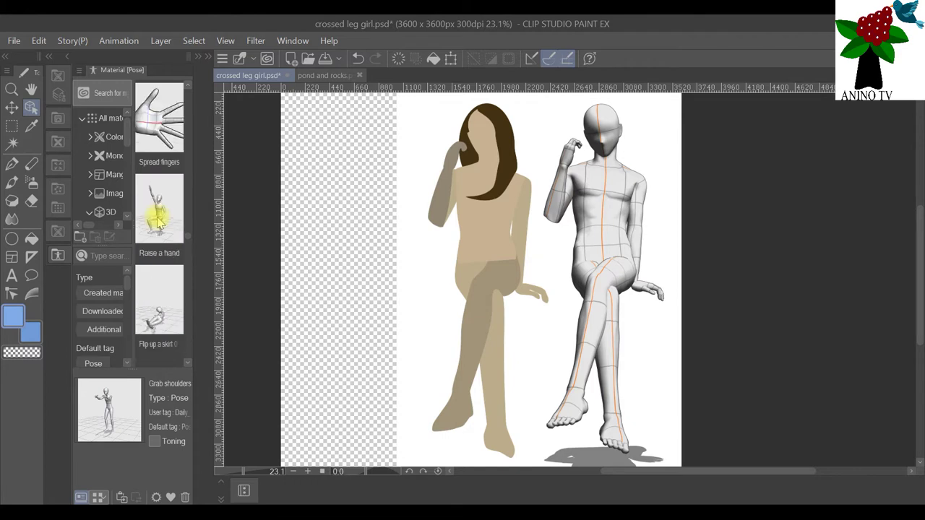
pyautogui.scroll(-6, 158, 231)
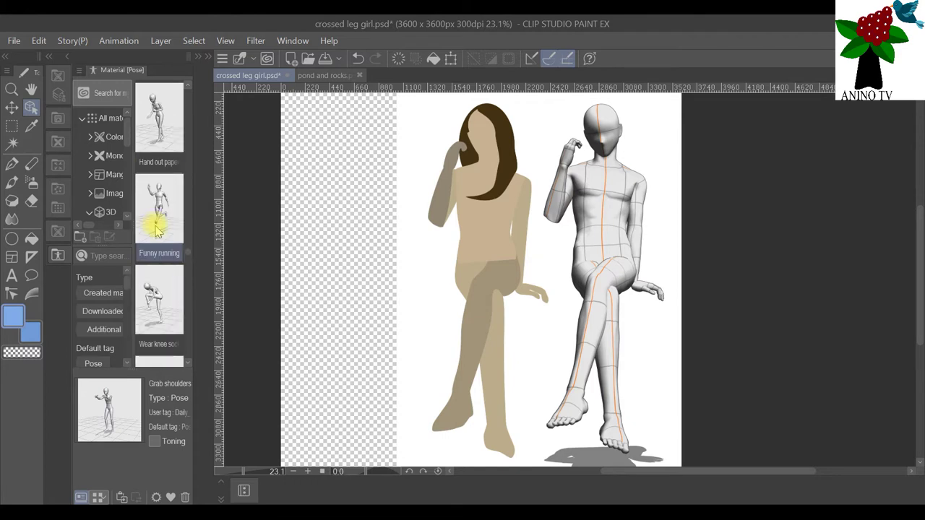
pyautogui.scroll(-5, 164, 246)
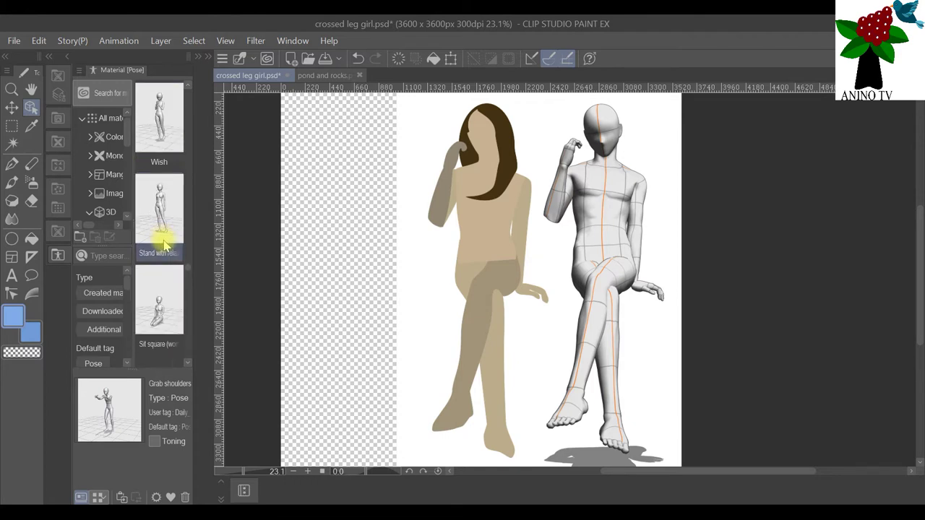
pyautogui.scroll(-5, 170, 257)
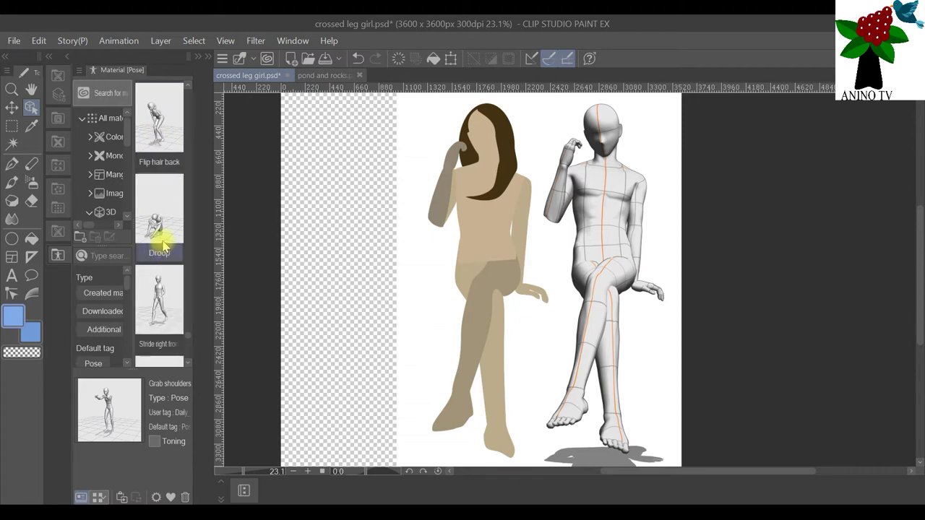
pyautogui.scroll(-2, 163, 260)
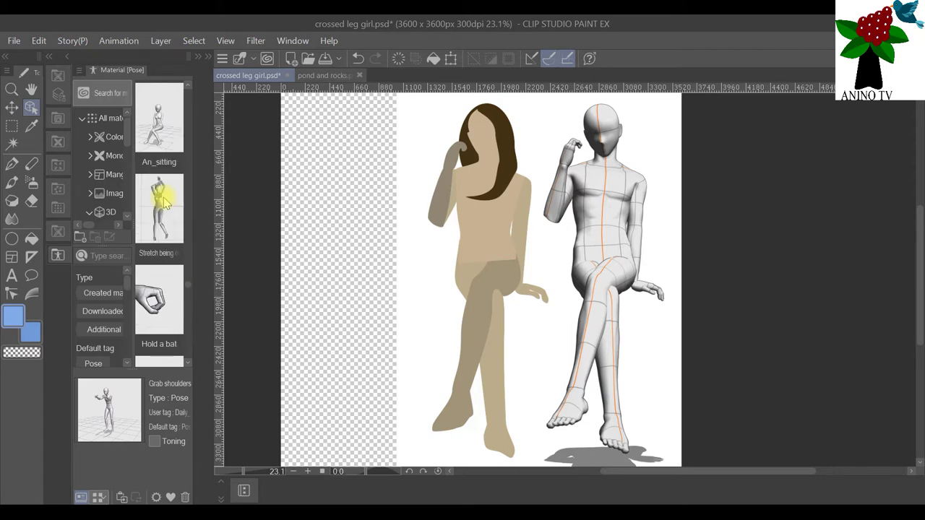
pyautogui.scroll(2, 163, 202)
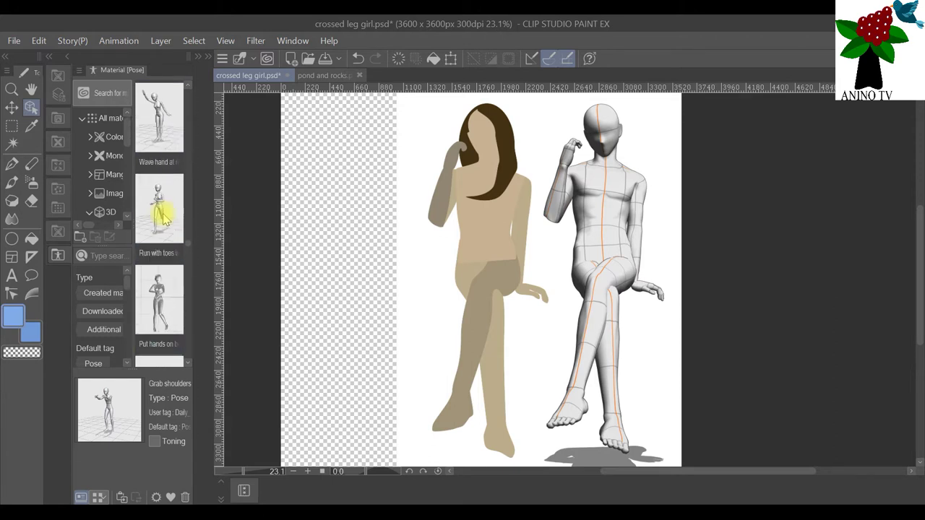
pyautogui.scroll(5, 163, 219)
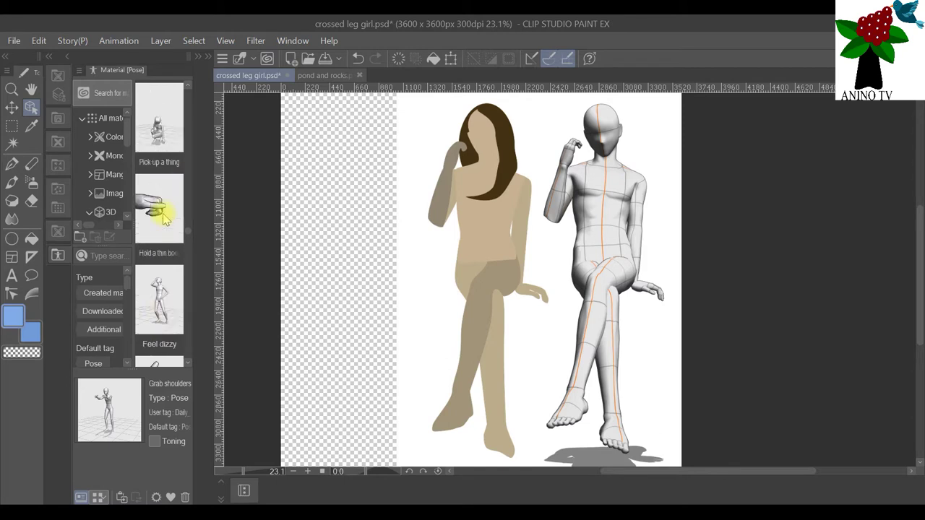
pyautogui.scroll(5, 164, 216)
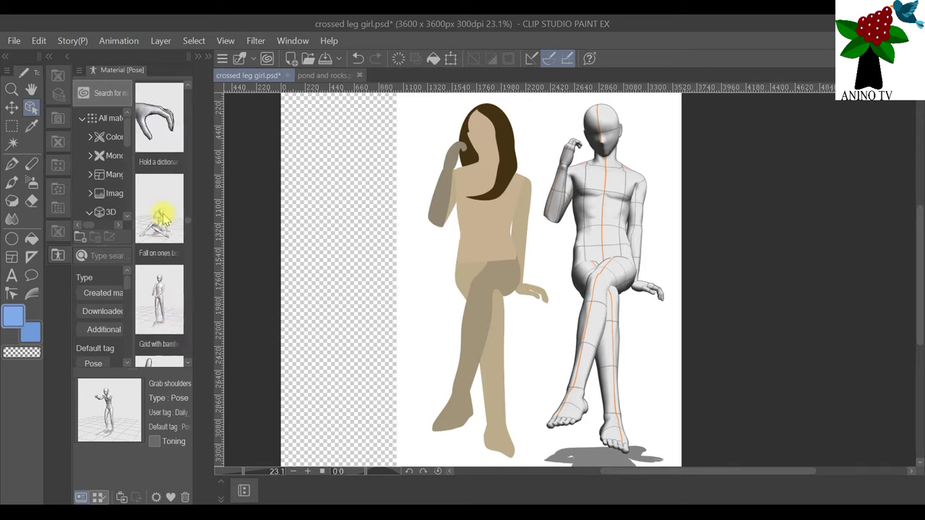
pyautogui.scroll(2, 163, 216)
pyautogui.scroll(5, 165, 216)
pyautogui.scroll(4, 163, 217)
pyautogui.scroll(5, 163, 217)
pyautogui.scroll(5, 164, 217)
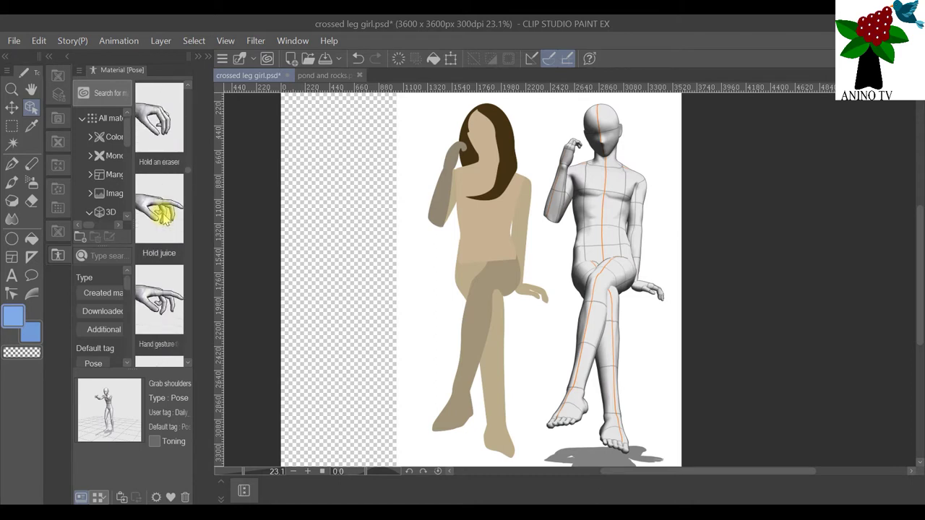
pyautogui.scroll(2, 163, 216)
pyautogui.scroll(2, 163, 217)
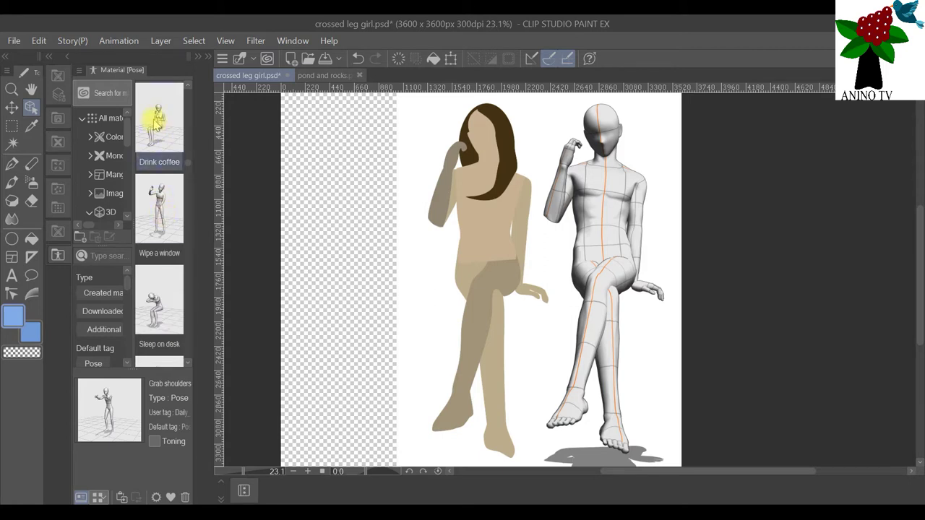
# Place the Drink coffee pose material on the canvas as a 3D mannequin, and hide its layer.
pyautogui.click(155, 123)
pyautogui.moveTo(155, 123); pyautogui.dragTo(337, 210)
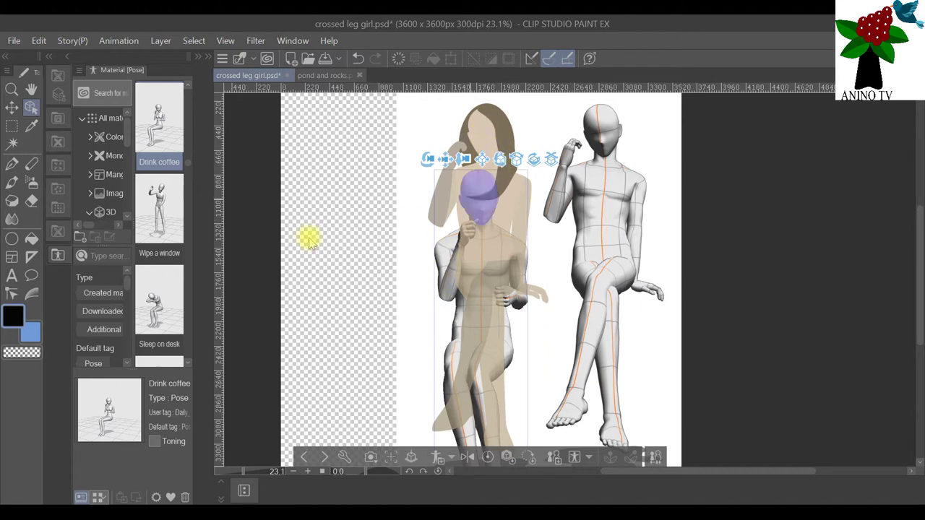
pyautogui.click(203, 58)
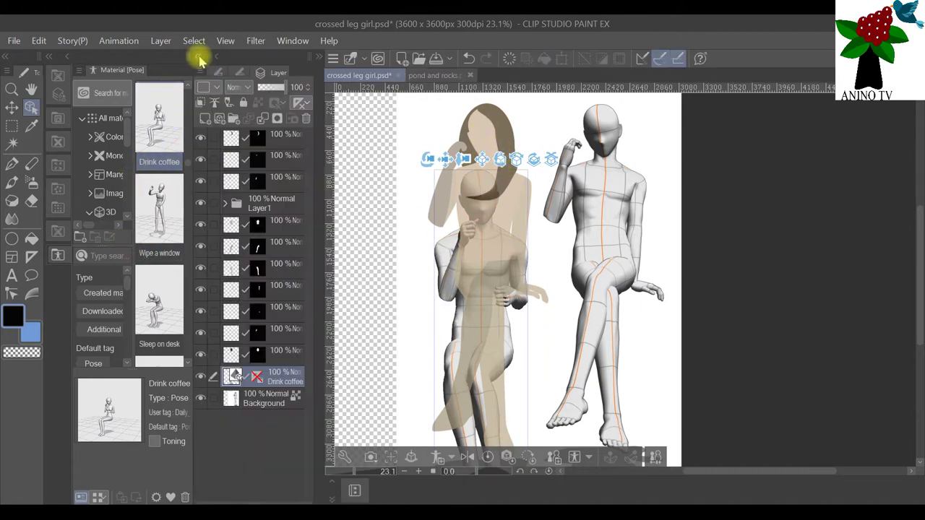
pyautogui.click(200, 376)
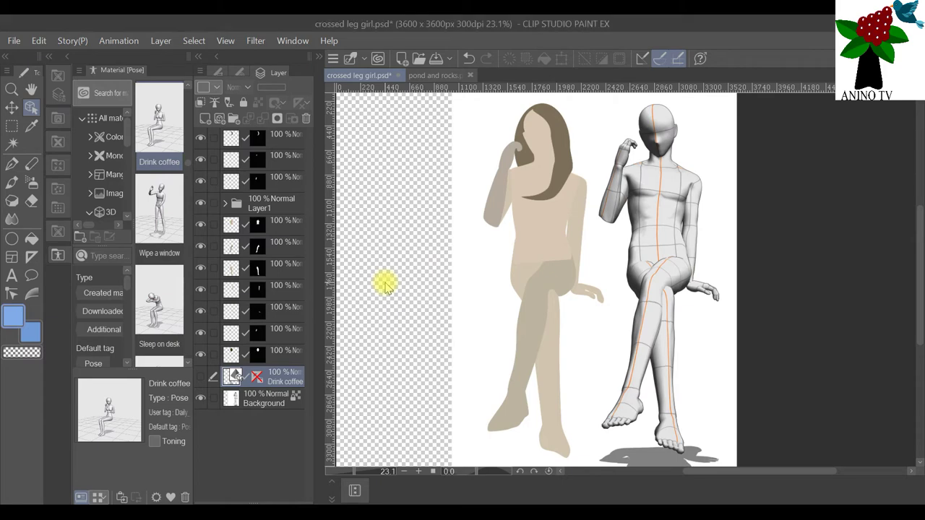
# Collapse the layer palette and close the crossed leg girl document without saving its changes.
pyautogui.scroll(2, 513, 282)
pyautogui.scroll(-3, 516, 285)
pyautogui.scroll(2, 512, 284)
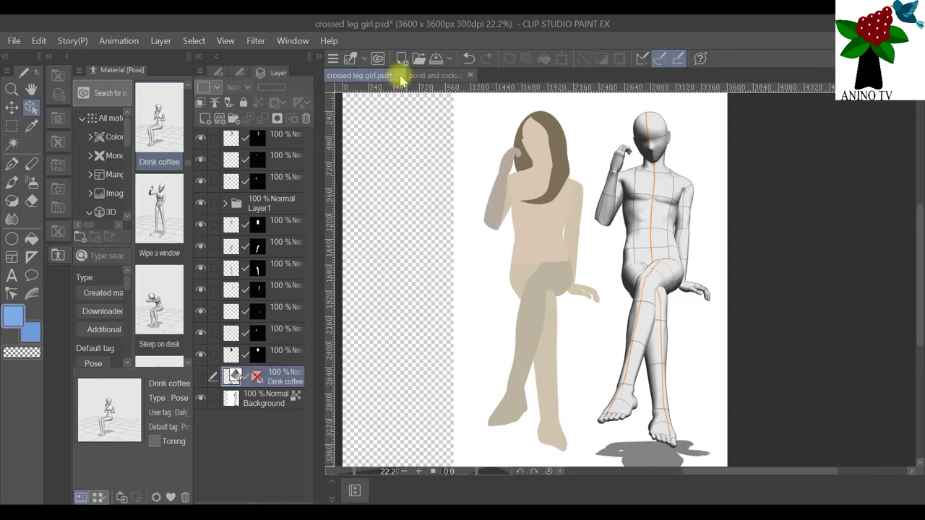
pyautogui.click(198, 56)
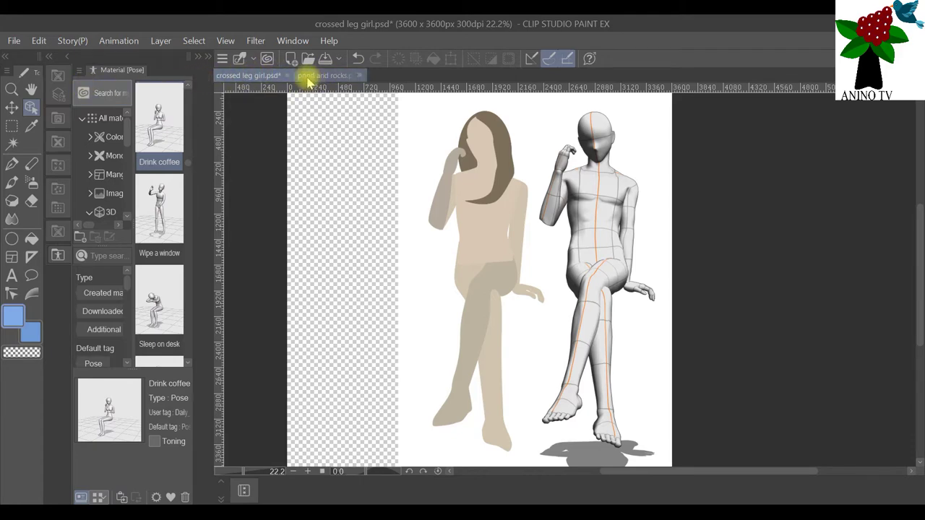
pyautogui.click(287, 75)
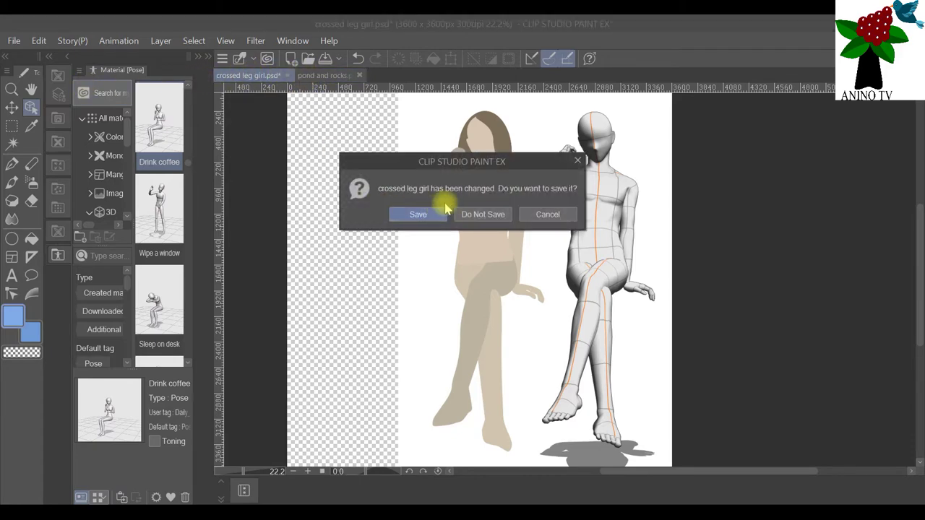
pyautogui.click(467, 215)
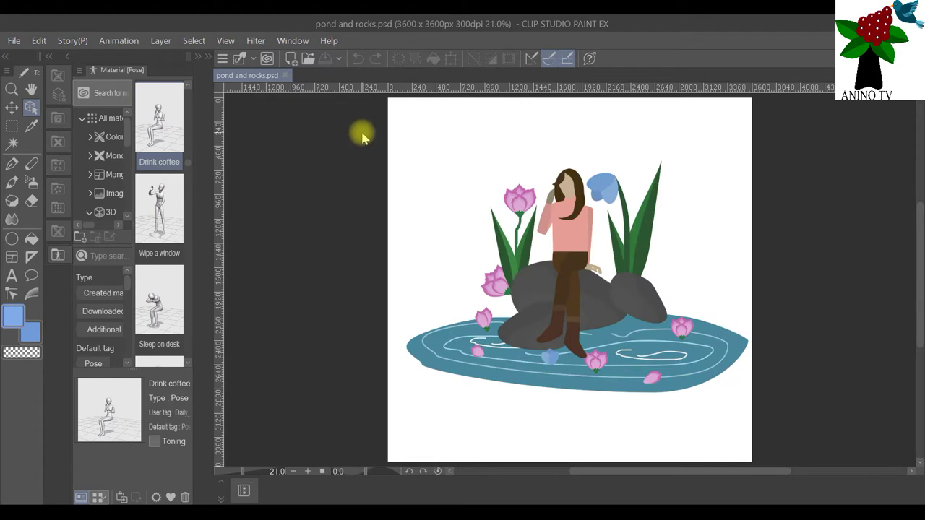
pyautogui.scroll(1, 766, 282)
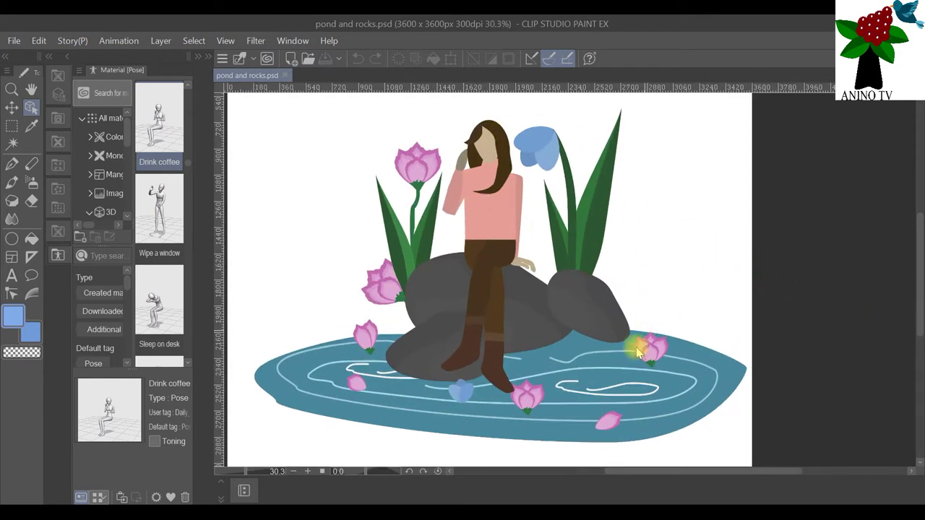
pyautogui.scroll(-2, 536, 180)
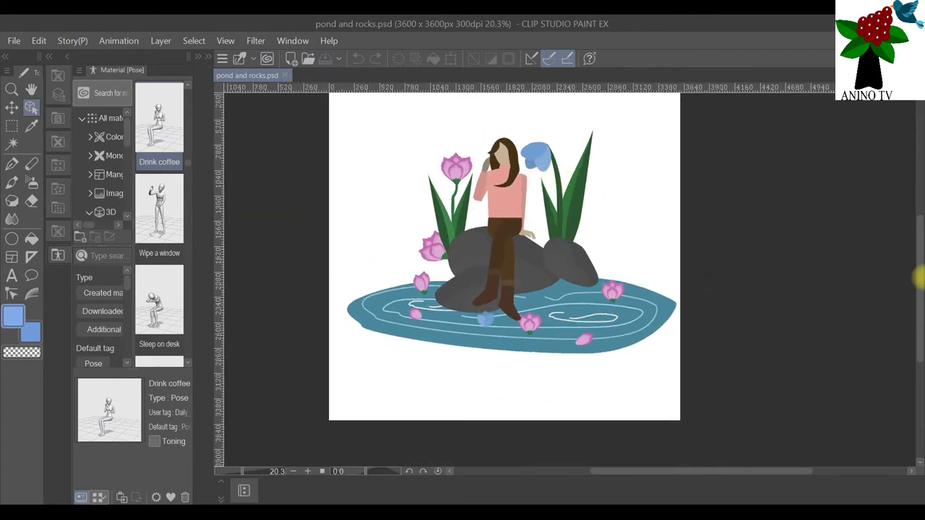
pyautogui.moveTo(916, 265)
pyautogui.mouseDown()
pyautogui.moveTo(918, 247)
pyautogui.moveTo(914, 254)
pyautogui.mouseUp()
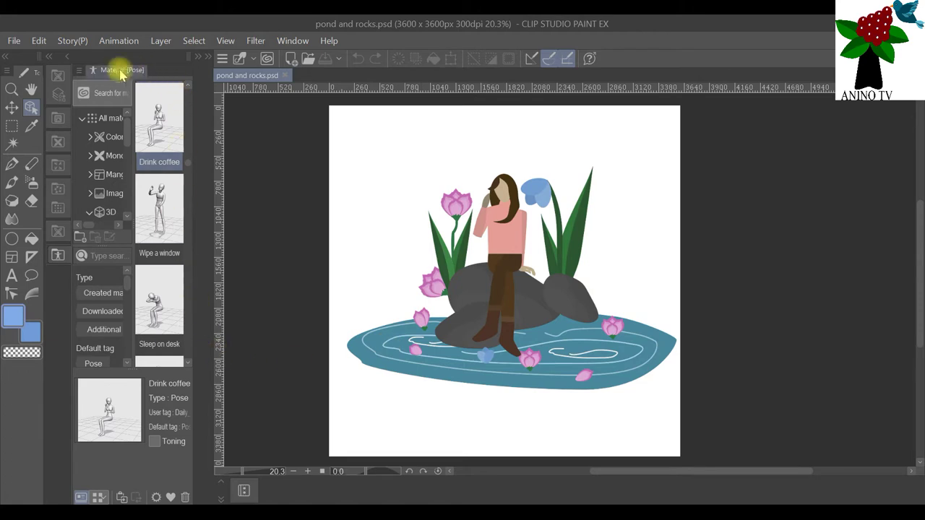
pyautogui.click(48, 57)
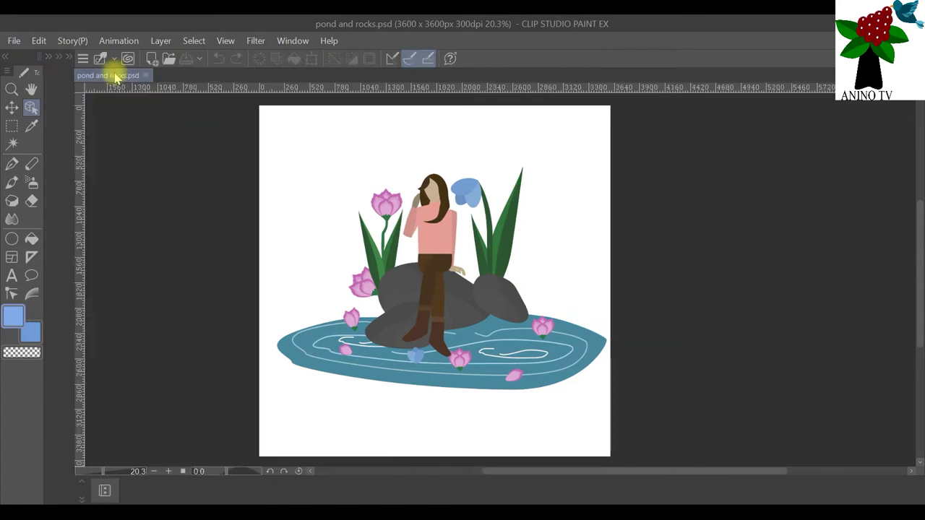
pyautogui.click(46, 58)
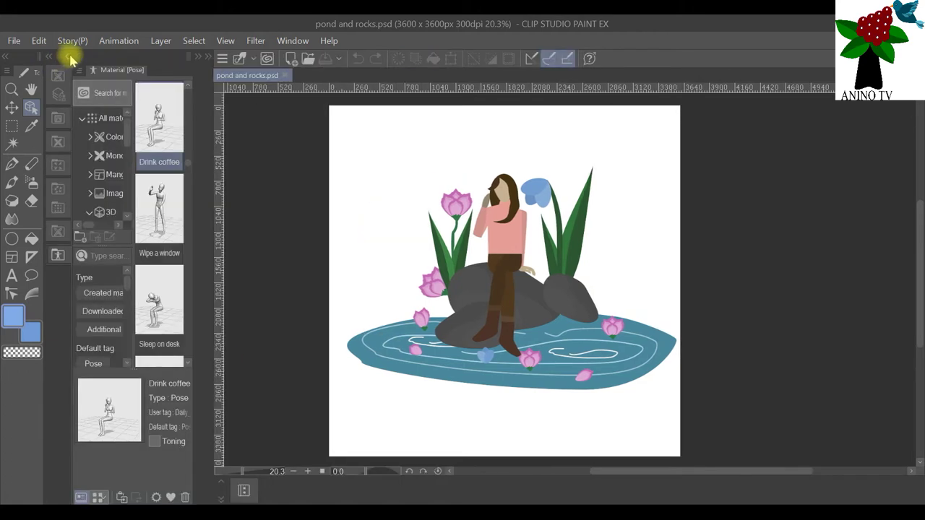
# Expand the layer palette, select the blue pond water layer, and collapse the Pose materials palette.
pyautogui.click(200, 56)
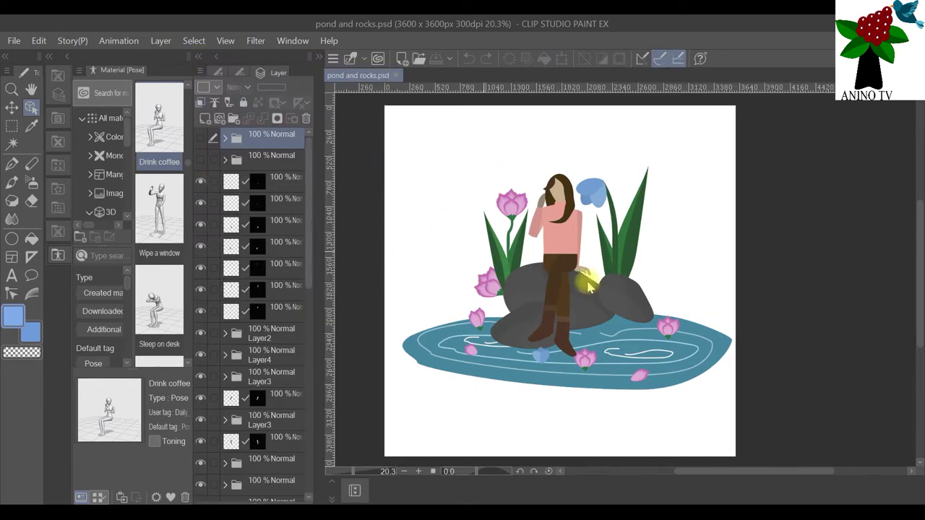
pyautogui.scroll(-5, 271, 446)
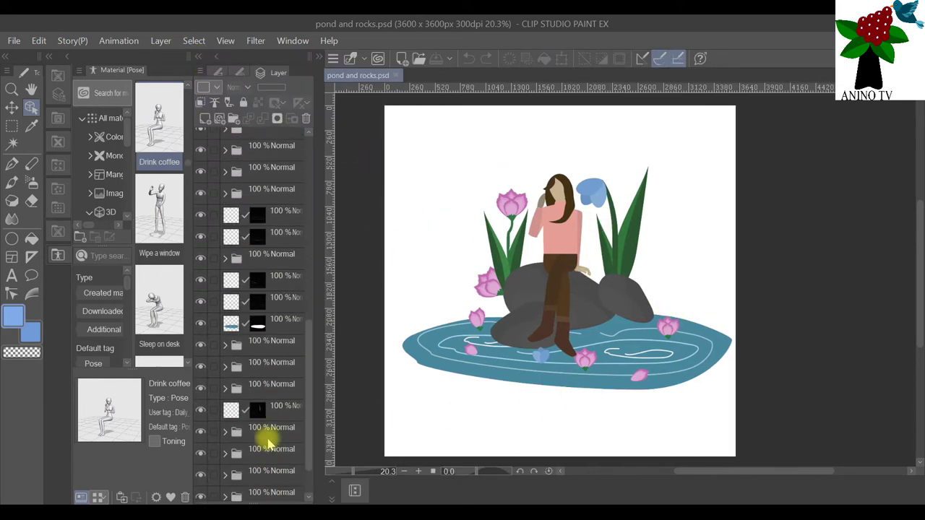
pyautogui.click(276, 322)
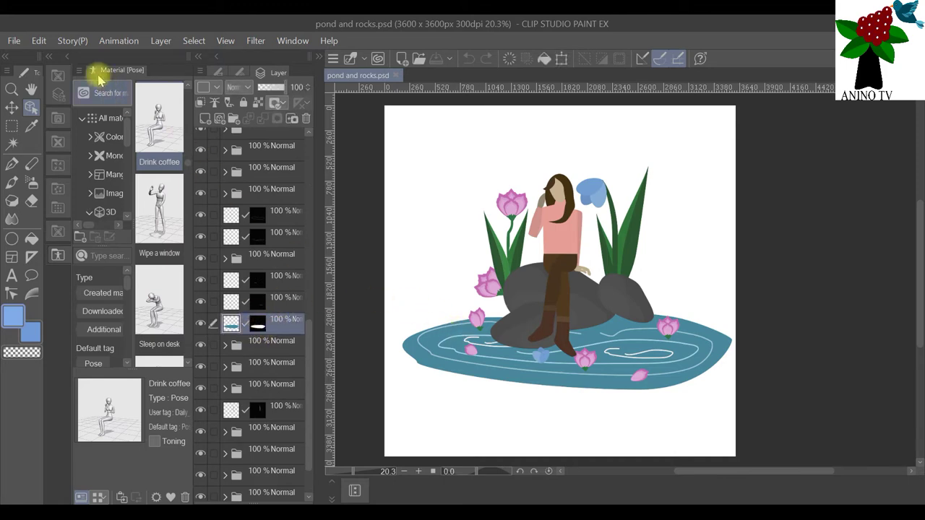
pyautogui.click(64, 57)
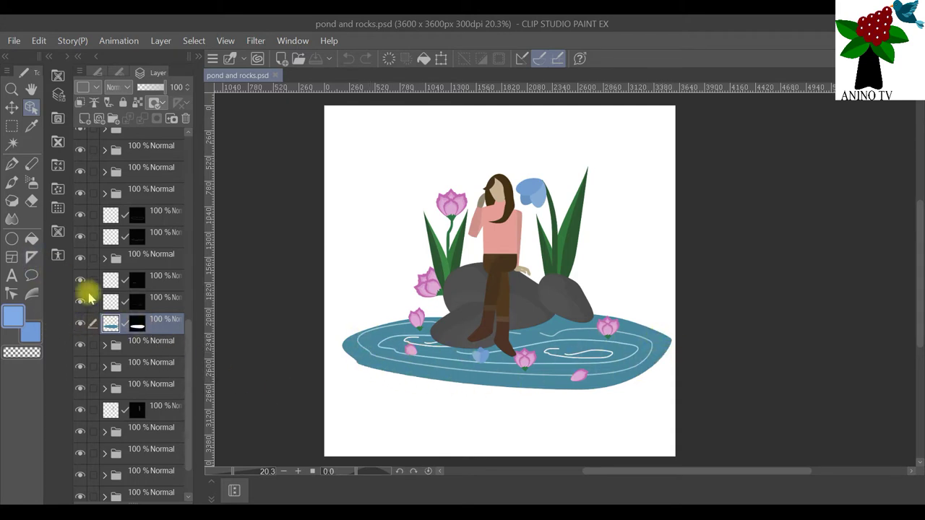
# Convert the pond water layer to a vector layer with Color expression and Normal blending, keeping the original layer.
pyautogui.rightClick(172, 326)
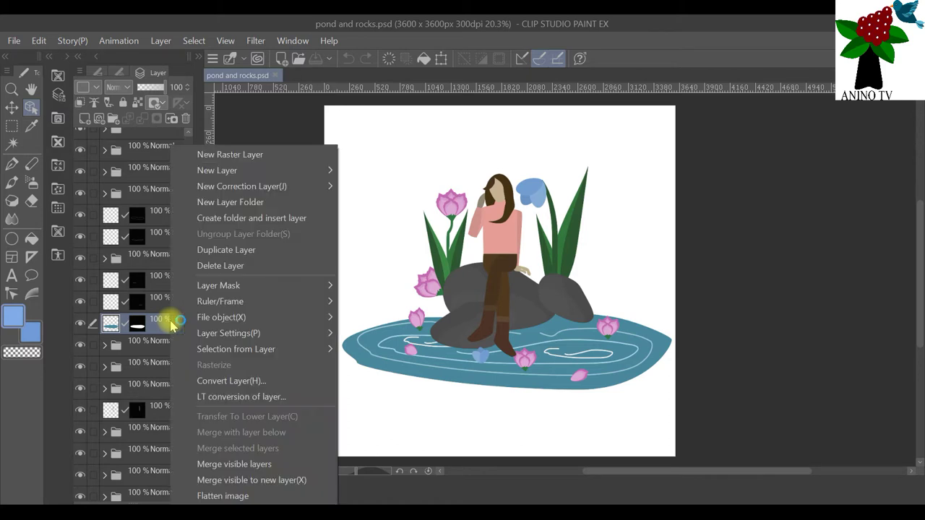
pyautogui.moveTo(273, 337)
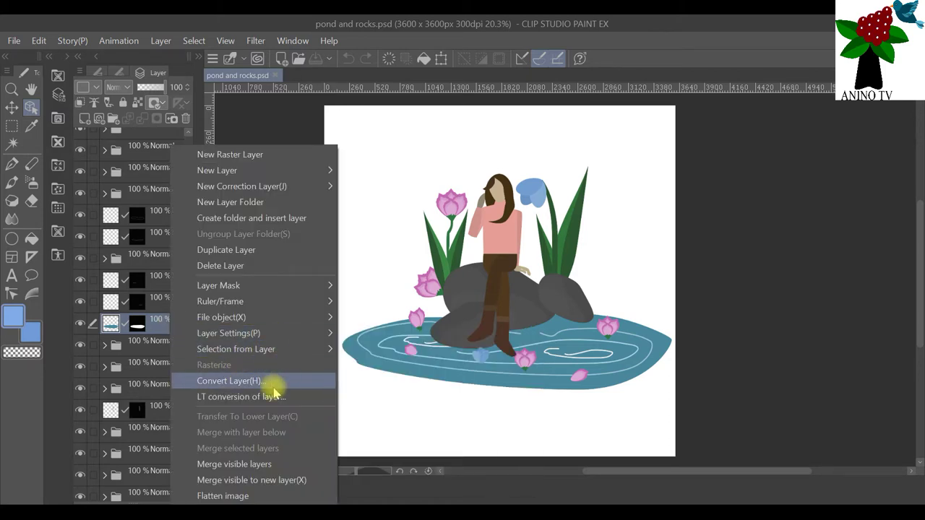
pyautogui.click(243, 380)
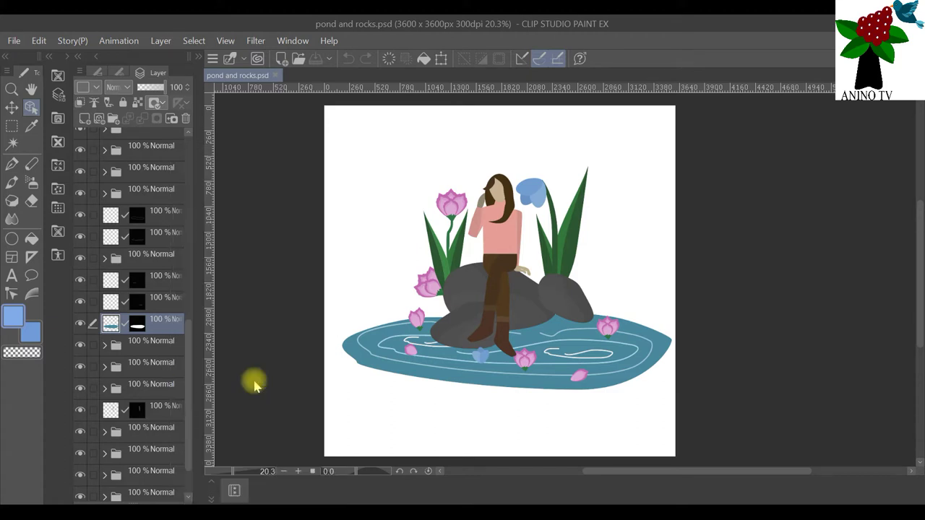
pyautogui.moveTo(554, 182); pyautogui.dragTo(218, 108)
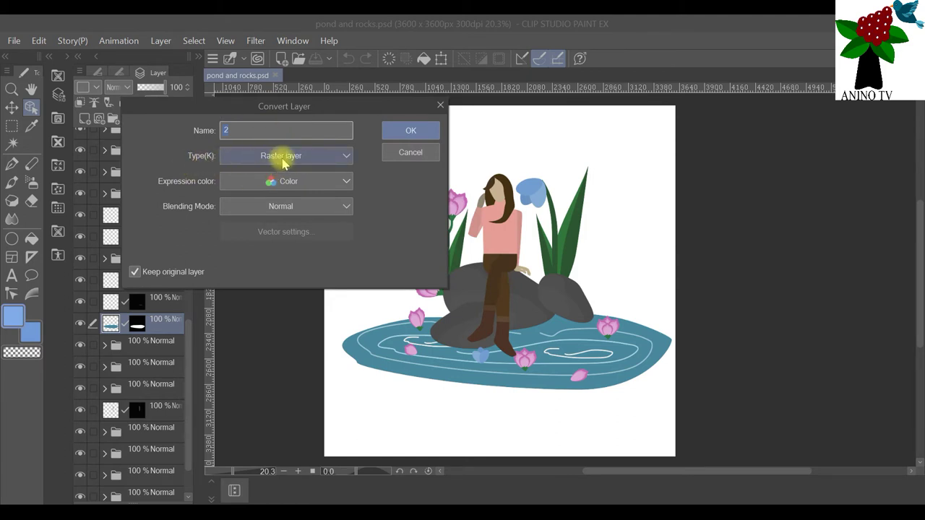
pyautogui.click(345, 153)
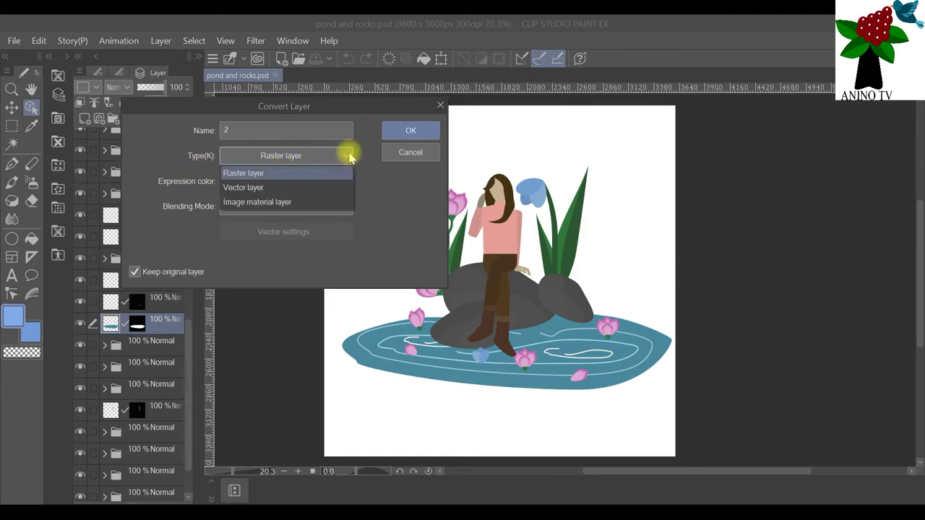
pyautogui.click(305, 189)
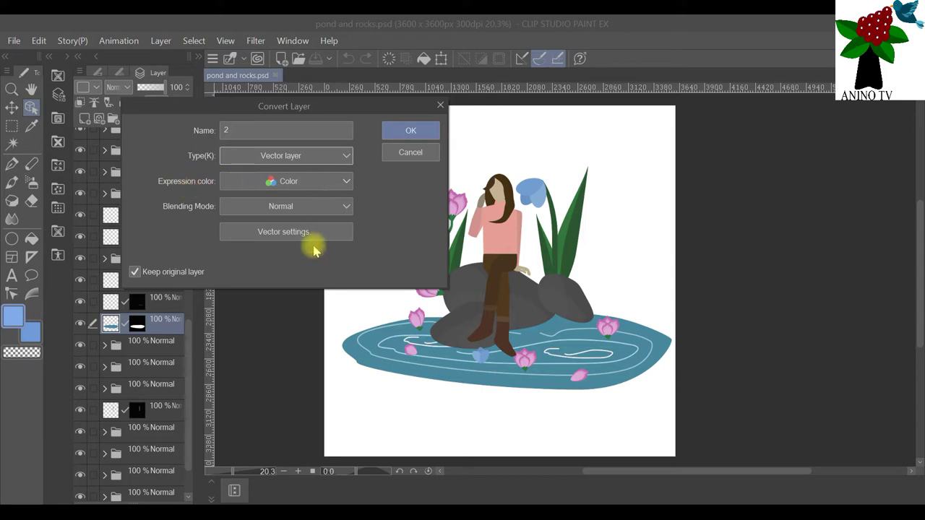
pyautogui.click(413, 132)
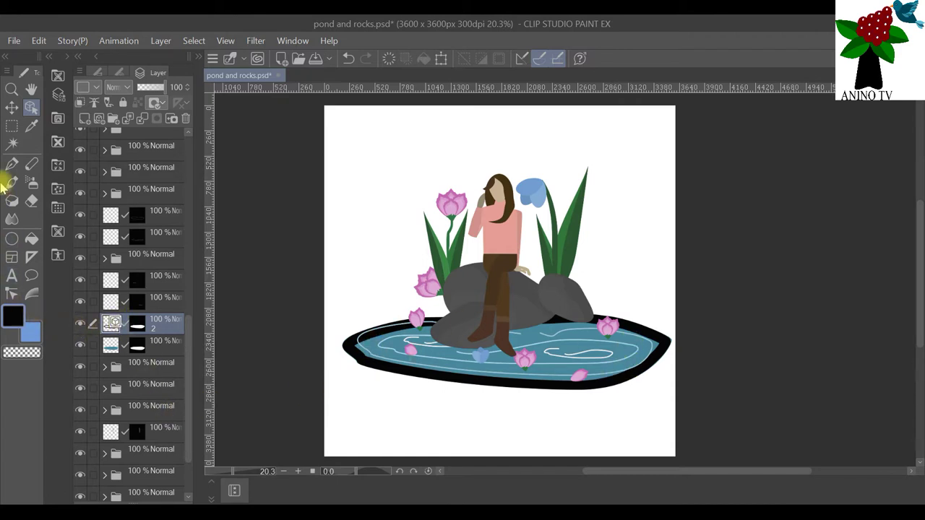
# Auto-select the black pond outline, sample the pond's teal as the drawing color, and deselect the outline.
pyautogui.click(11, 143)
pyautogui.click(350, 347)
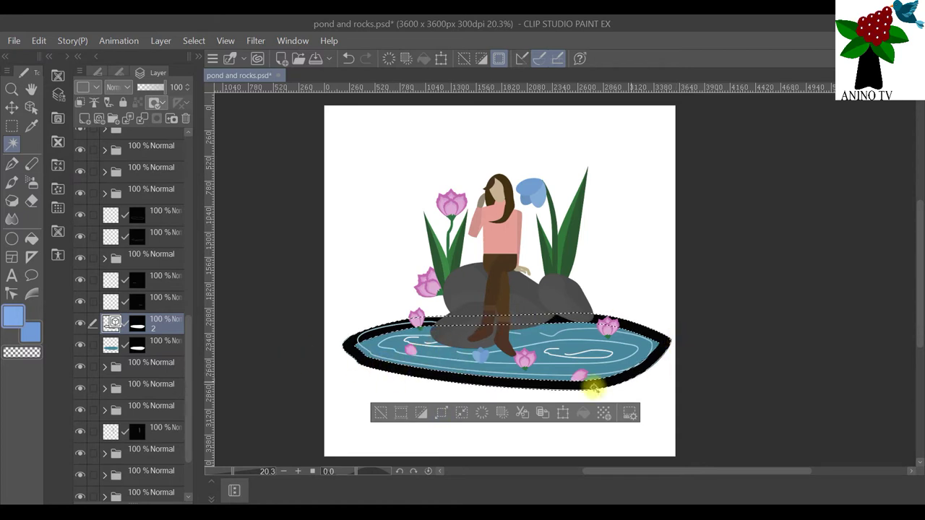
pyautogui.click(31, 125)
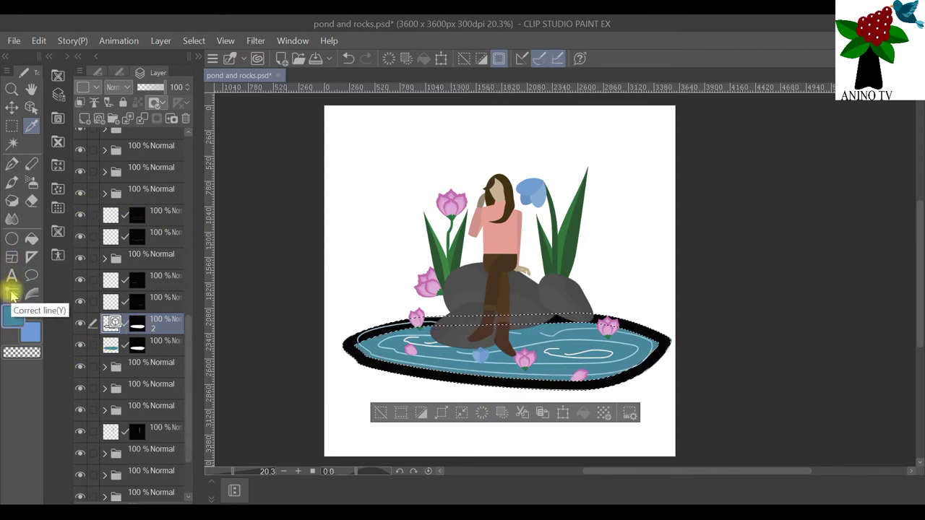
pyautogui.click(193, 41)
pyautogui.click(233, 74)
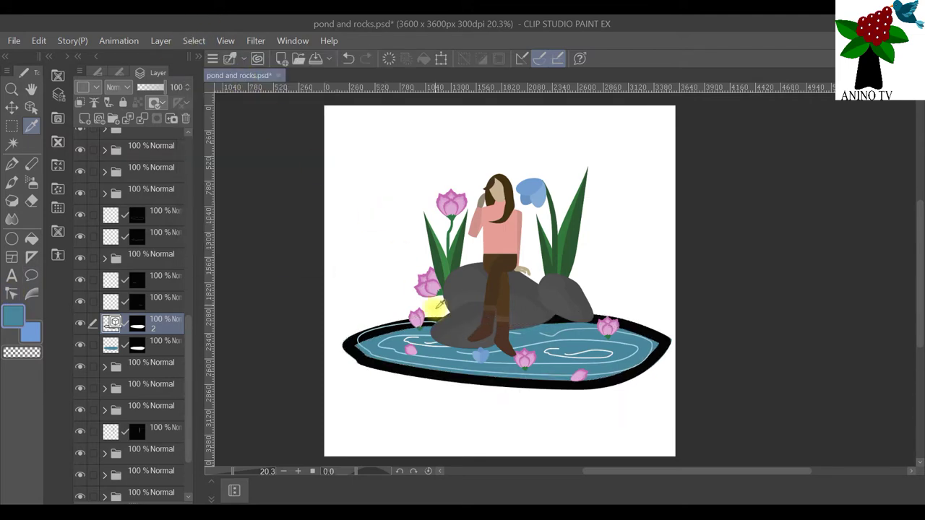
# Activate the Correct line tool, show its sub tools and tool properties, and examine the Process options of Control point.
pyautogui.scroll(2, 408, 353)
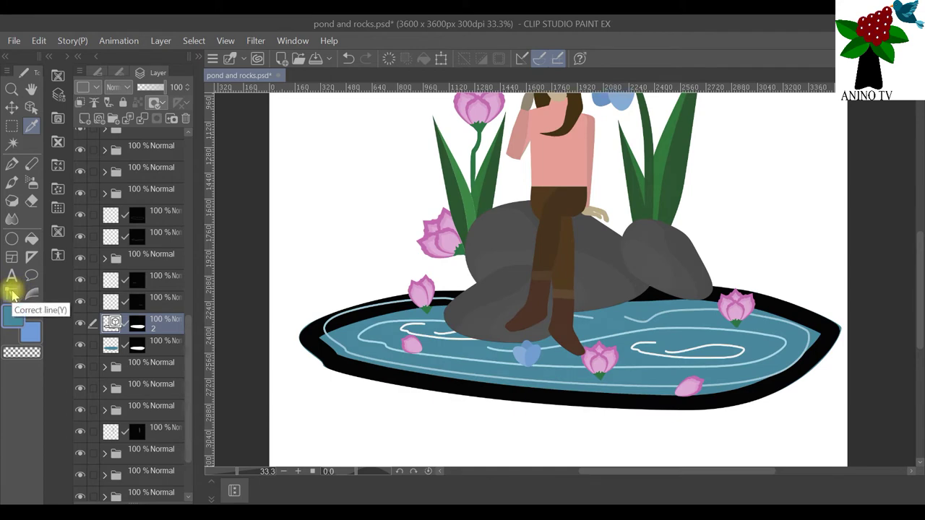
pyautogui.click(12, 295)
pyautogui.click(96, 73)
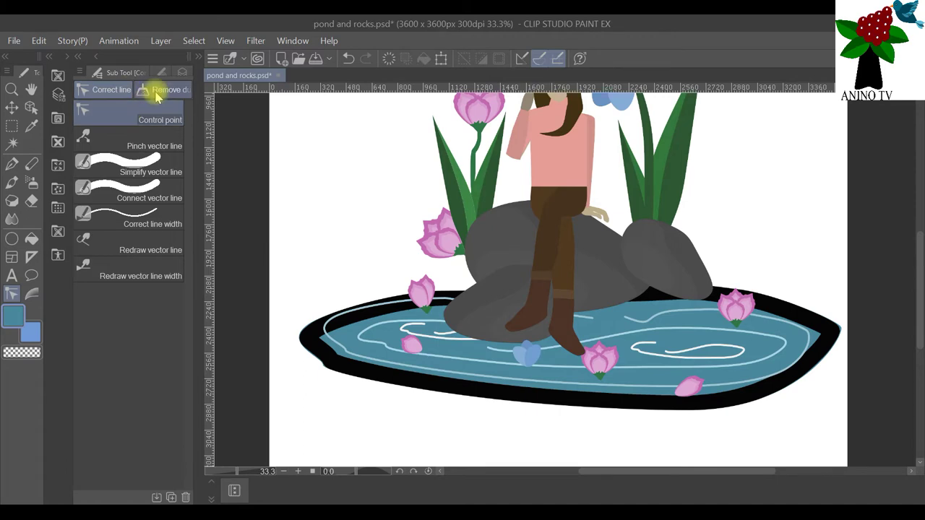
pyautogui.click(197, 57)
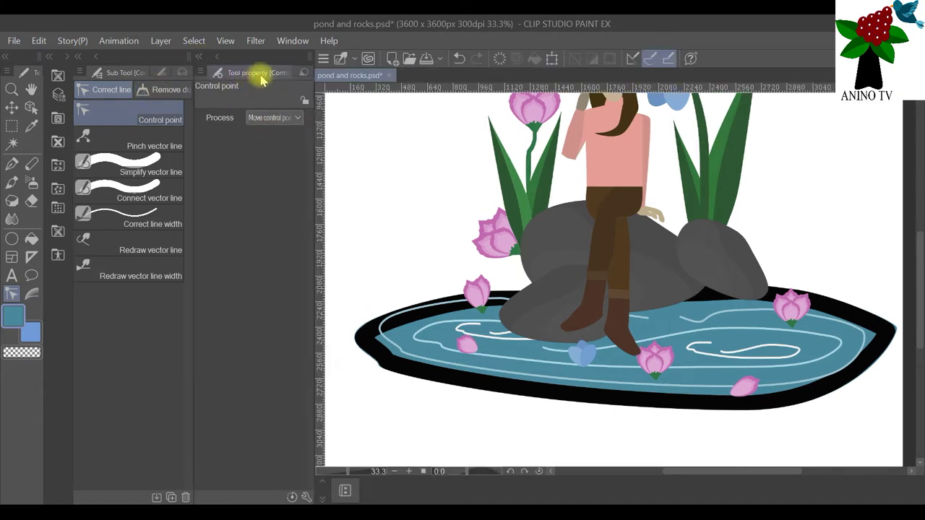
pyautogui.click(286, 121)
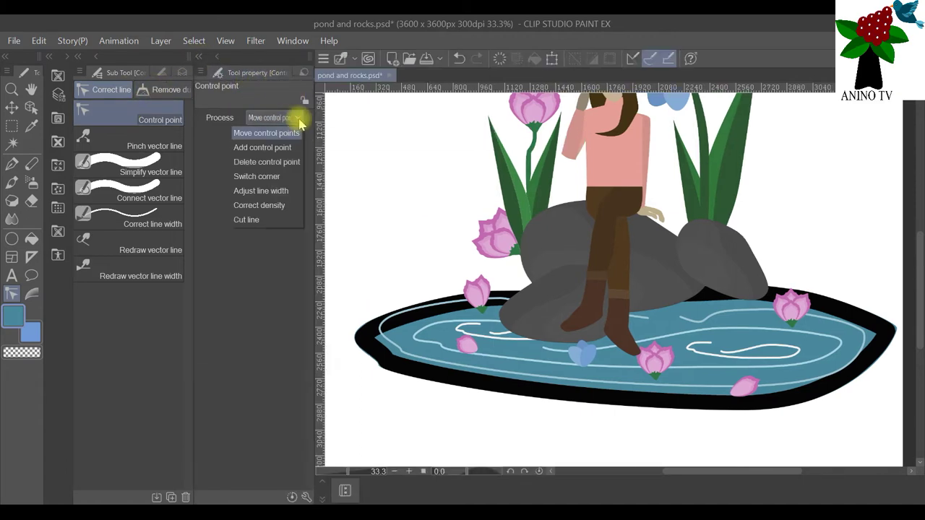
pyautogui.click(358, 339)
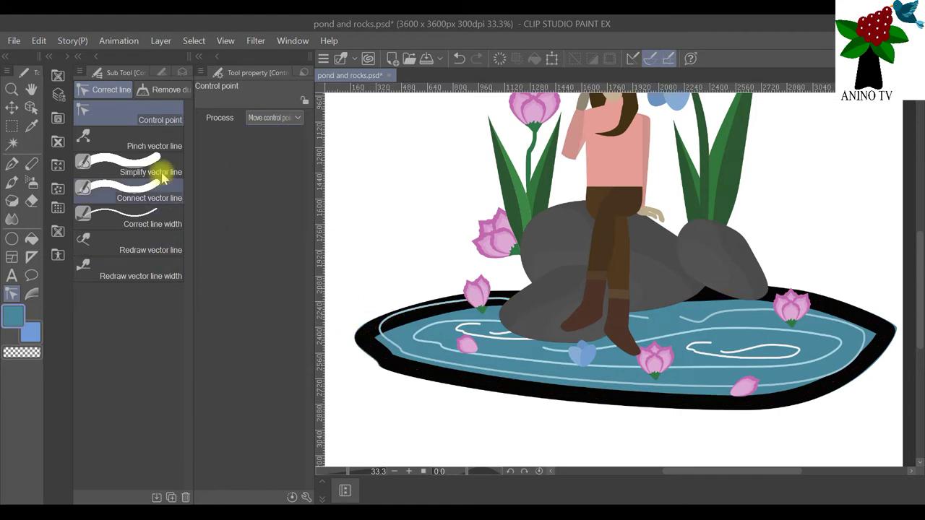
# Choose Simplify vector line with brush size 10 and stroke over the upper edge of the black pond outline.
pyautogui.click(115, 172)
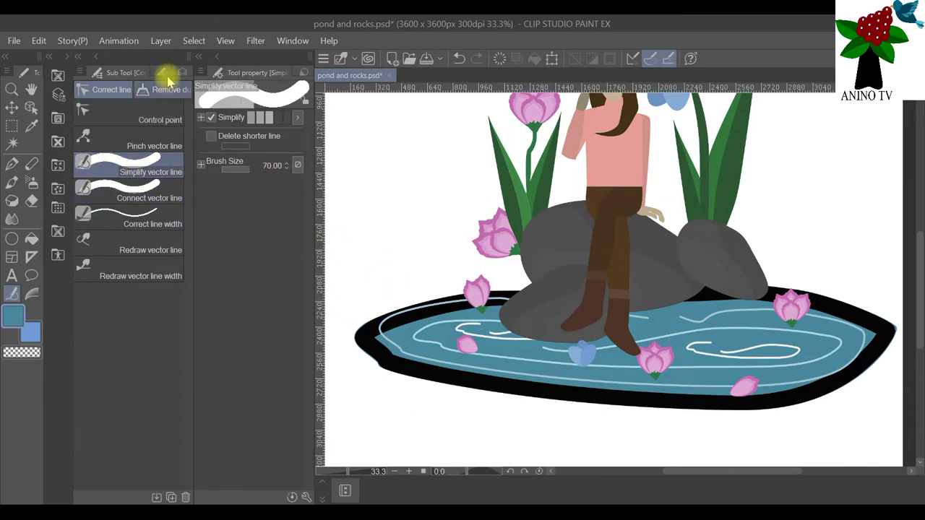
pyautogui.click(173, 73)
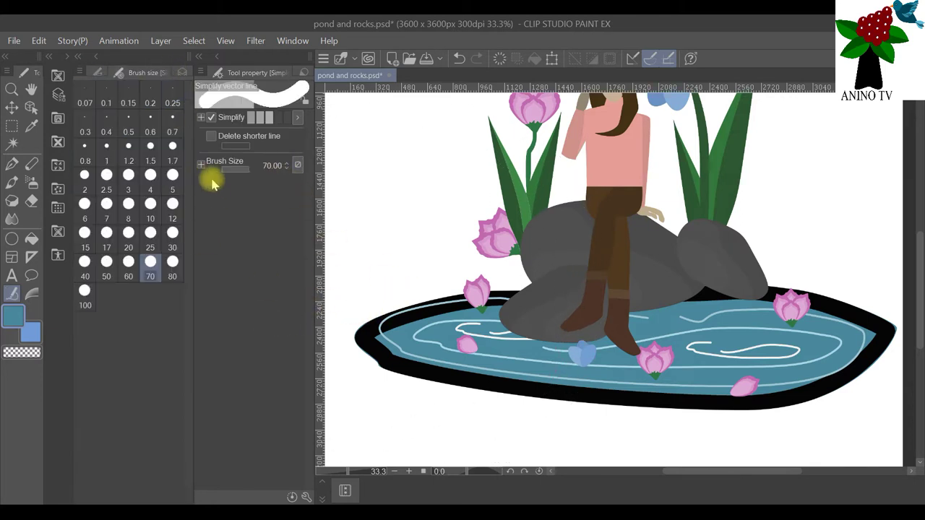
pyautogui.click(150, 205)
pyautogui.moveTo(516, 325); pyautogui.dragTo(387, 328)
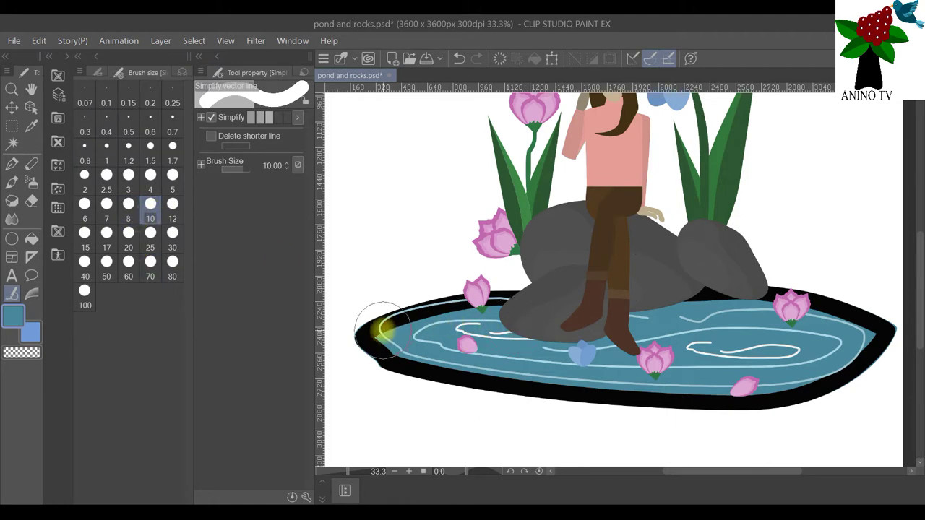
pyautogui.click(180, 72)
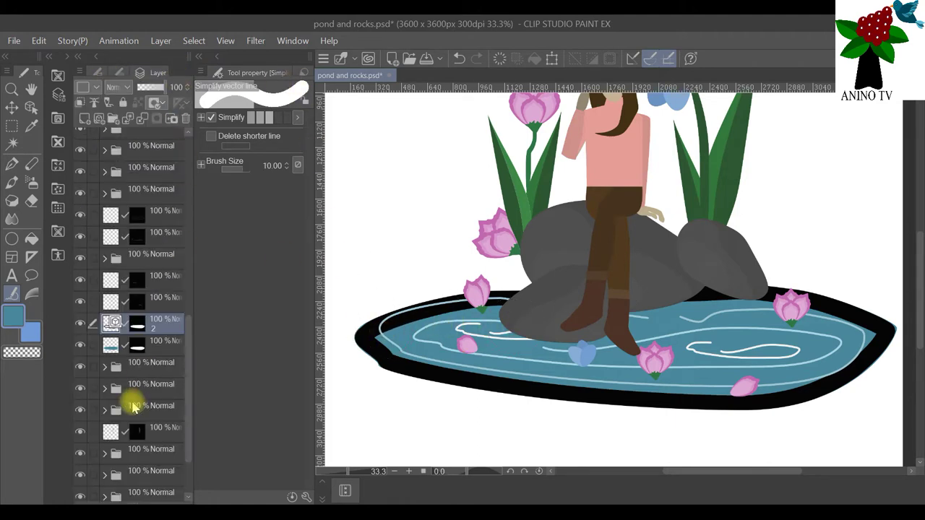
pyautogui.moveTo(393, 320)
pyautogui.mouseDown()
pyautogui.moveTo(371, 329)
pyautogui.moveTo(446, 301)
pyautogui.moveTo(753, 281)
pyautogui.moveTo(834, 288)
pyautogui.moveTo(881, 320)
pyautogui.moveTo(880, 352)
pyautogui.moveTo(807, 395)
pyautogui.moveTo(716, 408)
pyautogui.moveTo(432, 384)
pyautogui.moveTo(366, 363)
pyautogui.moveTo(352, 323)
pyautogui.moveTo(441, 299)
pyautogui.moveTo(704, 288)
pyautogui.mouseUp()
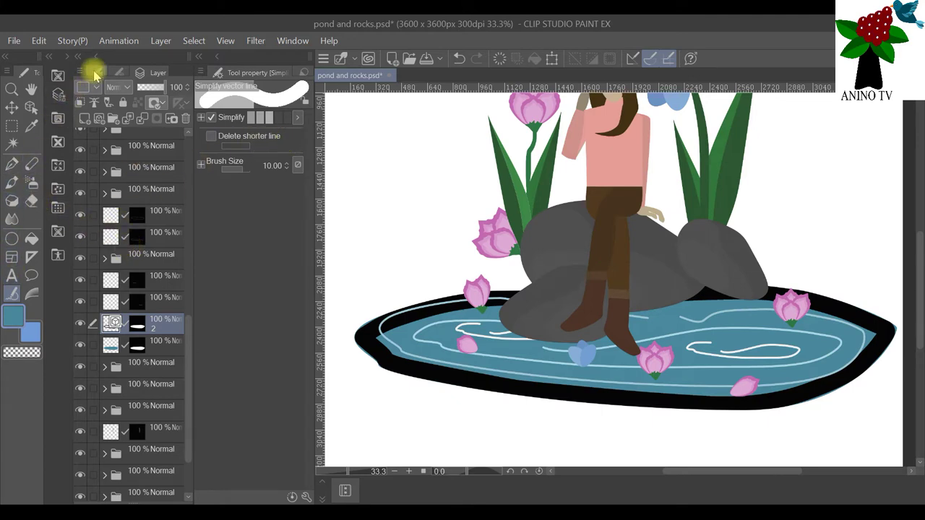
# Examine the pond outline's vector points with the Control point sub tool, and undo and redo the last edit.
pyautogui.click(94, 74)
pyautogui.click(140, 115)
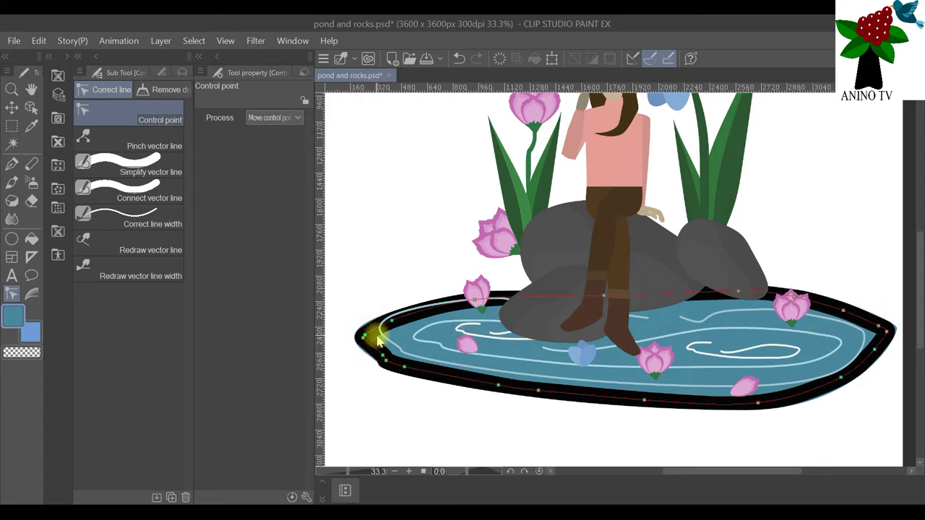
pyautogui.click(38, 41)
pyautogui.click(50, 60)
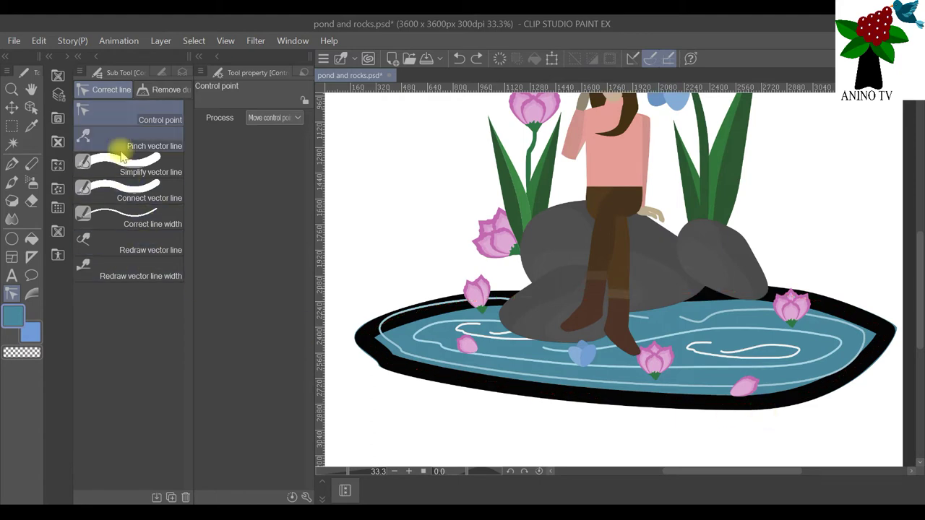
pyautogui.click(38, 41)
pyautogui.click(99, 88)
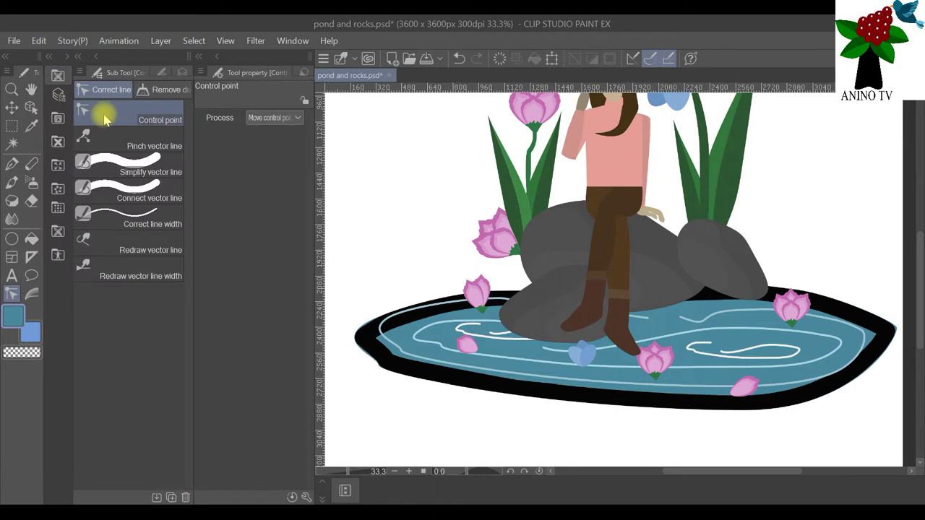
pyautogui.click(376, 350)
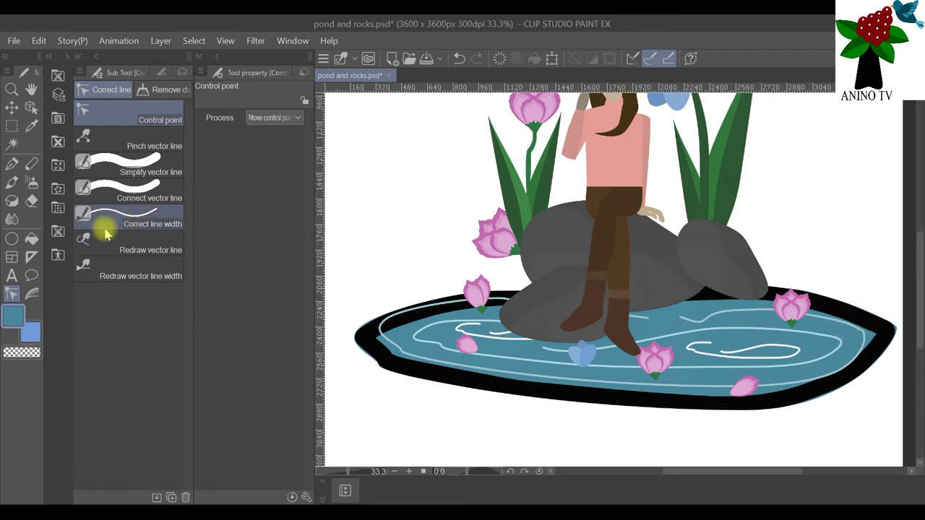
# Run Simplify vector line across the pond again from its left end to its right end, and inspect the whole drawing.
pyautogui.click(124, 167)
pyautogui.moveTo(376, 325)
pyautogui.mouseDown()
pyautogui.moveTo(424, 277)
pyautogui.moveTo(609, 282)
pyautogui.moveTo(462, 289)
pyautogui.moveTo(777, 292)
pyautogui.moveTo(888, 346)
pyautogui.moveTo(657, 427)
pyautogui.moveTo(371, 368)
pyautogui.moveTo(823, 376)
pyautogui.moveTo(888, 336)
pyautogui.moveTo(885, 329)
pyautogui.mouseUp()
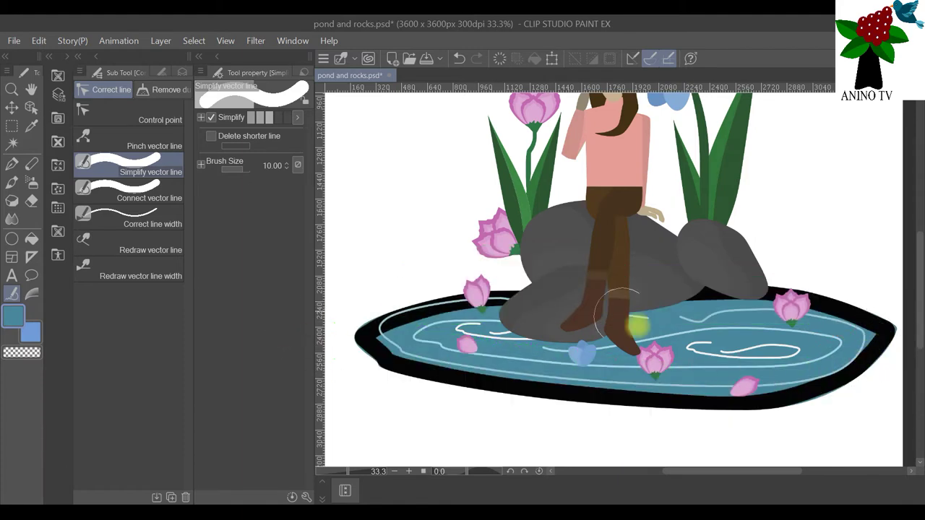
pyautogui.scroll(2, 575, 308)
pyautogui.scroll(-3, 575, 307)
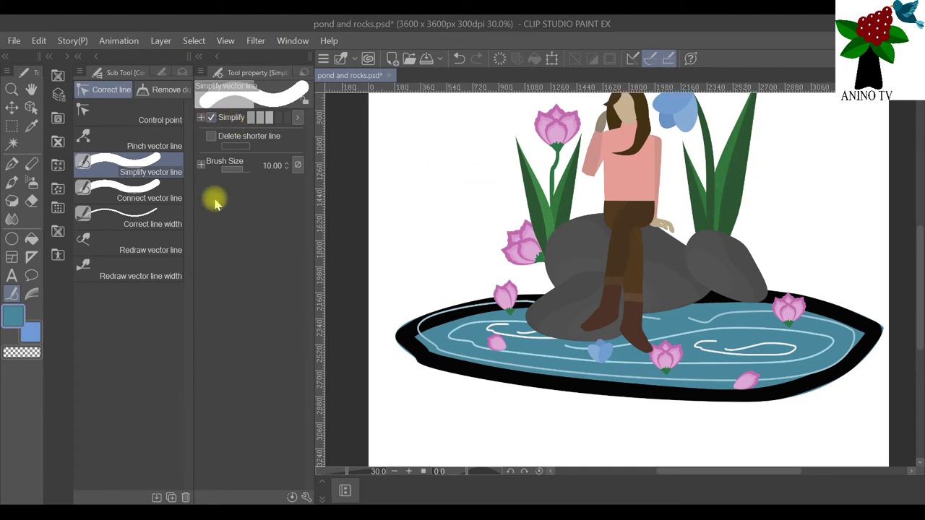
pyautogui.scroll(-1, 658, 210)
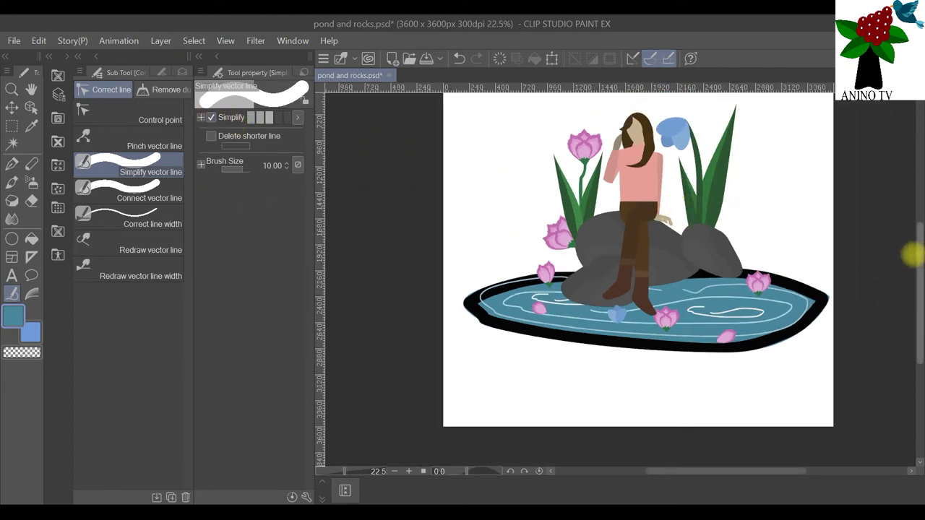
pyautogui.moveTo(919, 253); pyautogui.dragTo(914, 227)
pyautogui.scroll(2, 892, 289)
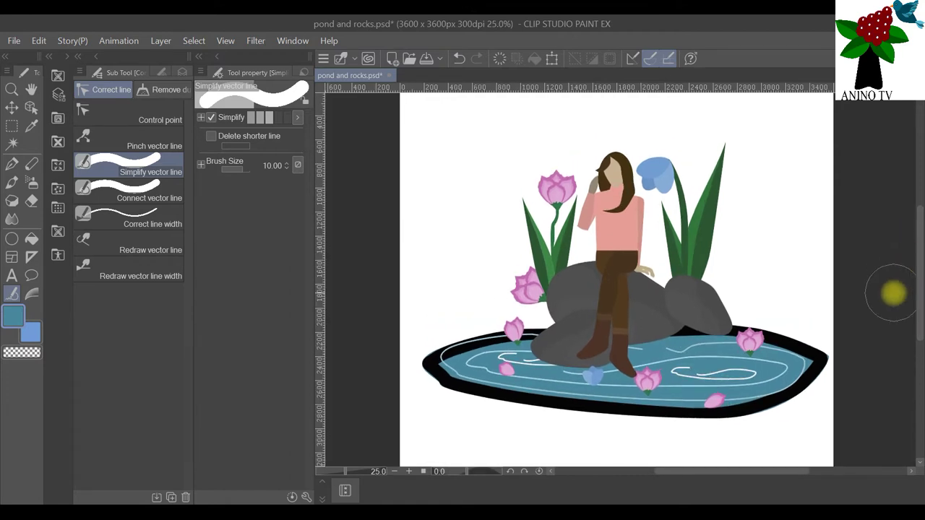
pyautogui.scroll(1, 893, 293)
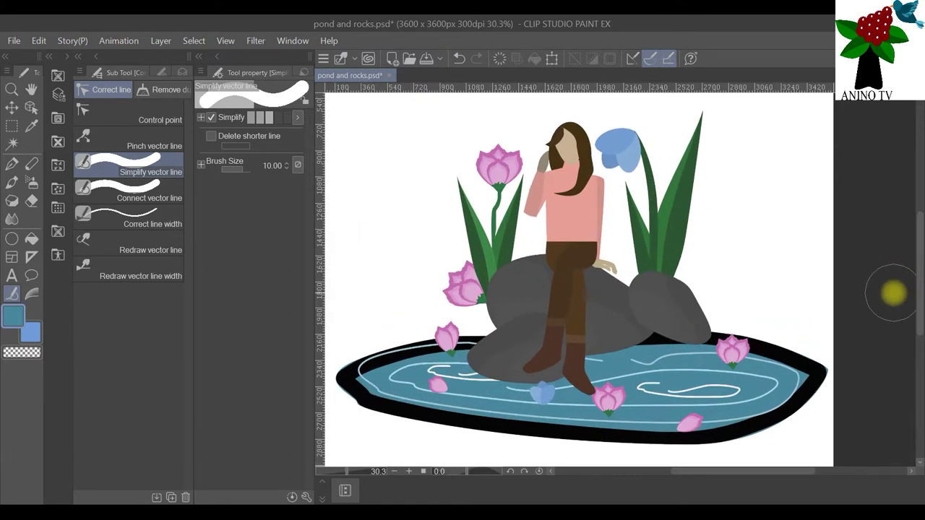
pyautogui.scroll(-1, 893, 292)
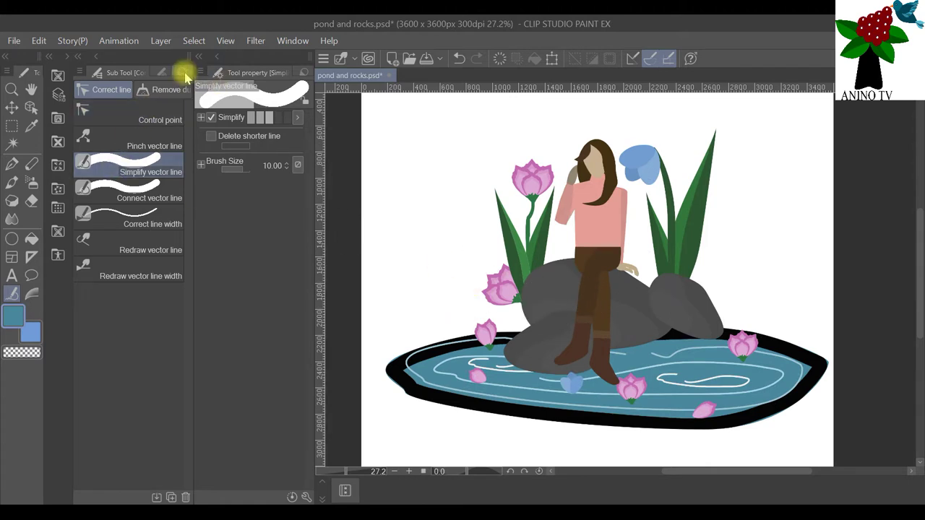
# Show the layer list and auto-select the black outline on the converted vector layer.
pyautogui.click(182, 72)
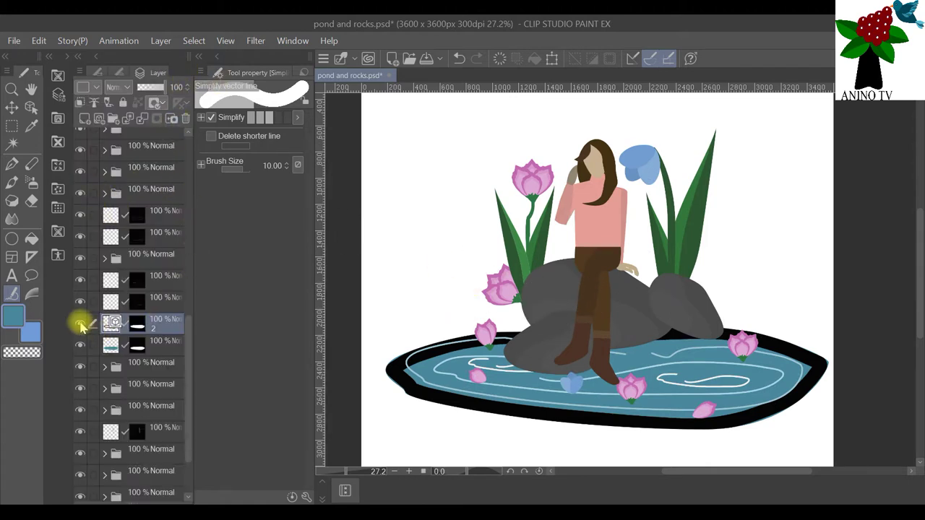
pyautogui.click(12, 144)
pyautogui.click(423, 354)
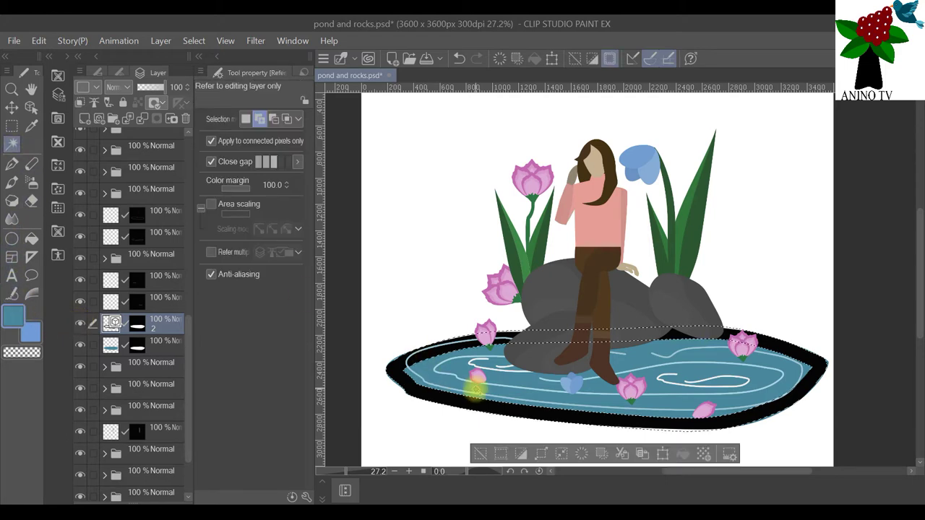
# Paint over the selected black pond outline in teal with the Turnip pen at brush size 60, and clear the selection.
pyautogui.click(13, 165)
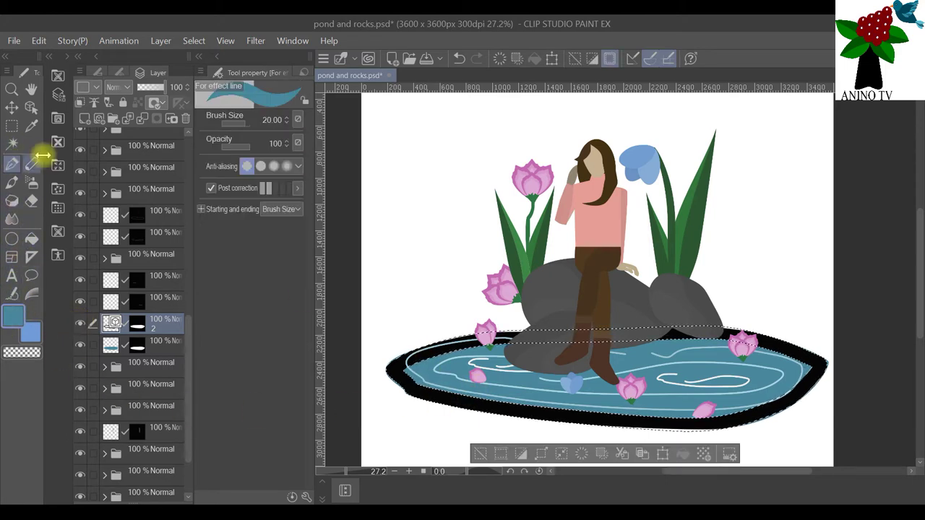
pyautogui.click(124, 72)
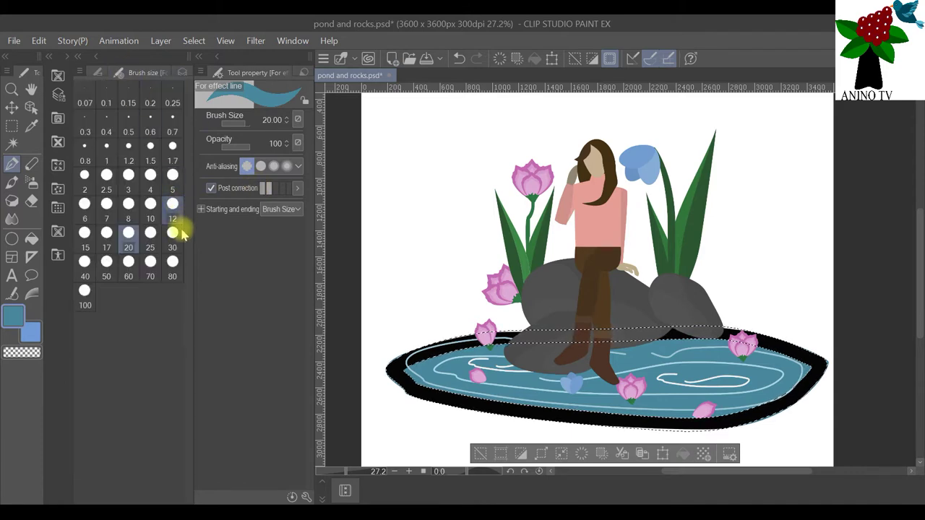
pyautogui.click(150, 261)
pyautogui.click(96, 75)
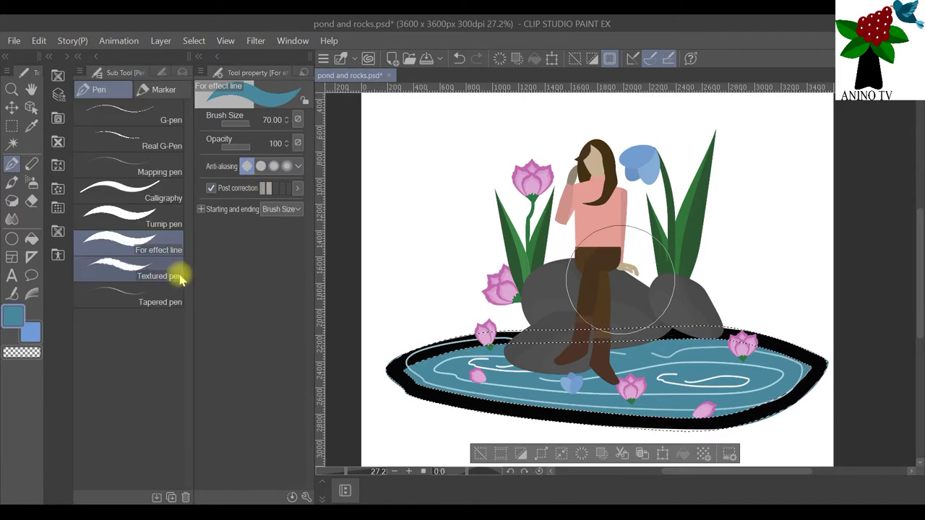
pyautogui.click(149, 221)
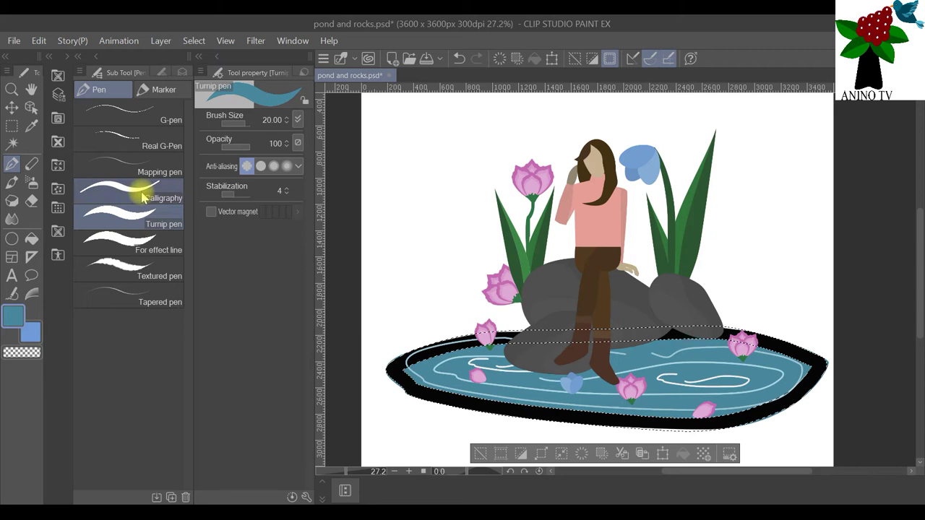
pyautogui.click(160, 72)
pyautogui.click(130, 266)
pyautogui.moveTo(409, 427)
pyautogui.mouseDown()
pyautogui.moveTo(392, 392)
pyautogui.moveTo(676, 330)
pyautogui.moveTo(609, 429)
pyautogui.moveTo(466, 392)
pyautogui.moveTo(713, 366)
pyautogui.moveTo(413, 380)
pyautogui.moveTo(726, 401)
pyautogui.moveTo(388, 326)
pyautogui.moveTo(826, 433)
pyautogui.mouseUp()
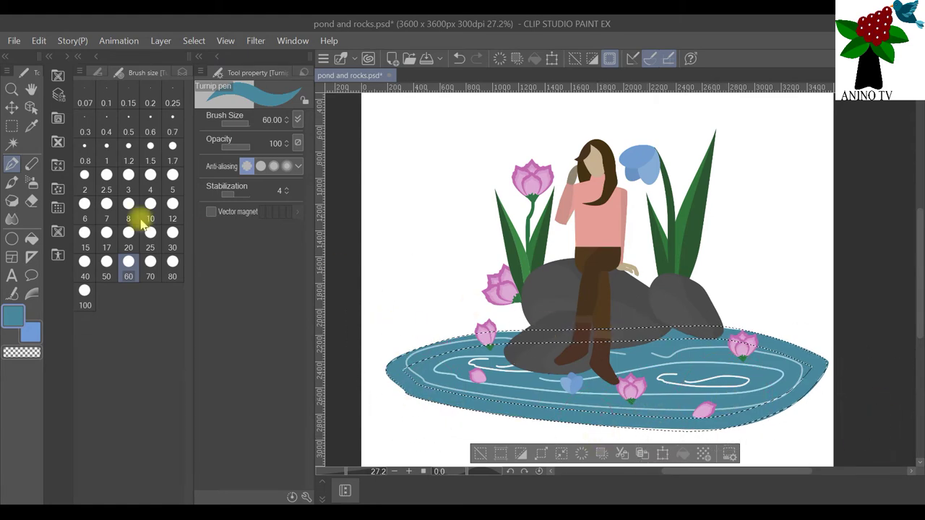
pyautogui.click(194, 41)
pyautogui.click(213, 72)
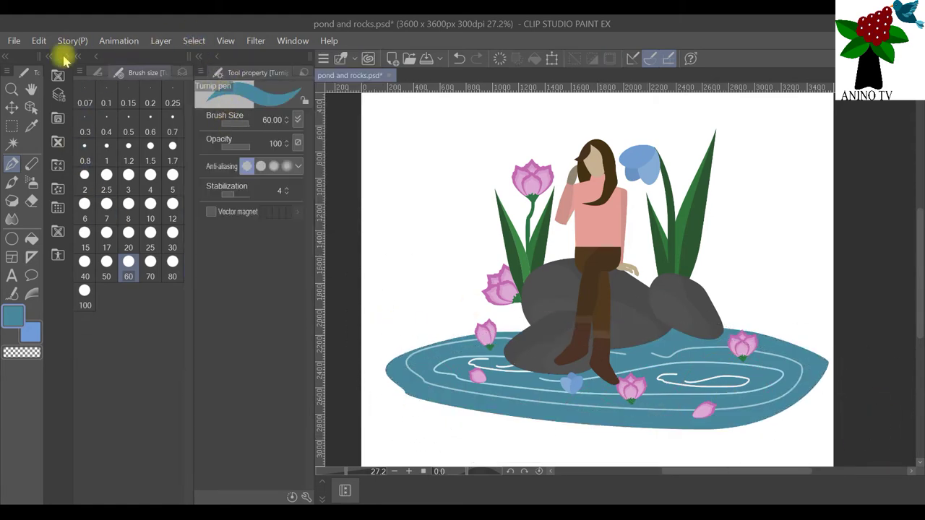
# Add a new raster layer at the very top of the layer stack.
pyautogui.click(181, 75)
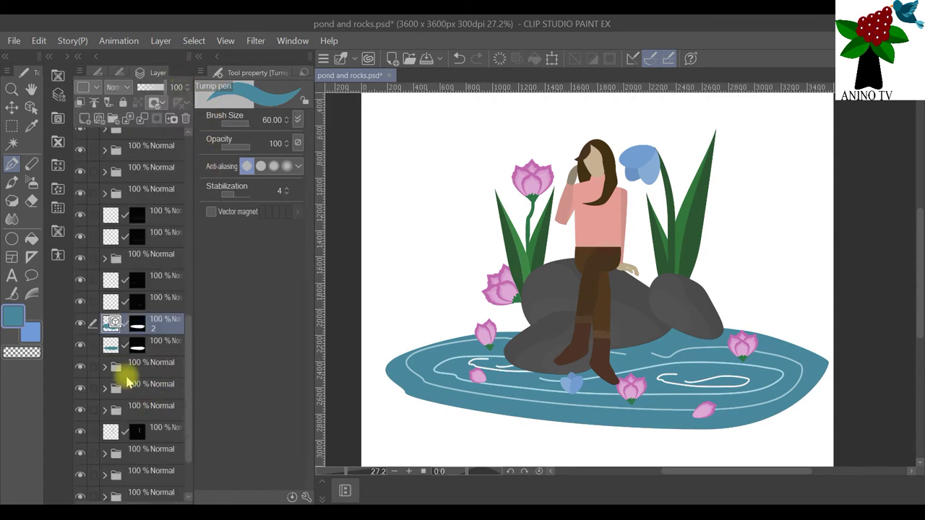
pyautogui.scroll(10, 153, 201)
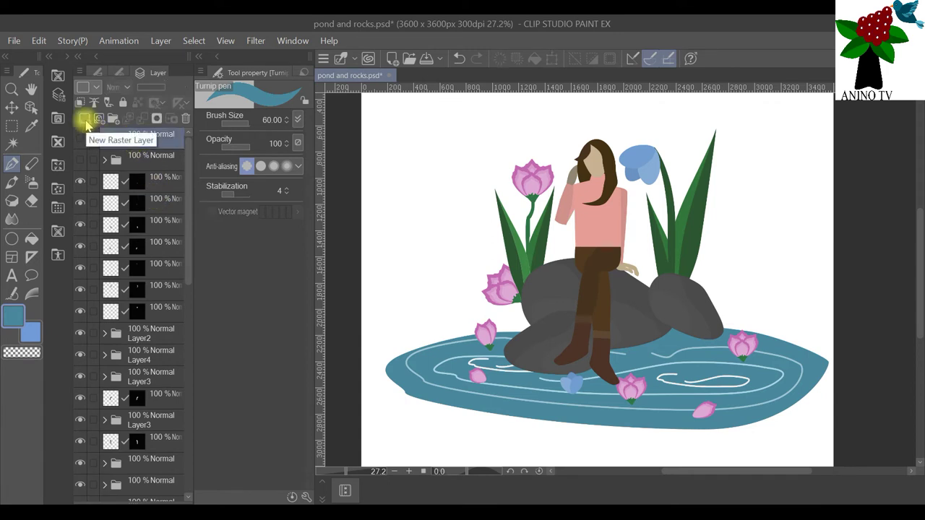
pyautogui.click(84, 118)
# Paint a band along the canvas's upper edge in blue 4D80C9 with the Transparent watercolor brush at size 20.
pyautogui.click(18, 184)
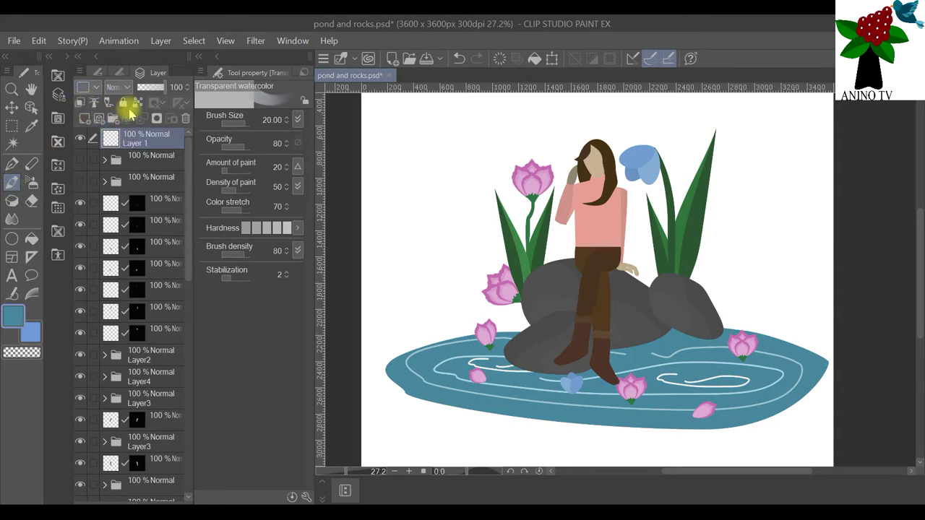
pyautogui.click(101, 73)
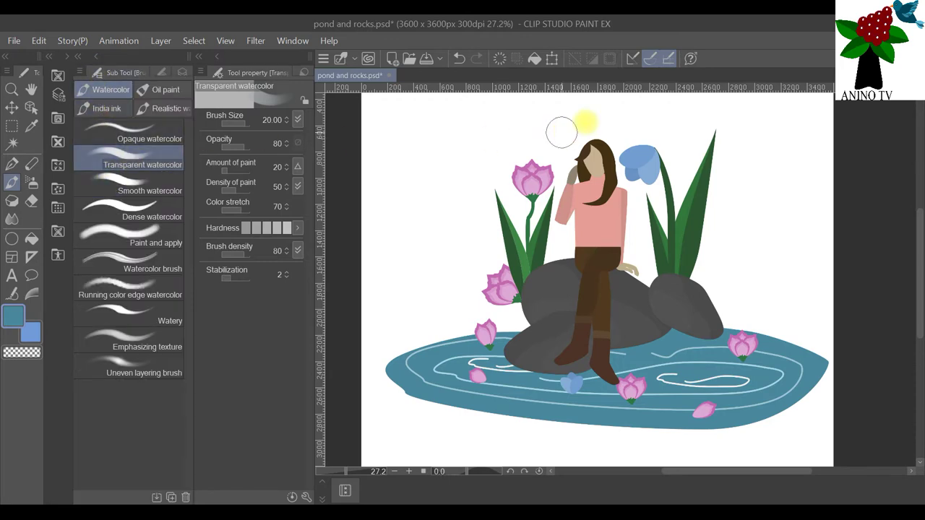
pyautogui.scroll(-2, 716, 144)
pyautogui.scroll(1, 850, 192)
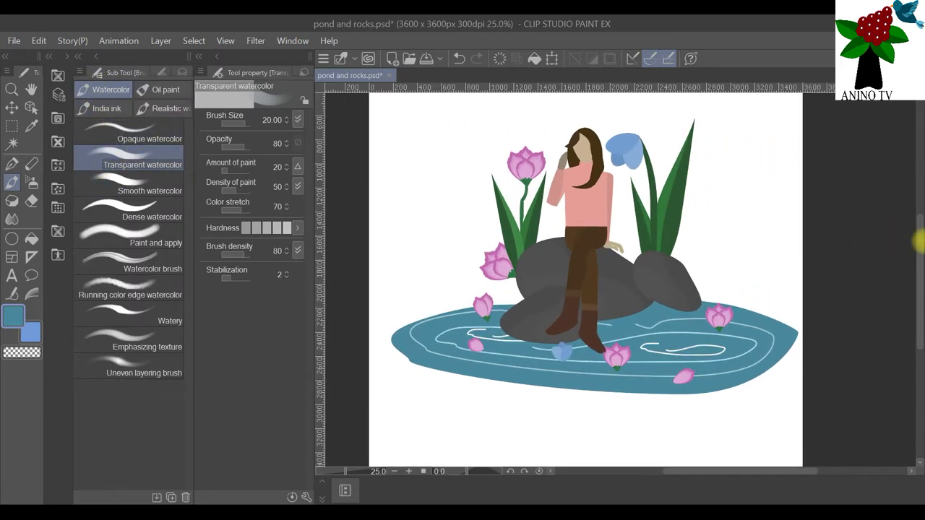
pyautogui.moveTo(918, 232); pyautogui.dragTo(915, 207)
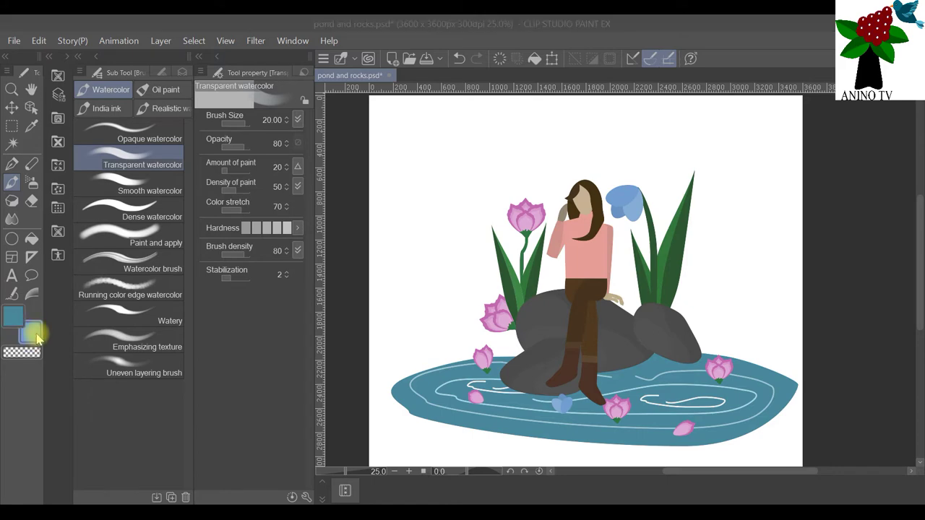
pyautogui.doubleClick(34, 331)
pyautogui.moveTo(265, 317); pyautogui.dragTo(268, 326)
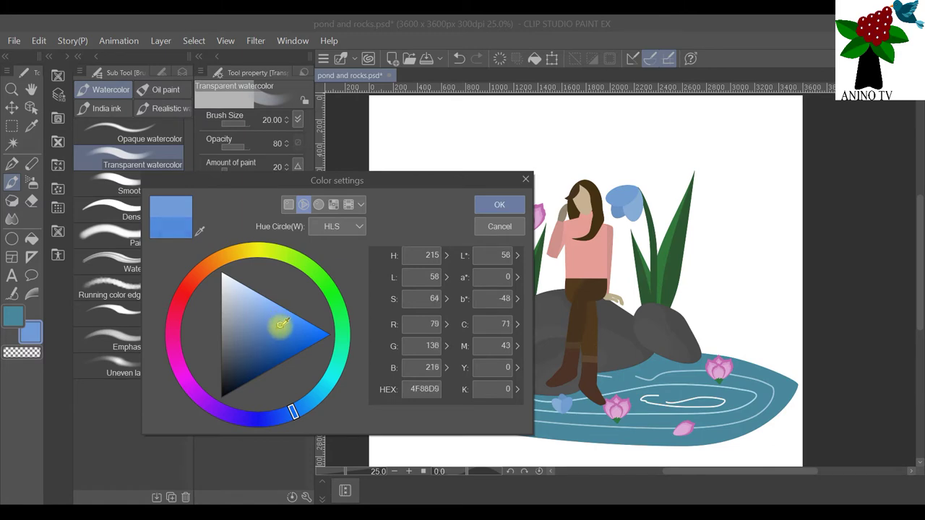
pyautogui.click(497, 204)
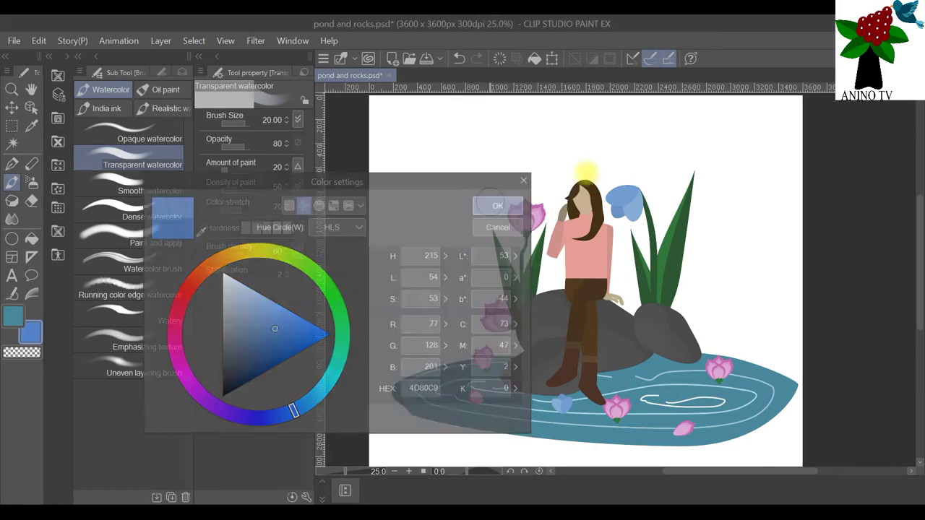
pyautogui.scroll(-1, 744, 129)
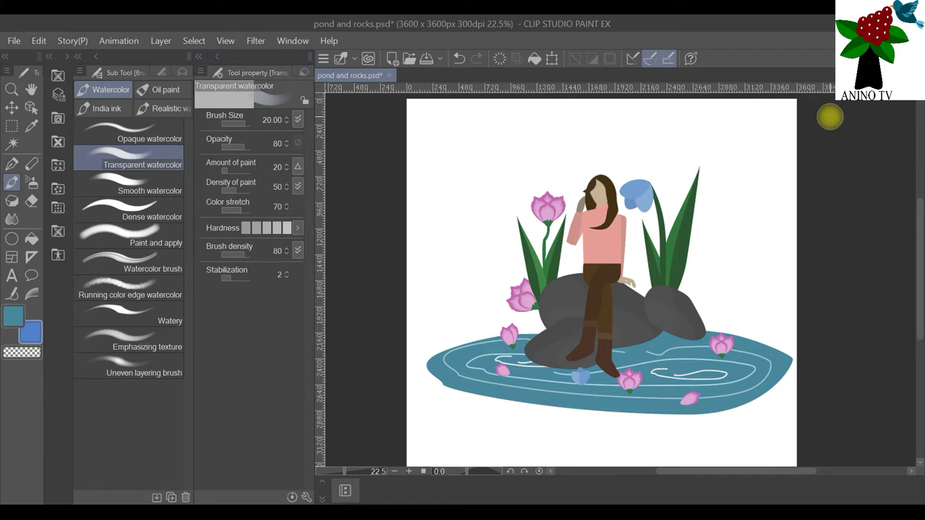
pyautogui.moveTo(414, 108)
pyautogui.mouseDown()
pyautogui.moveTo(808, 120)
pyautogui.moveTo(509, 100)
pyautogui.moveTo(812, 107)
pyautogui.moveTo(488, 88)
pyautogui.moveTo(436, 92)
pyautogui.moveTo(509, 103)
pyautogui.moveTo(394, 101)
pyautogui.moveTo(460, 104)
pyautogui.mouseUp()
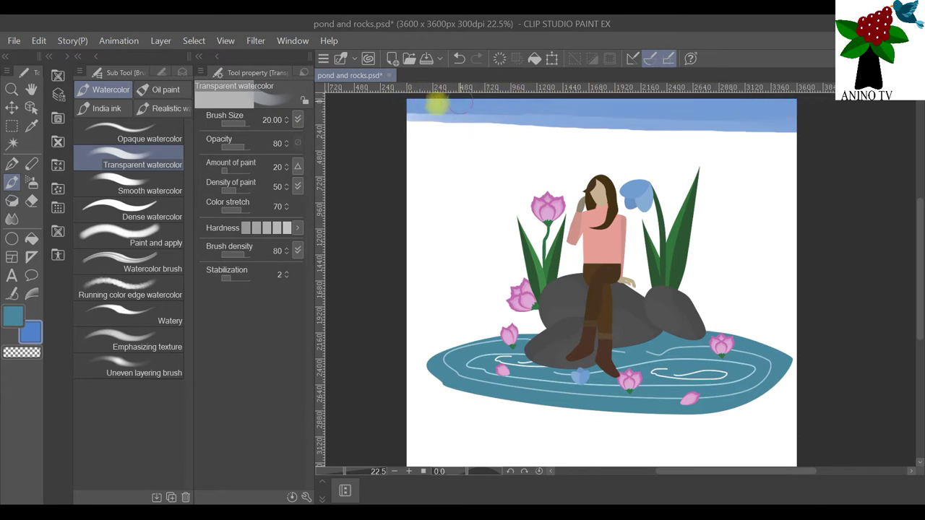
# Set the watercolor brush size to 30, fill the sky down to the pond, and layer darker blue strokes over it.
pyautogui.click(161, 72)
pyautogui.click(150, 234)
pyautogui.click(172, 233)
pyautogui.moveTo(408, 148)
pyautogui.mouseDown()
pyautogui.moveTo(803, 144)
pyautogui.moveTo(564, 135)
pyautogui.moveTo(446, 140)
pyautogui.moveTo(428, 157)
pyautogui.moveTo(790, 180)
pyautogui.moveTo(382, 178)
pyautogui.moveTo(809, 223)
pyautogui.moveTo(587, 199)
pyautogui.moveTo(379, 209)
pyautogui.moveTo(817, 244)
pyautogui.moveTo(363, 246)
pyautogui.moveTo(824, 277)
pyautogui.moveTo(525, 268)
pyautogui.moveTo(347, 280)
pyautogui.moveTo(812, 305)
pyautogui.moveTo(387, 298)
pyautogui.moveTo(852, 325)
pyautogui.moveTo(681, 300)
pyautogui.moveTo(378, 303)
pyautogui.moveTo(468, 316)
pyautogui.moveTo(419, 330)
pyautogui.moveTo(701, 320)
pyautogui.moveTo(752, 283)
pyautogui.moveTo(409, 238)
pyautogui.moveTo(609, 227)
pyautogui.moveTo(501, 195)
pyautogui.mouseUp()
pyautogui.moveTo(417, 170)
pyautogui.mouseDown()
pyautogui.moveTo(730, 119)
pyautogui.moveTo(404, 109)
pyautogui.moveTo(807, 107)
pyautogui.moveTo(615, 107)
pyautogui.mouseUp()
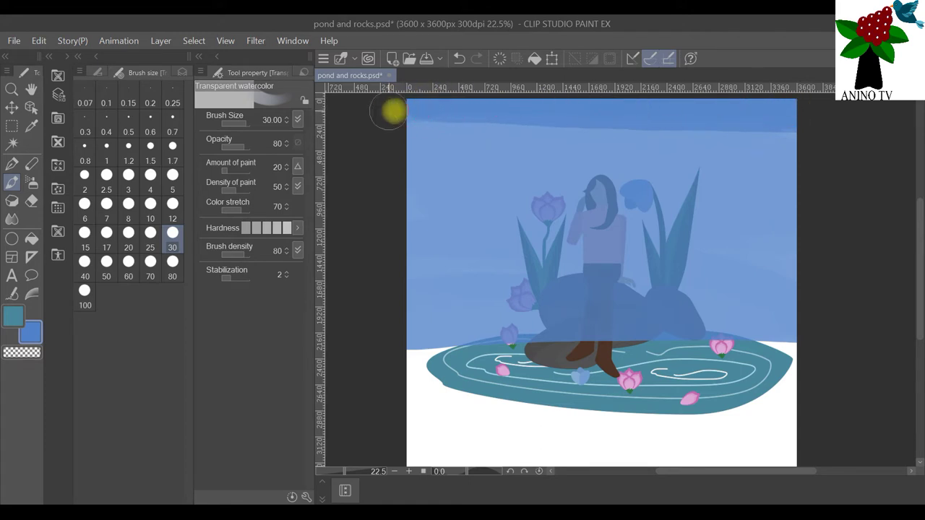
pyautogui.moveTo(509, 119)
pyautogui.mouseDown()
pyautogui.moveTo(419, 116)
pyautogui.moveTo(832, 138)
pyautogui.moveTo(388, 127)
pyautogui.mouseUp()
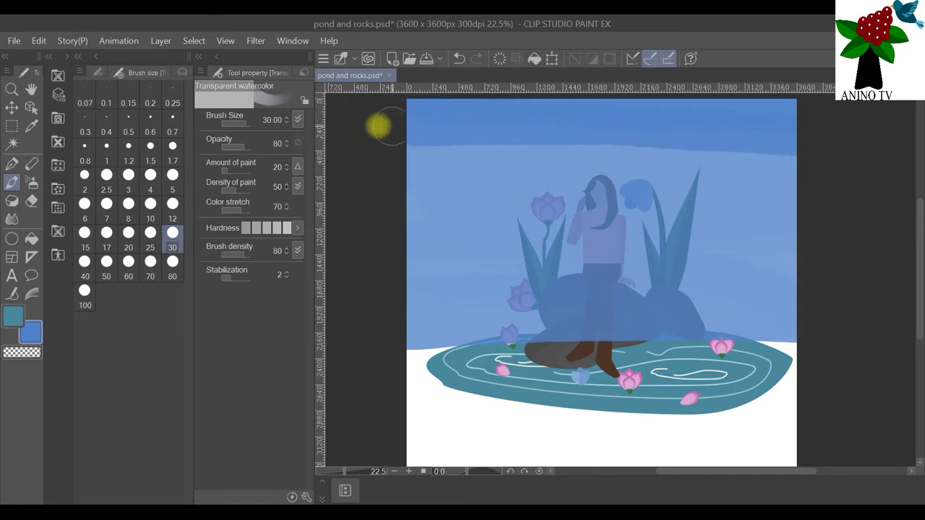
pyautogui.moveTo(468, 171)
pyautogui.mouseDown()
pyautogui.moveTo(652, 179)
pyautogui.moveTo(769, 199)
pyautogui.moveTo(379, 231)
pyautogui.moveTo(468, 273)
pyautogui.moveTo(780, 260)
pyautogui.mouseUp()
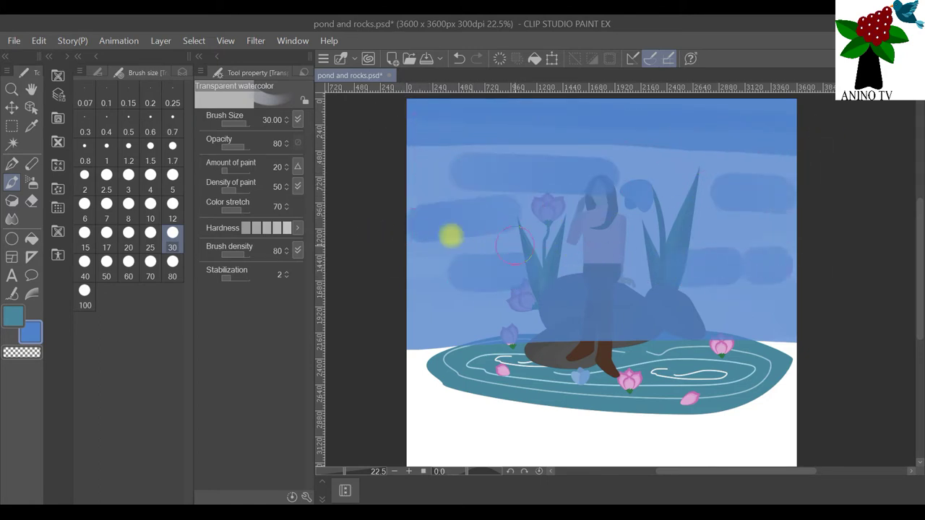
# Smooth the sky strokes into a soft gradient down to the pond with the Blend tool at size 30.
pyautogui.click(13, 219)
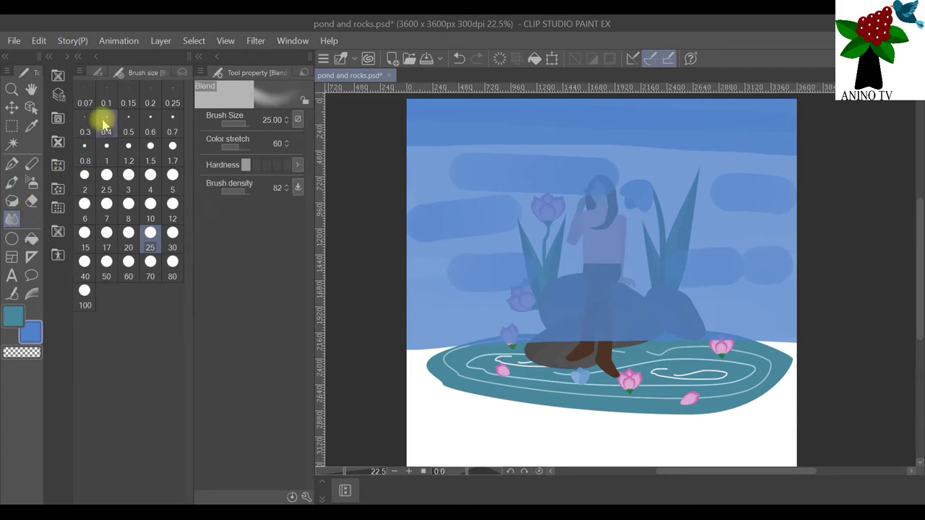
pyautogui.click(176, 73)
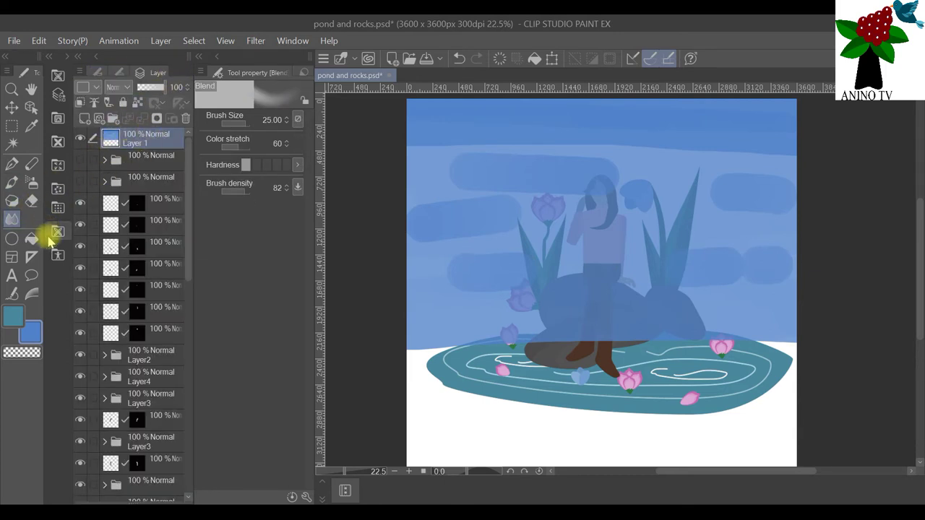
pyautogui.click(117, 72)
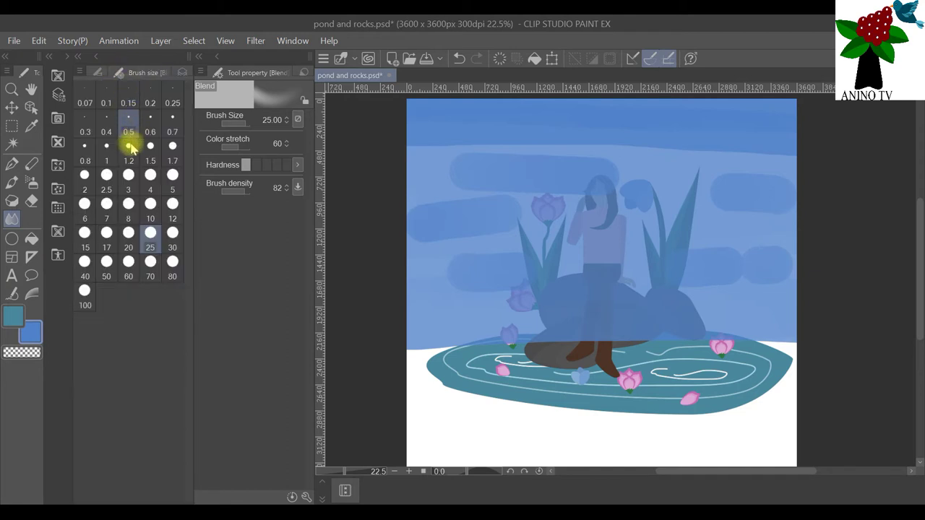
pyautogui.click(172, 234)
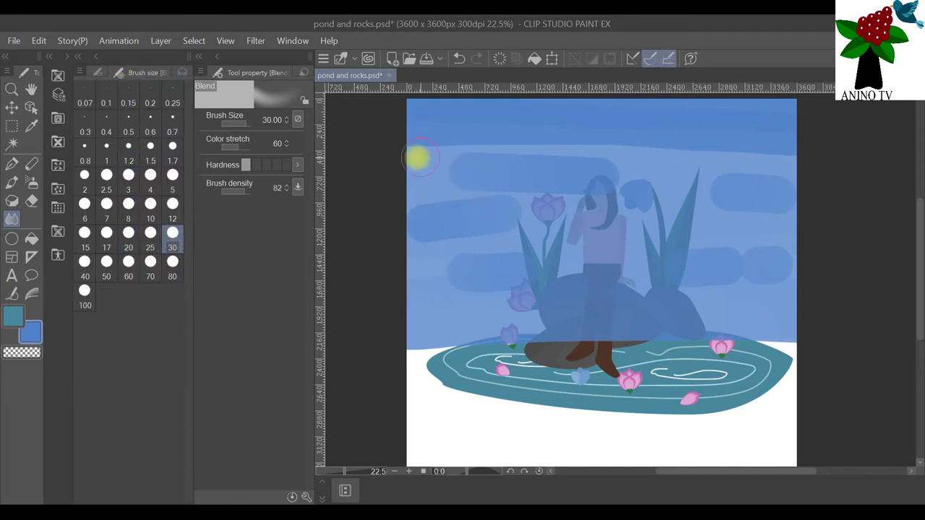
pyautogui.moveTo(439, 142); pyautogui.dragTo(653, 130)
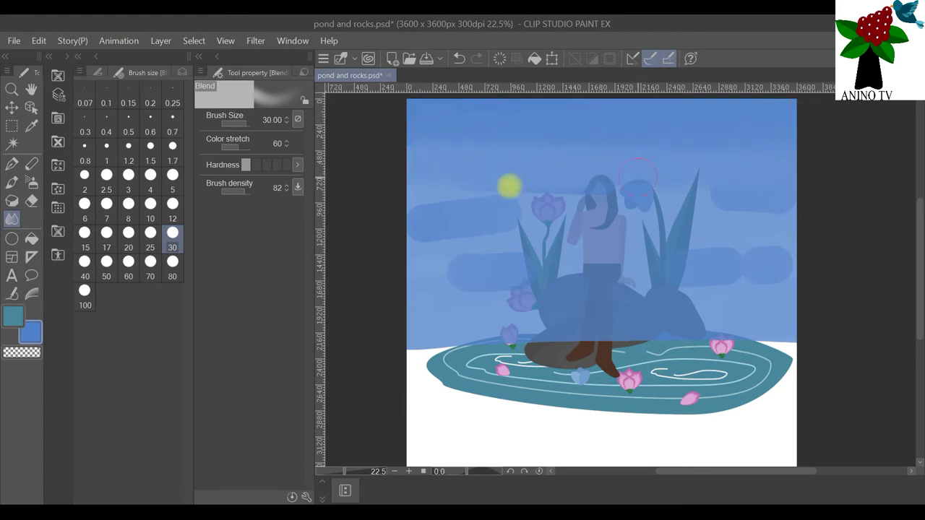
pyautogui.moveTo(419, 211)
pyautogui.mouseDown()
pyautogui.moveTo(825, 217)
pyautogui.moveTo(378, 234)
pyautogui.moveTo(797, 250)
pyautogui.moveTo(379, 260)
pyautogui.moveTo(812, 270)
pyautogui.moveTo(403, 283)
pyautogui.moveTo(782, 311)
pyautogui.moveTo(767, 329)
pyautogui.moveTo(456, 320)
pyautogui.moveTo(688, 329)
pyautogui.moveTo(473, 333)
pyautogui.moveTo(805, 325)
pyautogui.moveTo(393, 304)
pyautogui.moveTo(814, 296)
pyautogui.moveTo(392, 305)
pyautogui.moveTo(593, 310)
pyautogui.moveTo(736, 305)
pyautogui.moveTo(377, 307)
pyautogui.moveTo(842, 319)
pyautogui.moveTo(390, 318)
pyautogui.moveTo(469, 349)
pyautogui.mouseUp()
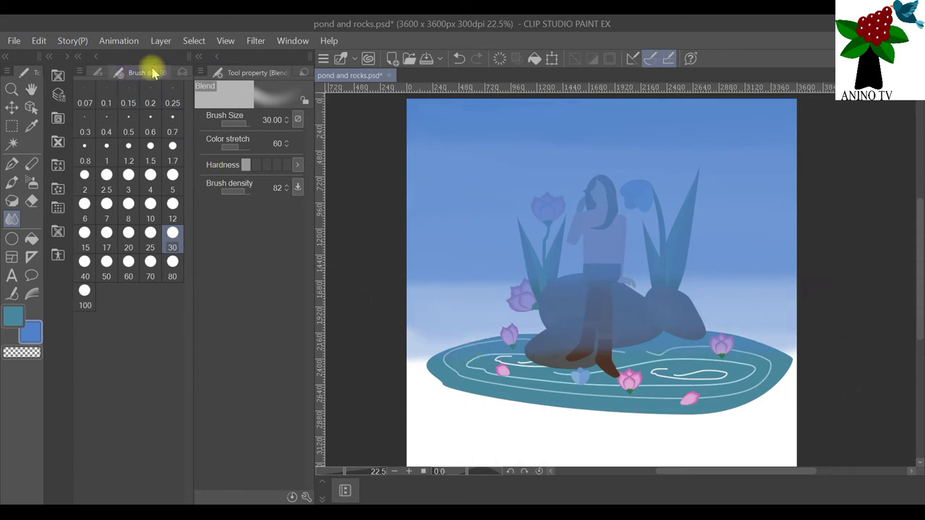
# Add a new raster layer directly above the painted sky layer.
pyautogui.click(186, 74)
pyautogui.click(126, 137)
pyautogui.click(85, 119)
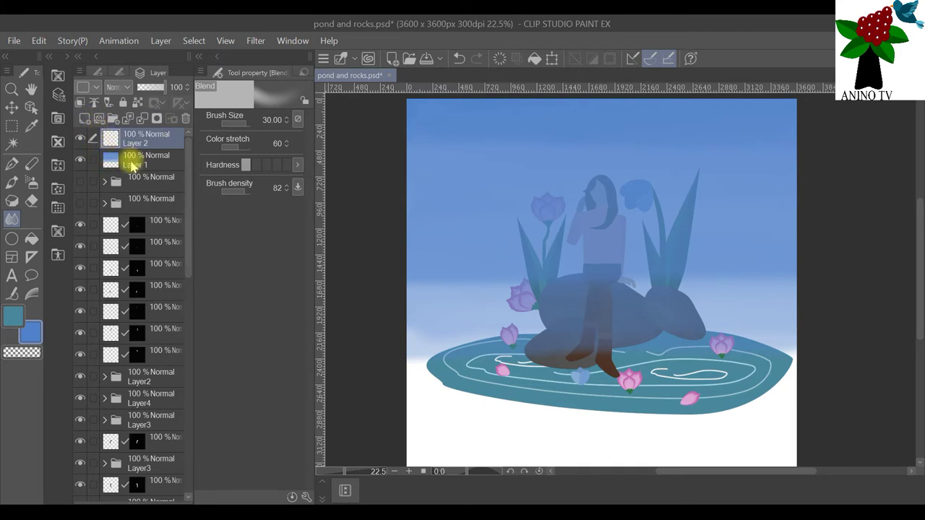
# Set the main drawing color to a brown swatch from the Standard color set.
pyautogui.click(13, 317)
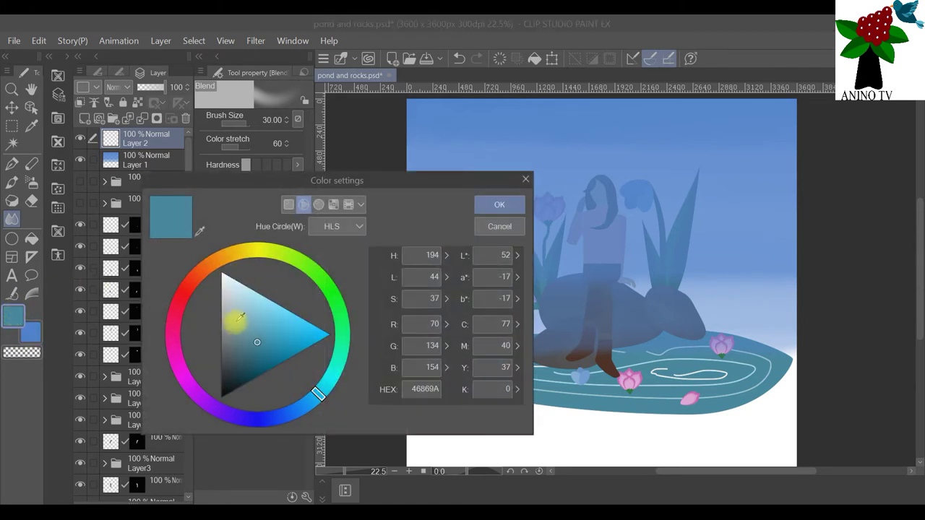
pyautogui.click(361, 205)
pyautogui.click(318, 280)
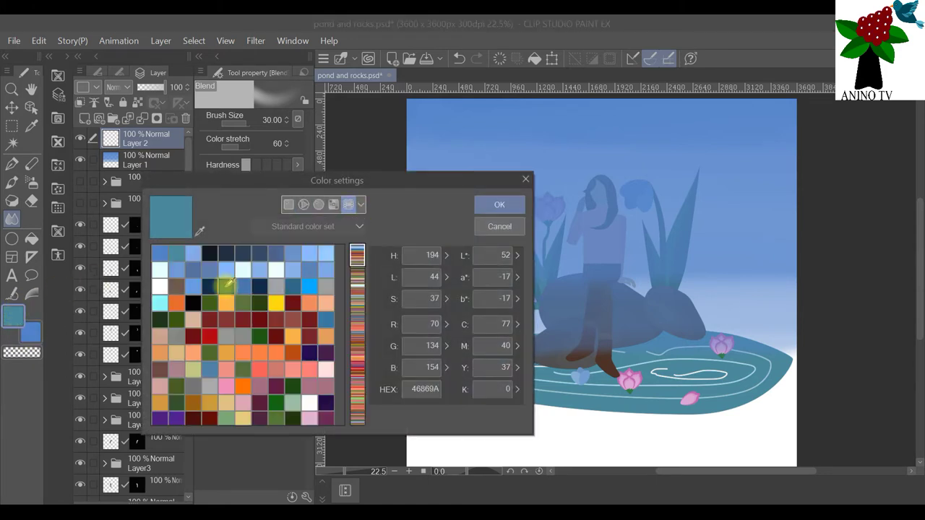
pyautogui.click(180, 286)
pyautogui.click(491, 206)
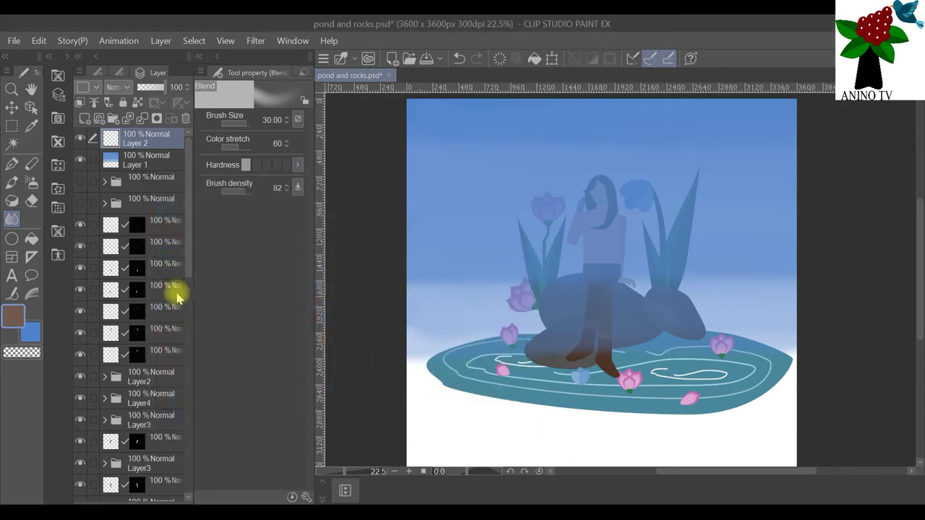
# Paint the ground brown from the horizon to the canvas bottom with the Transparent watercolor brush at size 30, layering darker strokes near the bottom.
pyautogui.click(12, 182)
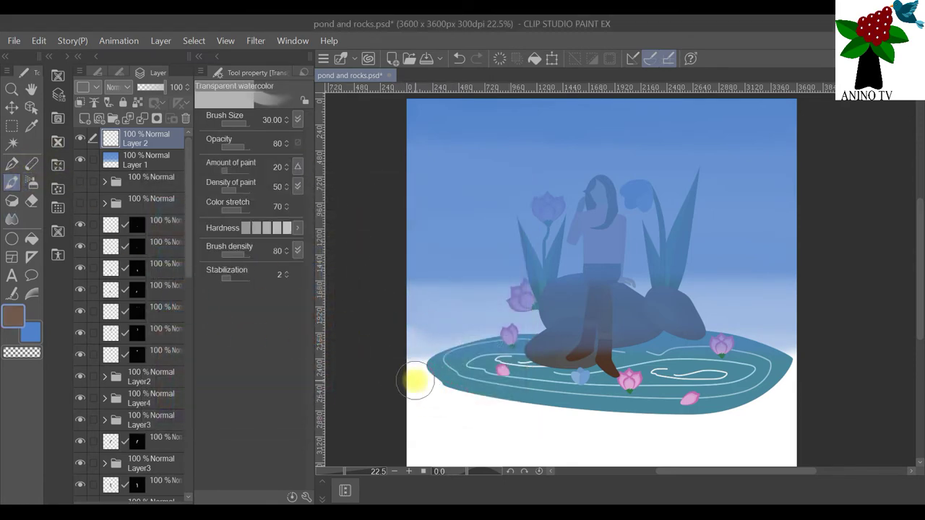
pyautogui.moveTo(413, 349)
pyautogui.mouseDown()
pyautogui.moveTo(429, 329)
pyautogui.moveTo(715, 333)
pyautogui.moveTo(453, 351)
pyautogui.moveTo(684, 364)
pyautogui.moveTo(408, 380)
pyautogui.moveTo(715, 400)
pyautogui.moveTo(483, 420)
pyautogui.moveTo(549, 439)
pyautogui.moveTo(566, 413)
pyautogui.mouseUp()
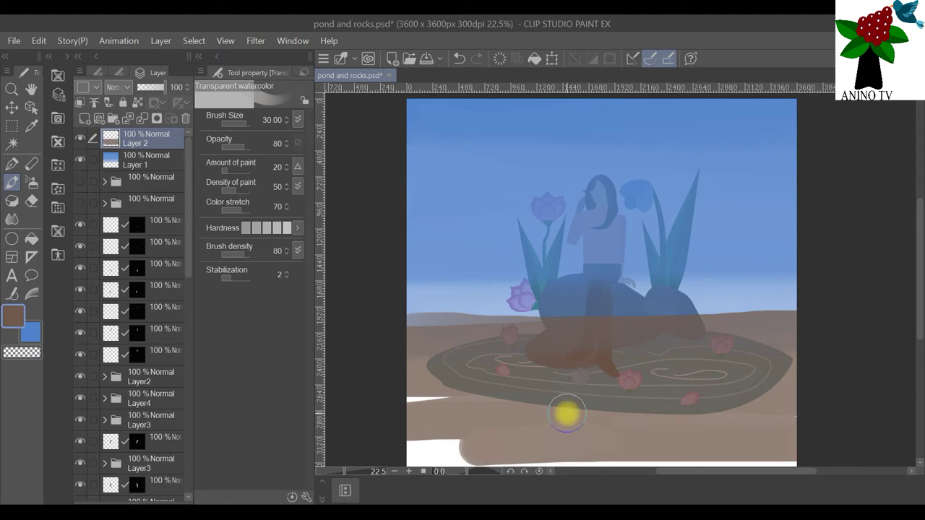
pyautogui.scroll(-1, 567, 413)
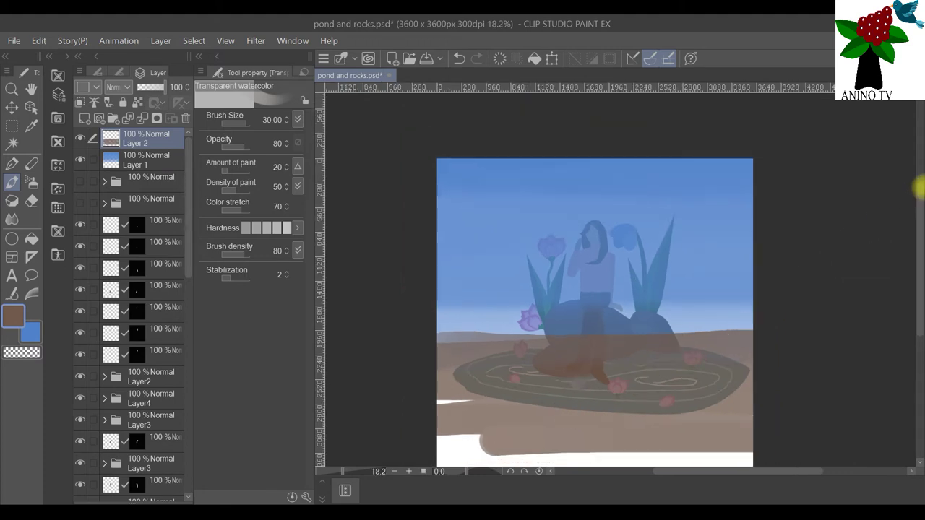
pyautogui.scroll(-1, 919, 218)
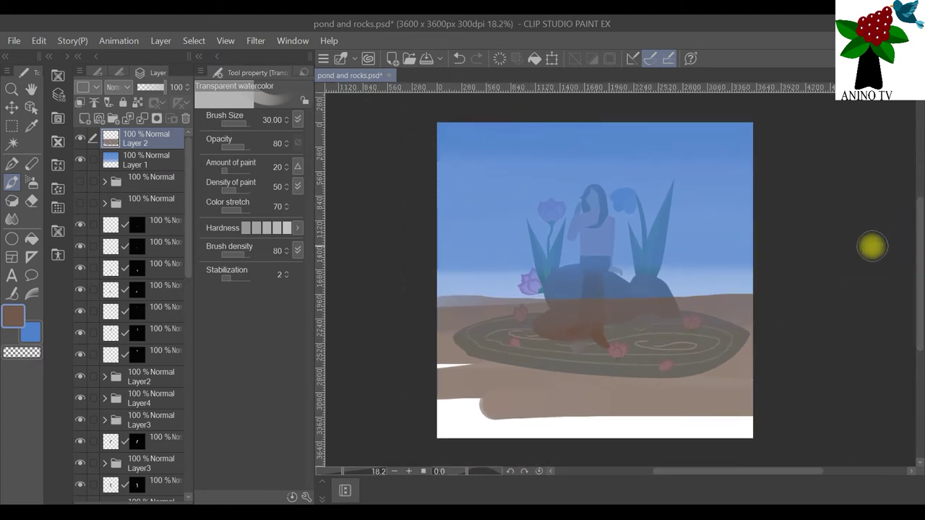
pyautogui.scroll(1, 869, 247)
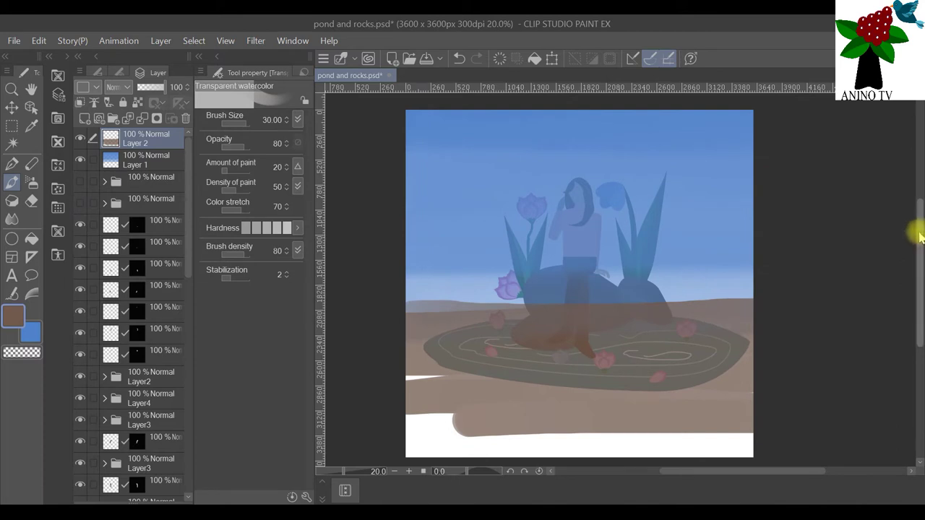
pyautogui.scroll(-1, 918, 229)
pyautogui.scroll(1, 893, 250)
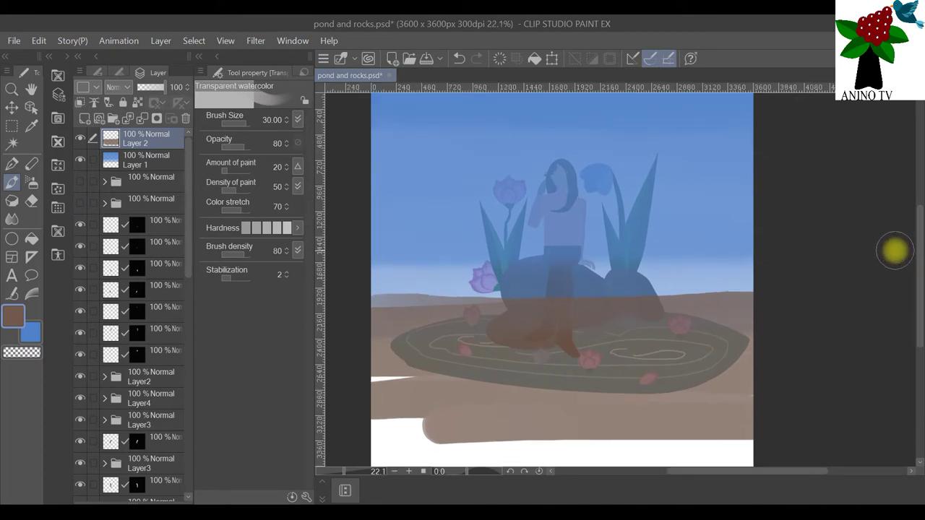
pyautogui.moveTo(355, 435)
pyautogui.mouseDown()
pyautogui.moveTo(351, 421)
pyautogui.moveTo(409, 389)
pyautogui.moveTo(361, 434)
pyautogui.moveTo(800, 454)
pyautogui.moveTo(378, 454)
pyautogui.moveTo(807, 470)
pyautogui.mouseUp()
pyautogui.moveTo(326, 457)
pyautogui.mouseDown()
pyautogui.moveTo(764, 450)
pyautogui.moveTo(556, 439)
pyautogui.moveTo(613, 469)
pyautogui.mouseUp()
pyautogui.moveTo(525, 463)
pyautogui.mouseDown()
pyautogui.moveTo(396, 458)
pyautogui.moveTo(751, 459)
pyautogui.moveTo(688, 429)
pyautogui.moveTo(763, 418)
pyautogui.moveTo(733, 396)
pyautogui.moveTo(464, 393)
pyautogui.moveTo(509, 382)
pyautogui.moveTo(427, 344)
pyautogui.mouseUp()
# Smooth the brown ground strokes from the horizon to the canvas bottom with the Blend tool at size 30.
pyautogui.click(12, 219)
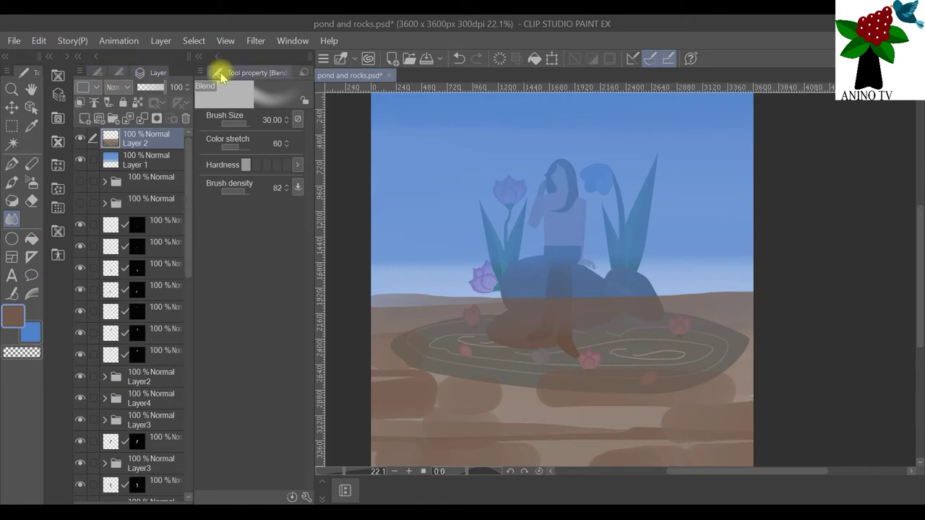
pyautogui.click(99, 72)
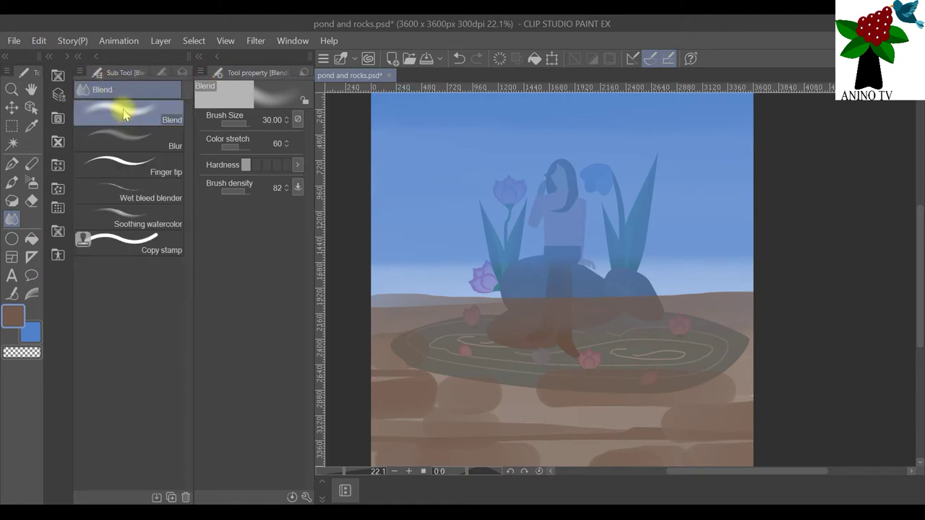
pyautogui.click(162, 73)
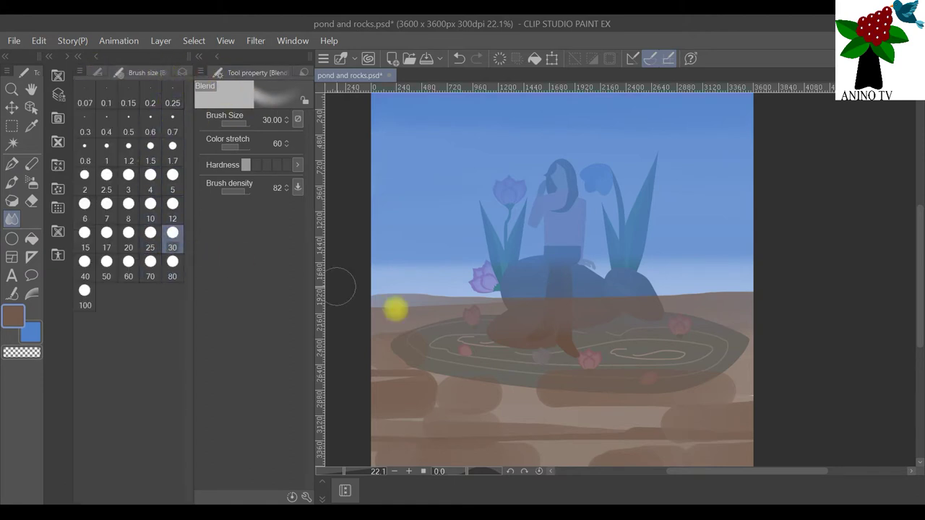
pyautogui.moveTo(404, 316)
pyautogui.mouseDown()
pyautogui.moveTo(780, 317)
pyautogui.moveTo(648, 306)
pyautogui.moveTo(746, 305)
pyautogui.moveTo(365, 315)
pyautogui.moveTo(591, 320)
pyautogui.moveTo(410, 311)
pyautogui.moveTo(806, 306)
pyautogui.moveTo(599, 311)
pyautogui.moveTo(751, 303)
pyautogui.moveTo(710, 331)
pyautogui.moveTo(375, 351)
pyautogui.moveTo(732, 362)
pyautogui.moveTo(323, 355)
pyautogui.moveTo(388, 347)
pyautogui.moveTo(763, 385)
pyautogui.moveTo(331, 383)
pyautogui.moveTo(709, 392)
pyautogui.moveTo(357, 405)
pyautogui.moveTo(803, 418)
pyautogui.moveTo(364, 437)
pyautogui.moveTo(782, 452)
pyautogui.moveTo(381, 469)
pyautogui.mouseUp()
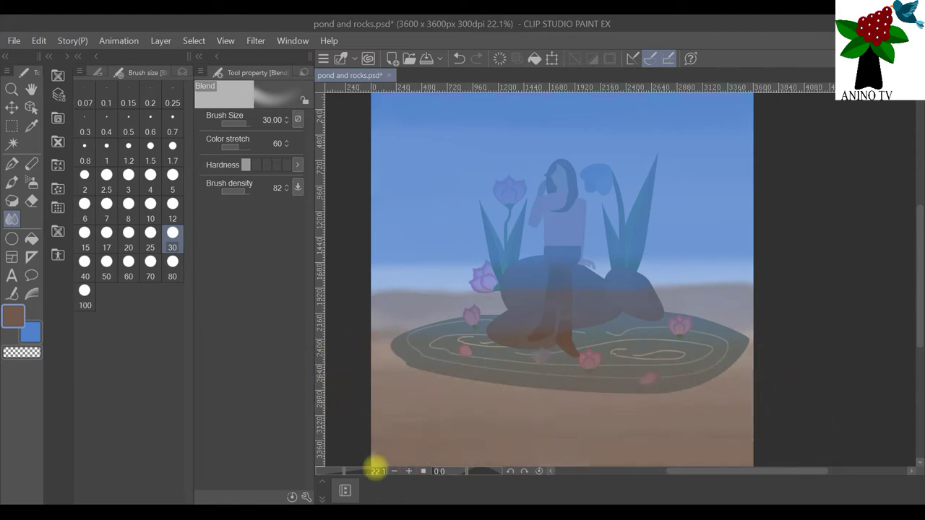
pyautogui.moveTo(766, 473)
pyautogui.mouseDown()
pyautogui.moveTo(691, 436)
pyautogui.moveTo(453, 414)
pyautogui.mouseUp()
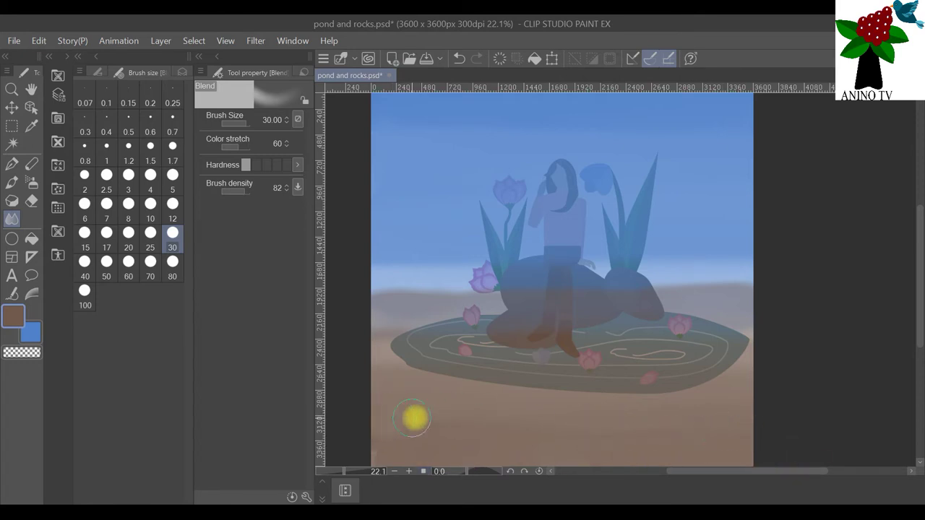
pyautogui.moveTo(355, 395)
pyautogui.mouseDown()
pyautogui.moveTo(532, 323)
pyautogui.moveTo(869, 335)
pyautogui.moveTo(459, 334)
pyautogui.moveTo(597, 308)
pyautogui.moveTo(783, 326)
pyautogui.moveTo(644, 297)
pyautogui.moveTo(872, 292)
pyautogui.moveTo(603, 343)
pyautogui.moveTo(438, 307)
pyautogui.moveTo(379, 308)
pyautogui.moveTo(714, 328)
pyautogui.moveTo(700, 334)
pyautogui.moveTo(628, 328)
pyautogui.moveTo(750, 290)
pyautogui.moveTo(797, 307)
pyautogui.moveTo(831, 301)
pyautogui.mouseUp()
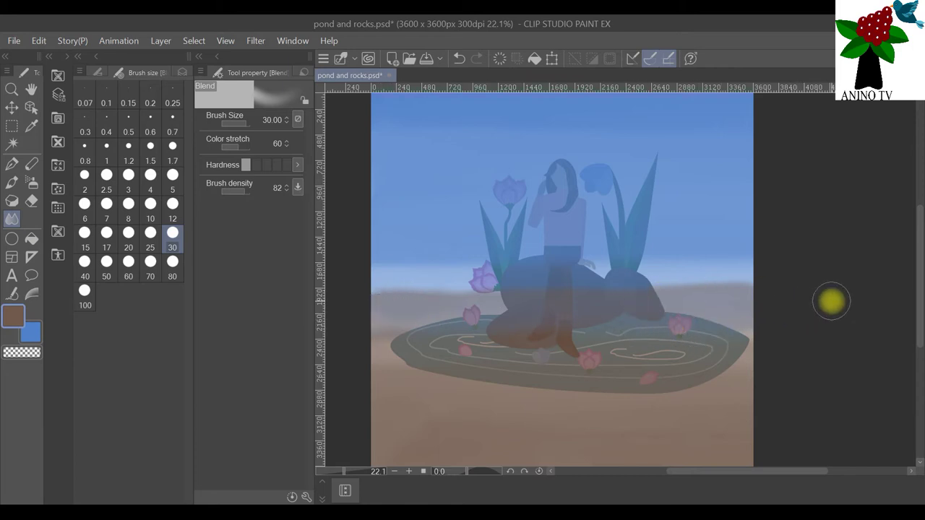
pyautogui.scroll(-1, 826, 290)
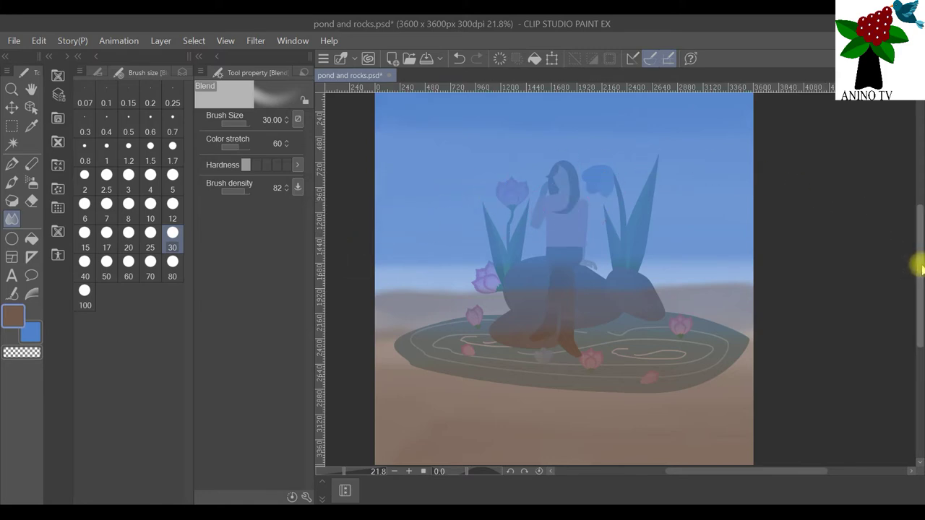
# Select the whole area above the horizon with a rectangle, delete the ground layer's paint inside it, and deselect.
pyautogui.scroll(2, 919, 266)
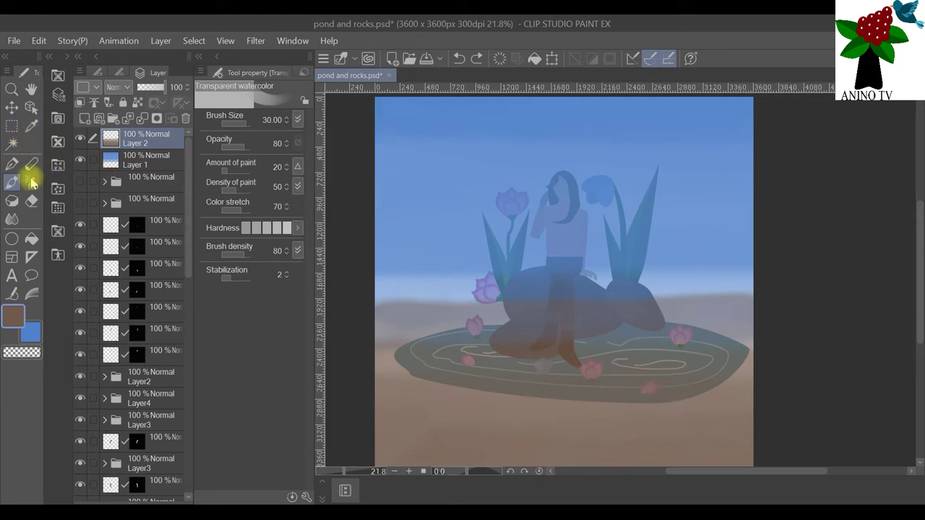
pyautogui.click(12, 127)
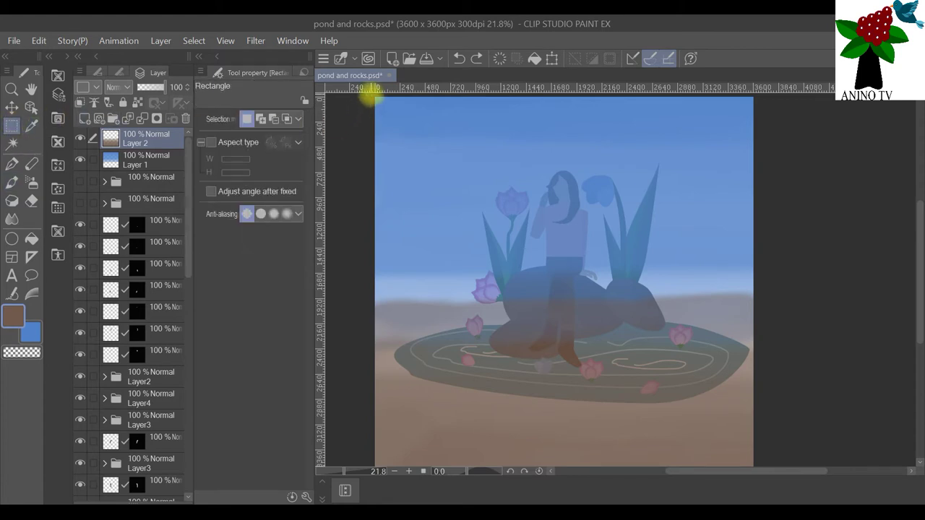
pyautogui.moveTo(396, 161); pyautogui.dragTo(759, 312)
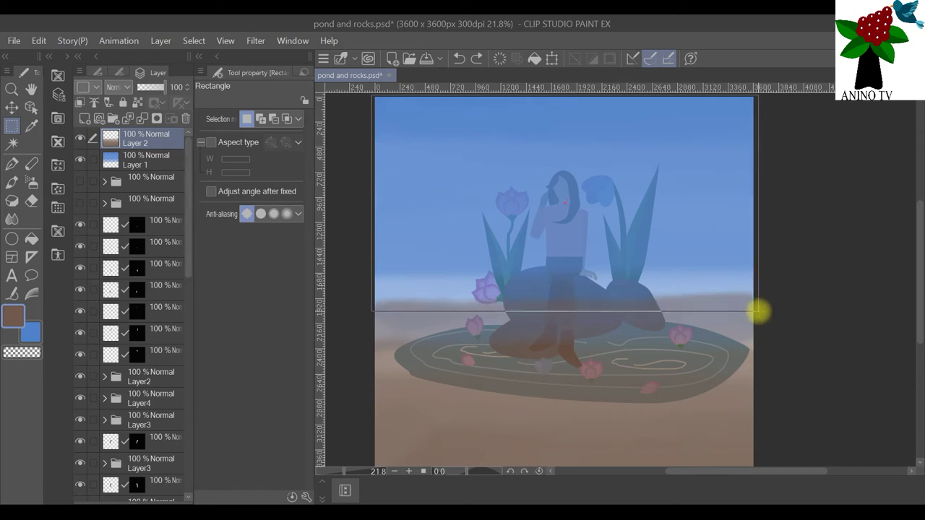
pyautogui.moveTo(759, 311); pyautogui.dragTo(759, 311)
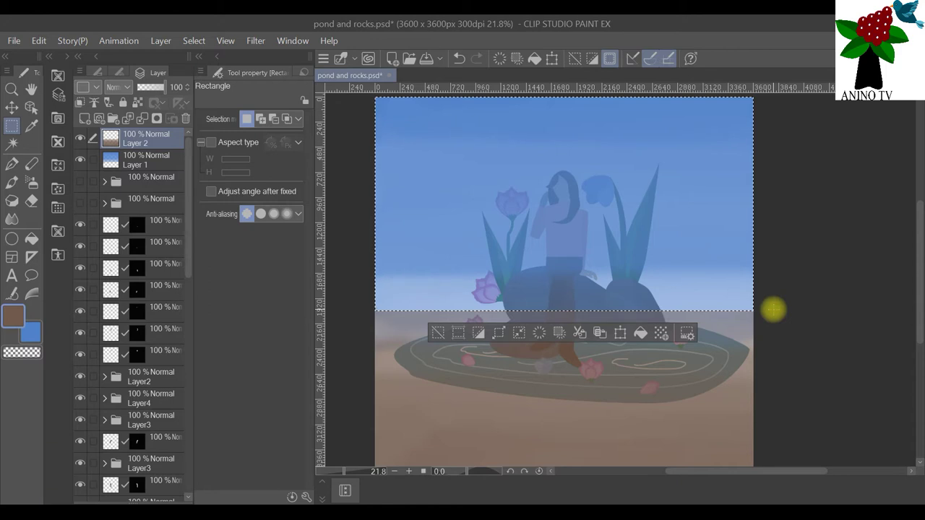
pyautogui.click(192, 41)
pyautogui.click(217, 72)
pyautogui.scroll(-1, 835, 216)
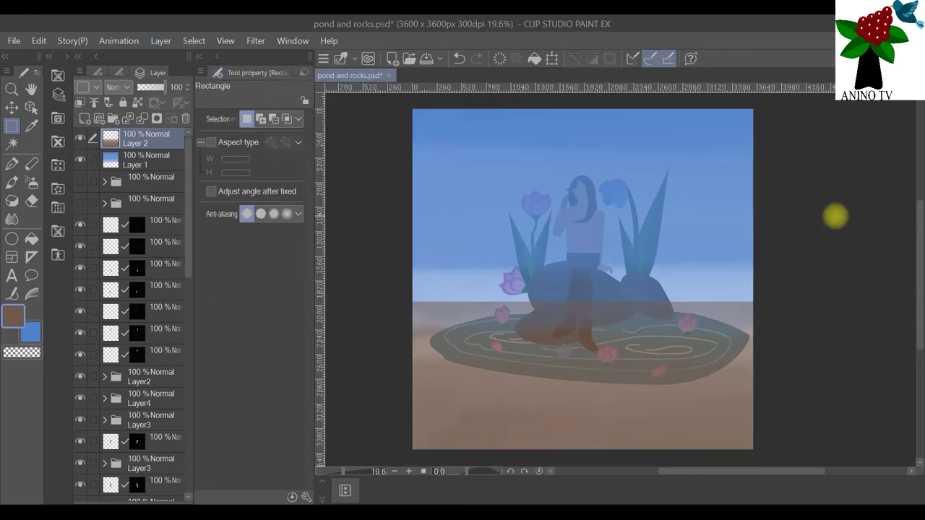
pyautogui.scroll(1, 834, 243)
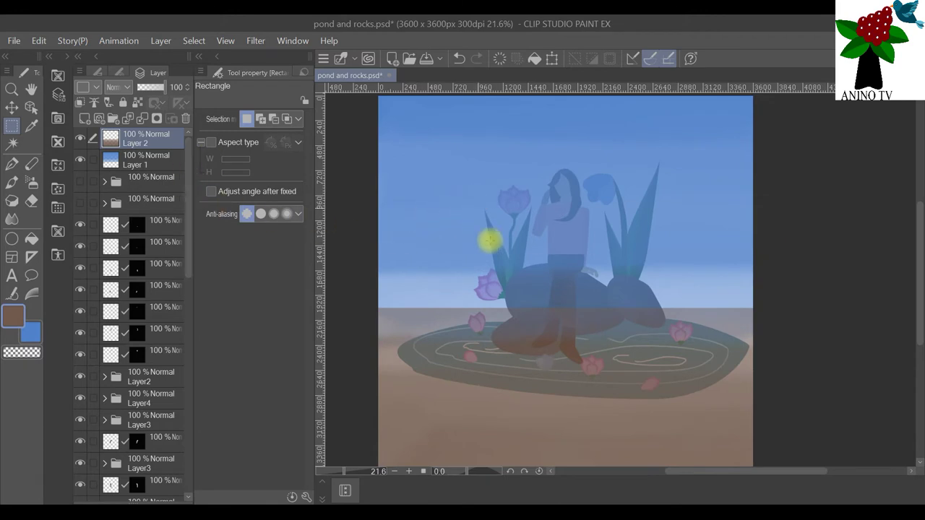
pyautogui.scroll(-2, 517, 257)
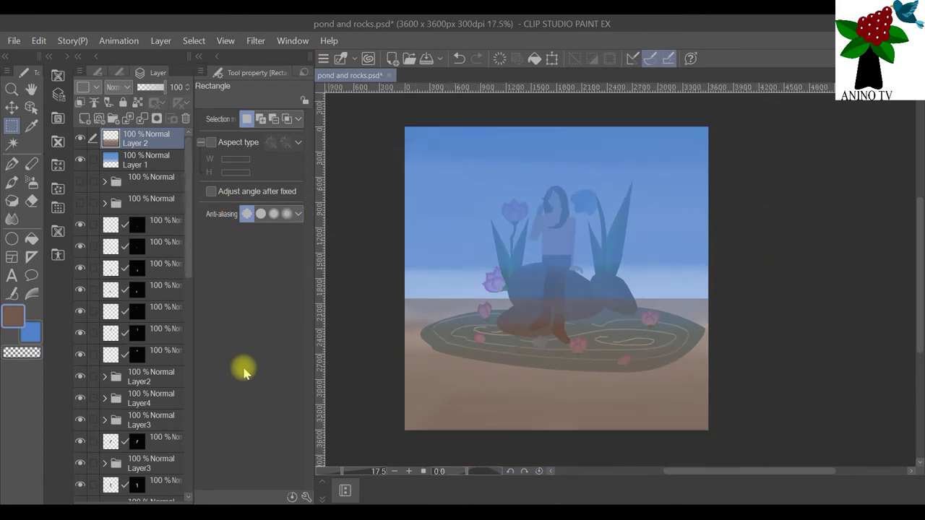
pyautogui.scroll(-2, 159, 177)
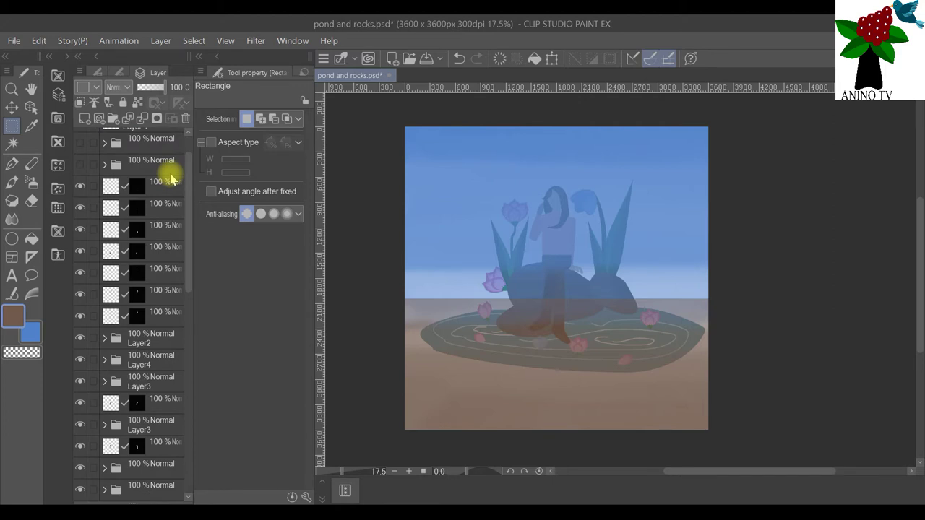
pyautogui.scroll(2, 172, 180)
pyautogui.moveTo(156, 162); pyautogui.dragTo(150, 456)
pyautogui.scroll(-2, 154, 425)
pyautogui.scroll(2, 154, 382)
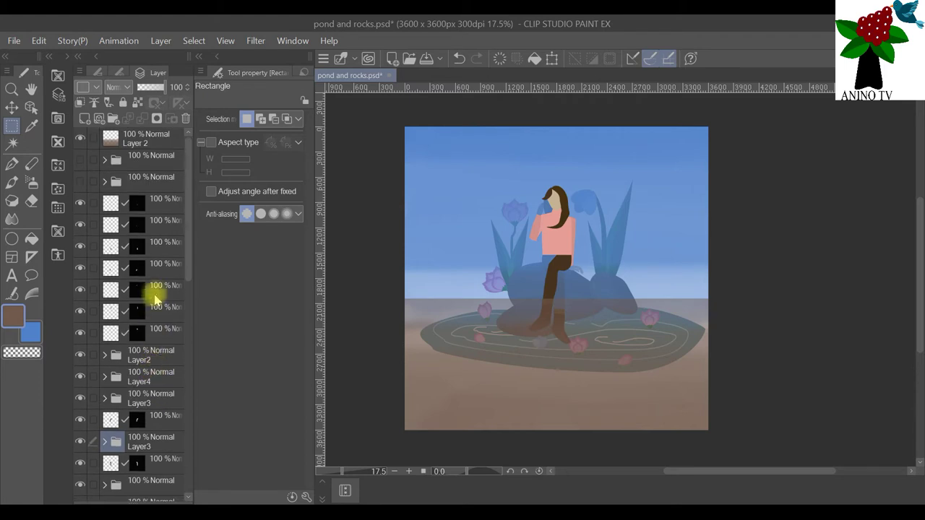
pyautogui.click(39, 41)
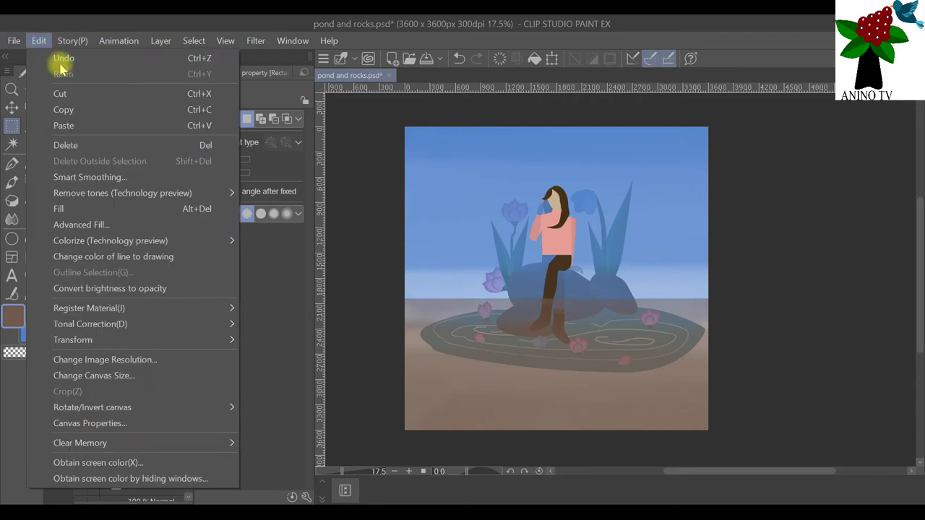
pyautogui.click(58, 58)
# Move the painted sky layer, Layer 1, down through the layer stack to directly above the Background layer.
pyautogui.moveTo(120, 160); pyautogui.dragTo(178, 454)
pyautogui.scroll(-3, 156, 327)
pyautogui.scroll(-3, 158, 326)
pyautogui.moveTo(161, 175); pyautogui.dragTo(160, 484)
pyautogui.scroll(-3, 168, 423)
pyautogui.scroll(-3, 168, 422)
pyautogui.moveTo(156, 299); pyautogui.dragTo(155, 433)
pyautogui.click(39, 40)
pyautogui.click(46, 58)
pyautogui.moveTo(141, 281); pyautogui.dragTo(155, 444)
pyautogui.scroll(-3, 166, 375)
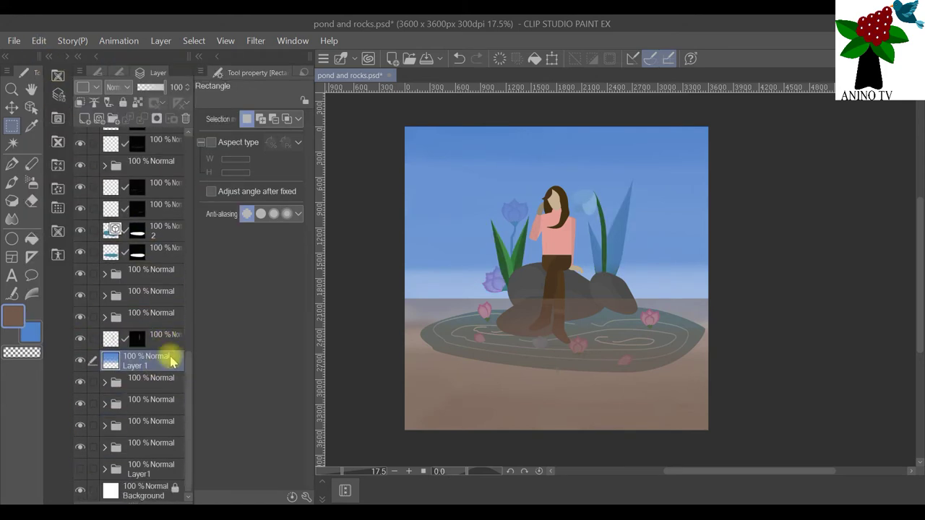
pyautogui.moveTo(168, 367); pyautogui.dragTo(162, 486)
# Move the painted ground layer, Layer 2, from the top of the stack to between the sky layer and Background.
pyautogui.scroll(10, 188, 347)
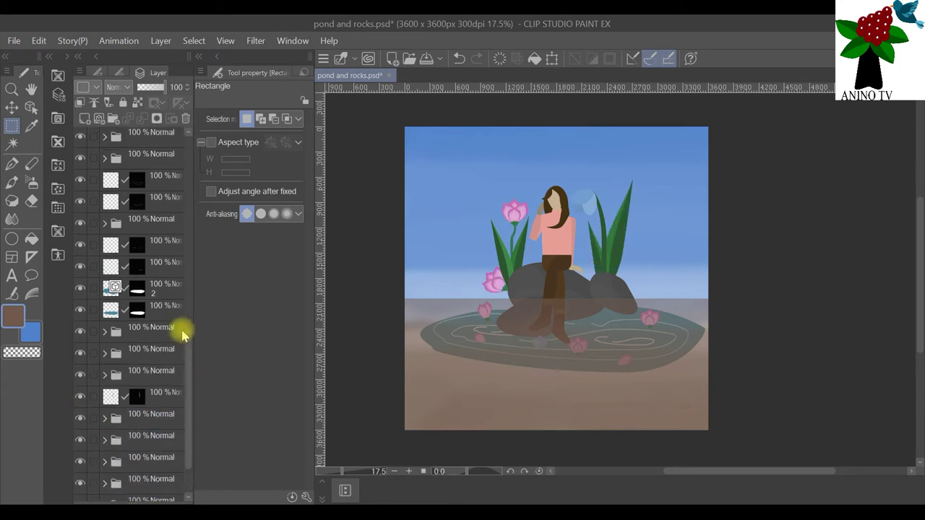
pyautogui.scroll(5, 186, 297)
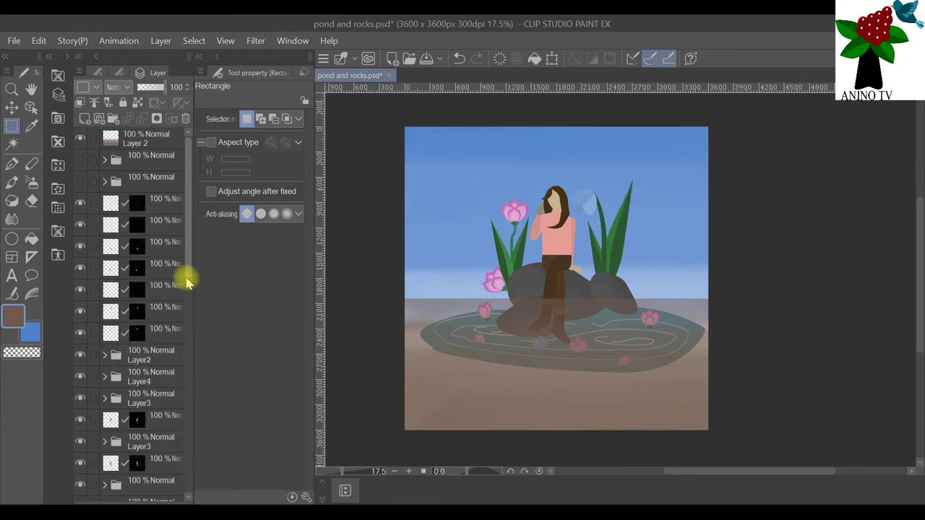
pyautogui.click(151, 145)
pyautogui.moveTo(151, 144); pyautogui.dragTo(174, 458)
pyautogui.scroll(-5, 151, 366)
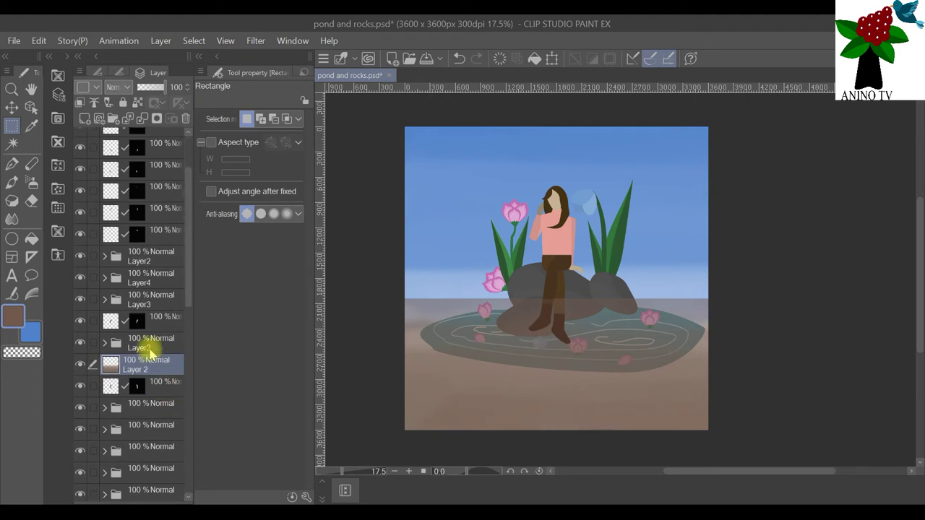
pyautogui.moveTo(141, 212); pyautogui.dragTo(171, 419)
pyautogui.scroll(-5, 161, 268)
pyautogui.scroll(2, 160, 217)
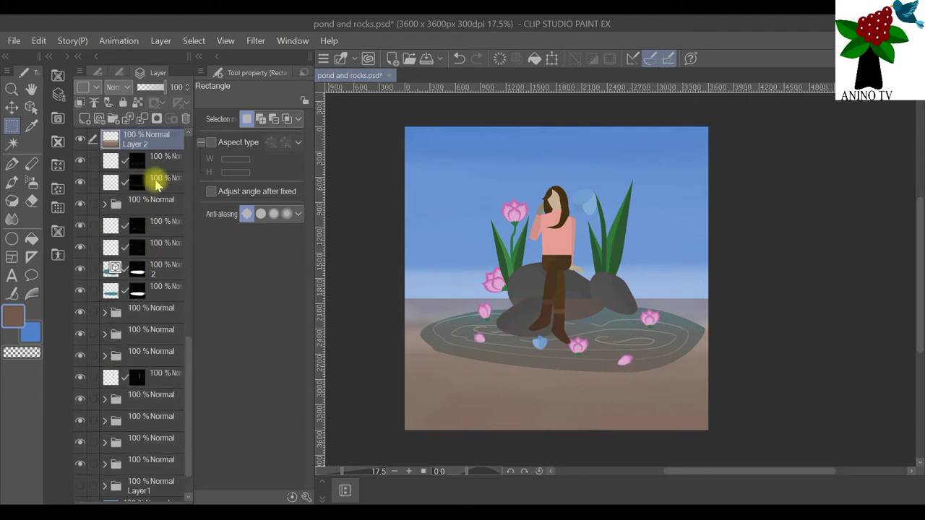
pyautogui.moveTo(158, 154); pyautogui.dragTo(148, 296)
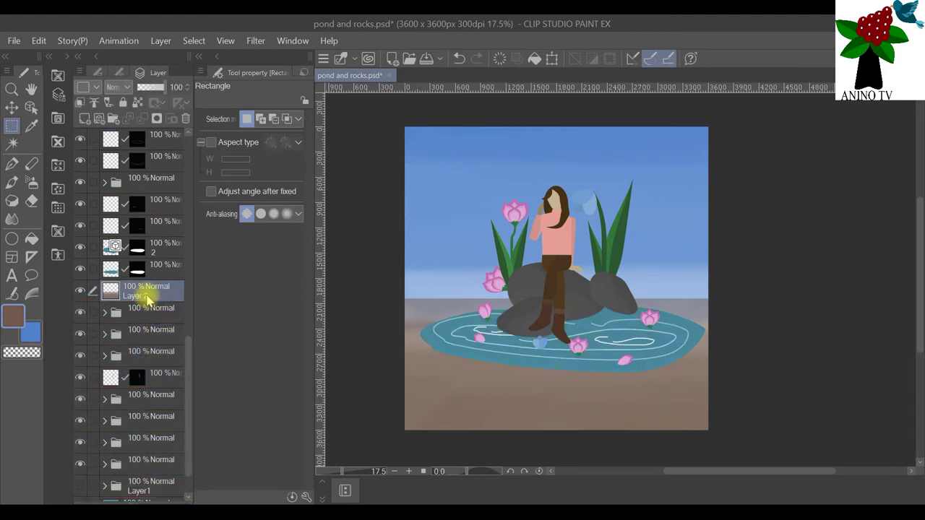
pyautogui.scroll(-2, 148, 296)
pyautogui.moveTo(164, 261); pyautogui.dragTo(130, 492)
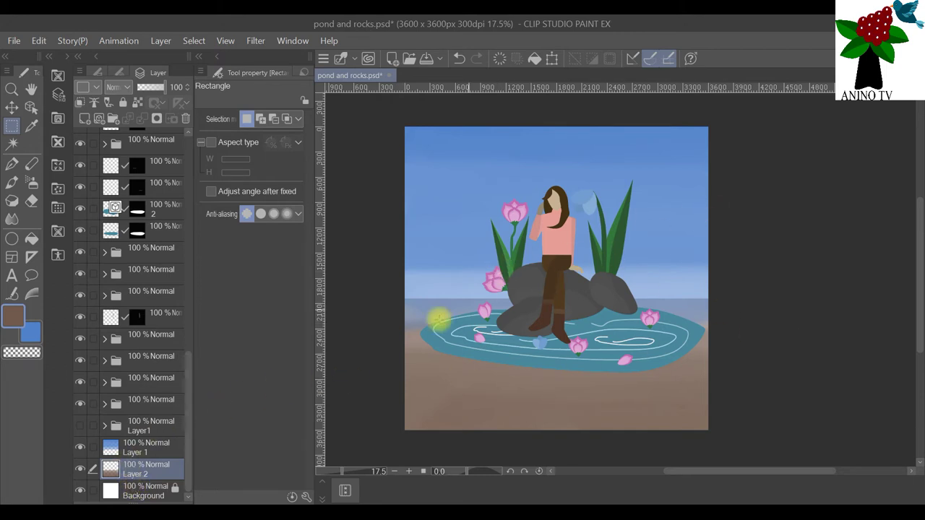
# Place the ground layer directly above the sky layer, trying the reversed order once before restoring it.
pyautogui.click(143, 449)
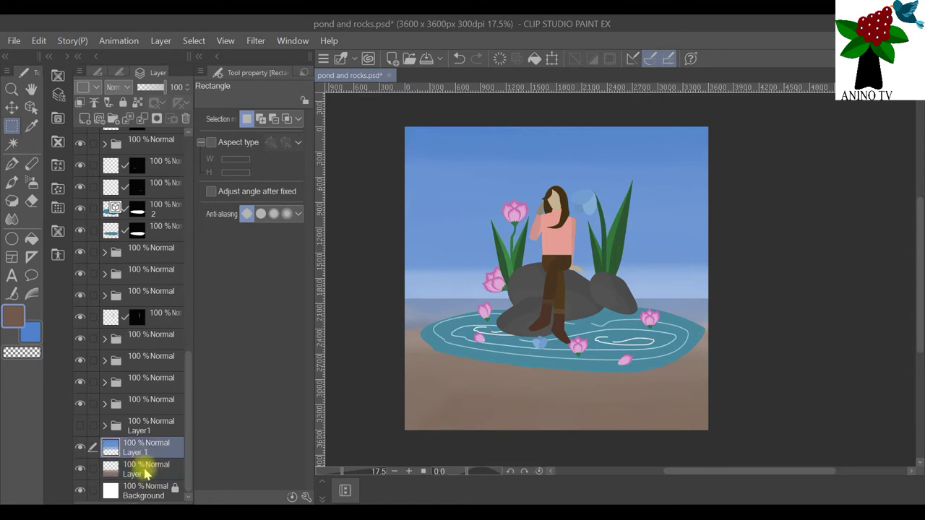
pyautogui.moveTo(146, 471); pyautogui.dragTo(149, 440)
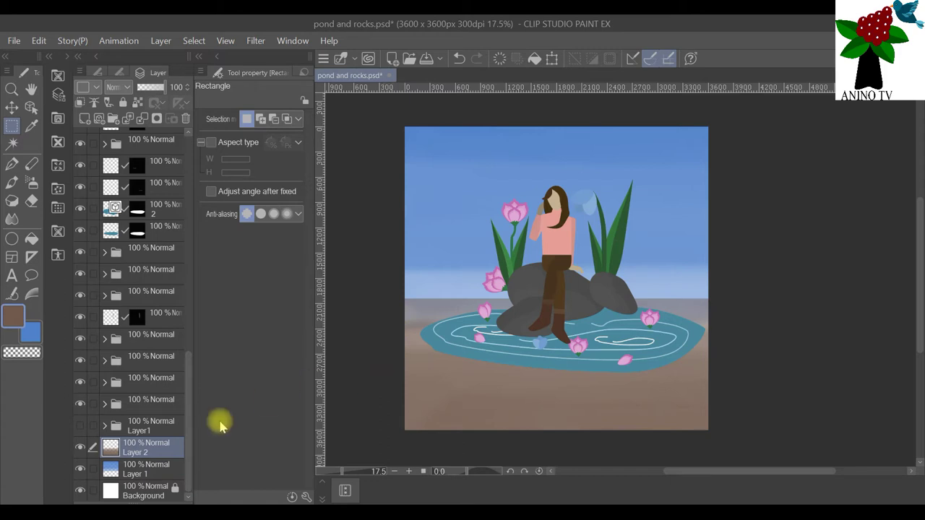
pyautogui.click(134, 474)
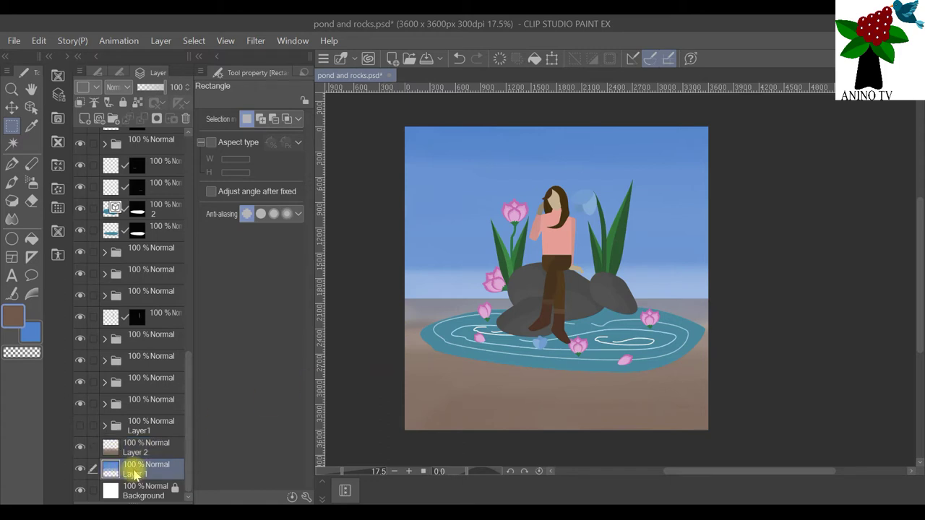
pyautogui.moveTo(135, 469); pyautogui.dragTo(140, 432)
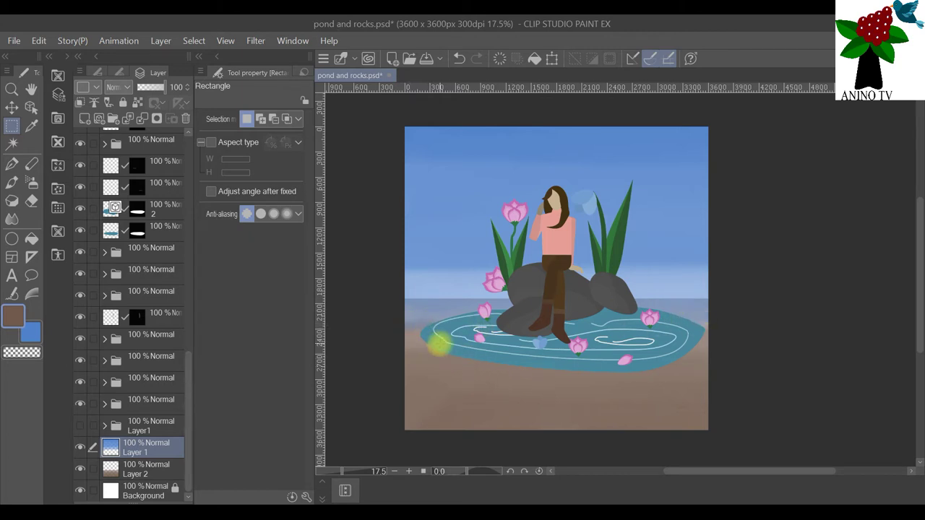
pyautogui.moveTo(135, 468); pyautogui.dragTo(144, 442)
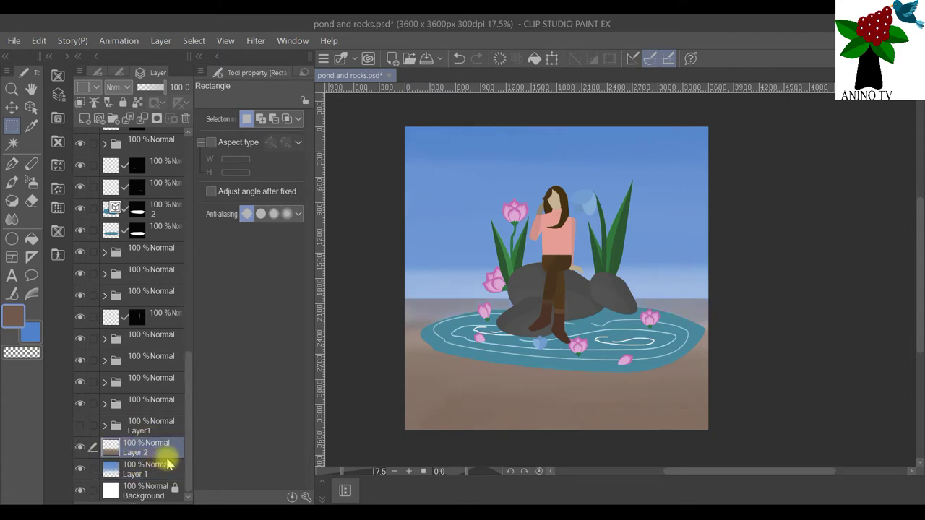
# Move the ground layer, Layer 2, directly below the sky layer, and add a new empty layer at the top of the stack.
pyautogui.moveTo(134, 453); pyautogui.dragTo(148, 475)
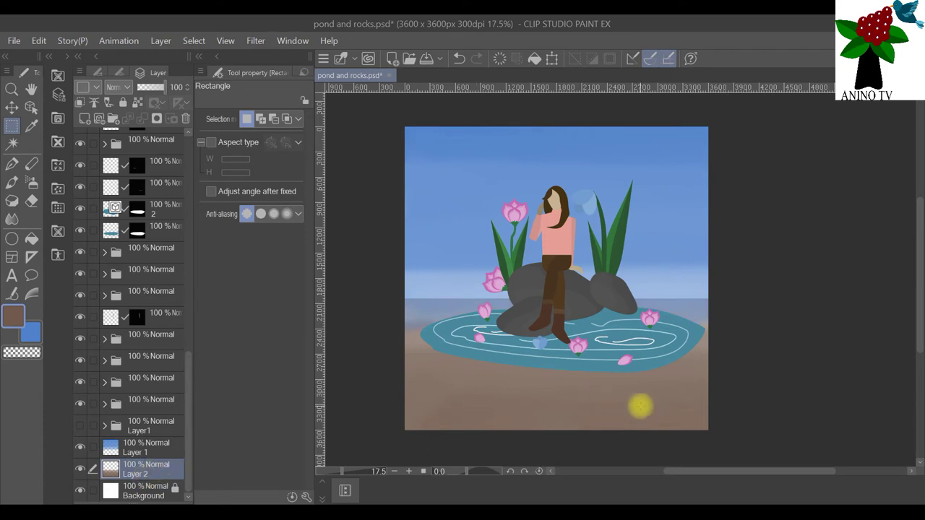
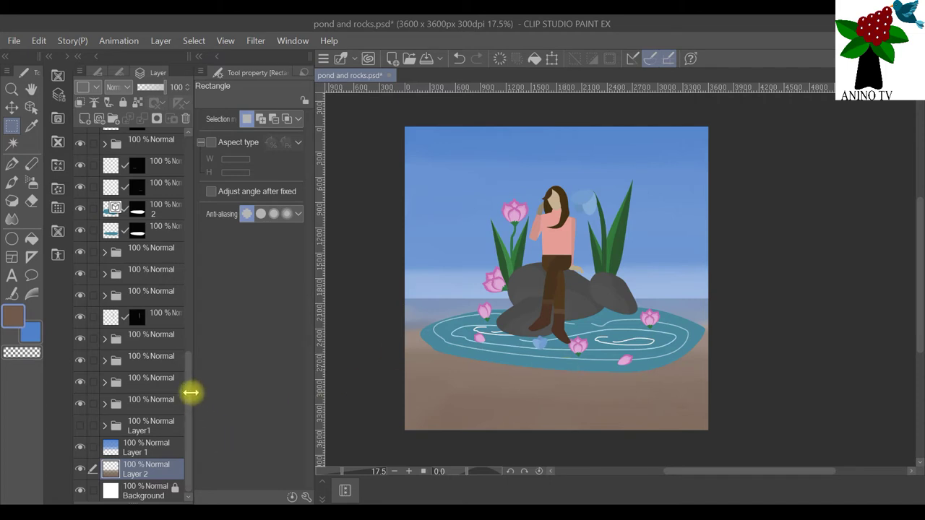
pyautogui.moveTo(190, 392); pyautogui.dragTo(166, 140)
pyautogui.click(166, 138)
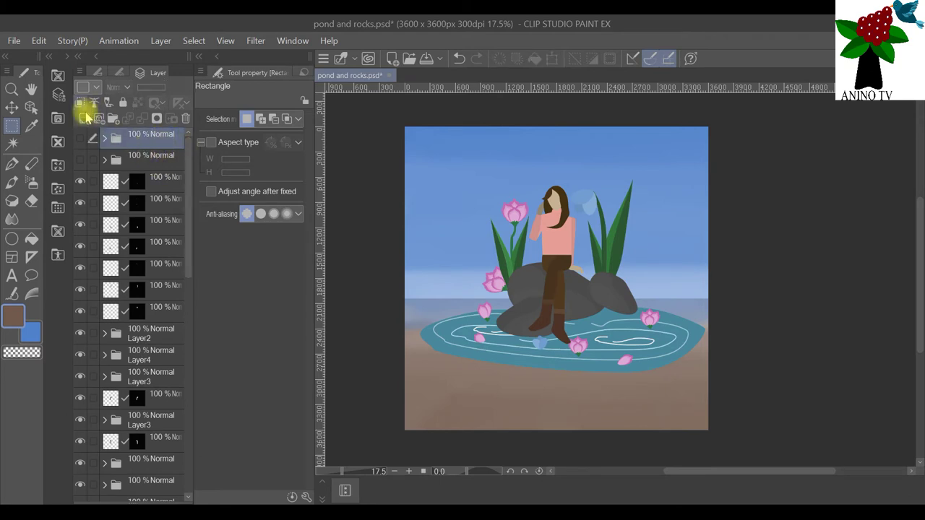
pyautogui.click(84, 121)
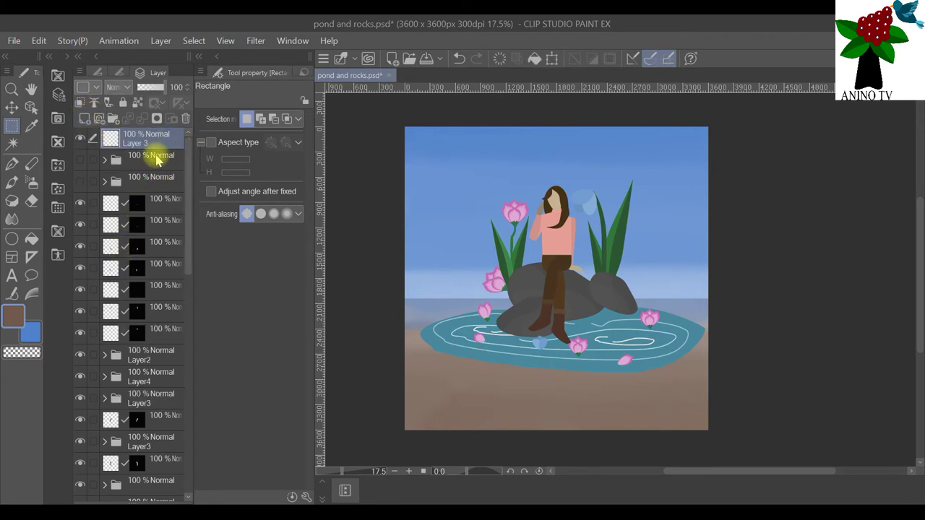
# Add the text REMINISCE OF A CRAFTER in the sky near the canvas's upper-left corner, coloured near-black 0D1219.
pyautogui.rightClick(14, 279)
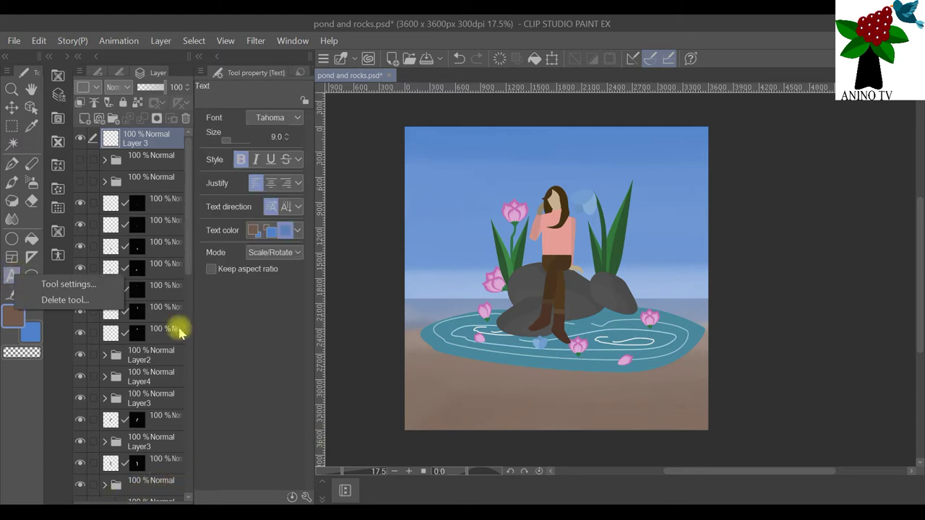
pyautogui.click(10, 276)
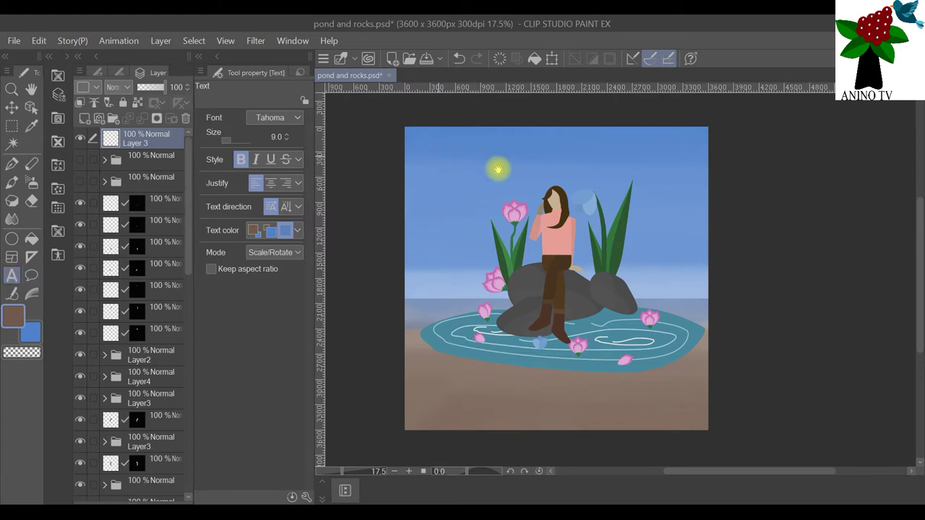
pyautogui.click(439, 157)
pyautogui.scroll(2, 422, 147)
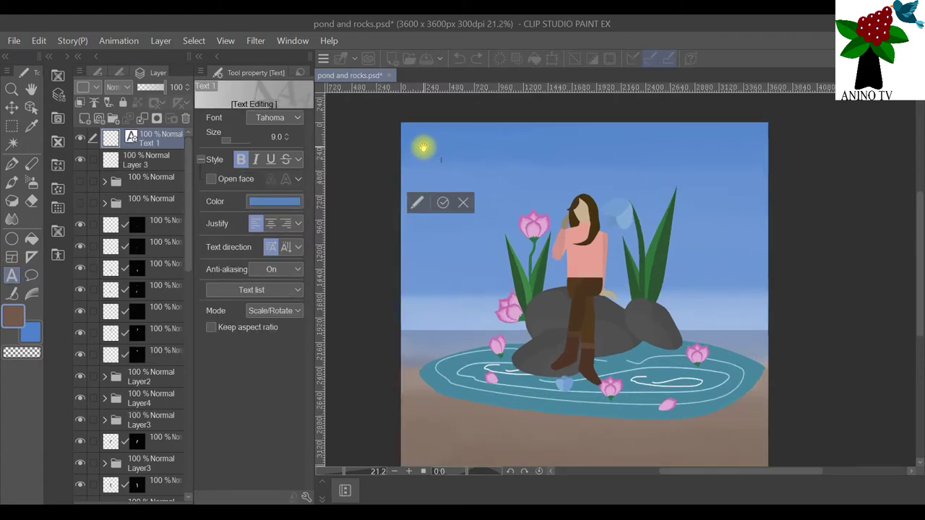
pyautogui.click(275, 201)
pyautogui.click(225, 251)
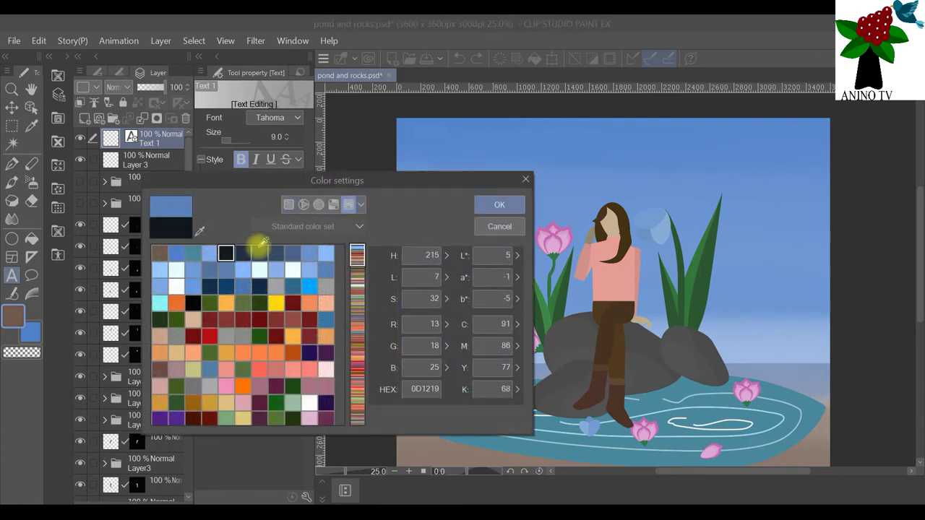
pyautogui.click(498, 205)
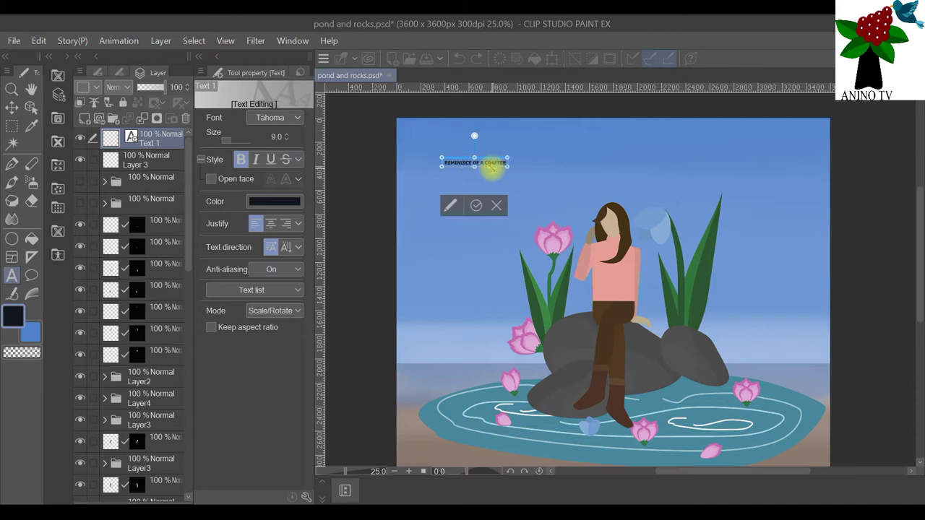
# Examine the title text up close and against the whole scene.
pyautogui.scroll(-1, 618, 174)
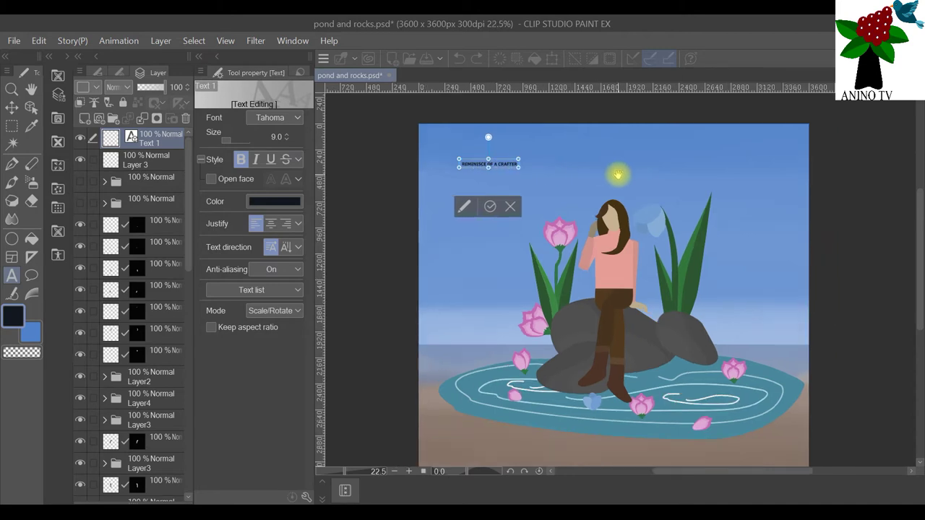
pyautogui.scroll(-2, 918, 223)
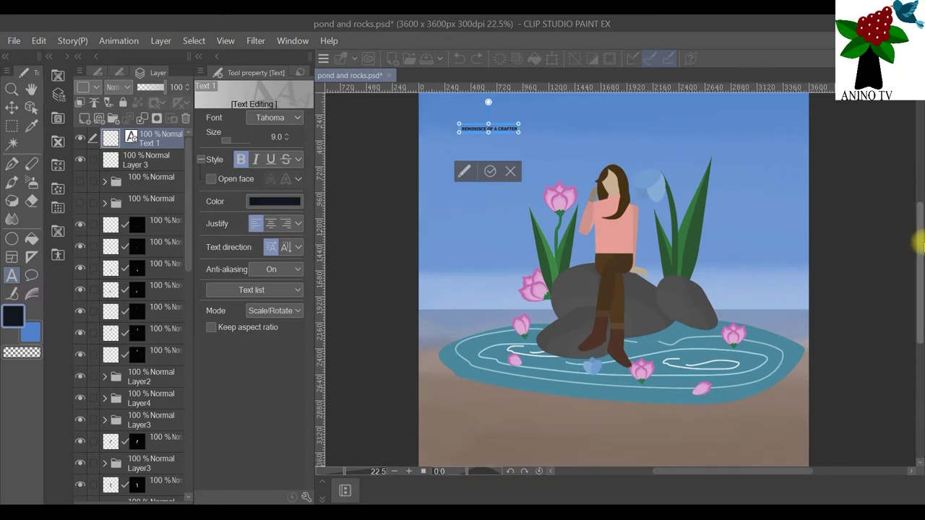
pyautogui.scroll(-1, 782, 229)
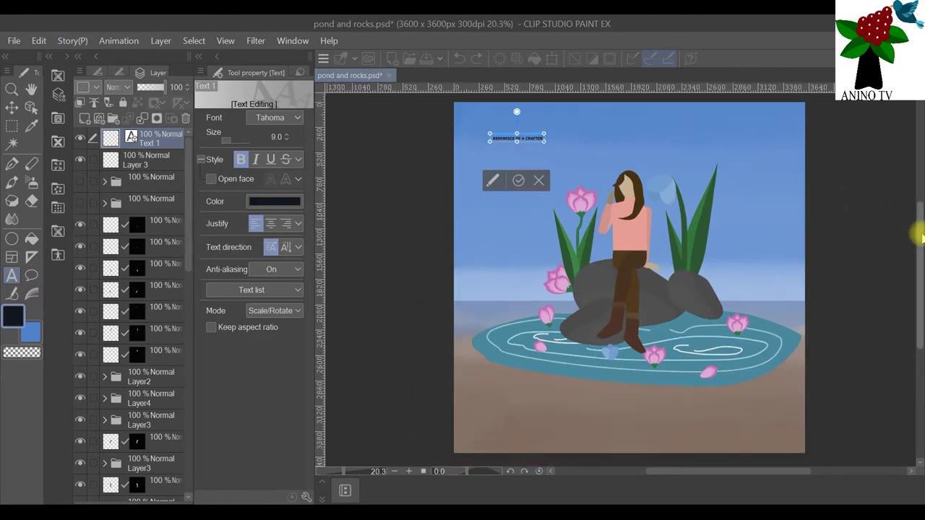
pyautogui.scroll(1, 918, 229)
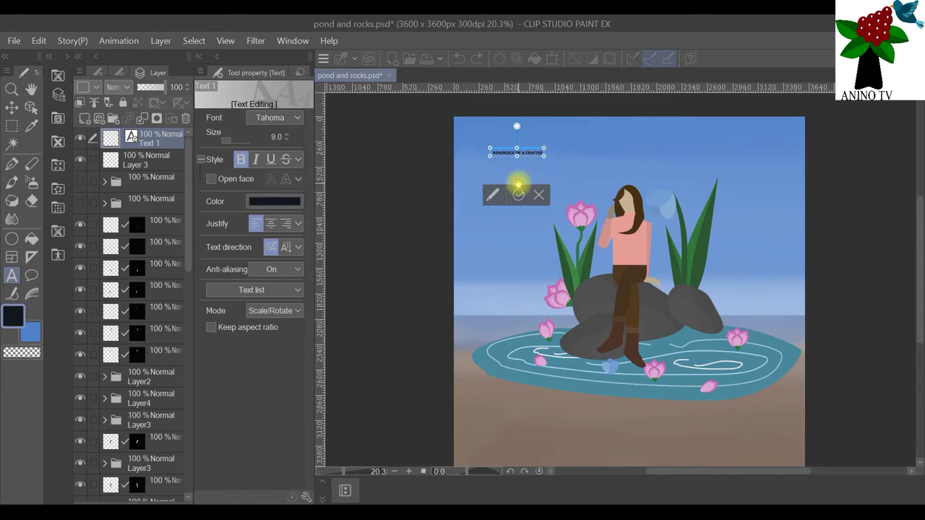
pyautogui.scroll(2, 538, 151)
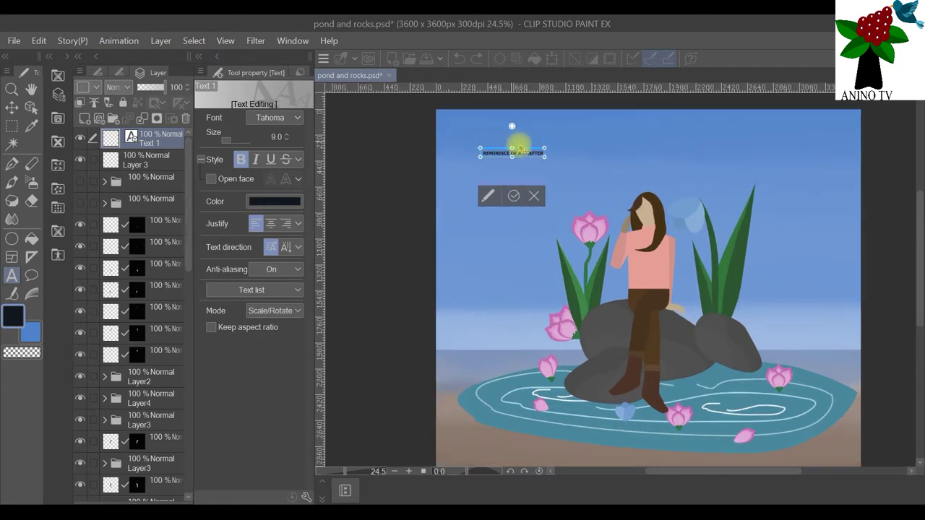
pyautogui.scroll(5, 520, 139)
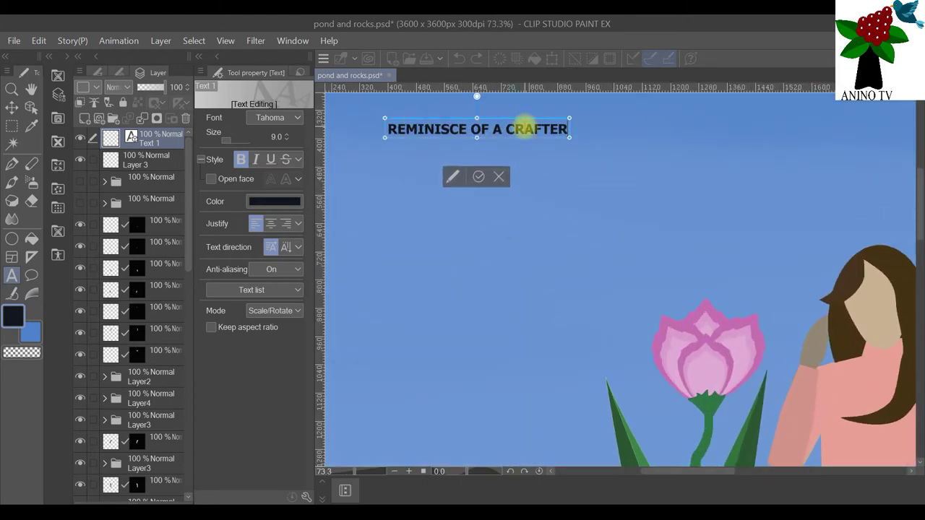
pyautogui.scroll(1, 525, 128)
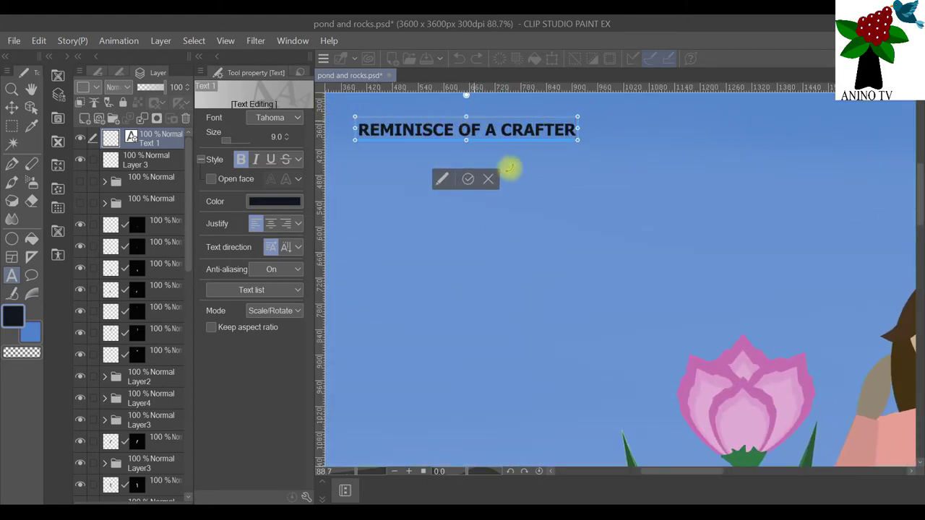
pyautogui.scroll(-4, 509, 168)
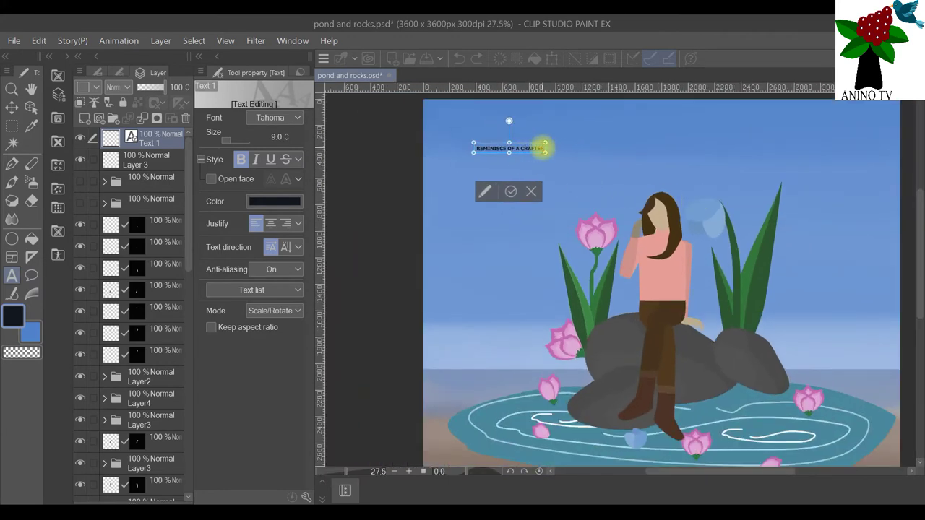
pyautogui.scroll(5, 543, 148)
pyautogui.scroll(1, 540, 148)
pyautogui.moveTo(683, 474); pyautogui.dragTo(667, 474)
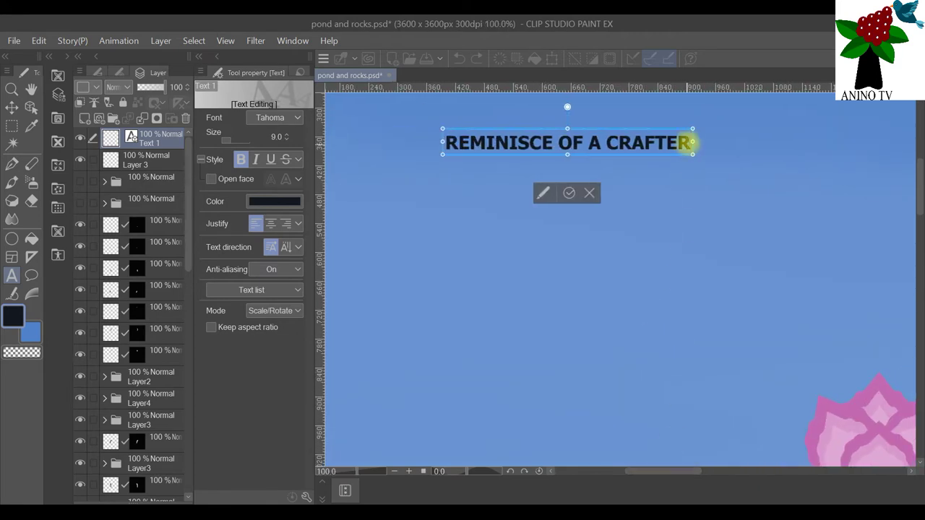
# Select the whole title text and open the detailed text settings, positioned clear of the title.
pyautogui.moveTo(692, 142); pyautogui.dragTo(440, 140)
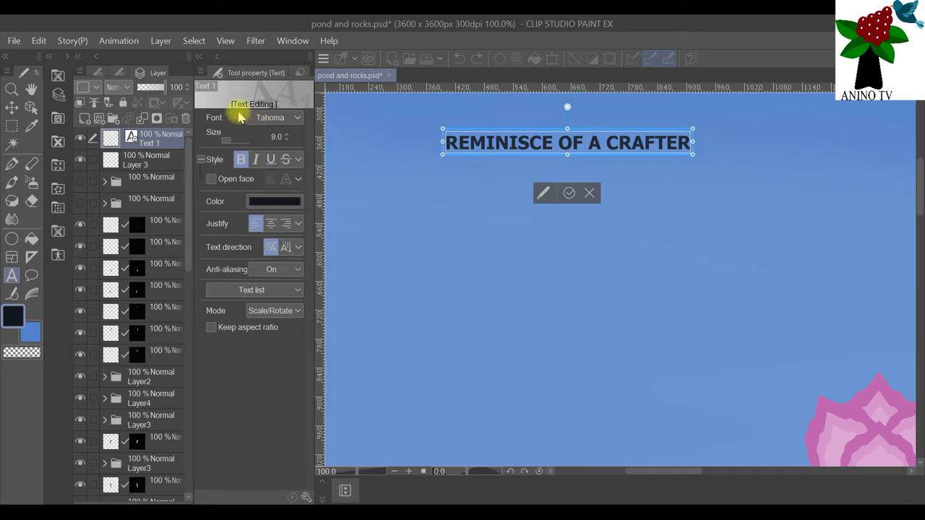
pyautogui.click(542, 194)
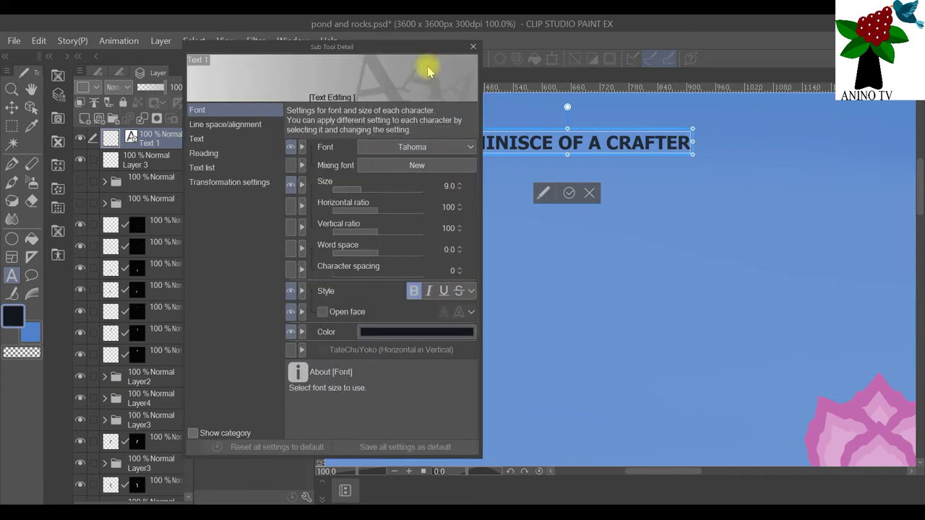
pyautogui.moveTo(421, 55); pyautogui.dragTo(361, 37)
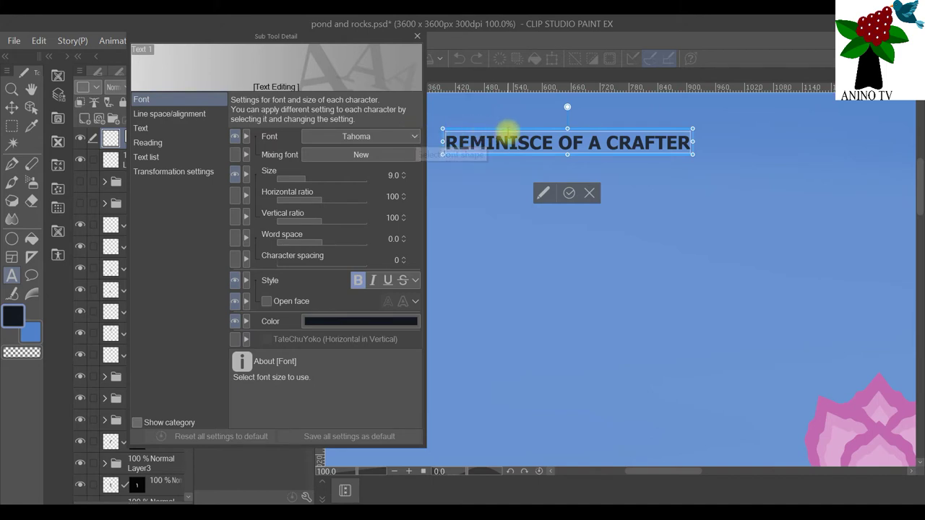
# Apply the bold Open face style to only the words REMINISCE OF A in the title.
pyautogui.click(507, 137)
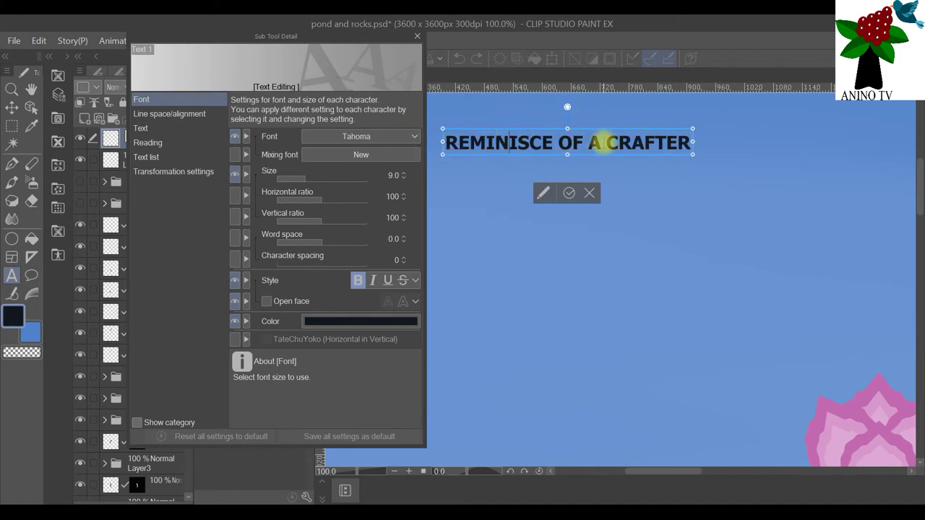
pyautogui.moveTo(603, 141); pyautogui.dragTo(440, 145)
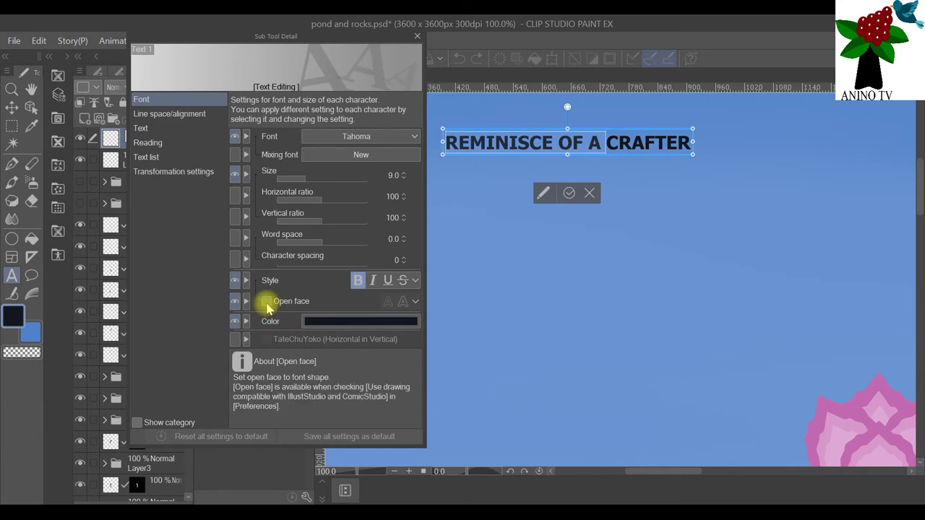
pyautogui.click(267, 302)
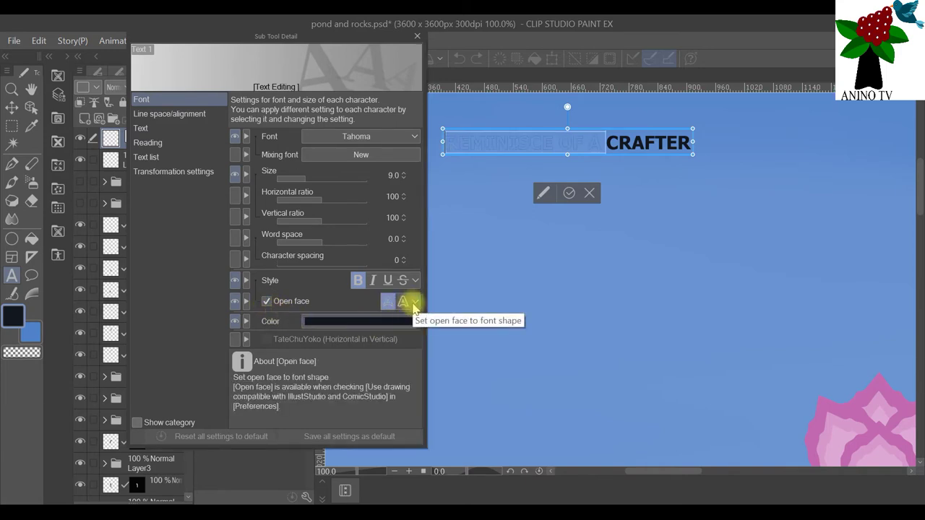
pyautogui.click(415, 303)
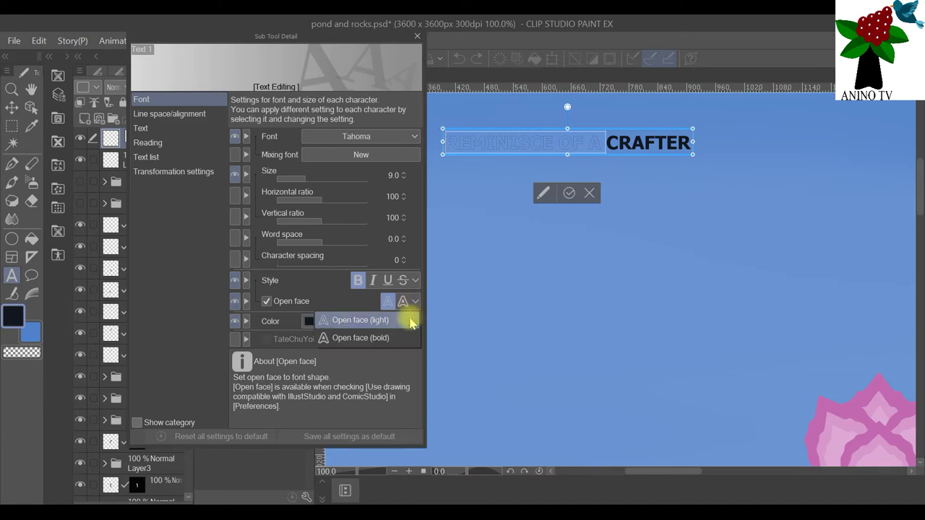
pyautogui.click(395, 340)
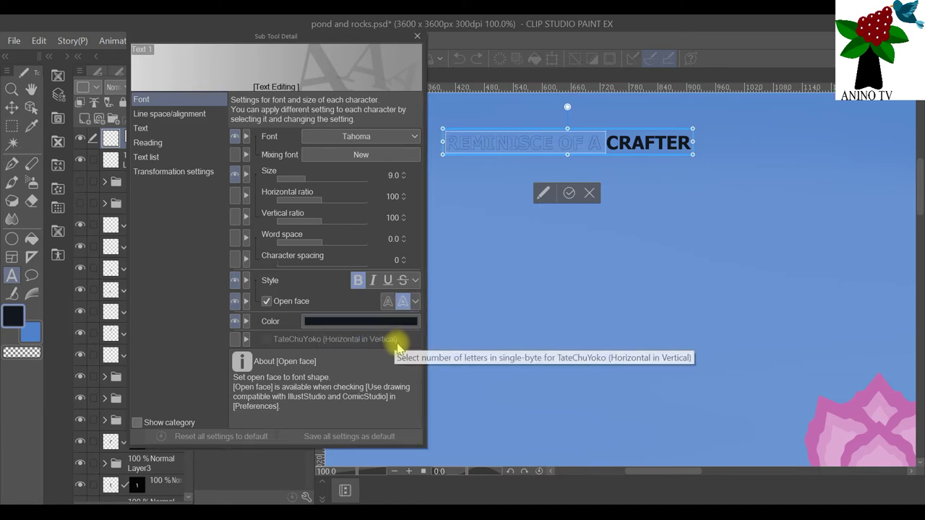
# Set the word space of the selected words to -1.0 and turn the text's anti-aliasing off.
pyautogui.click(302, 242)
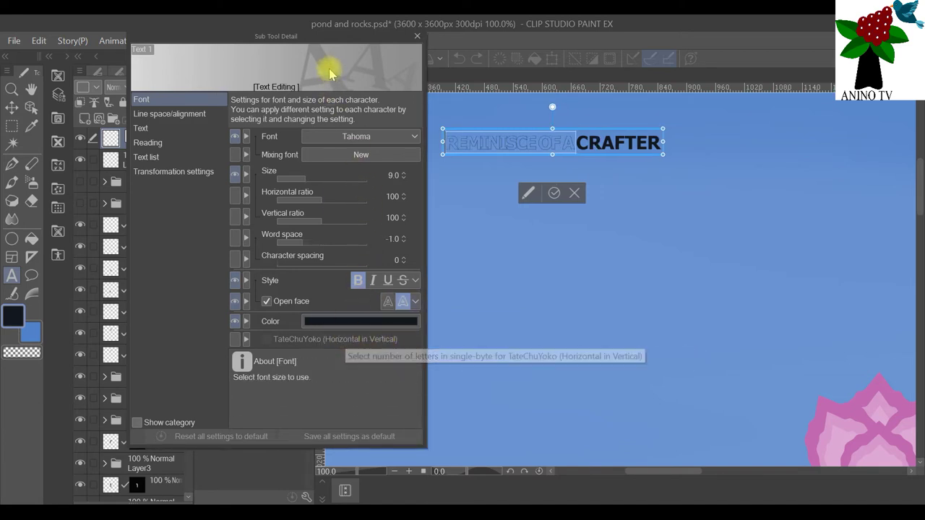
pyautogui.moveTo(367, 55); pyautogui.dragTo(864, 140)
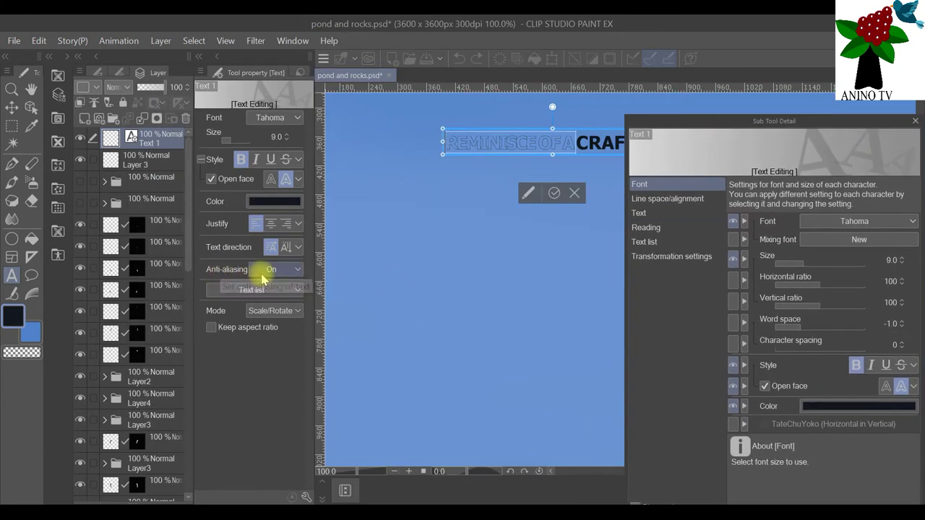
pyautogui.click(297, 269)
pyautogui.click(258, 298)
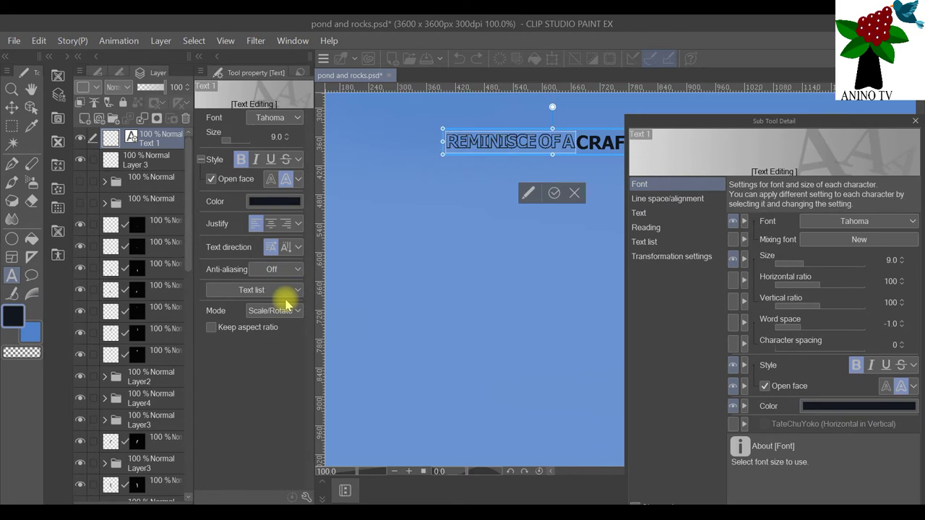
pyautogui.moveTo(740, 131); pyautogui.dragTo(293, 84)
pyautogui.click(441, 176)
pyautogui.click(365, 81)
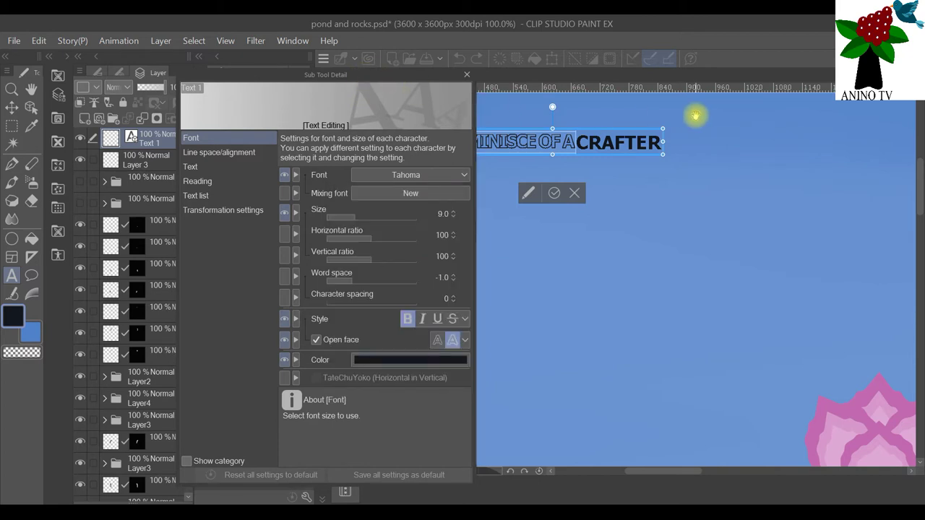
pyautogui.moveTo(349, 82); pyautogui.dragTo(777, 134)
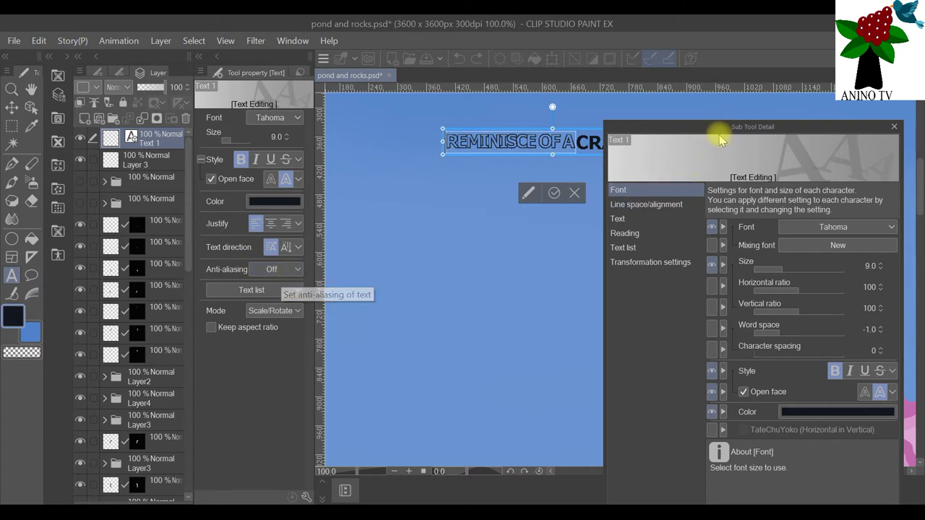
# Browse the available fonts for the selected words REMINISCE OF A.
pyautogui.moveTo(696, 128); pyautogui.dragTo(224, 47)
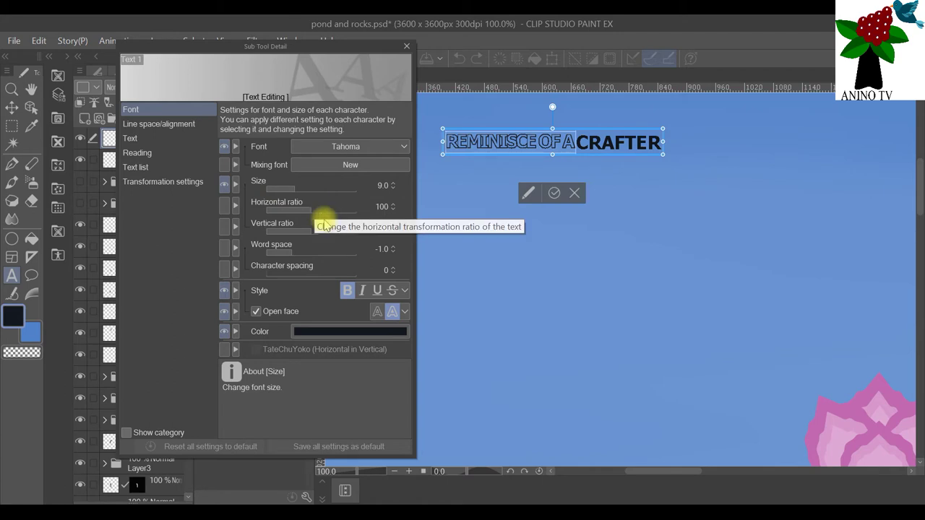
pyautogui.click(402, 148)
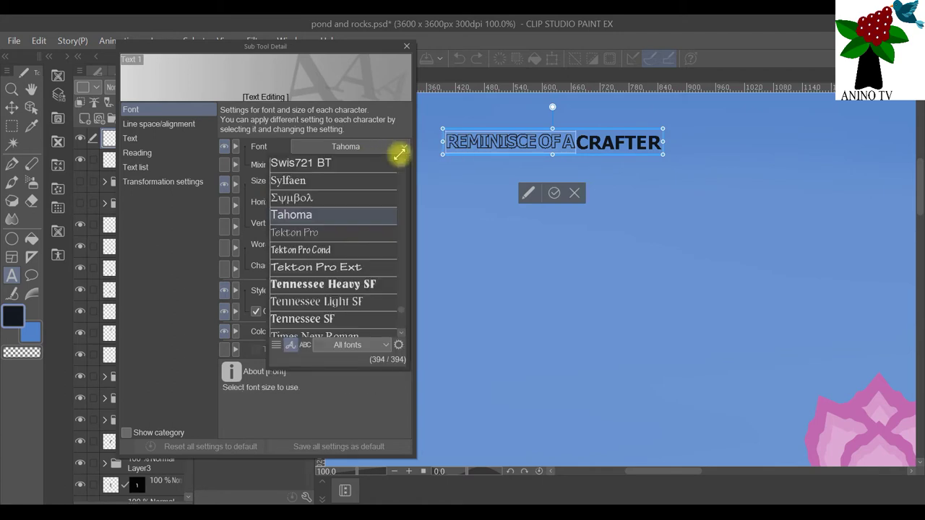
pyautogui.scroll(5, 340, 246)
pyautogui.scroll(10, 364, 237)
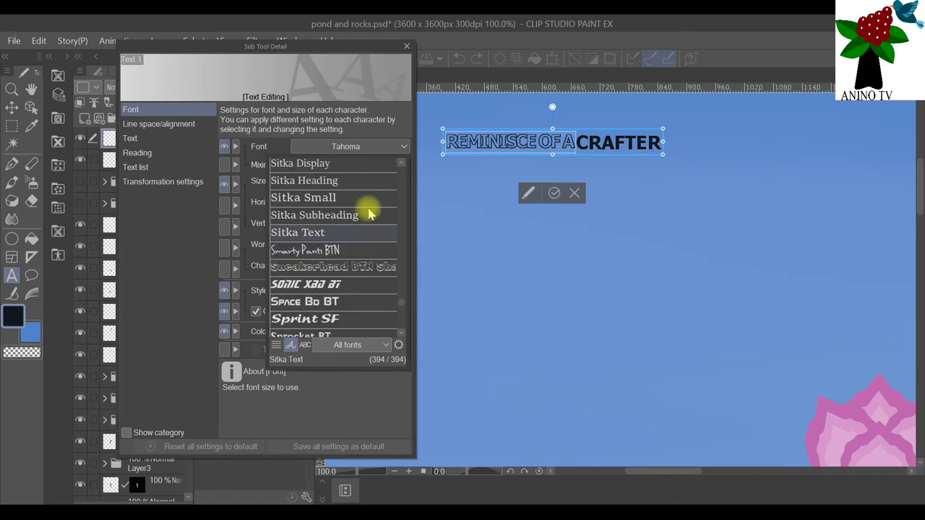
pyautogui.scroll(8, 383, 195)
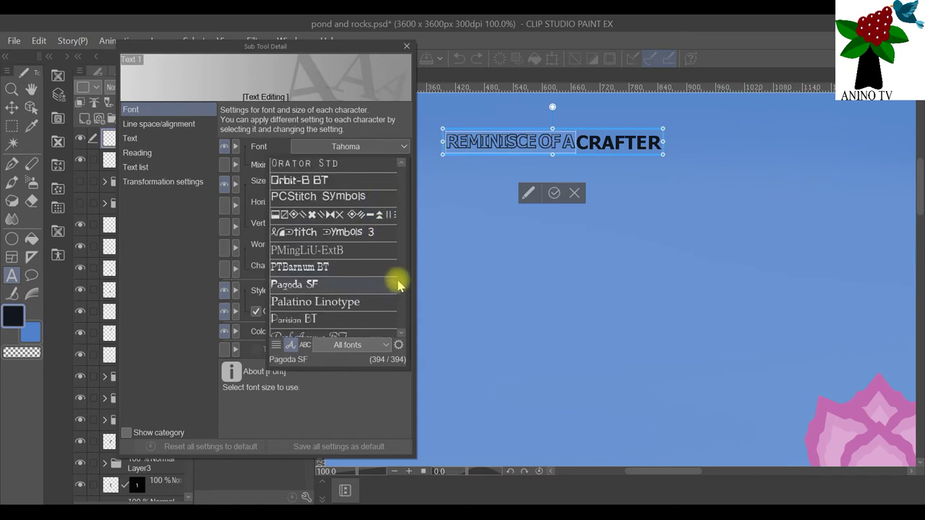
pyautogui.scroll(15, 405, 213)
pyautogui.scroll(15, 409, 191)
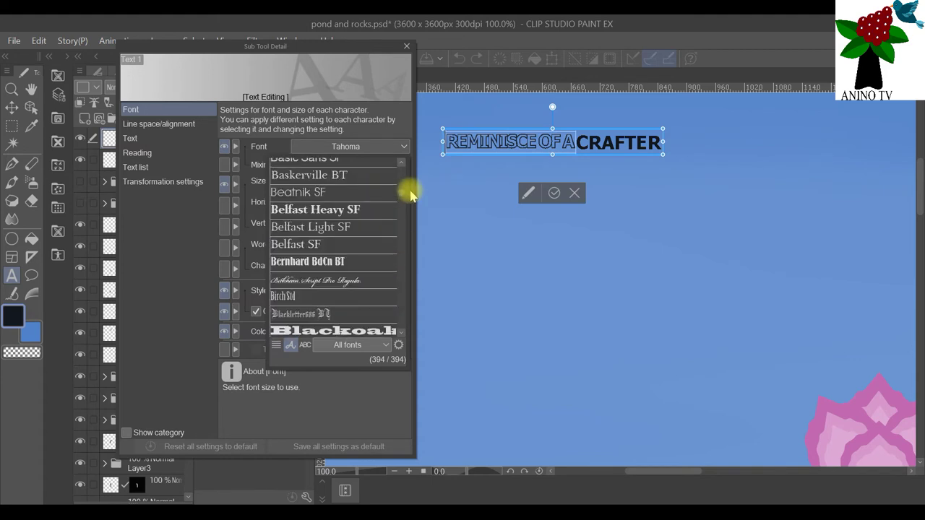
pyautogui.click(576, 150)
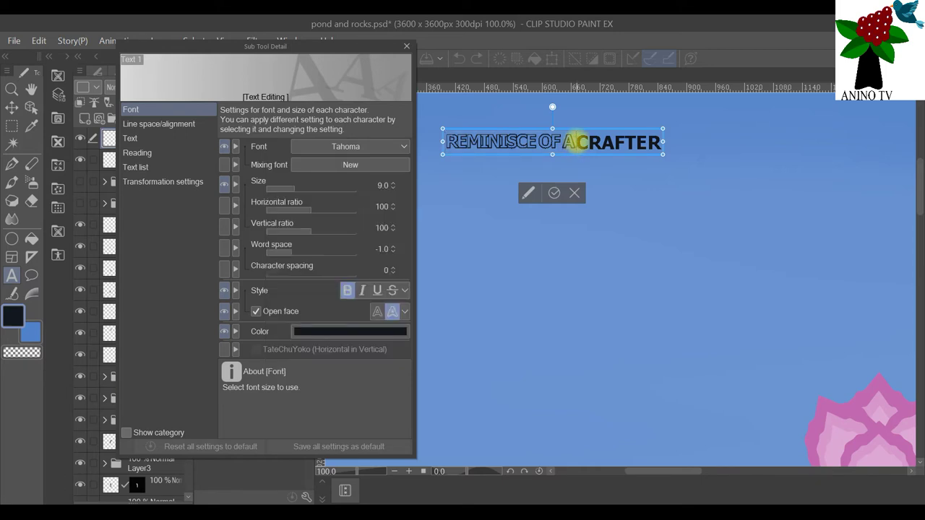
# Select only the word CRAFTER in the title and set its font size to 40.0.
pyautogui.moveTo(574, 142); pyautogui.dragTo(659, 143)
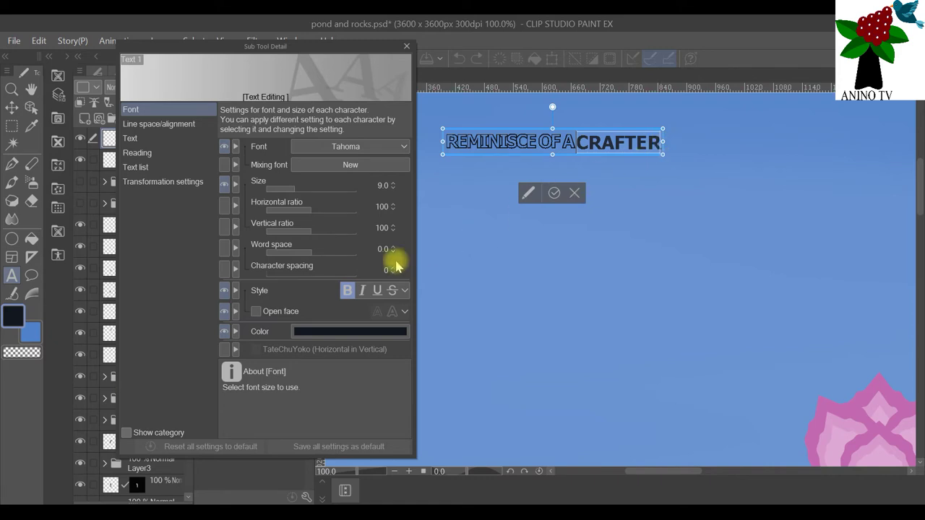
pyautogui.moveTo(296, 193); pyautogui.dragTo(313, 190)
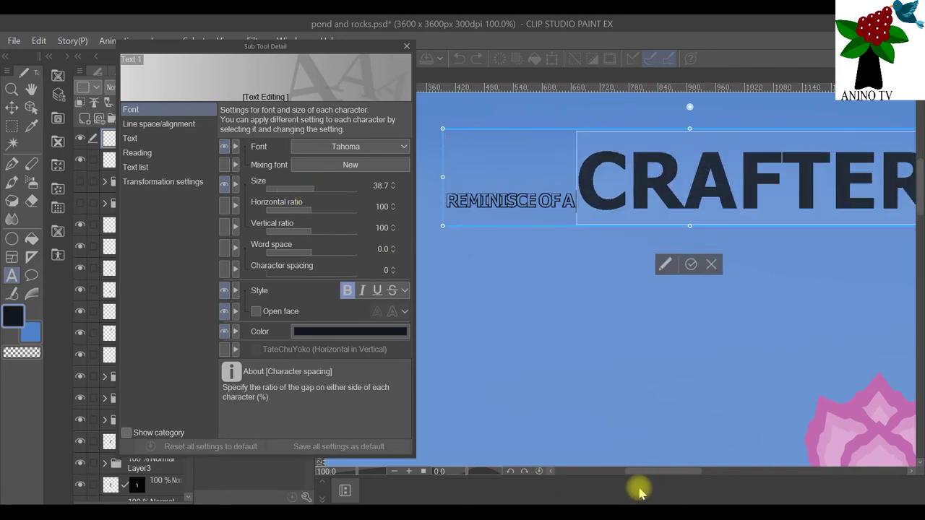
pyautogui.moveTo(646, 470)
pyautogui.mouseDown()
pyautogui.moveTo(667, 471)
pyautogui.moveTo(657, 471)
pyautogui.mouseUp()
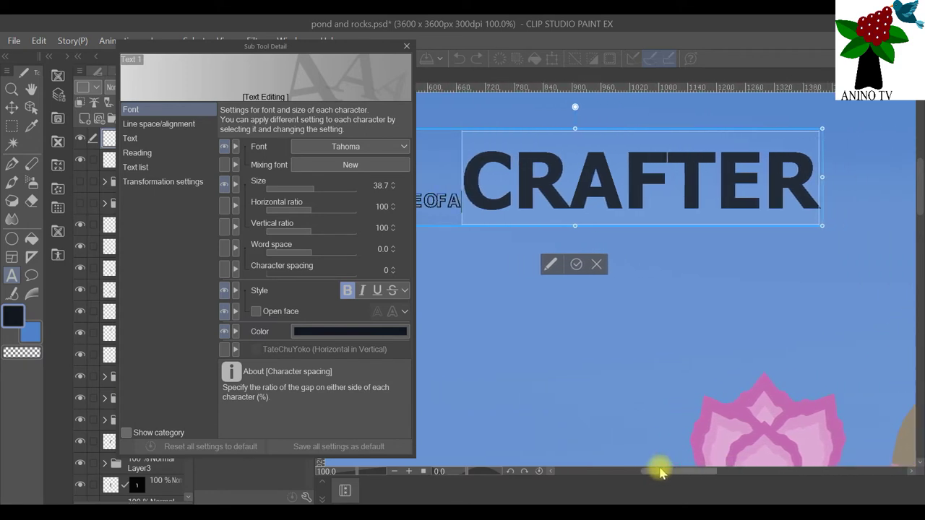
pyautogui.click(315, 191)
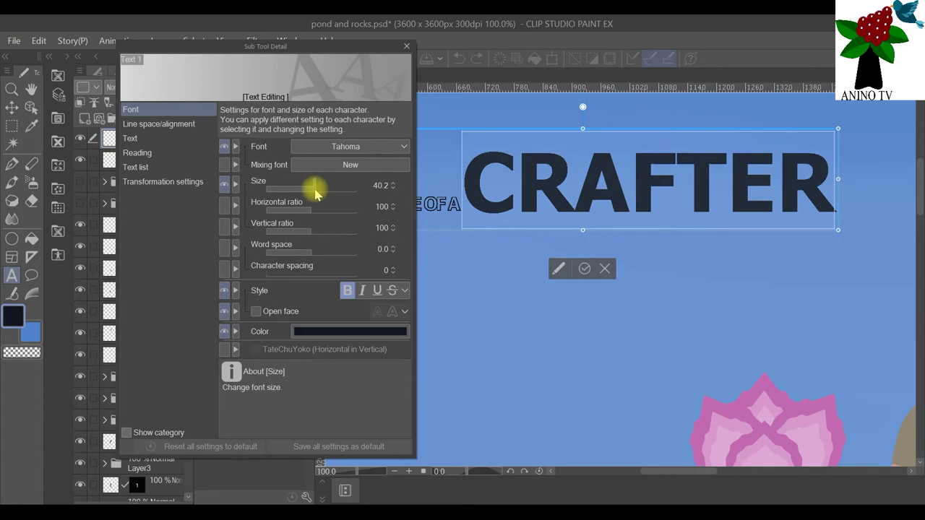
pyautogui.click(393, 188)
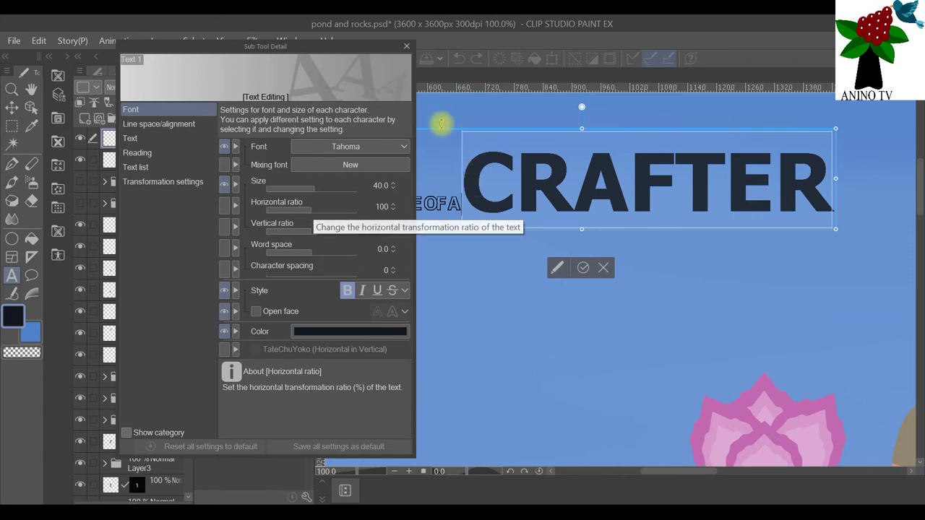
# Stretch the word CRAFTER to a horizontal ratio of 119 and a vertical ratio of 121.
pyautogui.moveTo(331, 50); pyautogui.dragTo(224, 70)
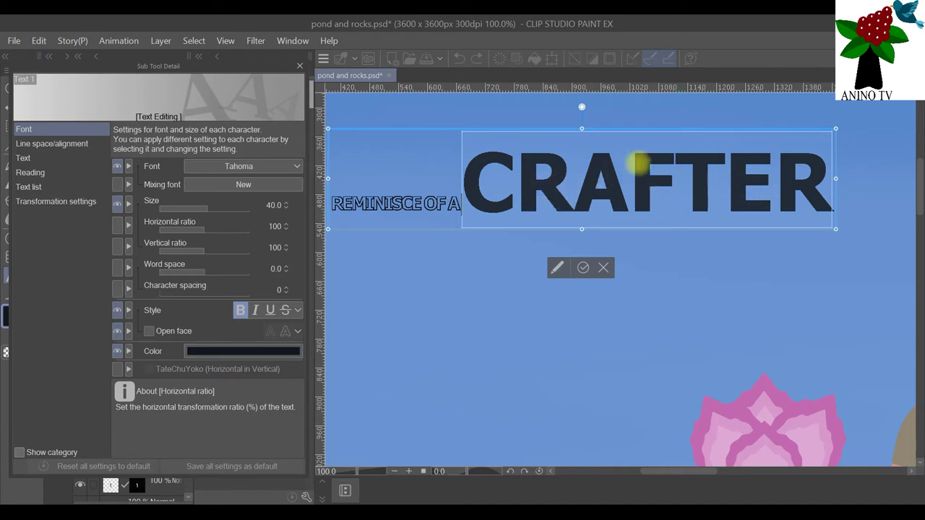
pyautogui.moveTo(248, 73); pyautogui.dragTo(384, 85)
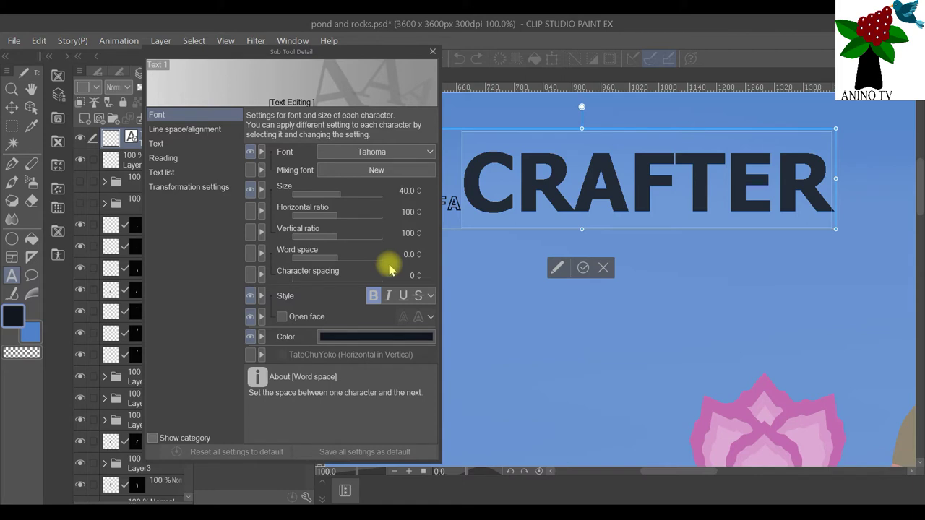
pyautogui.click(340, 215)
pyautogui.moveTo(339, 214); pyautogui.dragTo(346, 215)
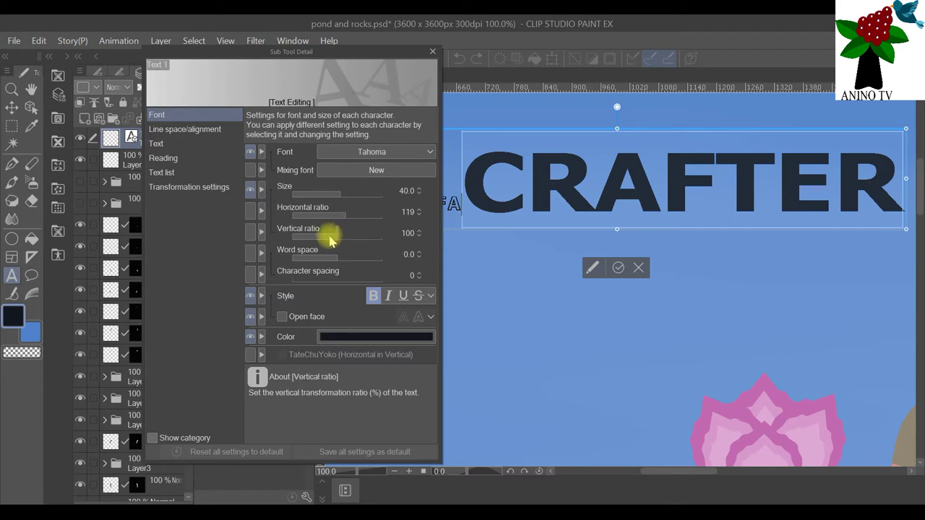
pyautogui.click(343, 237)
pyautogui.moveTo(343, 237); pyautogui.dragTo(348, 239)
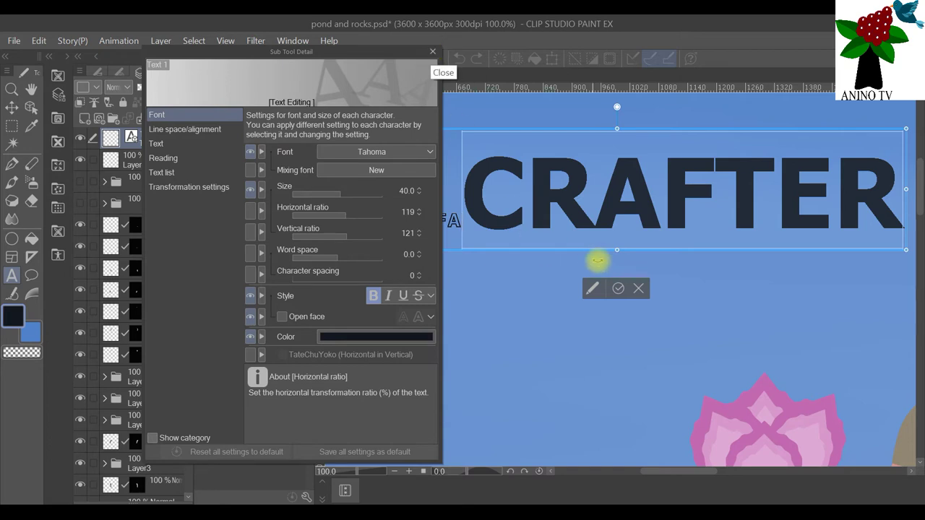
# Change the font of CRAFTER to Accord Heavy SF, confirm the text edit and close the detailed settings.
pyautogui.click(429, 153)
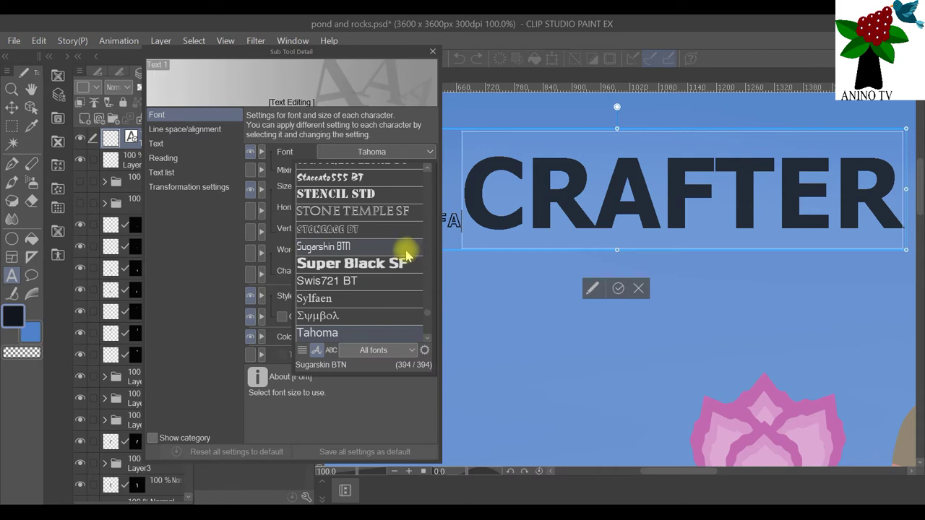
pyautogui.moveTo(428, 315); pyautogui.dragTo(426, 176)
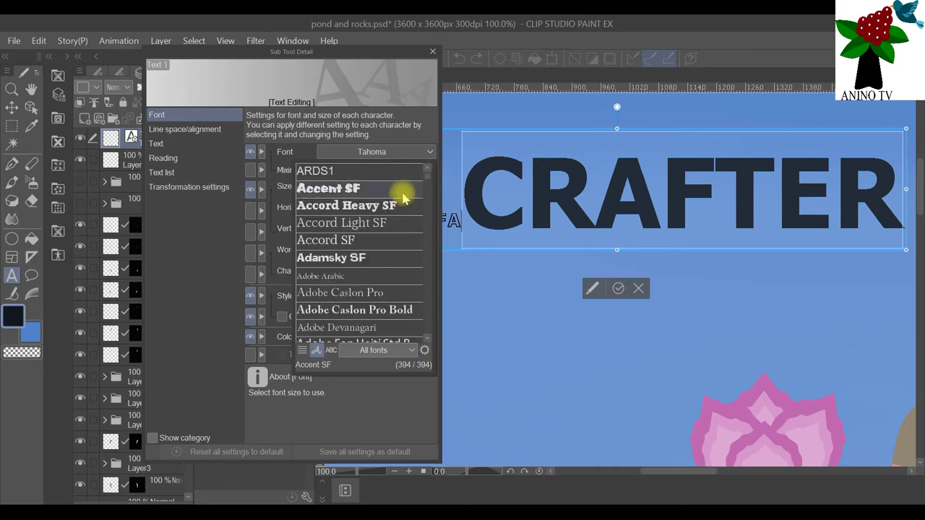
pyautogui.click(364, 208)
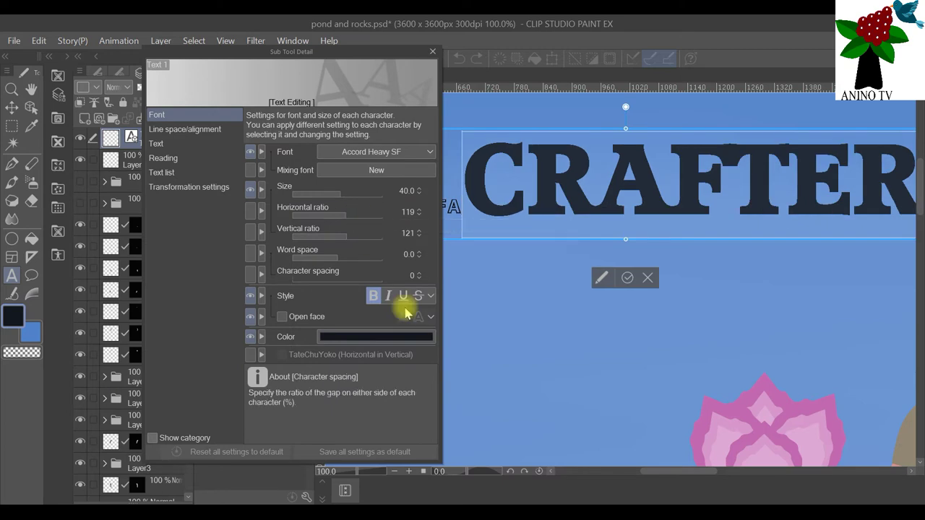
pyautogui.click(627, 277)
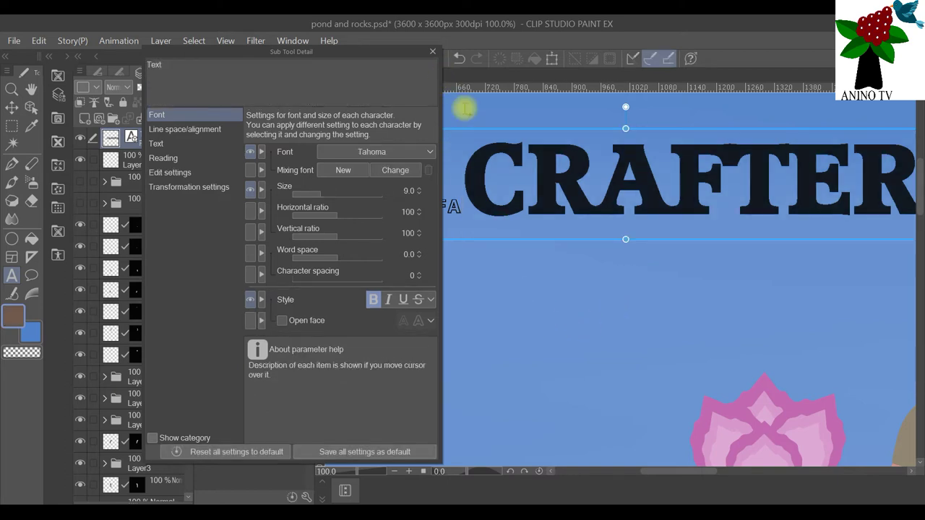
pyautogui.click(435, 55)
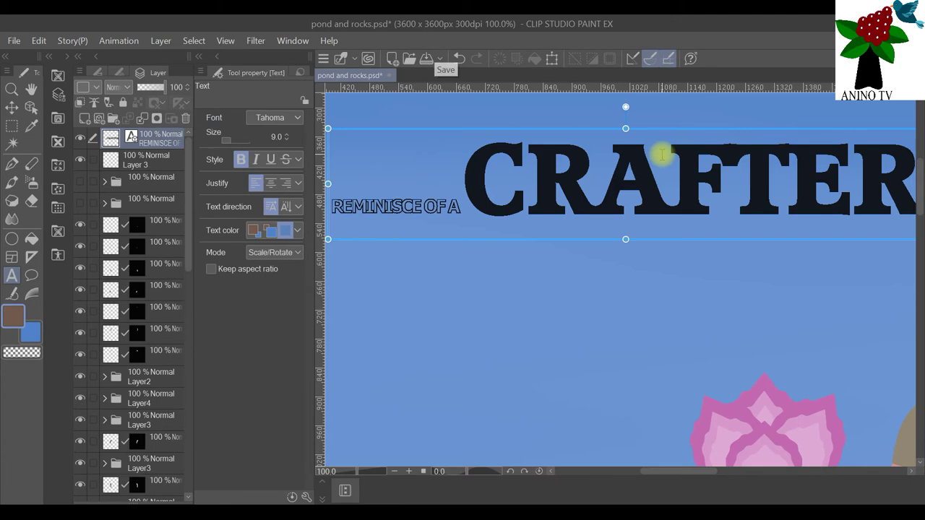
# Set the words REMINISCE OF A to size 46.6 and move the title so it fits within the canvas above the figure.
pyautogui.scroll(-3, 659, 153)
pyautogui.scroll(-2, 739, 147)
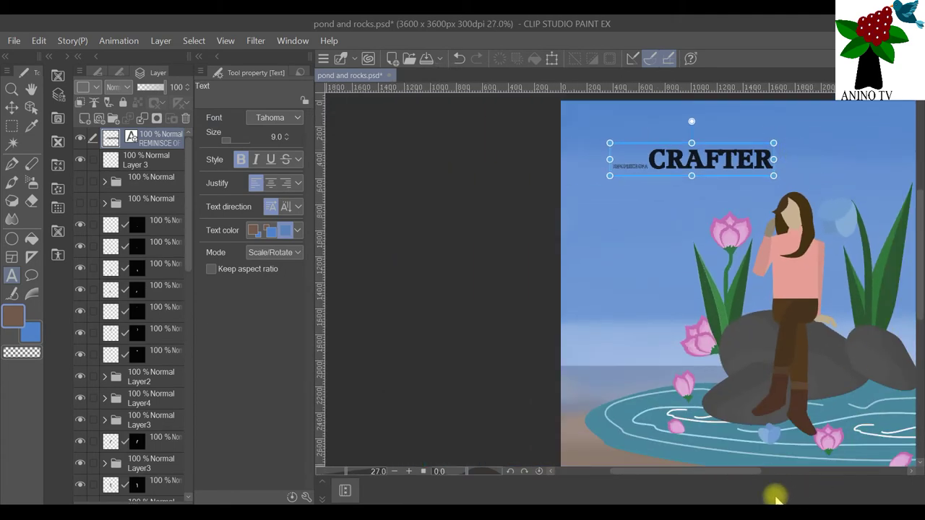
pyautogui.moveTo(739, 474); pyautogui.dragTo(790, 475)
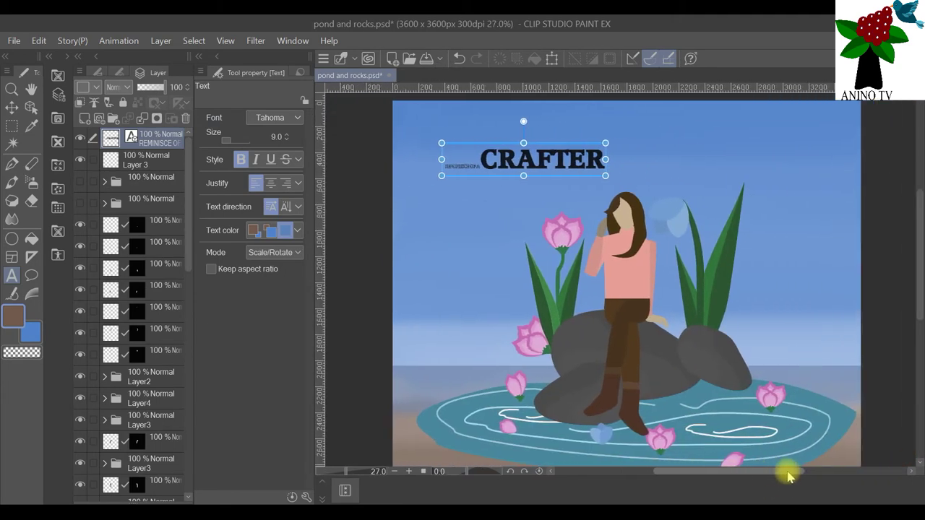
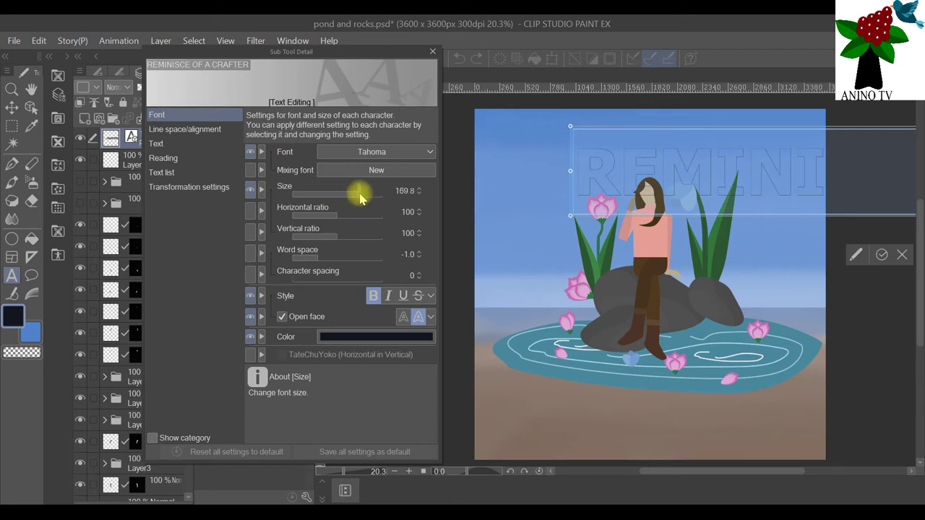
pyautogui.moveTo(359, 197); pyautogui.dragTo(367, 199)
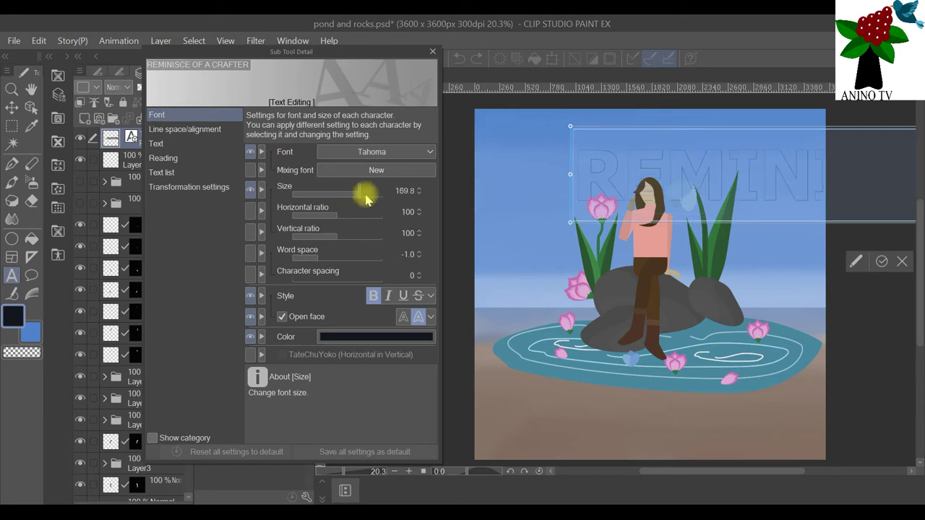
pyautogui.click(348, 197)
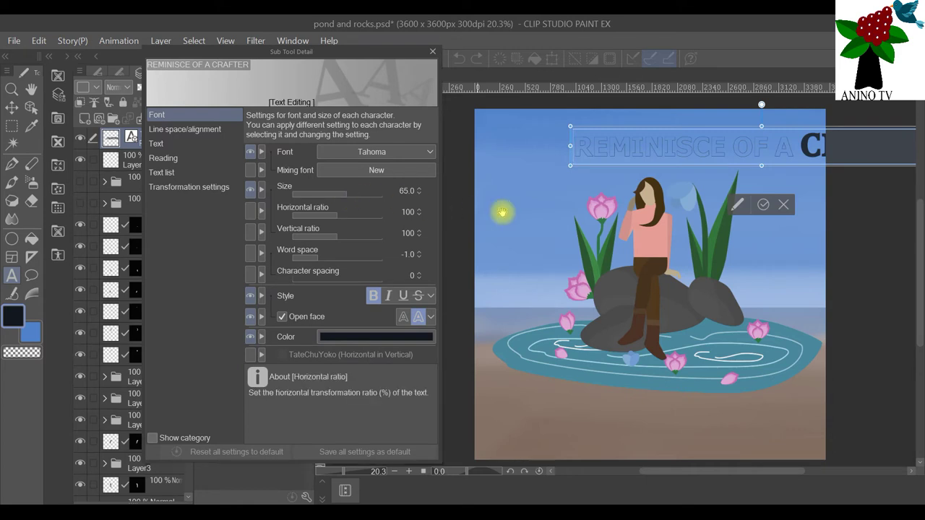
pyautogui.moveTo(346, 201)
pyautogui.mouseDown()
pyautogui.moveTo(337, 196)
pyautogui.moveTo(343, 202)
pyautogui.mouseUp()
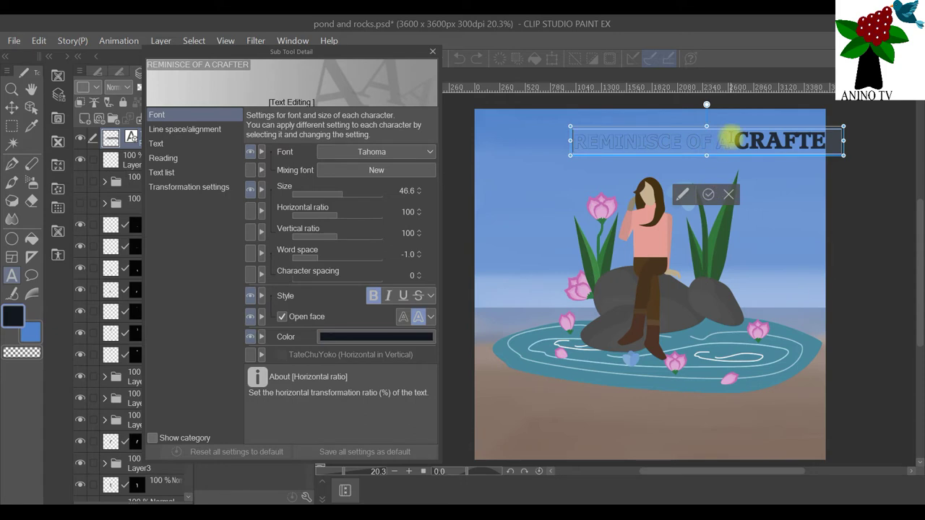
pyautogui.click(708, 194)
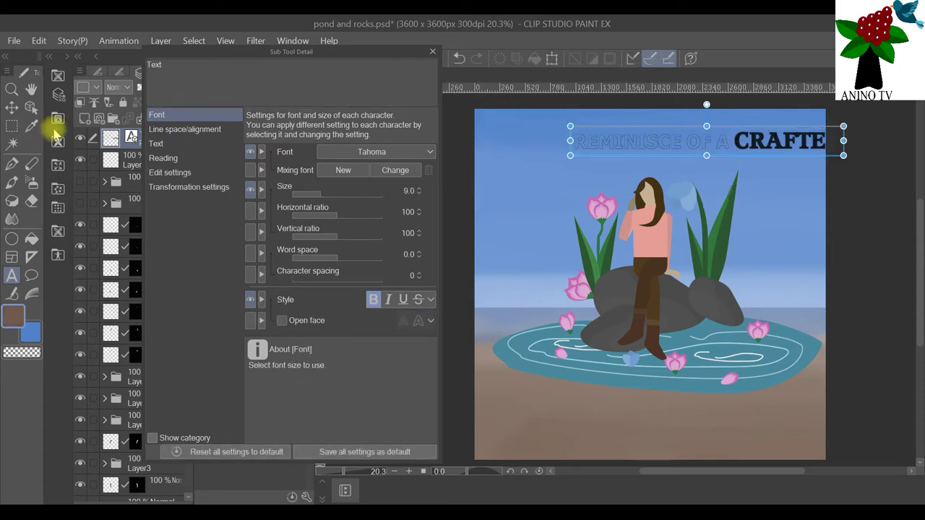
pyautogui.click(31, 107)
pyautogui.moveTo(693, 142); pyautogui.dragTo(645, 148)
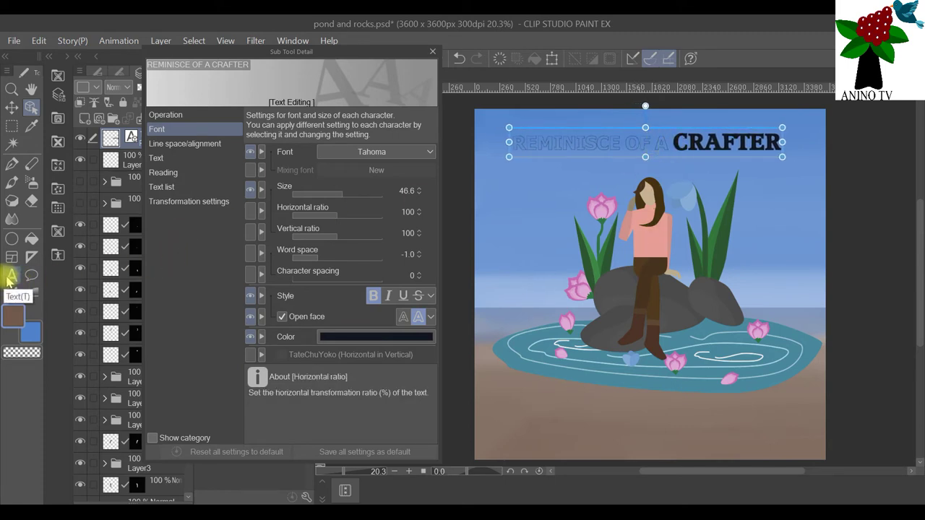
# Enlarge the word CRAFTER to size 78.2 and reposition the title to span the canvas width in the sky.
pyautogui.click(10, 278)
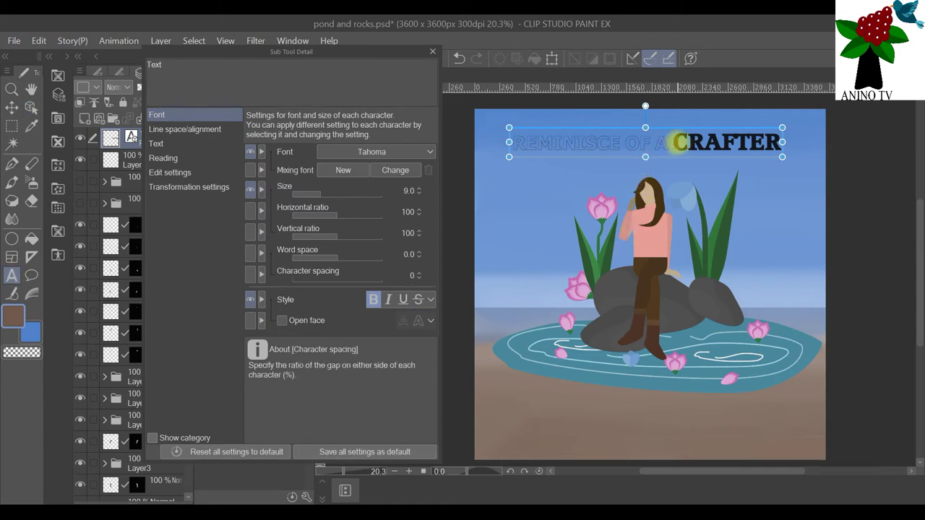
pyautogui.moveTo(668, 141); pyautogui.dragTo(784, 142)
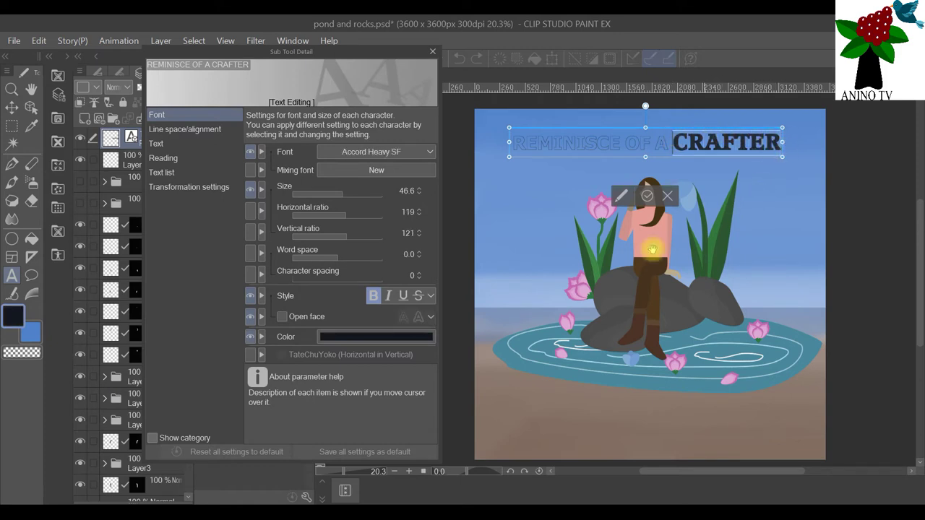
pyautogui.moveTo(340, 195); pyautogui.dragTo(349, 195)
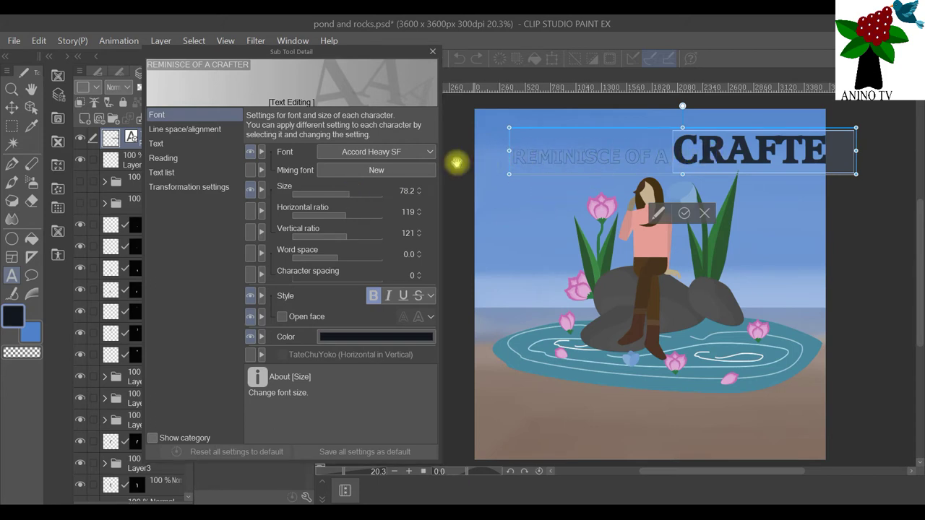
pyautogui.click(681, 215)
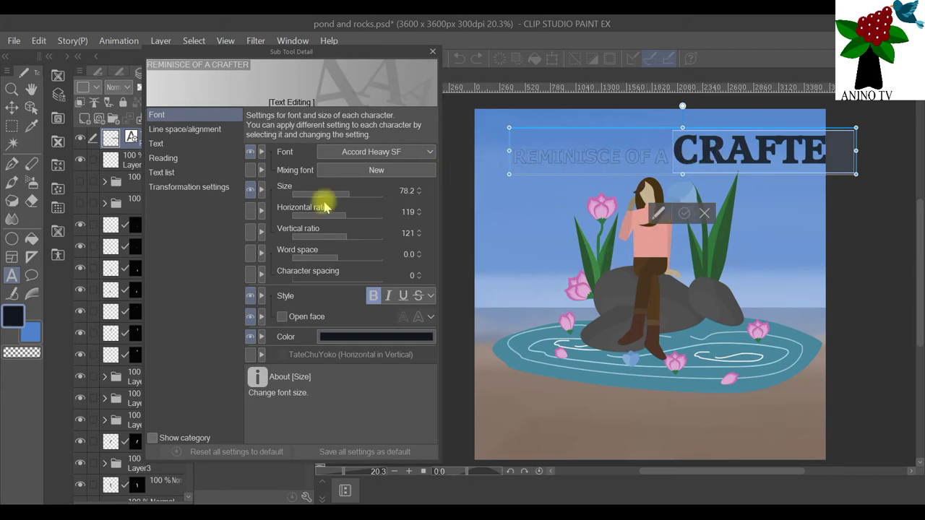
pyautogui.click(30, 107)
pyautogui.moveTo(652, 169); pyautogui.dragTo(619, 158)
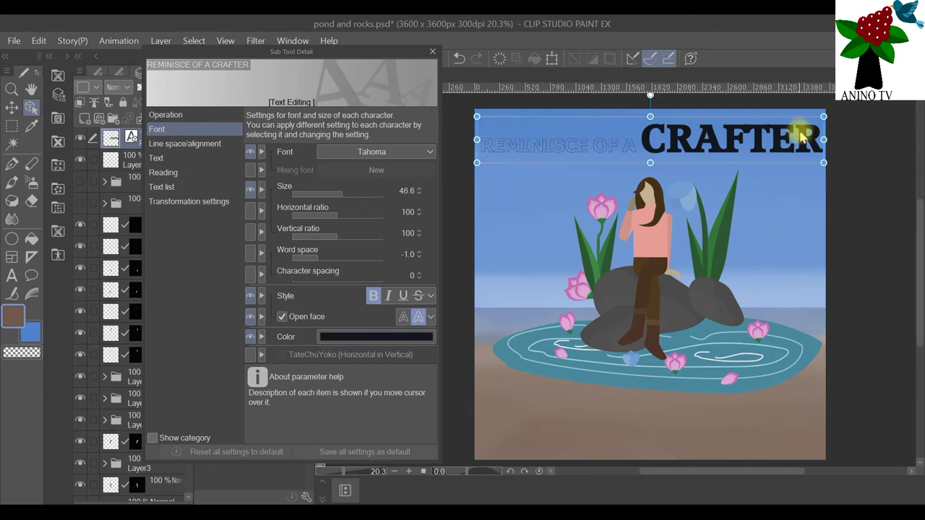
# Stretch the word CRAFTER to a vertical ratio of 187, confirm the text edit and close the detailed settings.
pyautogui.click(13, 275)
pyautogui.click(807, 139)
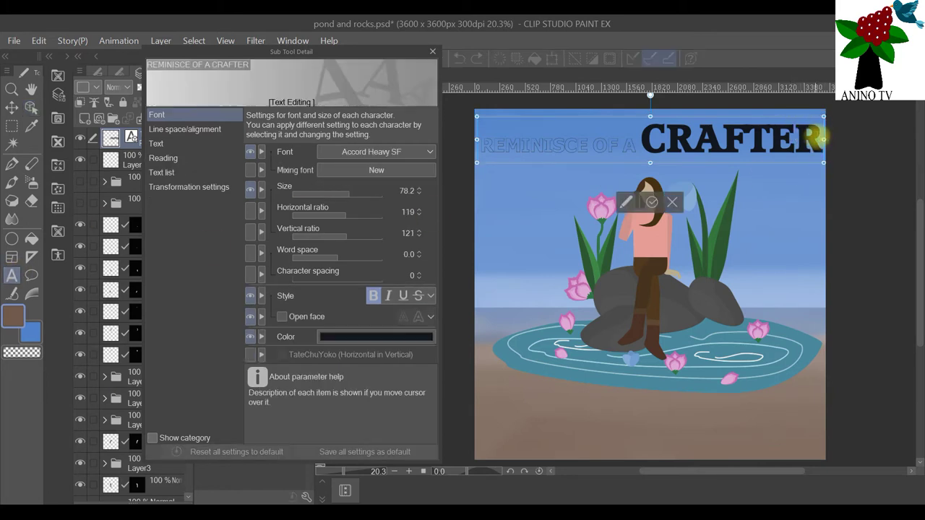
pyautogui.moveTo(808, 139); pyautogui.dragTo(637, 140)
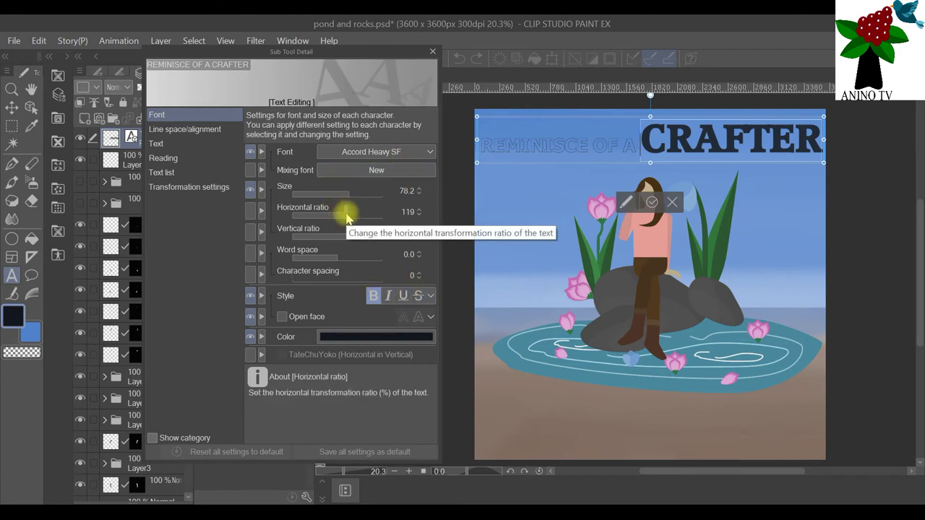
pyautogui.moveTo(346, 235); pyautogui.dragTo(378, 235)
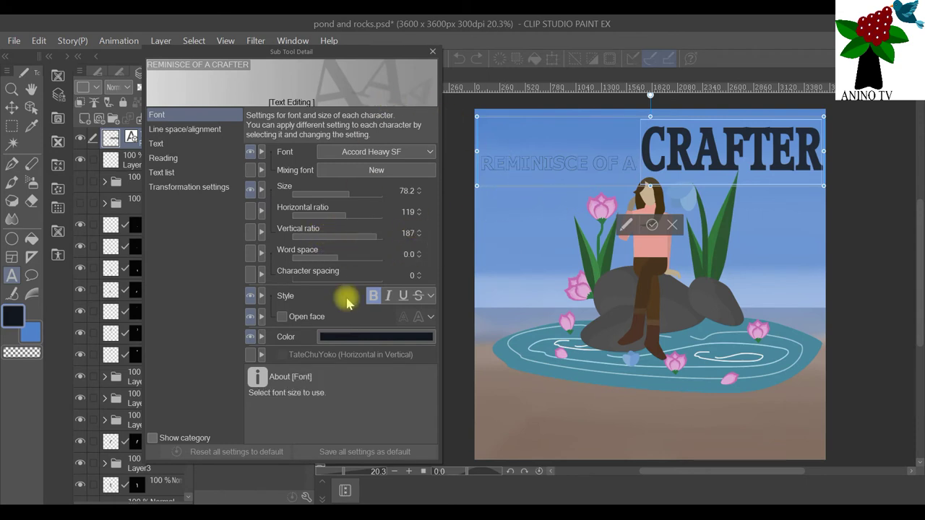
pyautogui.click(653, 226)
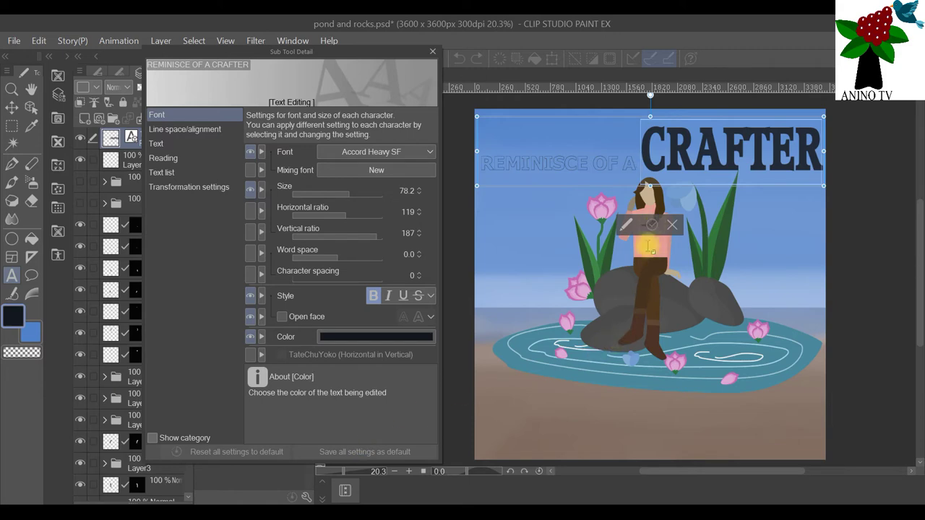
pyautogui.click(429, 56)
# Collapse the tool property palette to give the canvas more room.
pyautogui.scroll(-1, 882, 172)
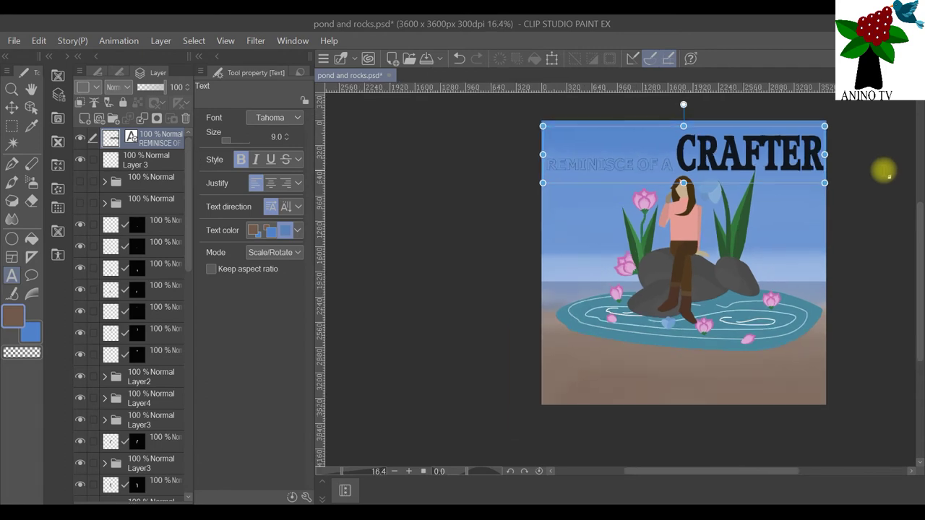
pyautogui.scroll(1, 883, 171)
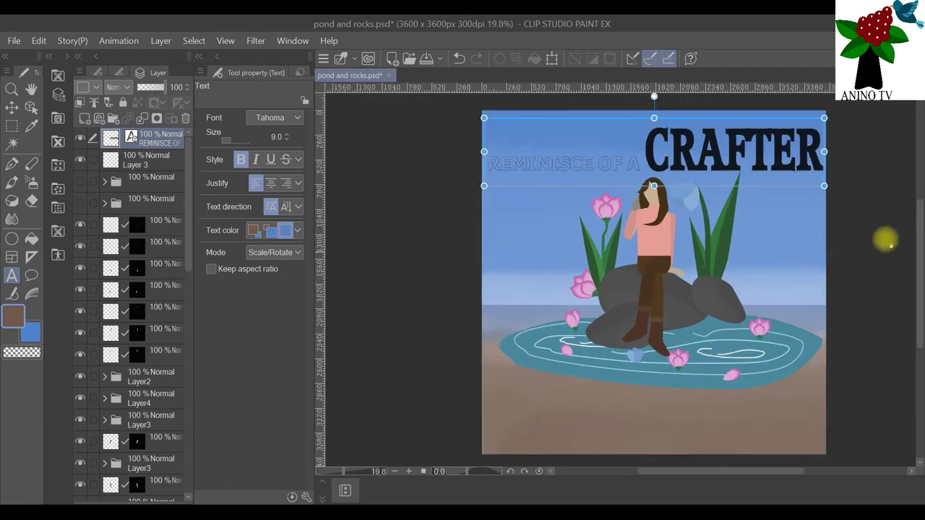
pyautogui.moveTo(786, 474); pyautogui.dragTo(801, 468)
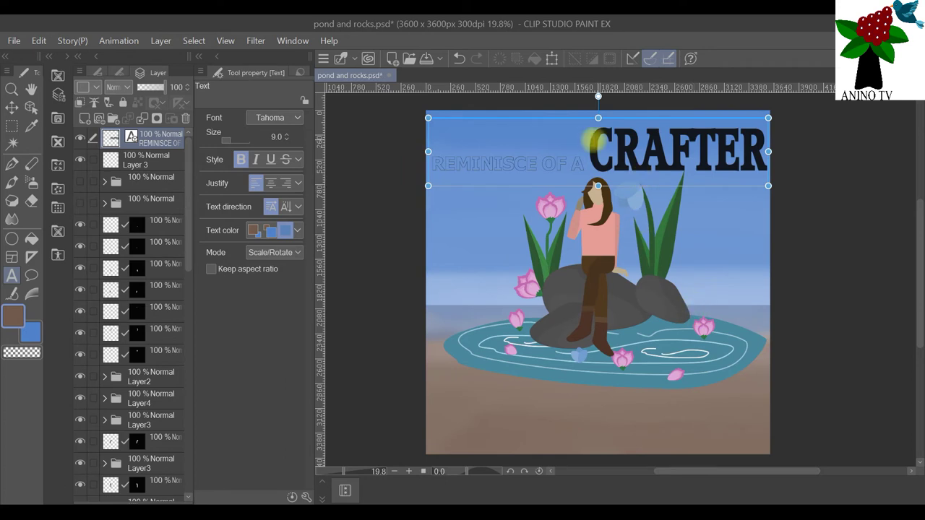
pyautogui.click(589, 143)
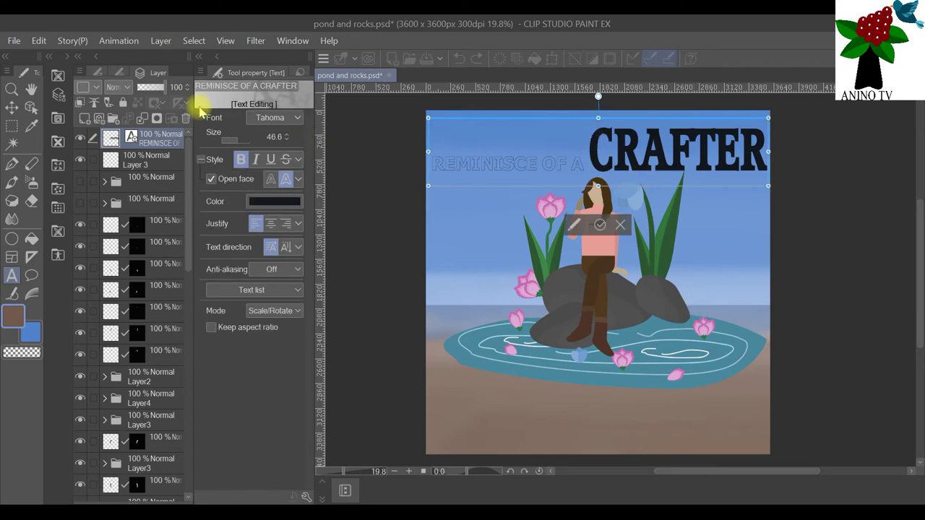
pyautogui.click(195, 55)
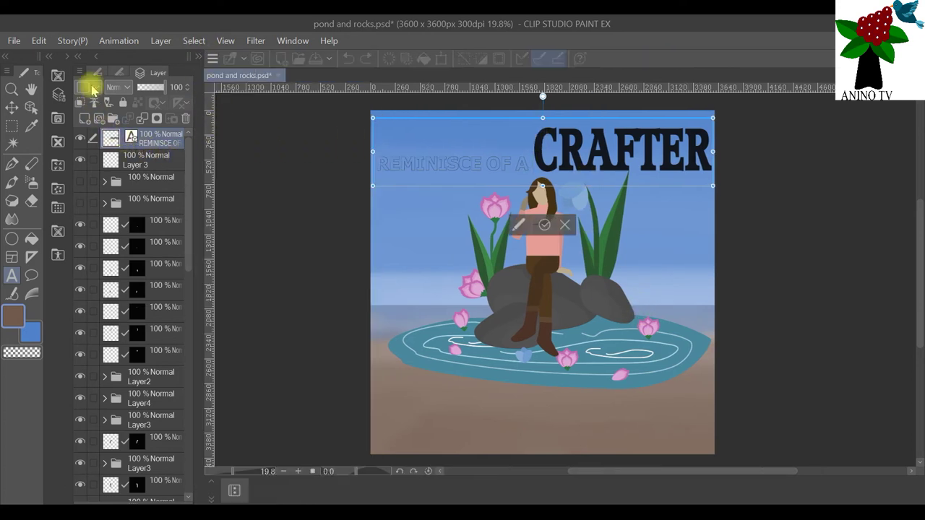
# Duplicate the title text layer and hide the lower copy.
pyautogui.click(139, 144)
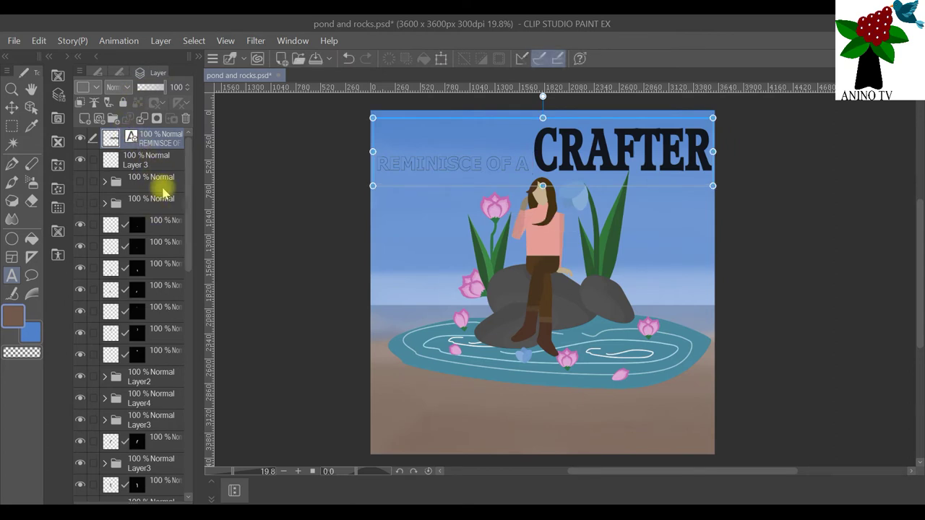
pyautogui.rightClick(154, 149)
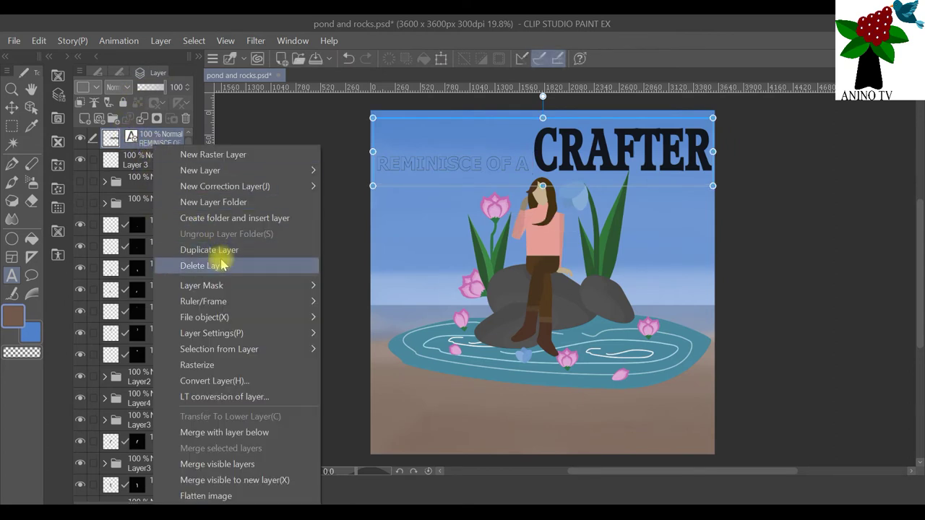
pyautogui.press('Escape')
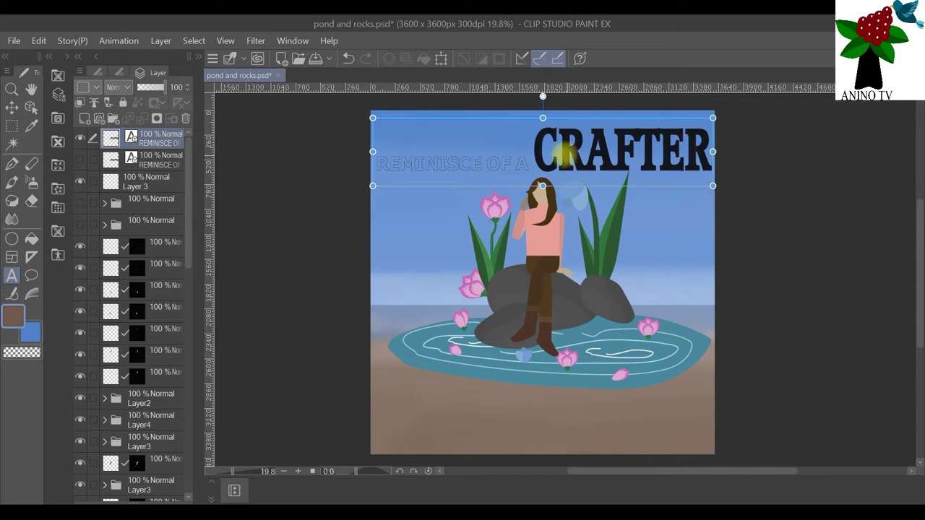
# Try to reduce the upper title copy to the word CRAFTER by deleting the words REMINISCE OF A.
pyautogui.click(531, 145)
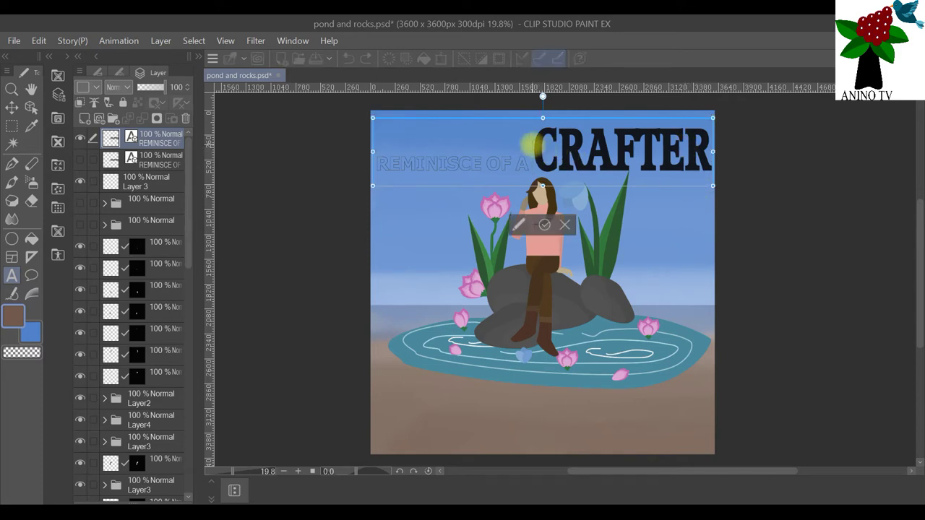
pyautogui.moveTo(531, 145); pyautogui.dragTo(359, 147)
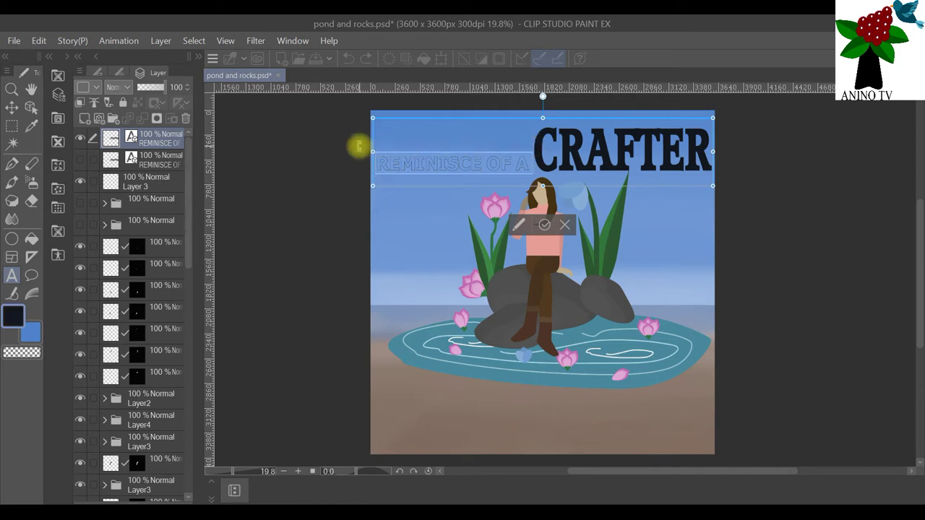
pyautogui.press('BackSpace')
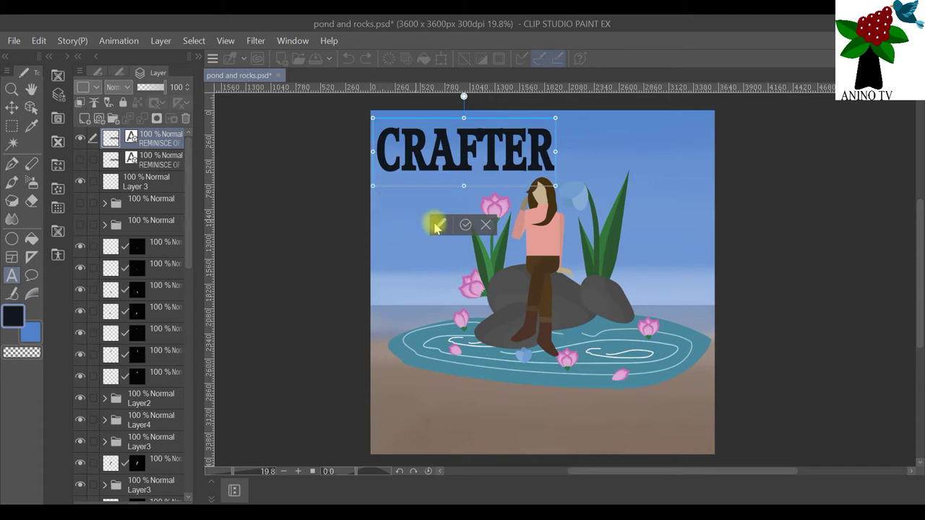
# Undo the deletion of REMINISCE OF A and end the text edit on the upper title layer.
pyautogui.click(39, 40)
pyautogui.click(51, 57)
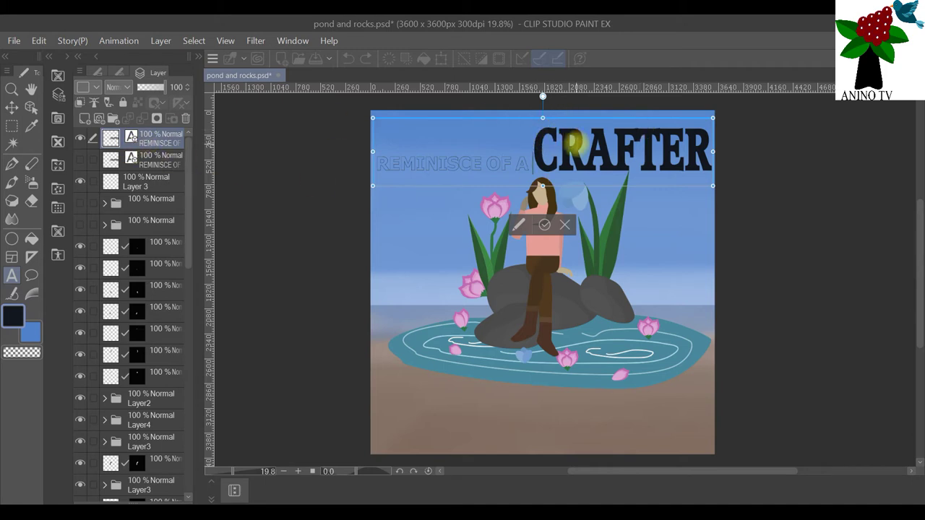
pyautogui.click(159, 144)
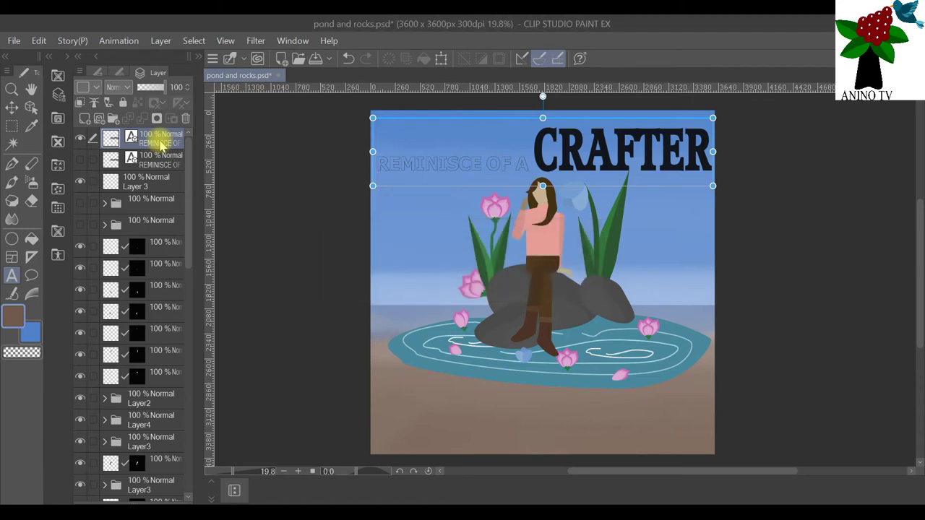
# Duplicate the visible REMINISCE OF A CRAFTER text layer twice.
pyautogui.rightClick(162, 146)
pyautogui.click(230, 250)
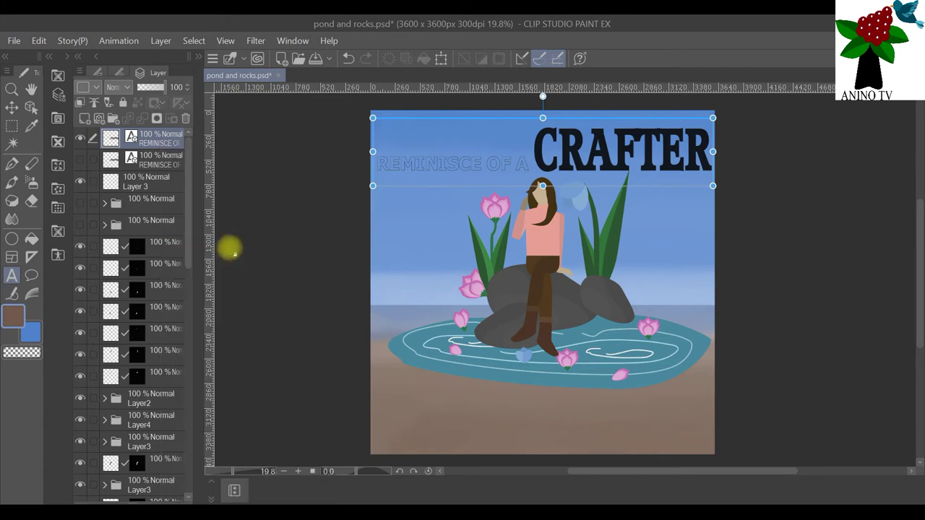
pyautogui.rightClick(165, 142)
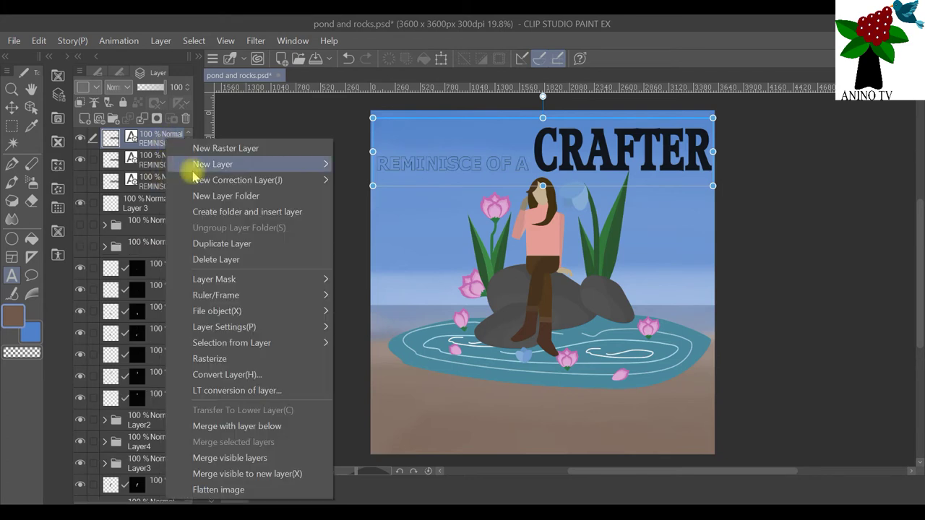
pyautogui.click(257, 248)
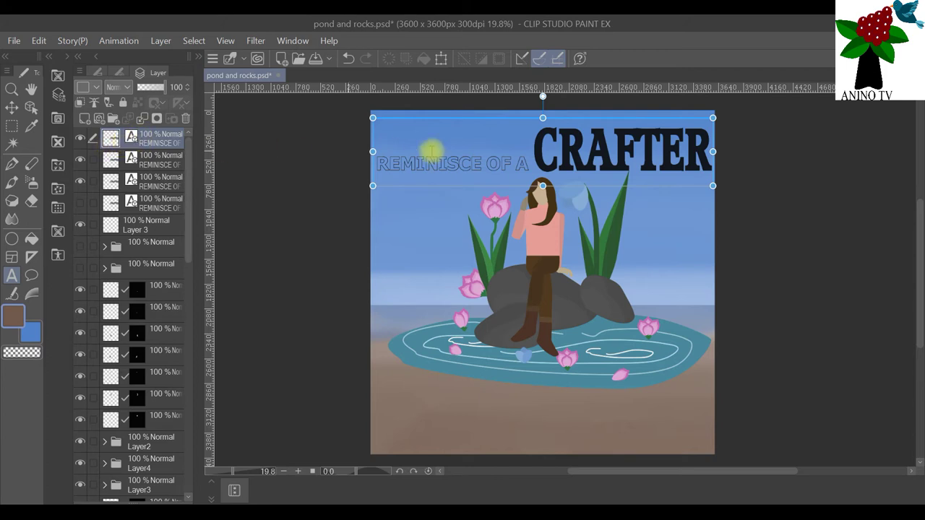
# Recolor the word CRAFTER in the topmost title copy to the sky blue 6190D3, sampled from the canvas background.
pyautogui.click(701, 141)
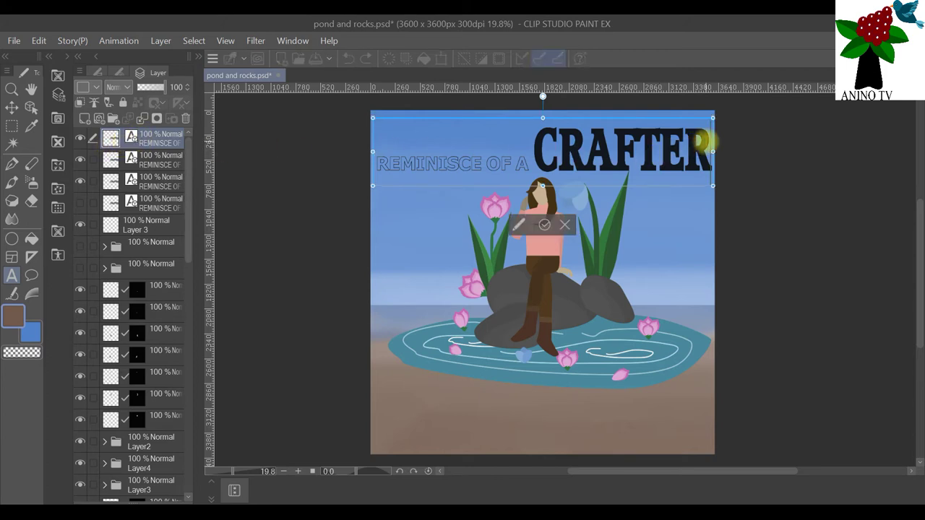
pyautogui.moveTo(700, 141); pyautogui.dragTo(533, 148)
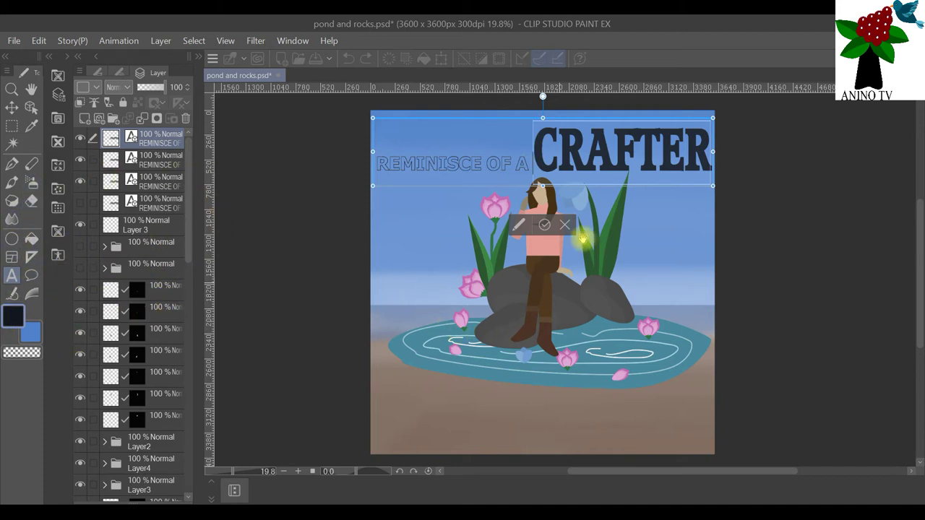
pyautogui.click(520, 226)
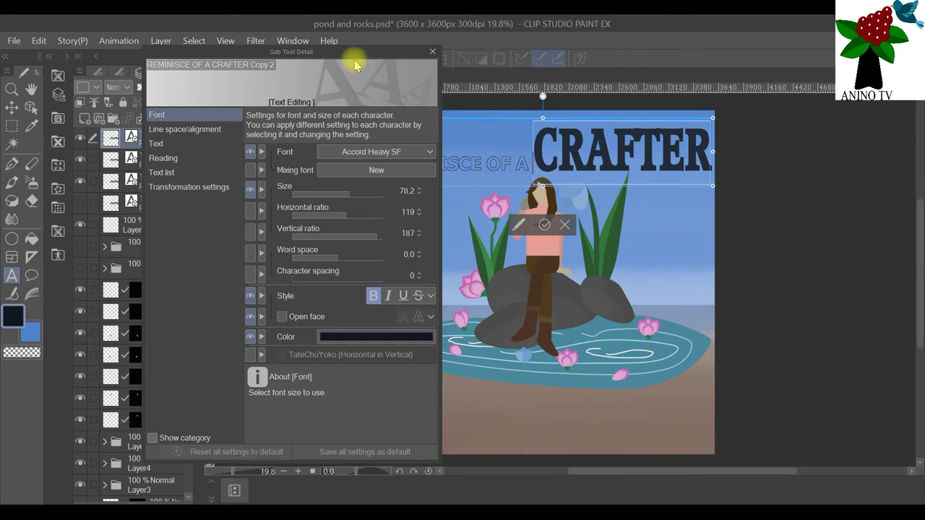
pyautogui.moveTo(353, 54); pyautogui.dragTo(324, 57)
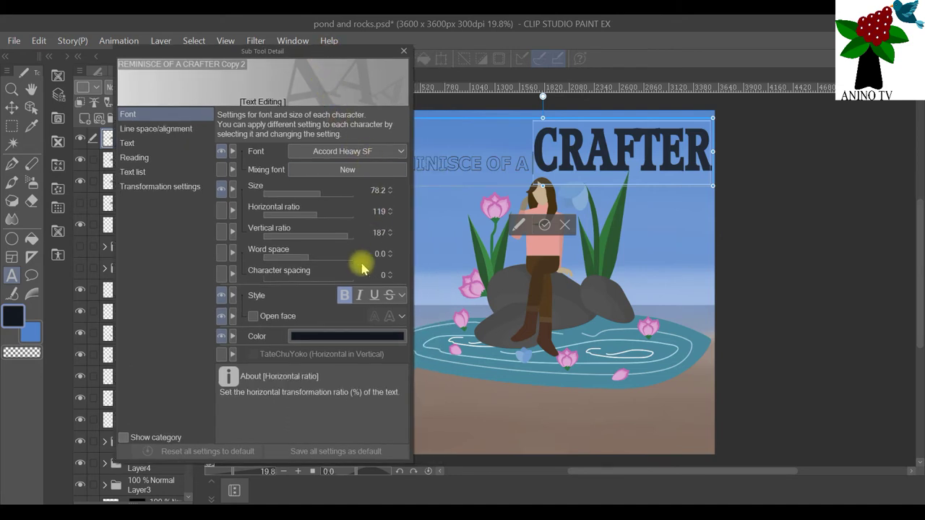
pyautogui.click(355, 336)
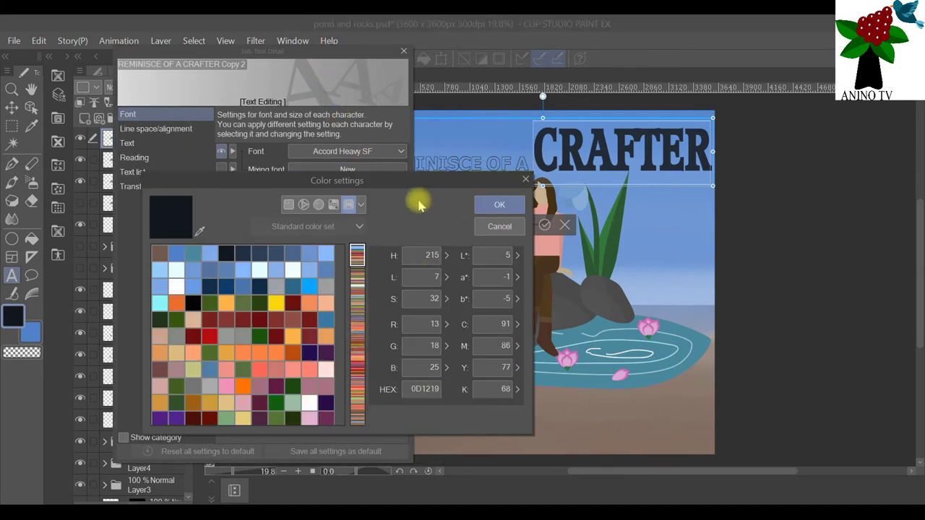
pyautogui.click(198, 231)
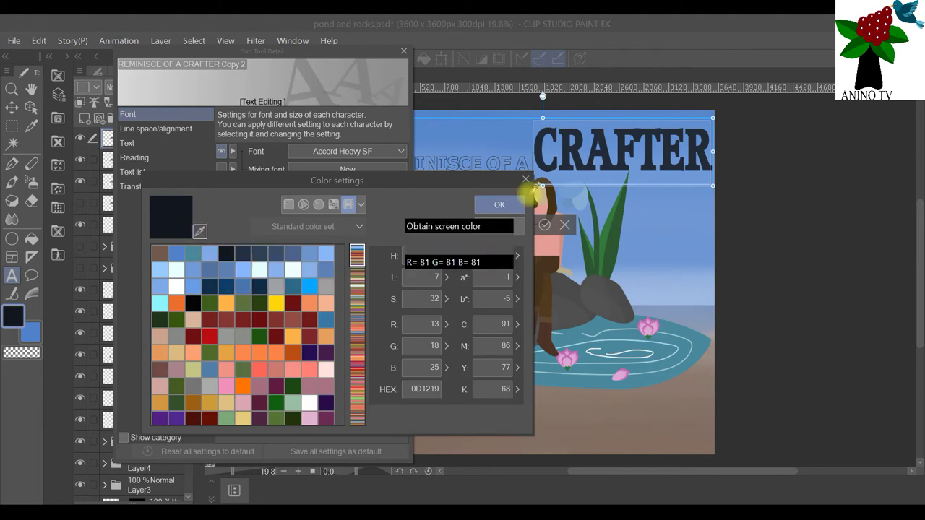
pyautogui.click(652, 206)
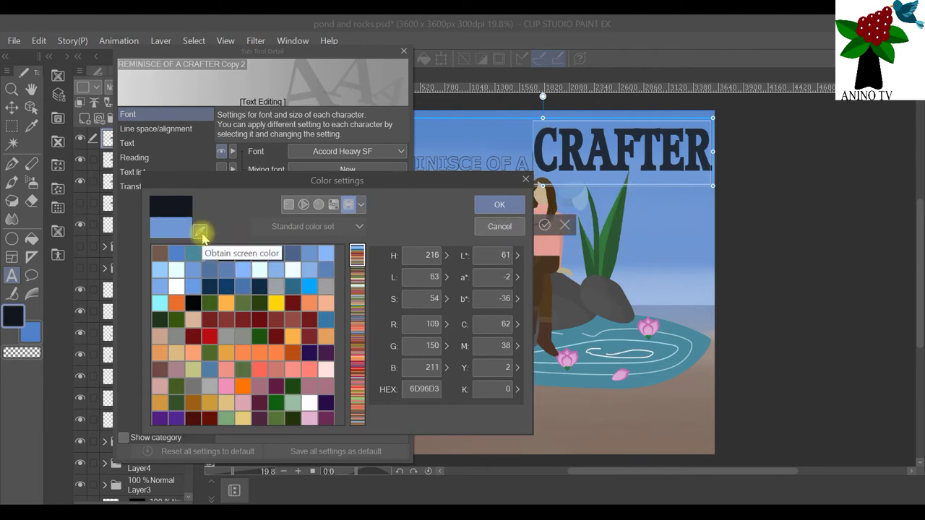
pyautogui.click(200, 231)
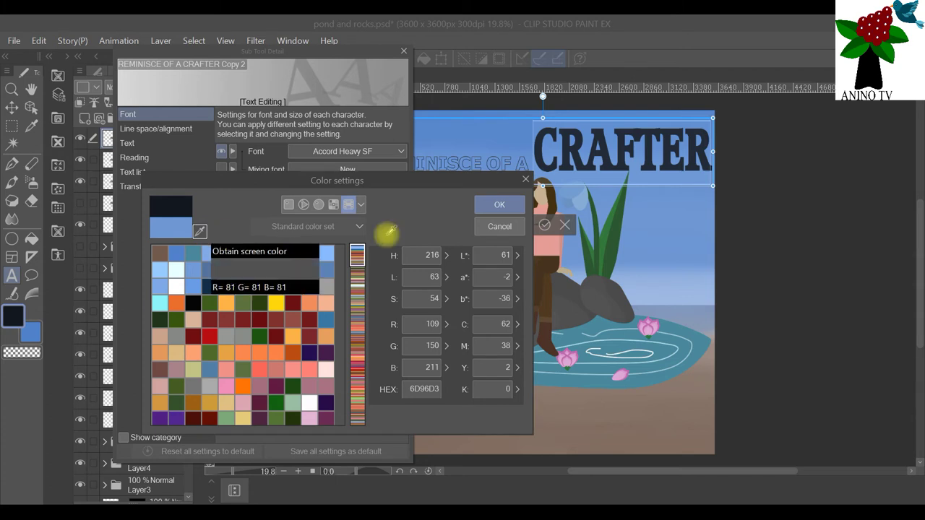
pyautogui.click(589, 128)
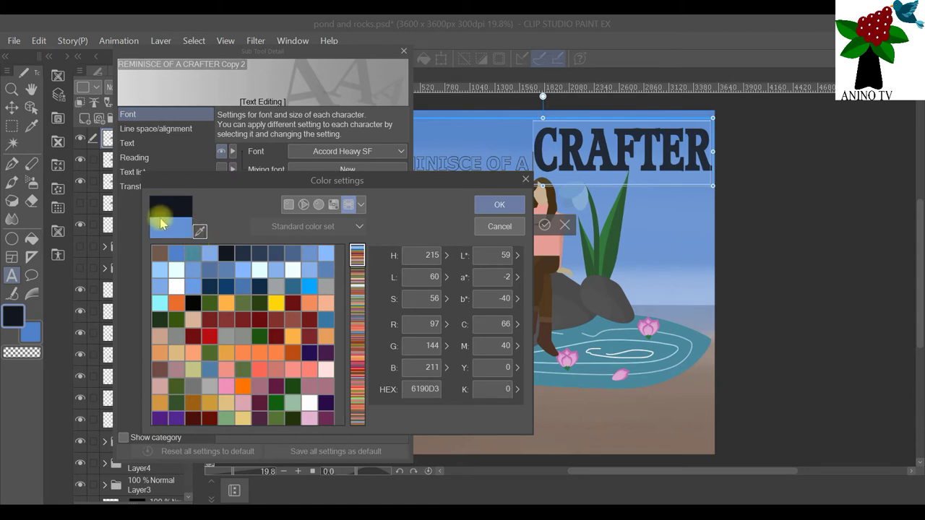
pyautogui.click(500, 205)
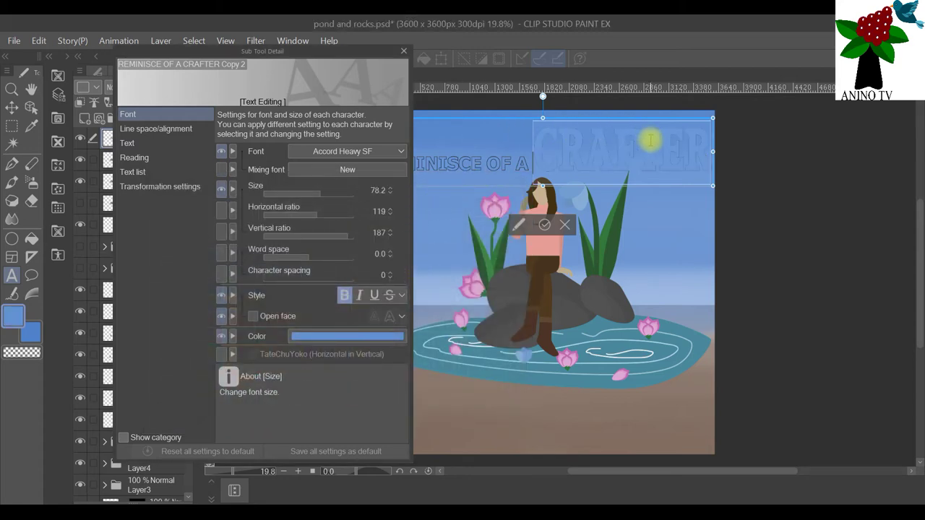
pyautogui.scroll(3, 650, 141)
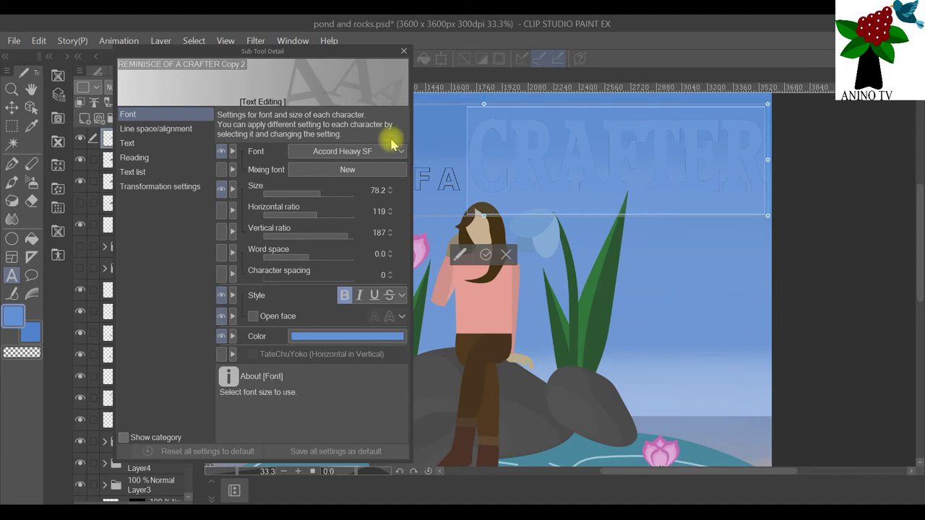
# Hide the sky-blue title copy and recolor the word CRAFTER in the original title layer to dark blue 0D3773.
pyautogui.moveTo(355, 62); pyautogui.dragTo(824, 110)
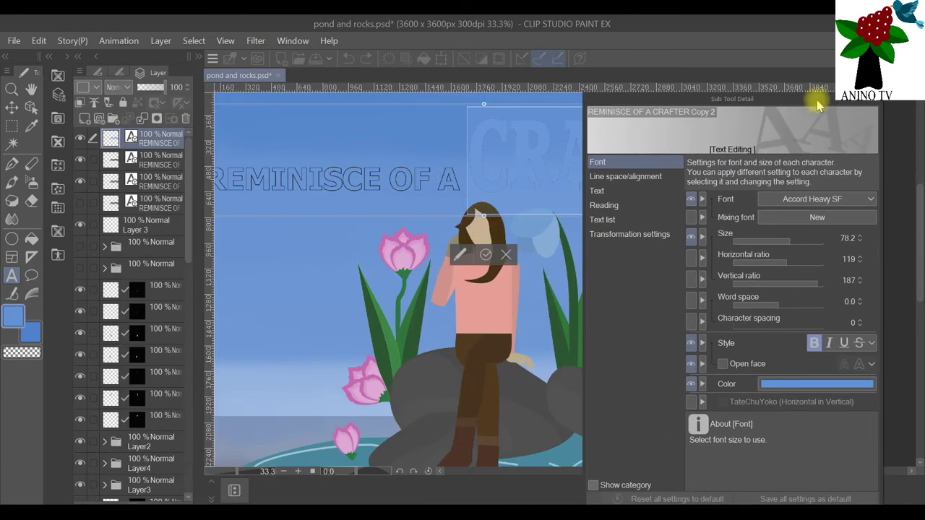
pyautogui.click(82, 141)
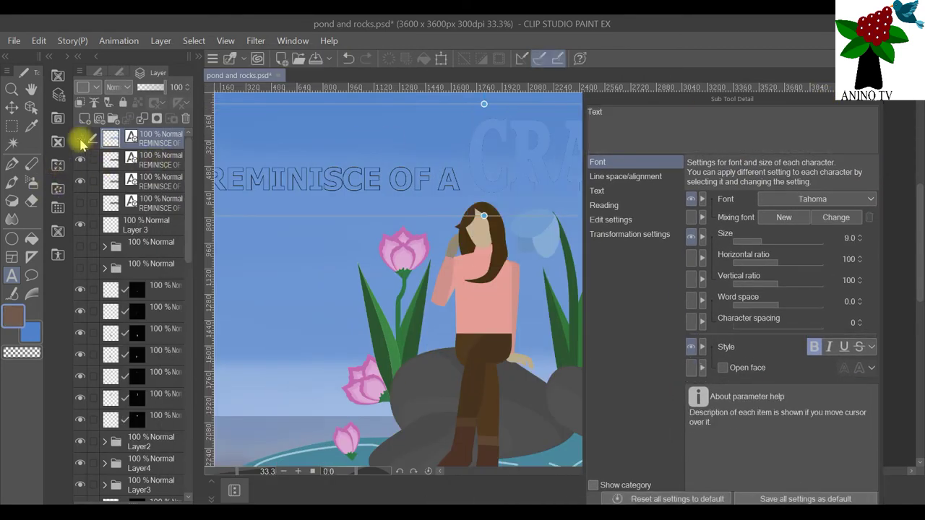
pyautogui.moveTo(699, 109); pyautogui.dragTo(255, 85)
pyautogui.click(448, 178)
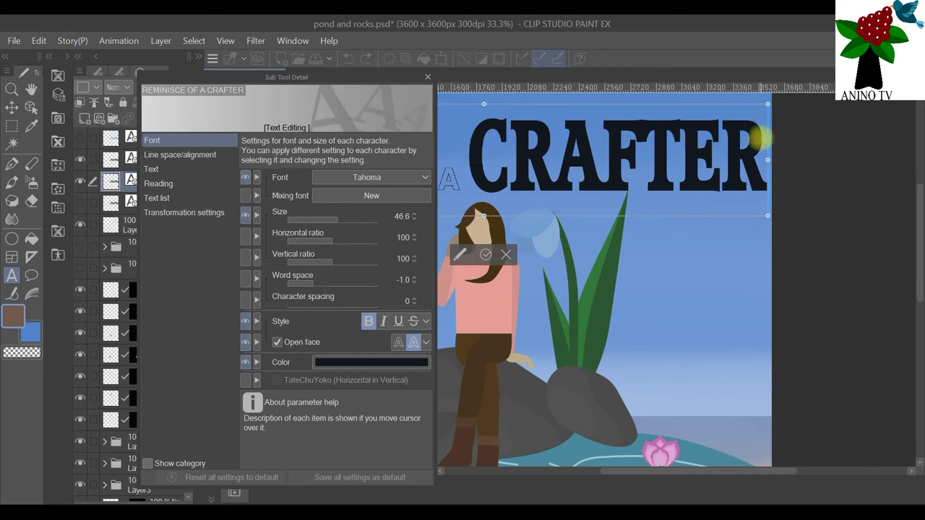
pyautogui.moveTo(760, 138); pyautogui.dragTo(468, 141)
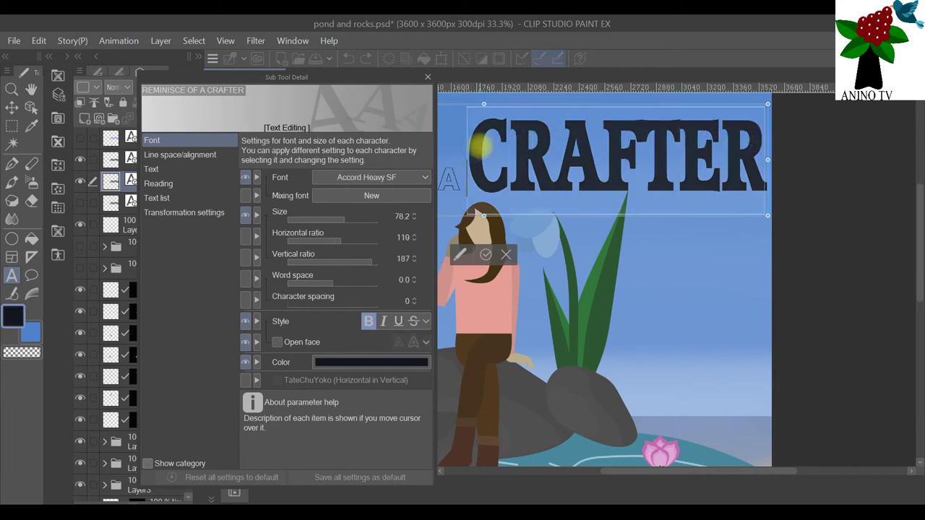
pyautogui.click(322, 362)
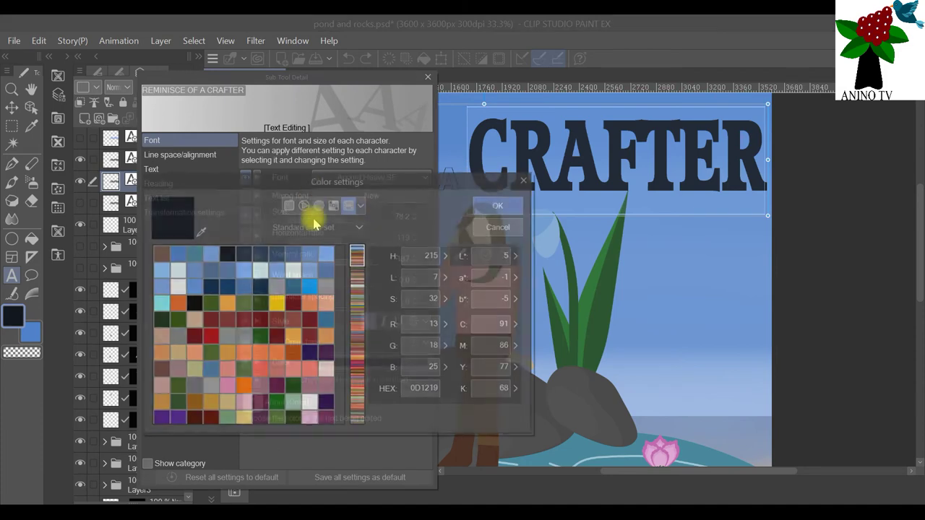
pyautogui.moveTo(350, 186); pyautogui.dragTo(281, 126)
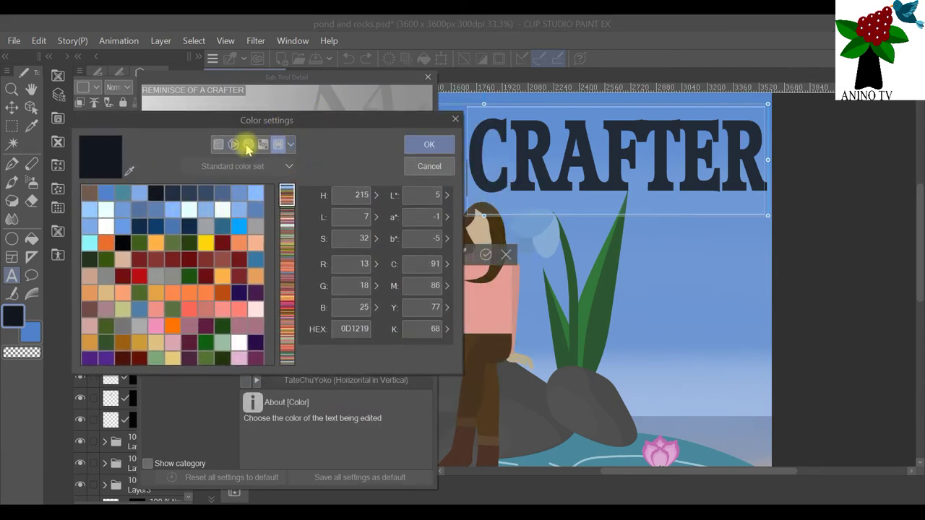
pyautogui.click(100, 192)
pyautogui.click(233, 145)
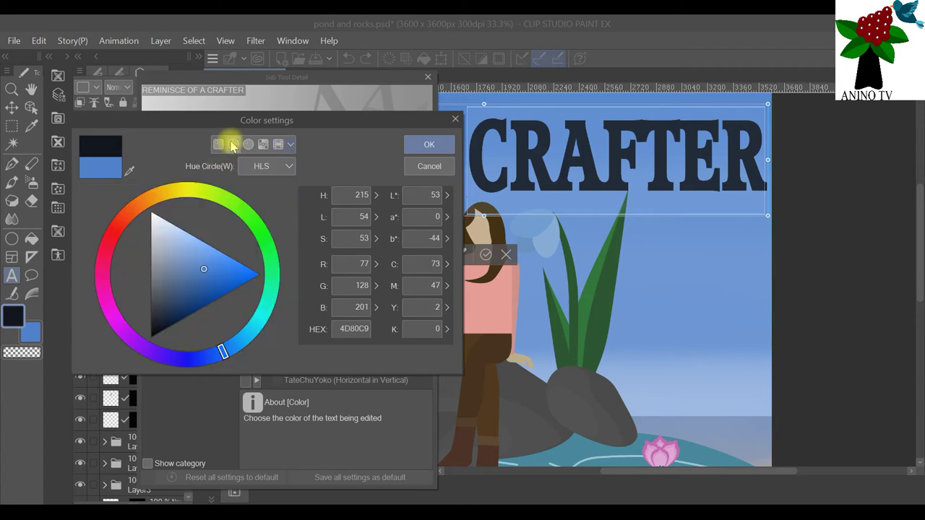
pyautogui.moveTo(204, 270); pyautogui.dragTo(188, 299)
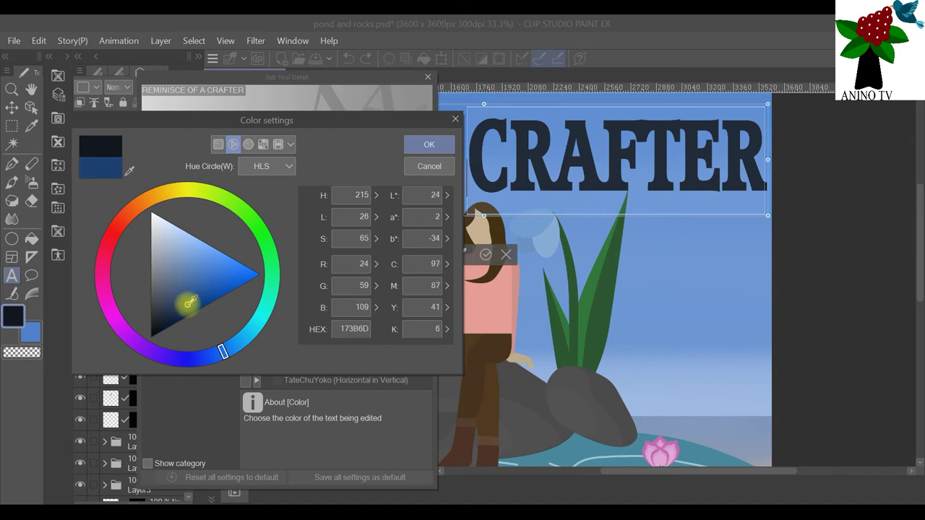
pyautogui.moveTo(190, 303); pyautogui.dragTo(199, 305)
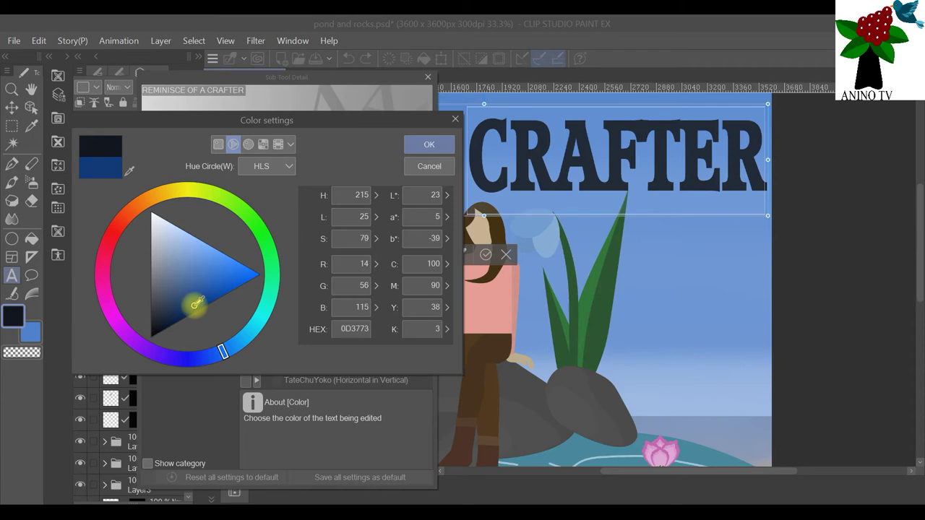
pyautogui.click(416, 142)
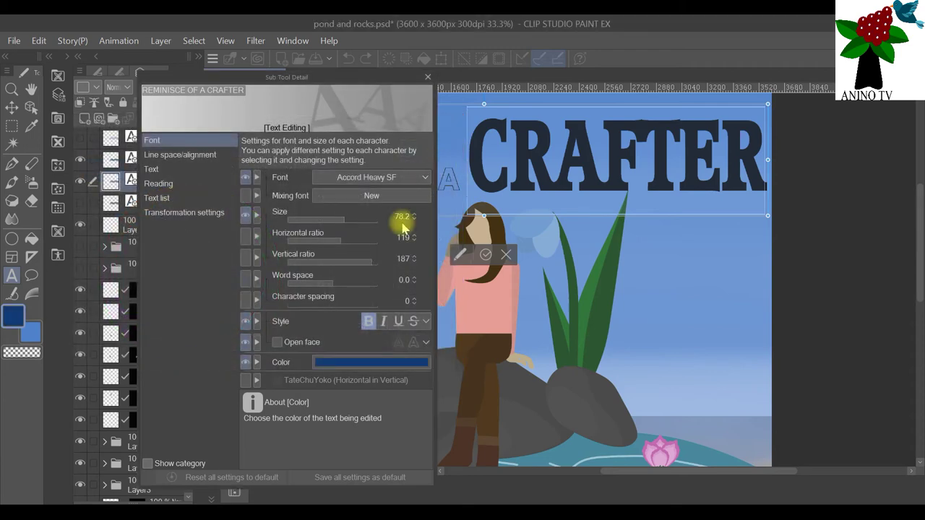
# Move the black title copy below the dark blue title layer and close the text settings.
pyautogui.moveTo(388, 77); pyautogui.dragTo(849, 144)
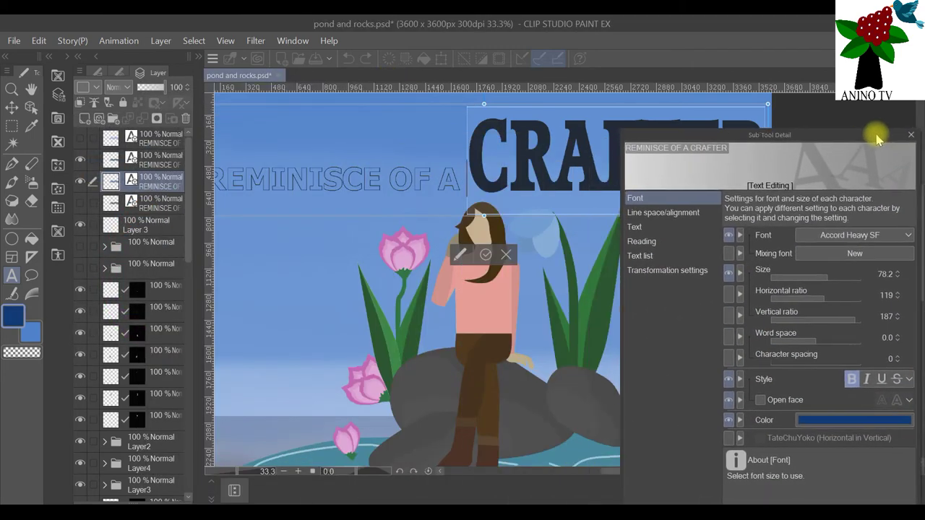
pyautogui.click(80, 161)
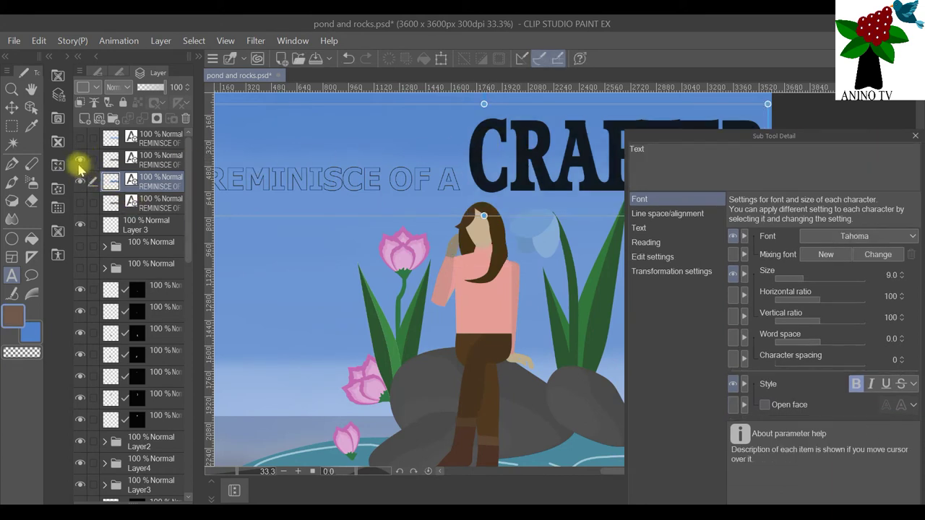
pyautogui.moveTo(149, 153); pyautogui.dragTo(148, 184)
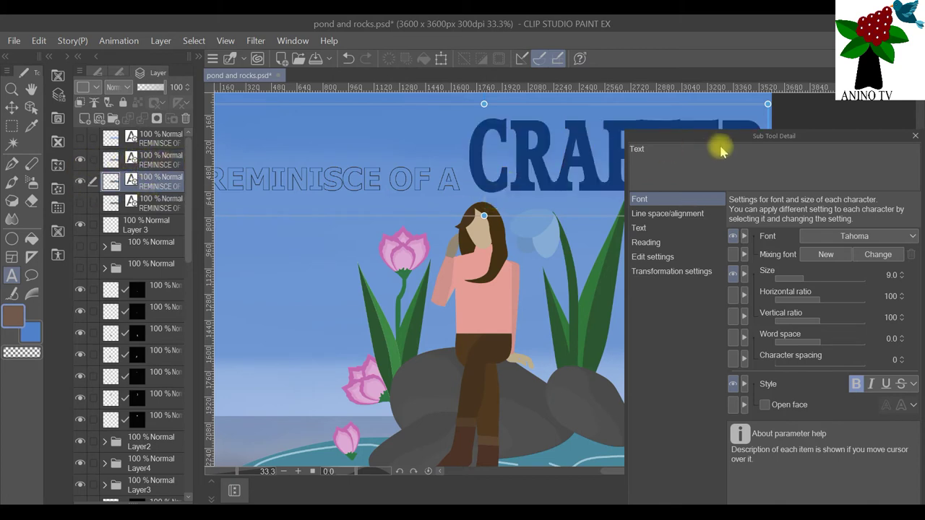
pyautogui.moveTo(676, 145); pyautogui.dragTo(179, 125)
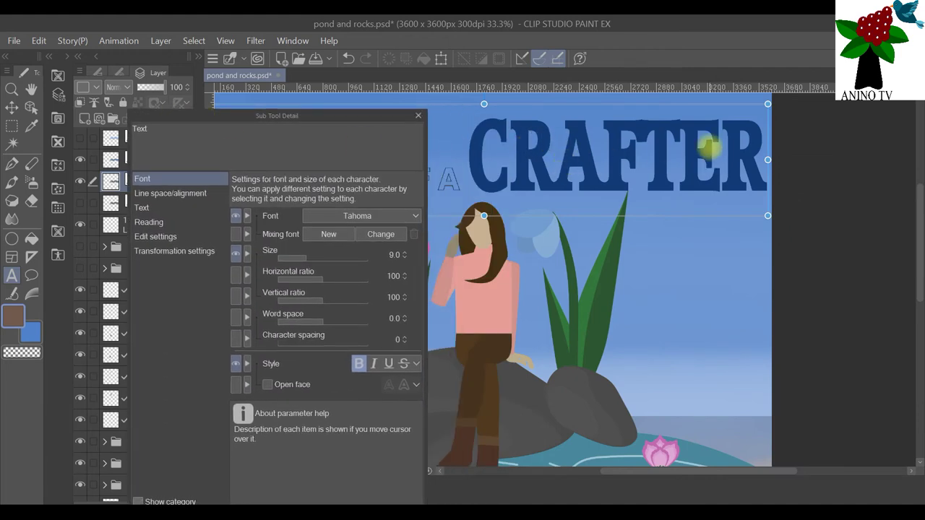
pyautogui.click(416, 118)
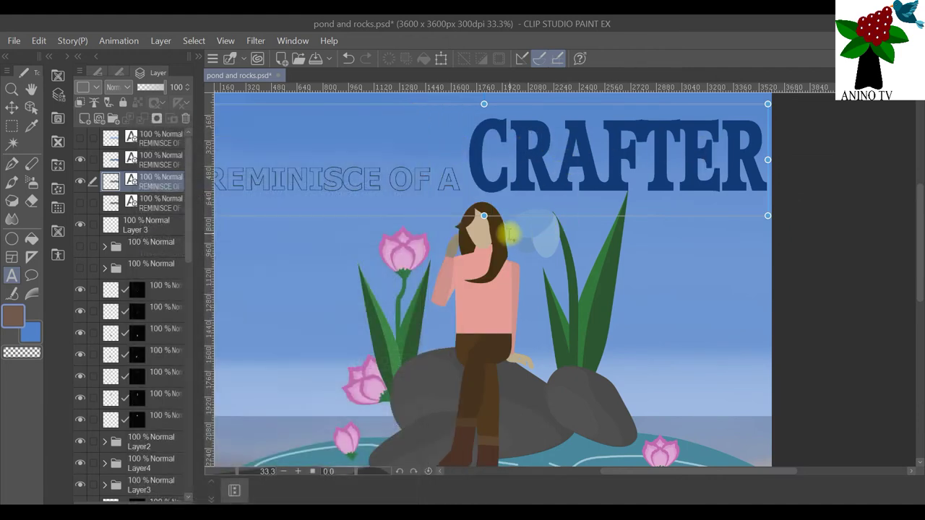
# Show the sky-blue title copy at the top of the layer stack again and rasterize it.
pyautogui.scroll(-2, 413, 161)
pyautogui.scroll(1, 382, 156)
pyautogui.scroll(-1, 385, 154)
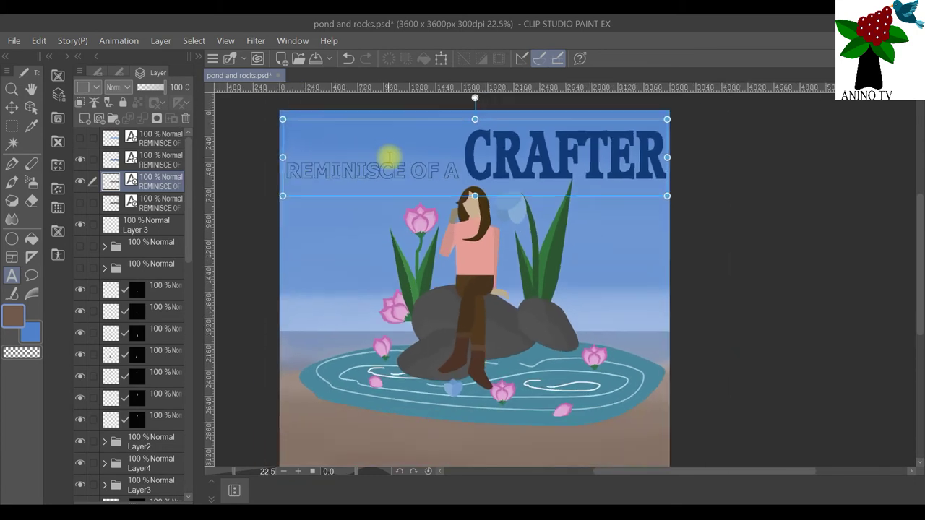
pyautogui.scroll(1, 268, 161)
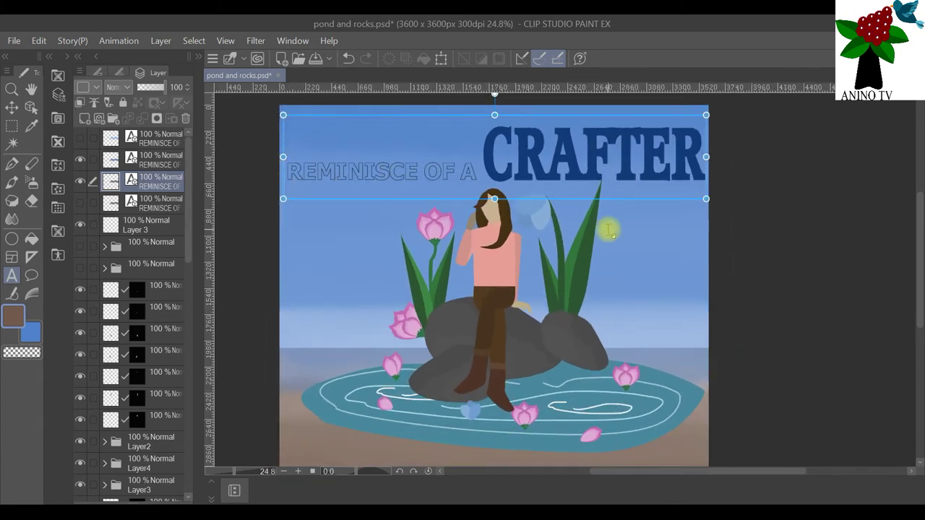
pyautogui.click(81, 141)
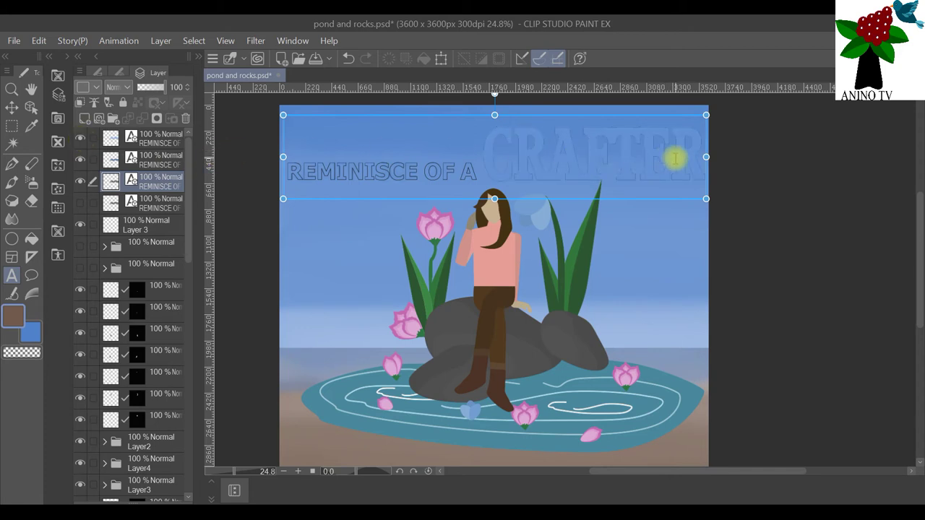
pyautogui.click(157, 142)
pyautogui.rightClick(156, 142)
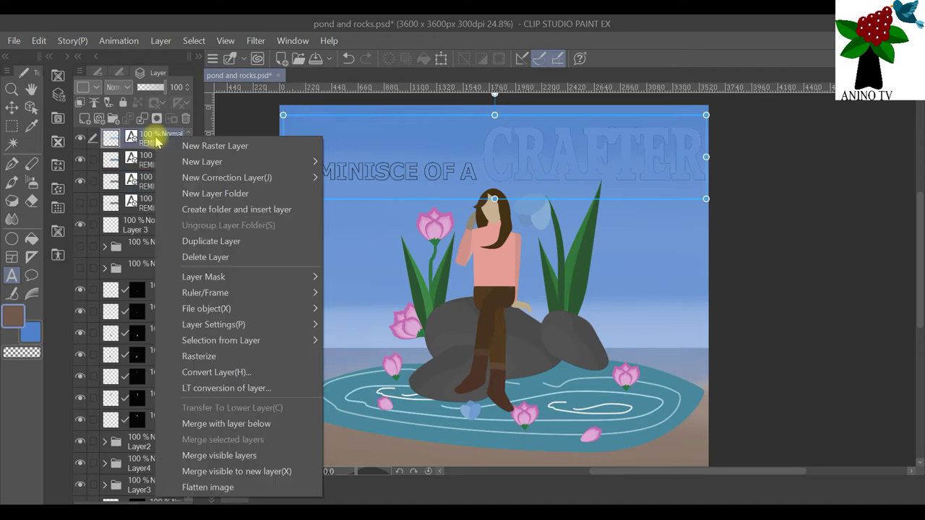
pyautogui.click(239, 357)
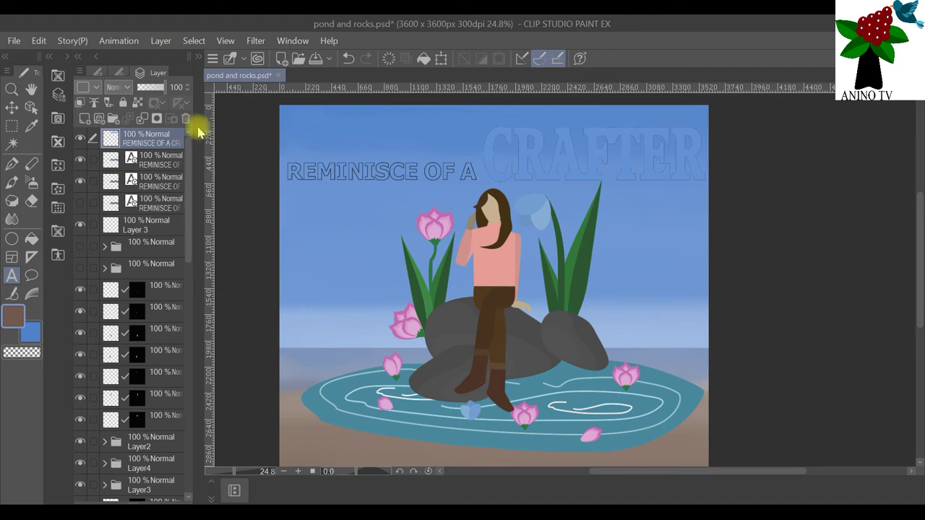
# Apply a Gaussian blur with a strength of about 34.86 to the rasterized sky-blue title copy.
pyautogui.click(255, 40)
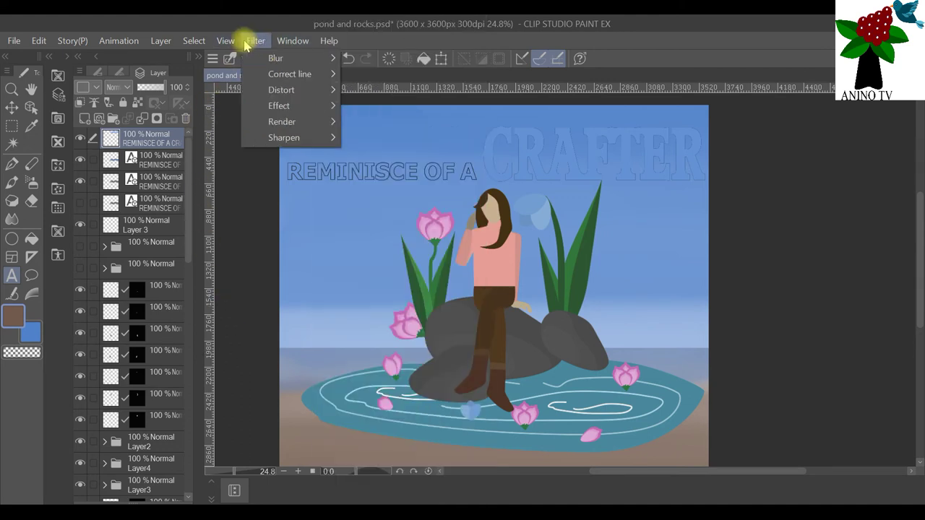
pyautogui.moveTo(296, 64)
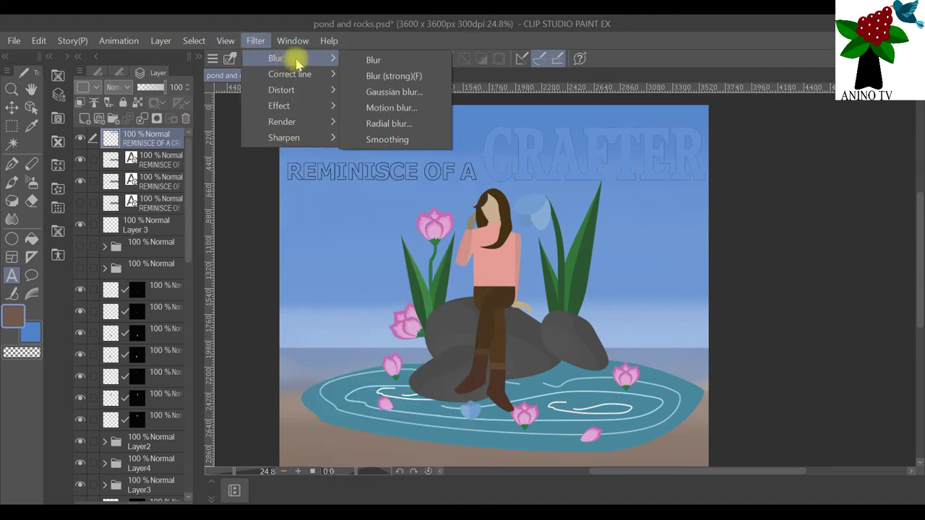
pyautogui.click(394, 92)
pyautogui.moveTo(412, 108); pyautogui.dragTo(400, 217)
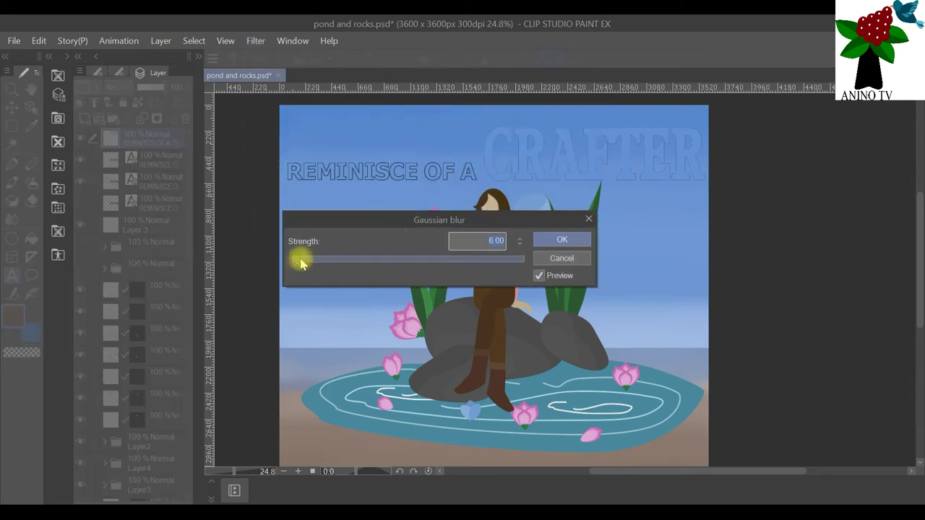
pyautogui.moveTo(301, 263); pyautogui.dragTo(323, 260)
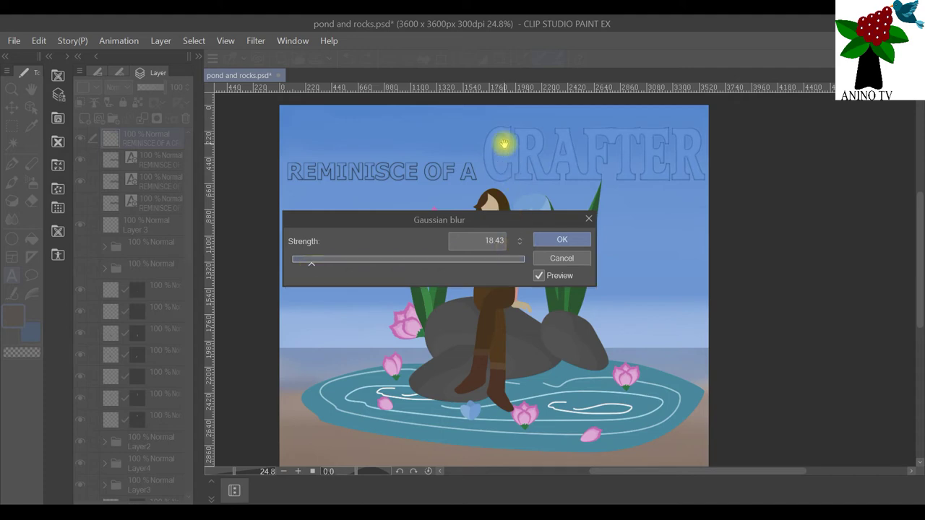
pyautogui.scroll(3, 506, 141)
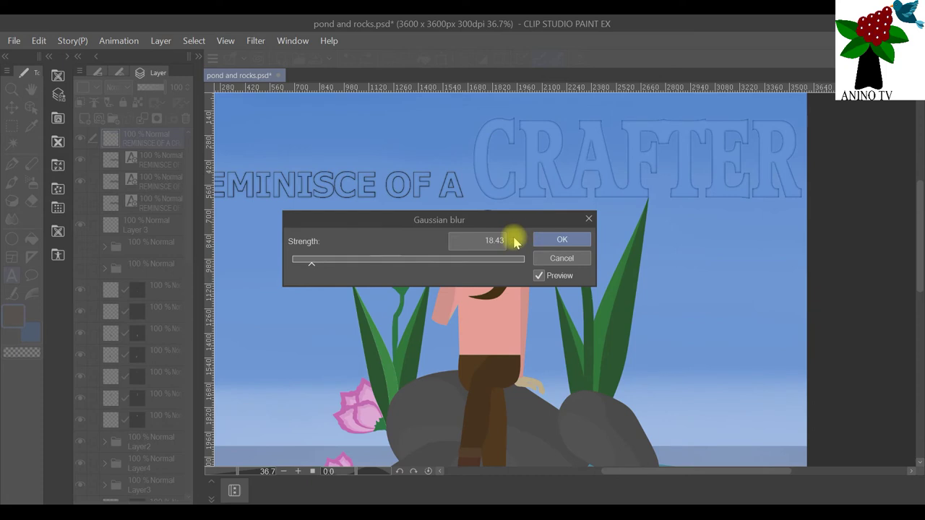
pyautogui.click(521, 241)
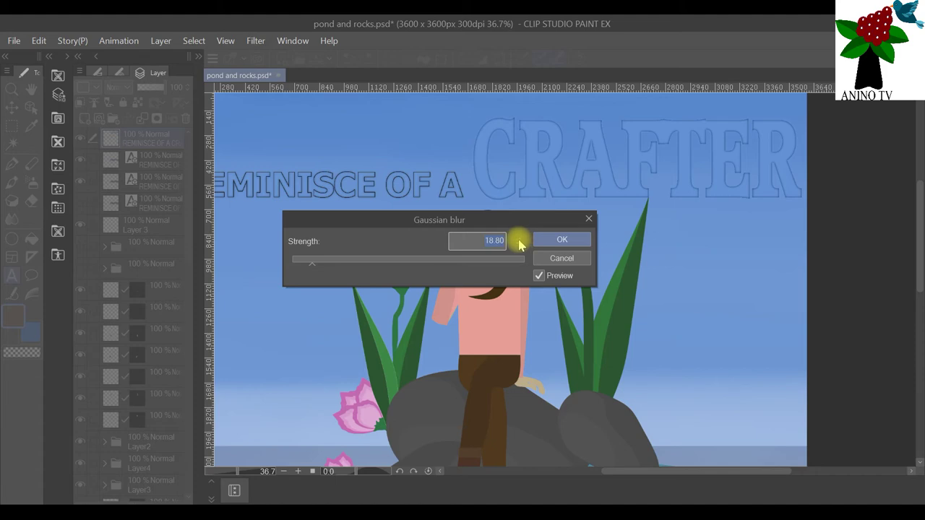
pyautogui.moveTo(312, 266); pyautogui.dragTo(316, 265)
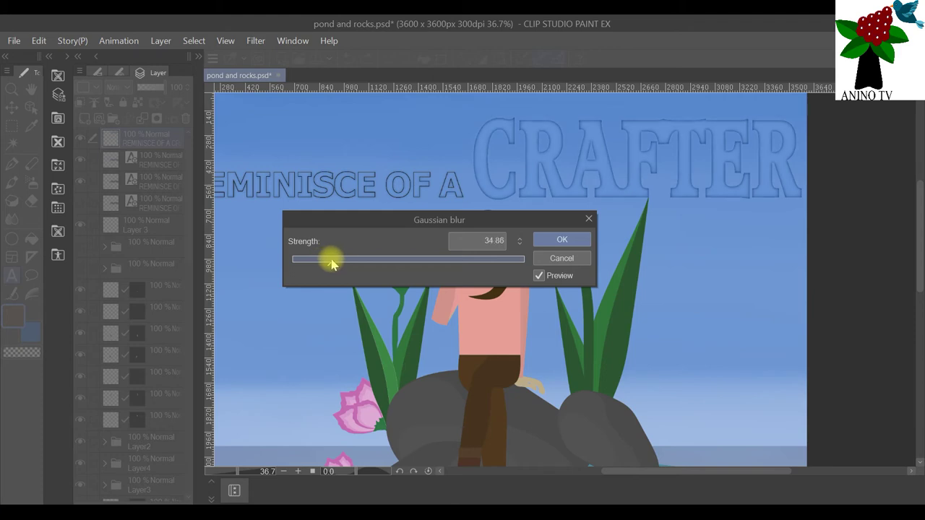
pyautogui.click(558, 240)
# Erase the words REMINISCE OF A from the blurred sky-blue title copy with a size 25 eraser.
pyautogui.scroll(-4, 489, 198)
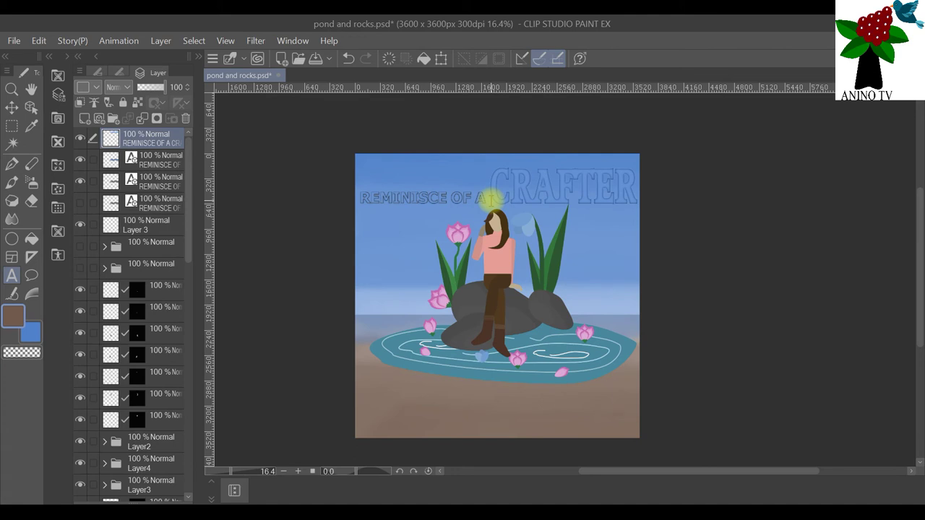
pyautogui.scroll(2, 432, 222)
pyautogui.scroll(-1, 432, 223)
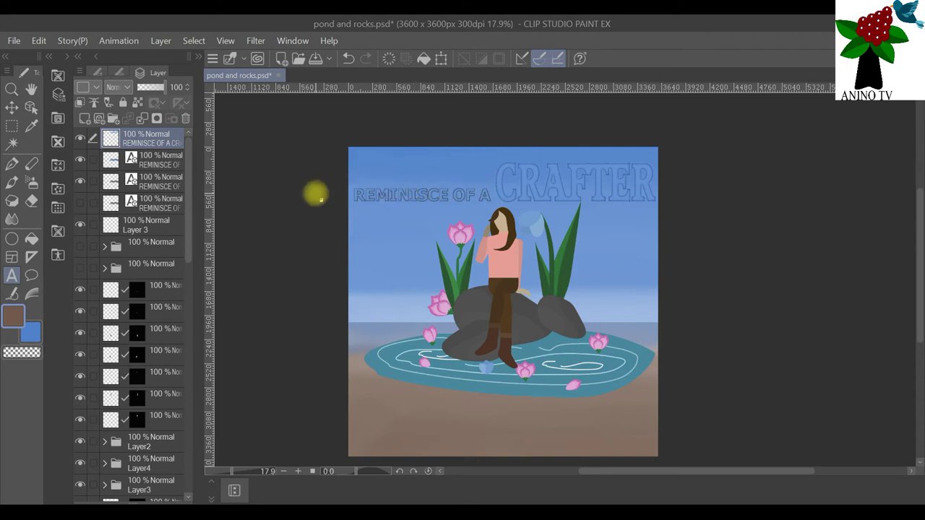
pyautogui.scroll(2, 359, 198)
pyautogui.scroll(1, 425, 211)
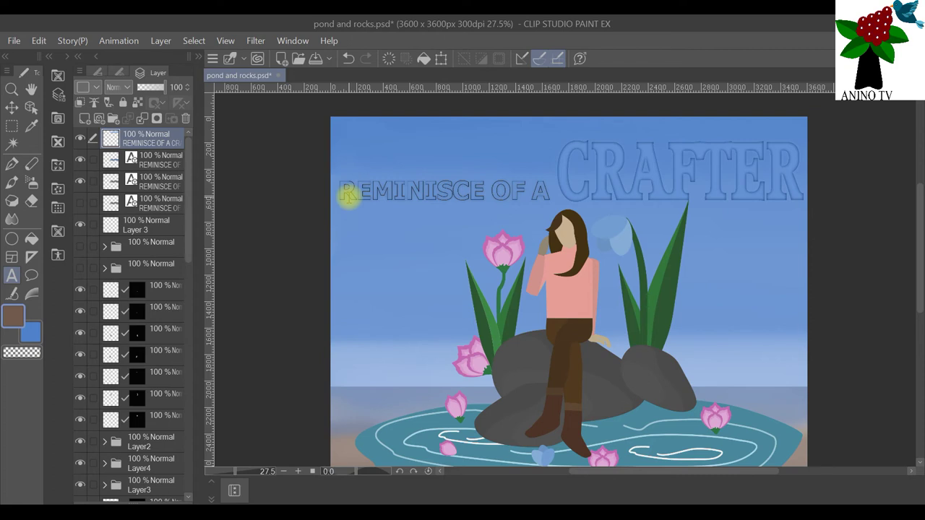
pyautogui.click(33, 203)
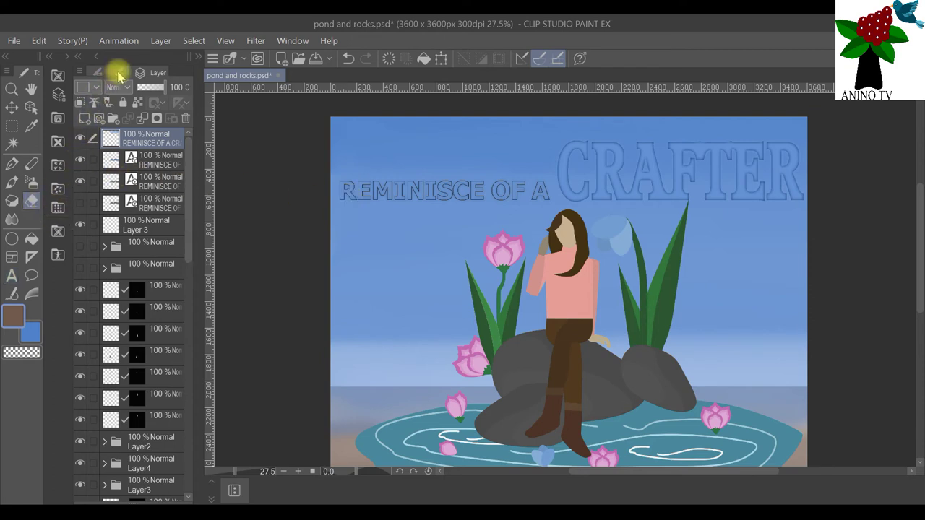
pyautogui.click(118, 73)
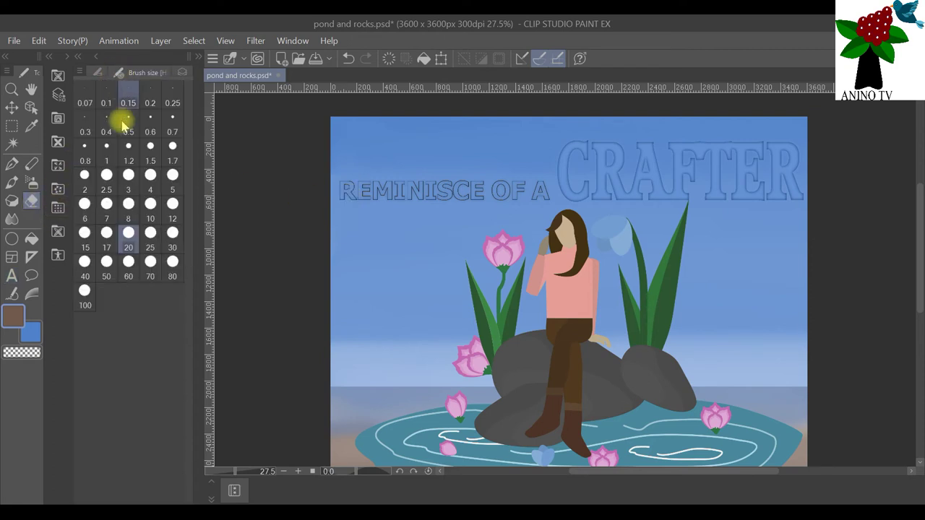
pyautogui.click(153, 242)
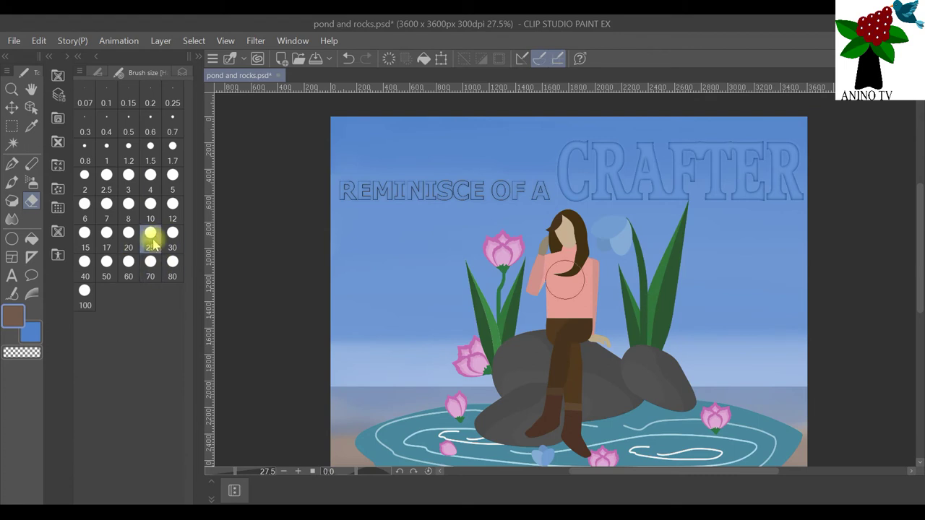
pyautogui.click(178, 75)
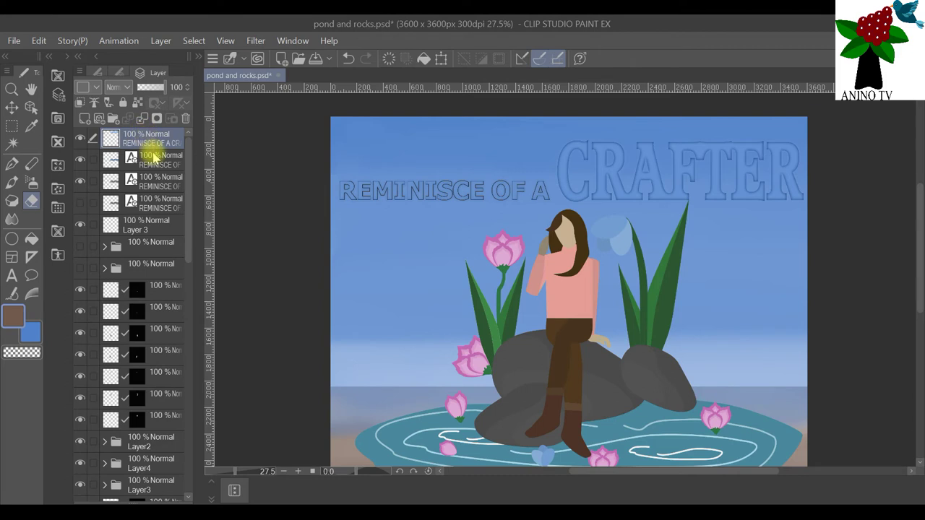
pyautogui.click(528, 162)
pyautogui.moveTo(527, 162)
pyautogui.mouseDown()
pyautogui.moveTo(527, 200)
pyautogui.moveTo(490, 250)
pyautogui.moveTo(517, 215)
pyautogui.moveTo(533, 239)
pyautogui.moveTo(527, 219)
pyautogui.moveTo(537, 215)
pyautogui.moveTo(479, 205)
pyautogui.moveTo(440, 231)
pyautogui.moveTo(380, 145)
pyautogui.moveTo(350, 195)
pyautogui.moveTo(338, 259)
pyautogui.moveTo(352, 208)
pyautogui.moveTo(451, 197)
pyautogui.moveTo(345, 192)
pyautogui.moveTo(464, 197)
pyautogui.moveTo(517, 180)
pyautogui.moveTo(530, 205)
pyautogui.moveTo(529, 182)
pyautogui.moveTo(498, 213)
pyautogui.moveTo(463, 181)
pyautogui.moveTo(340, 238)
pyautogui.moveTo(334, 212)
pyautogui.mouseUp()
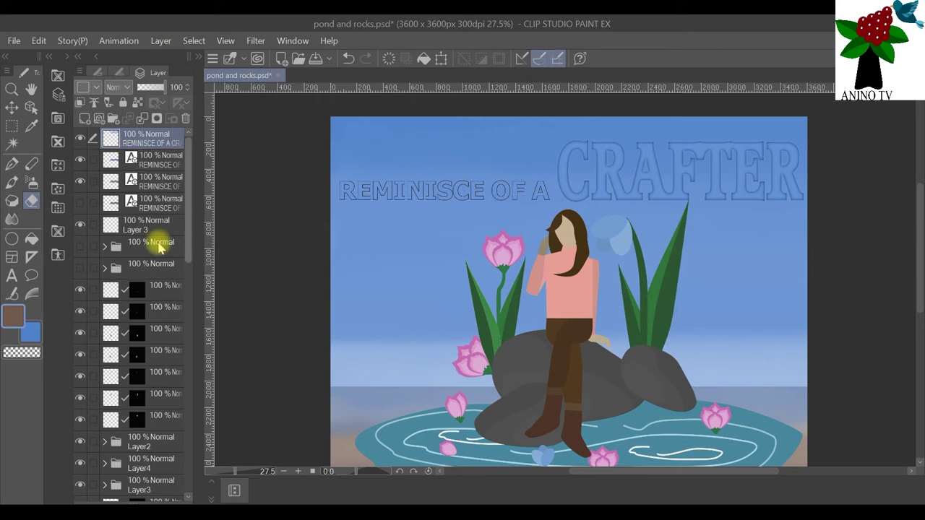
# Hide the blurred sky-blue title copy and rasterize the dark blue title layer below it.
pyautogui.click(147, 162)
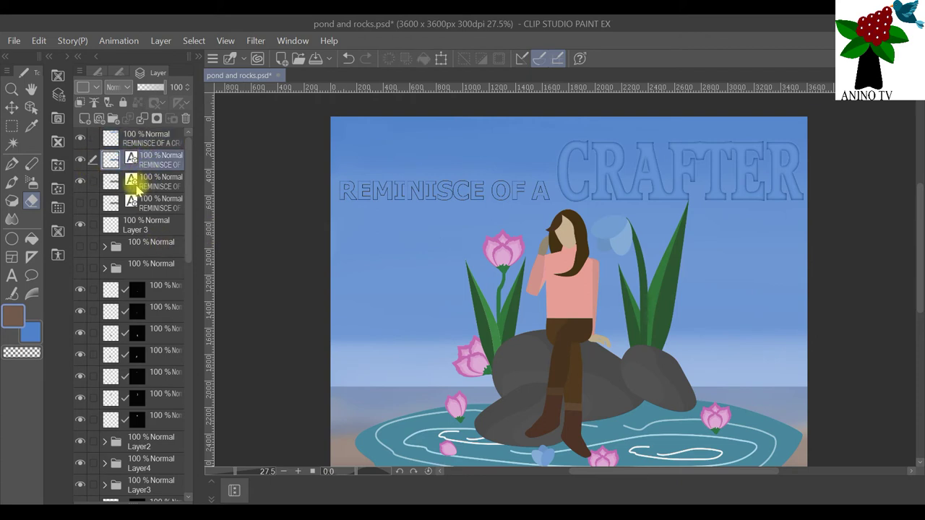
pyautogui.click(80, 139)
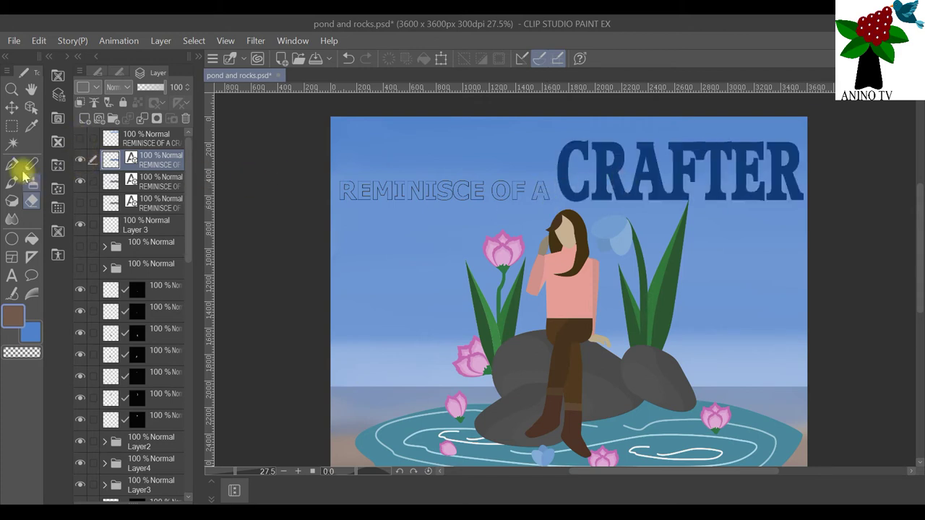
pyautogui.rightClick(148, 154)
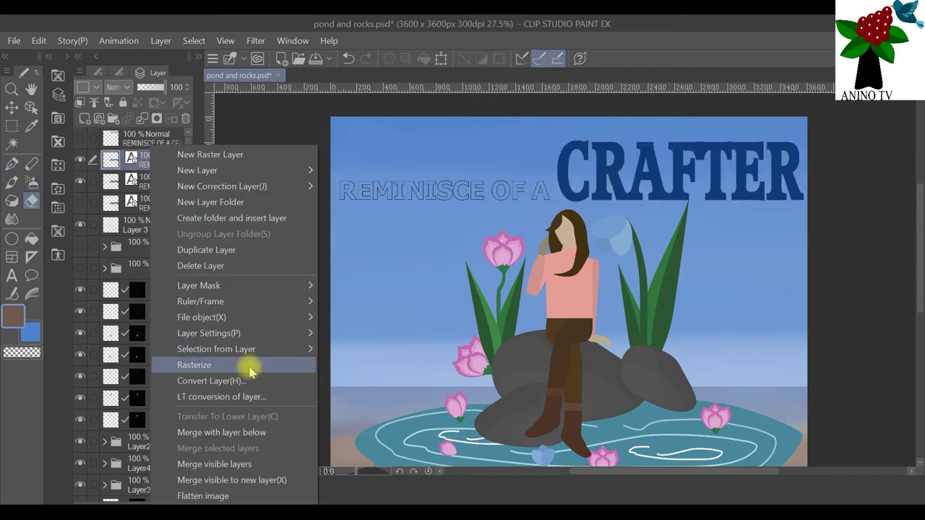
pyautogui.click(249, 371)
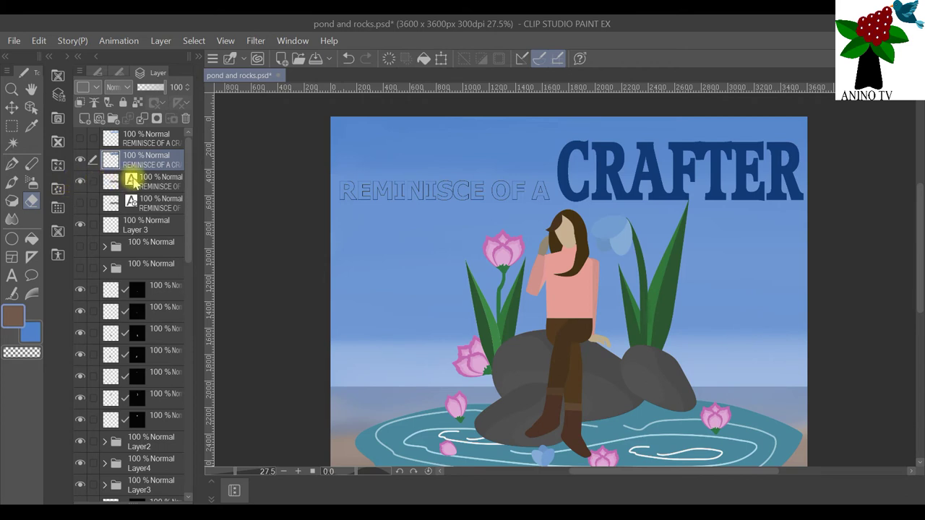
# Hide the dark blue title layer and recolor the words REMINISCE OF A in the black title copy to 1F2B3D from the color history.
pyautogui.click(81, 181)
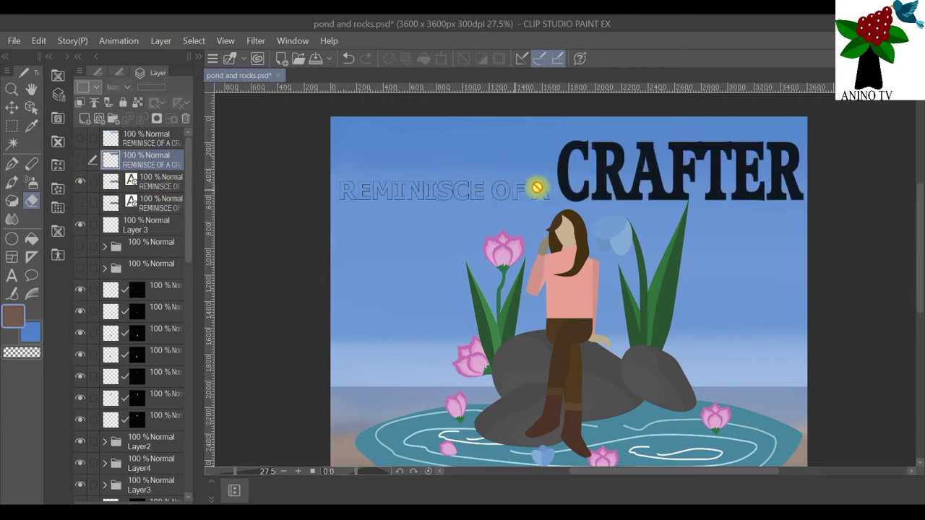
pyautogui.click(157, 186)
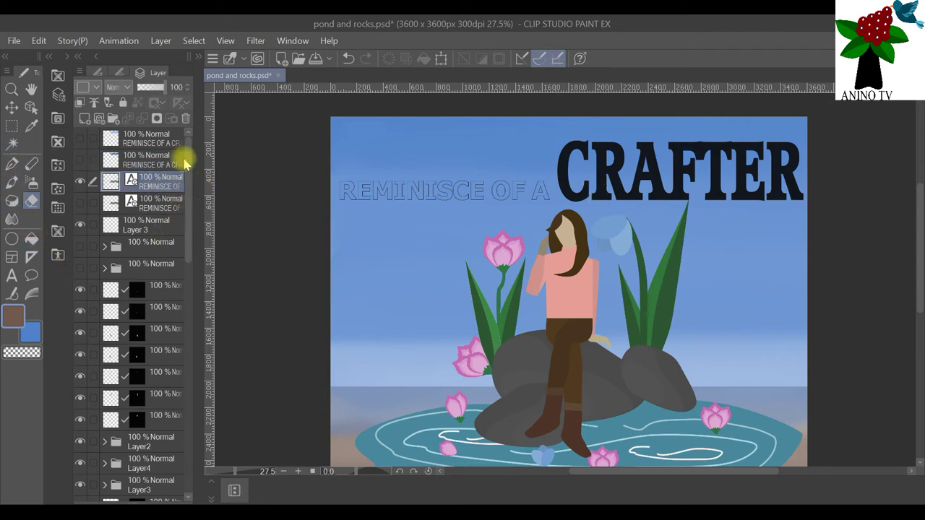
pyautogui.click(12, 279)
pyautogui.click(549, 182)
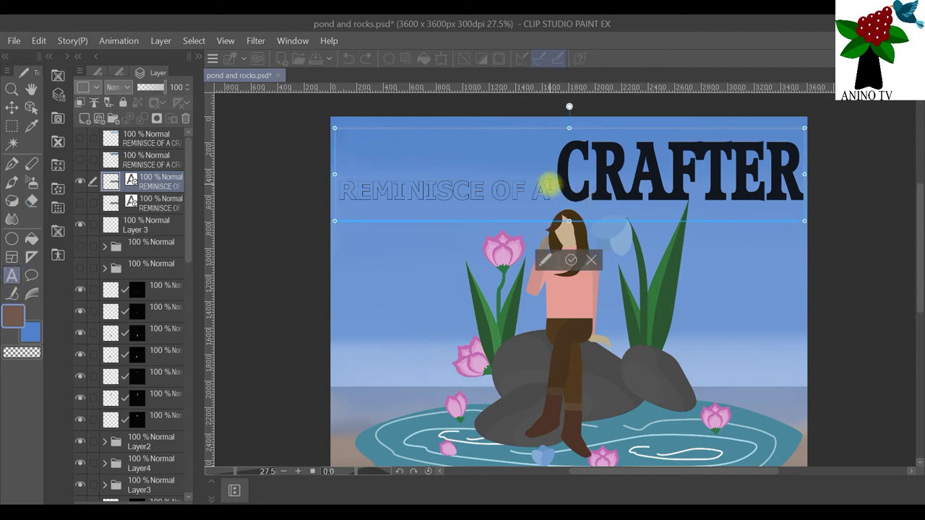
pyautogui.moveTo(549, 182); pyautogui.dragTo(330, 186)
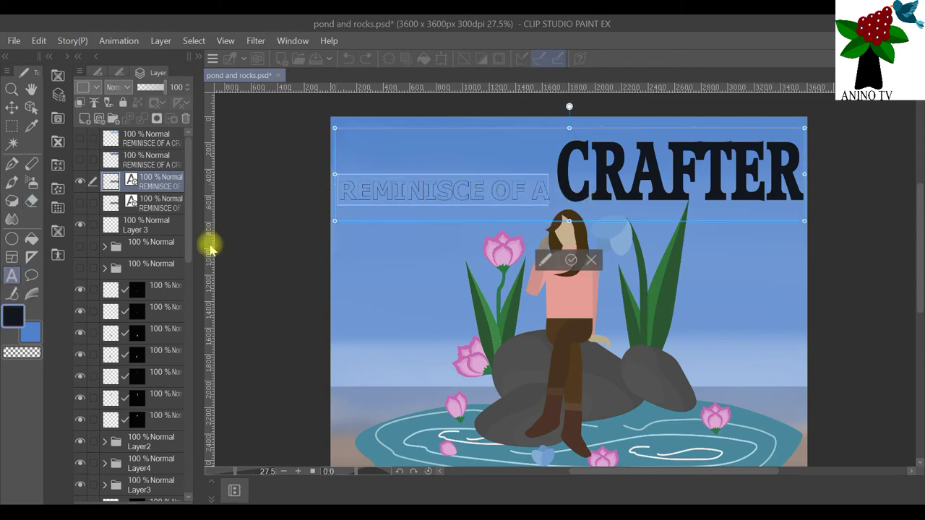
pyautogui.click(546, 260)
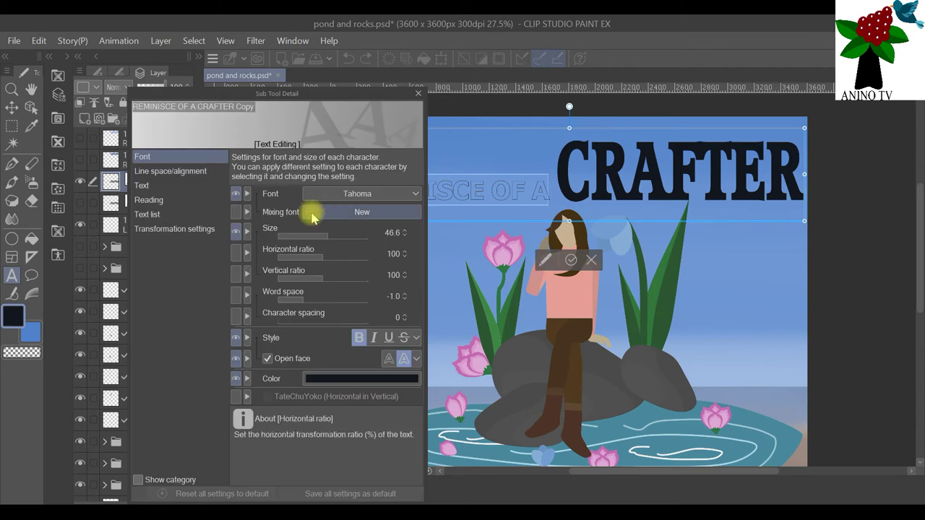
pyautogui.click(371, 377)
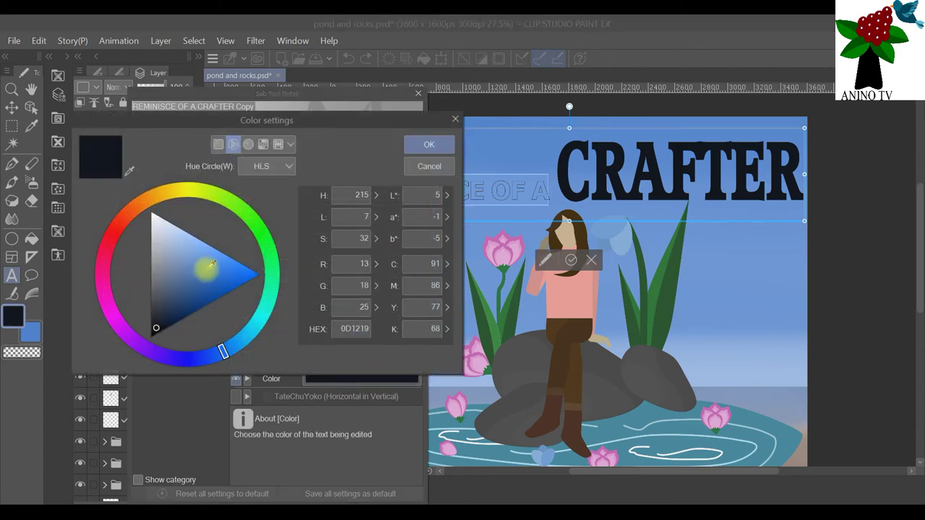
pyautogui.click(290, 144)
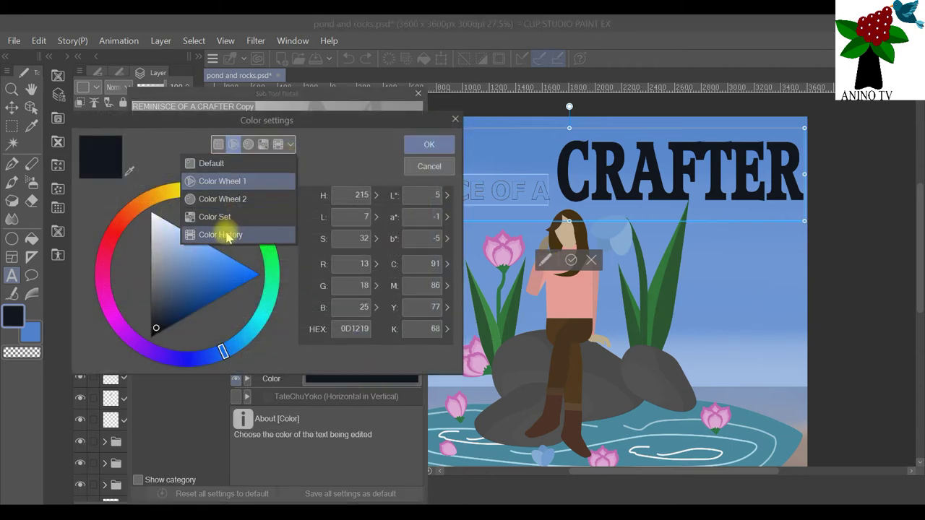
pyautogui.click(231, 233)
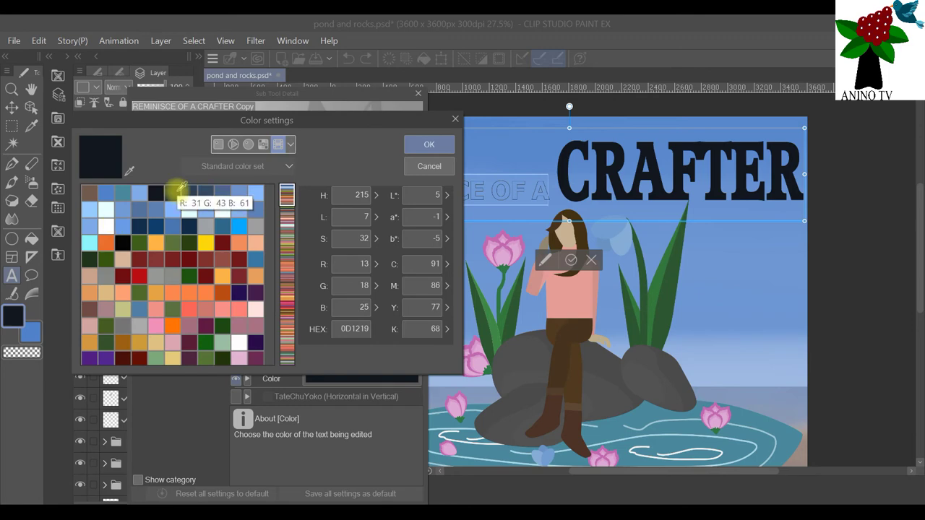
pyautogui.click(174, 192)
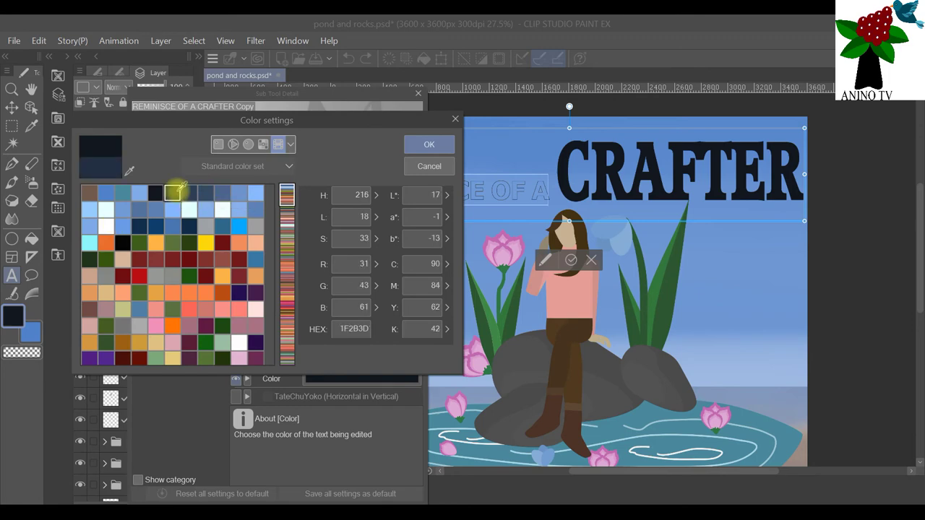
pyautogui.click(427, 144)
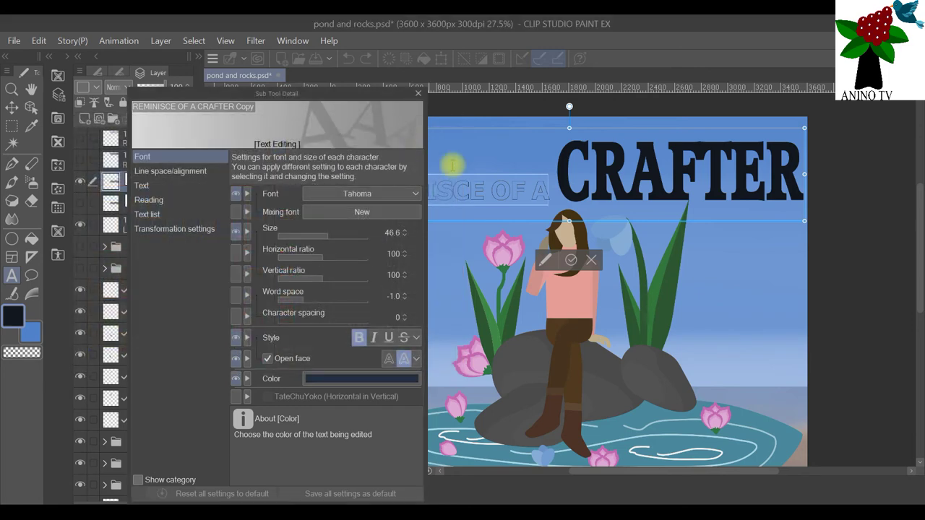
pyautogui.click(570, 261)
pyautogui.click(417, 94)
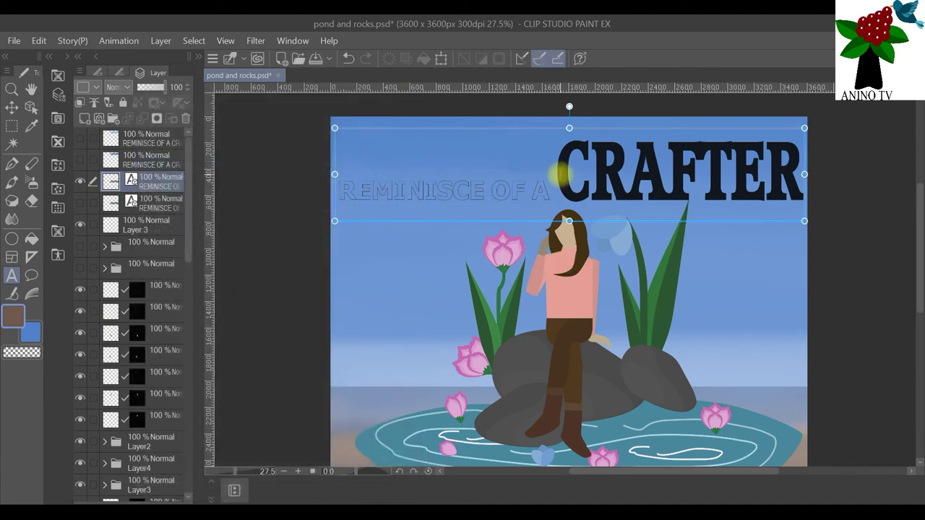
# Delete the word CRAFTER from the black title copy, keeping only REMINISCE OF A.
pyautogui.click(559, 173)
pyautogui.moveTo(562, 170); pyautogui.dragTo(802, 189)
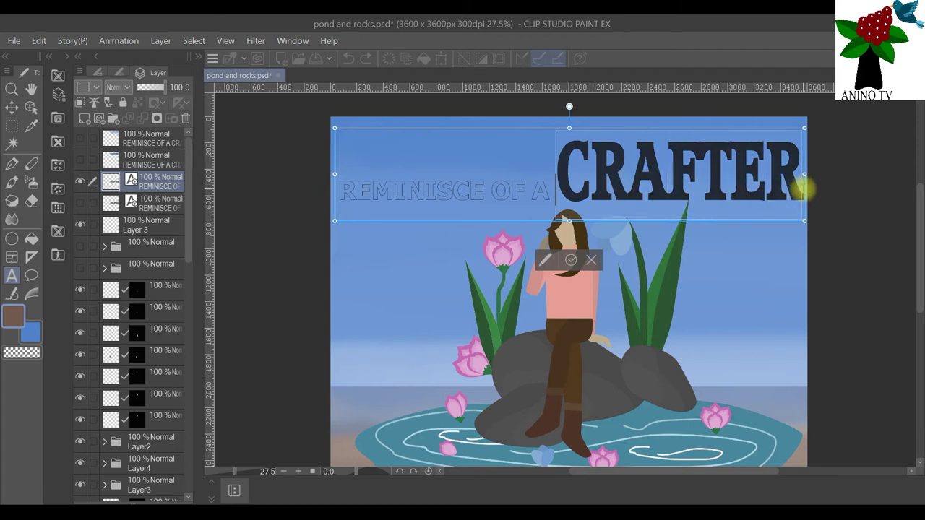
pyautogui.press('BackSpace')
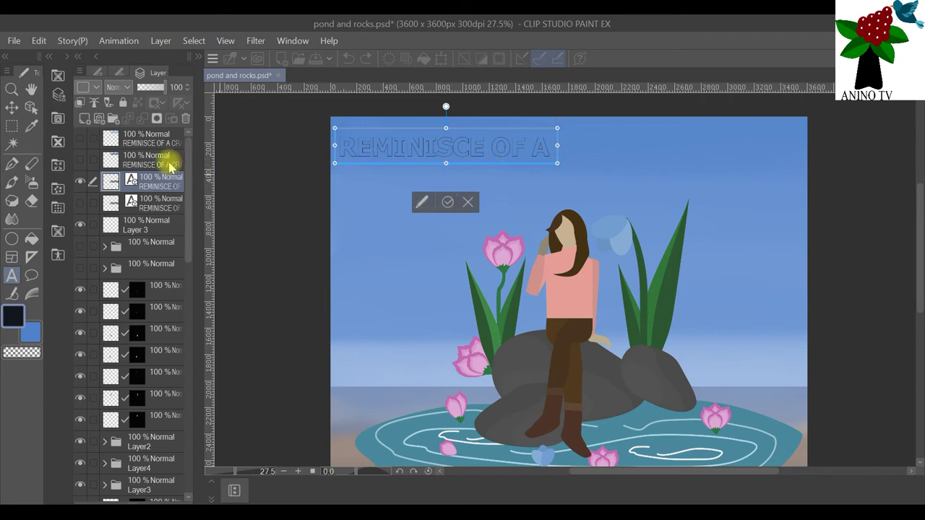
# Undo the deletion of CRAFTER from the black title copy, briefly showing the dark blue title copy for comparison.
pyautogui.click(81, 165)
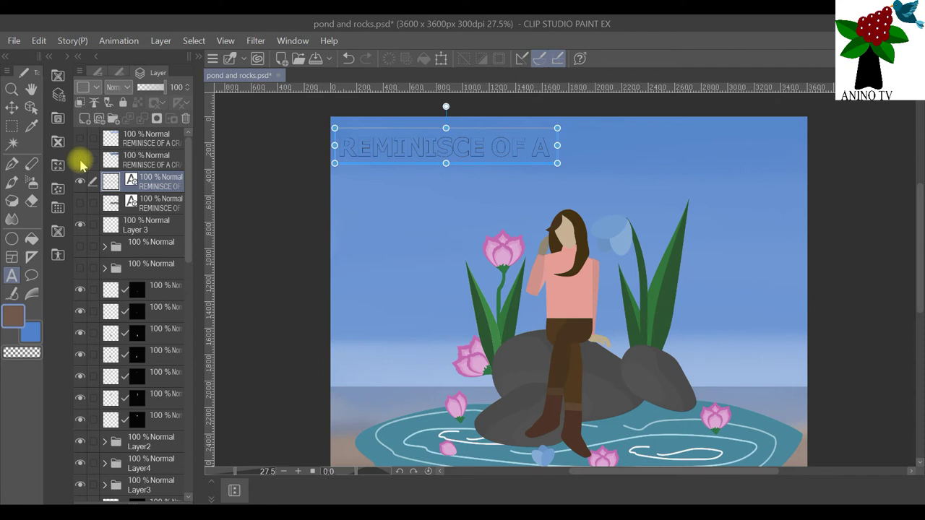
pyautogui.click(81, 160)
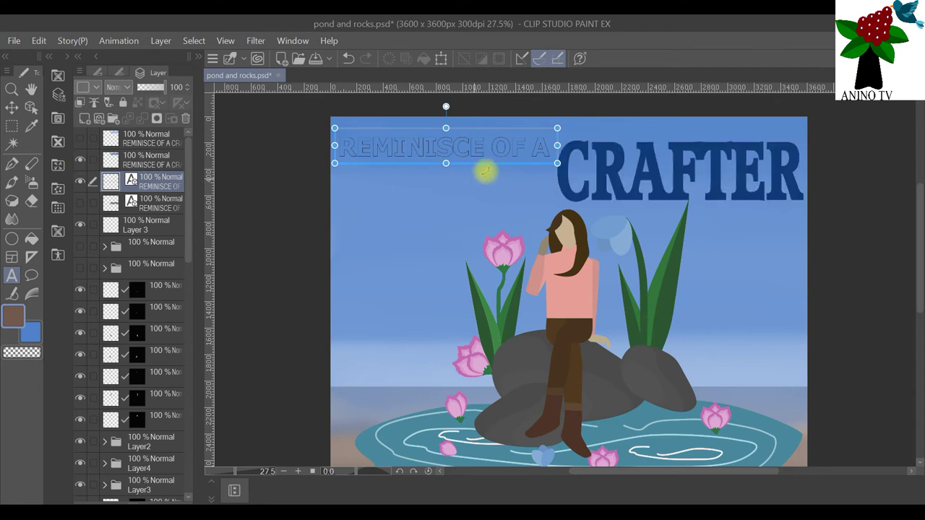
pyautogui.click(44, 42)
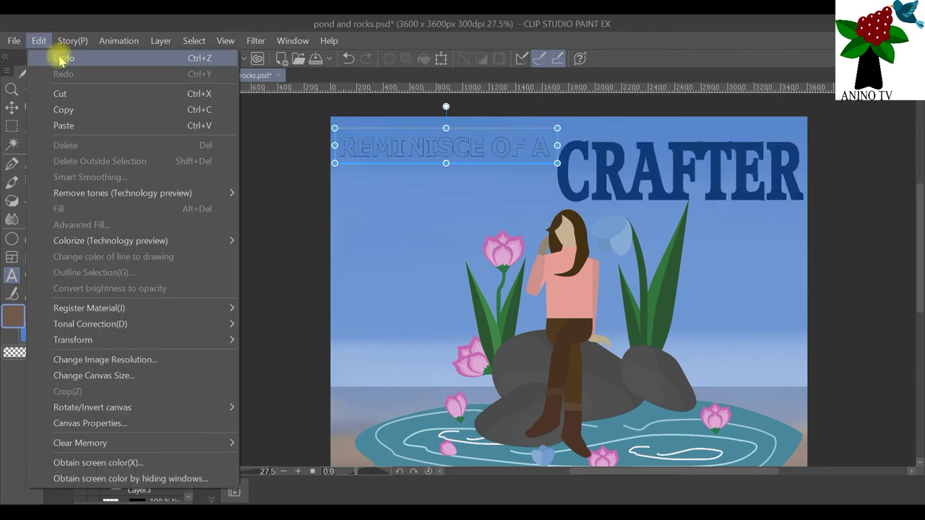
pyautogui.click(59, 58)
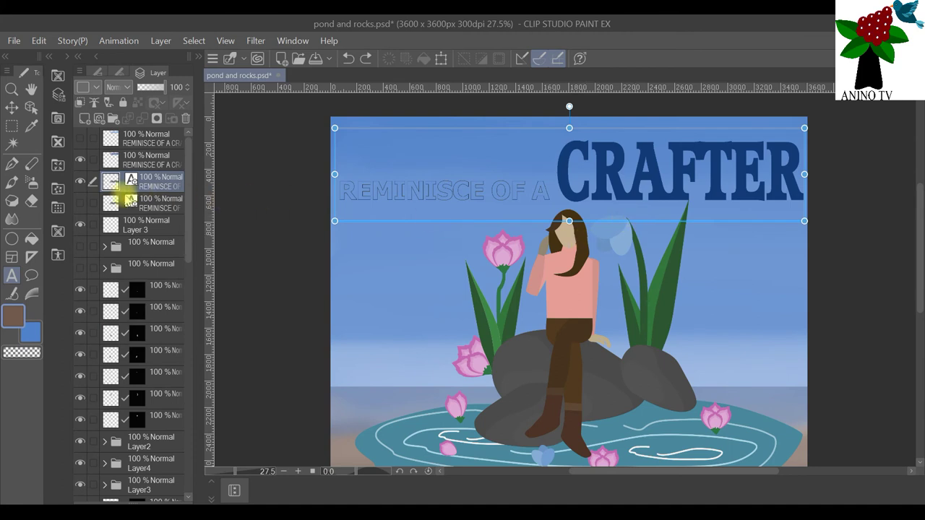
pyautogui.click(81, 160)
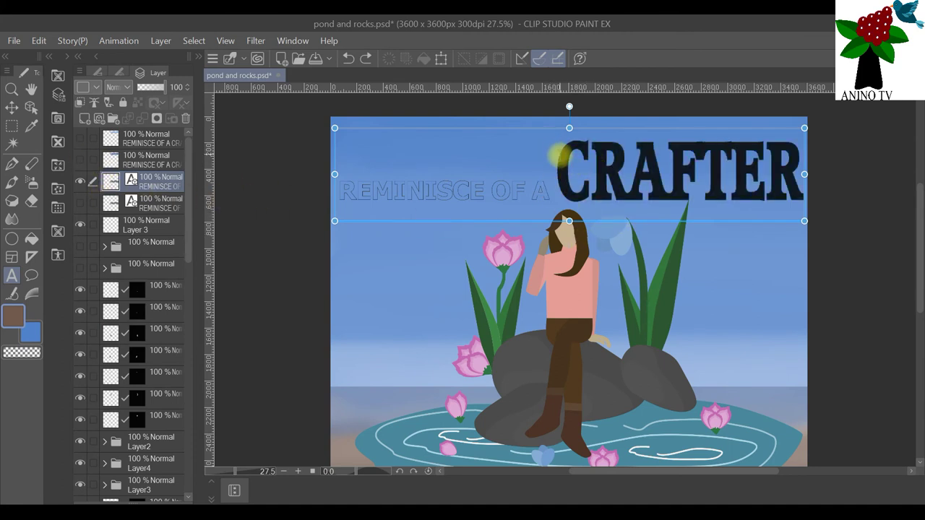
# Recolor the word CRAFTER in the black title copy to the sky blue 6996D5 sampled from the canvas.
pyautogui.click(554, 155)
pyautogui.moveTo(555, 155); pyautogui.dragTo(804, 168)
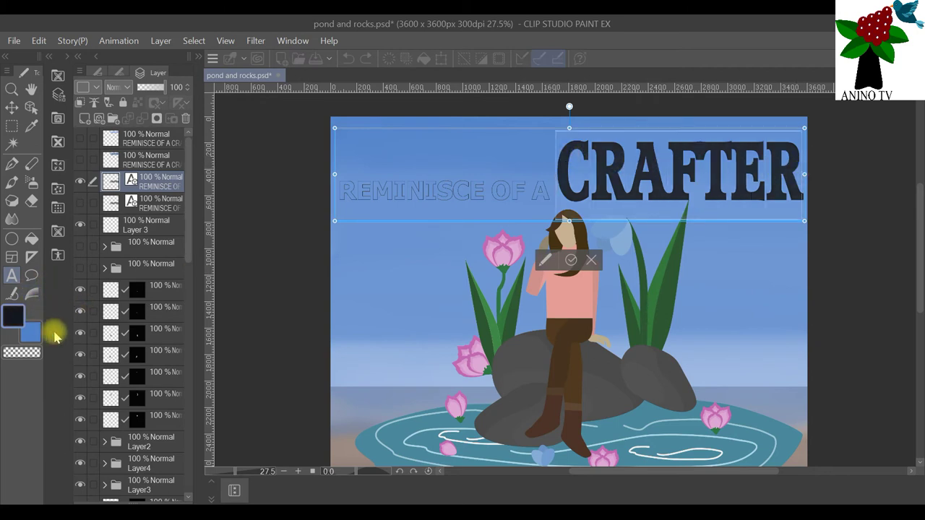
pyautogui.click(549, 261)
pyautogui.click(361, 379)
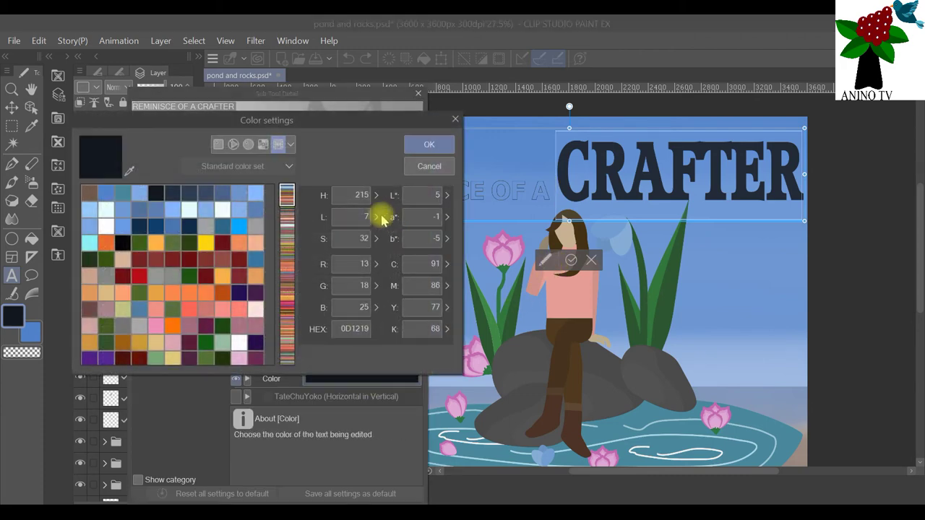
pyautogui.click(130, 171)
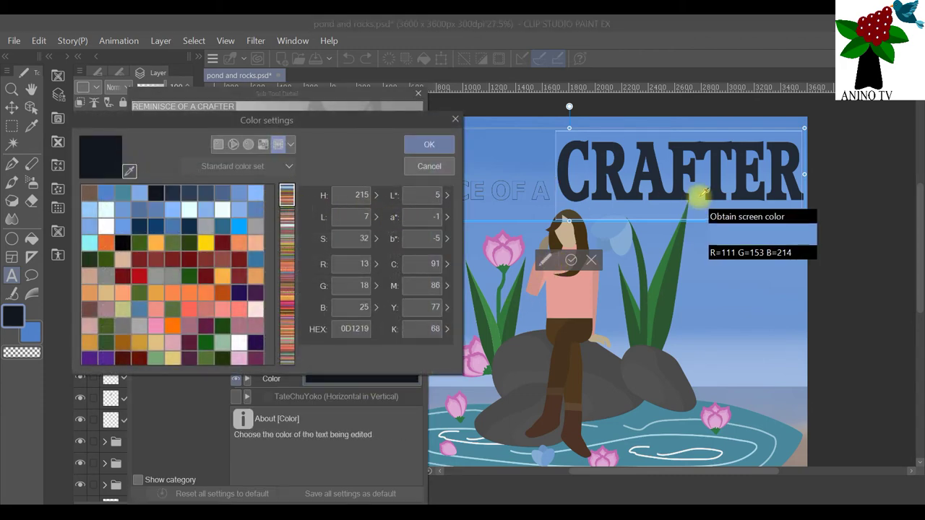
pyautogui.click(629, 182)
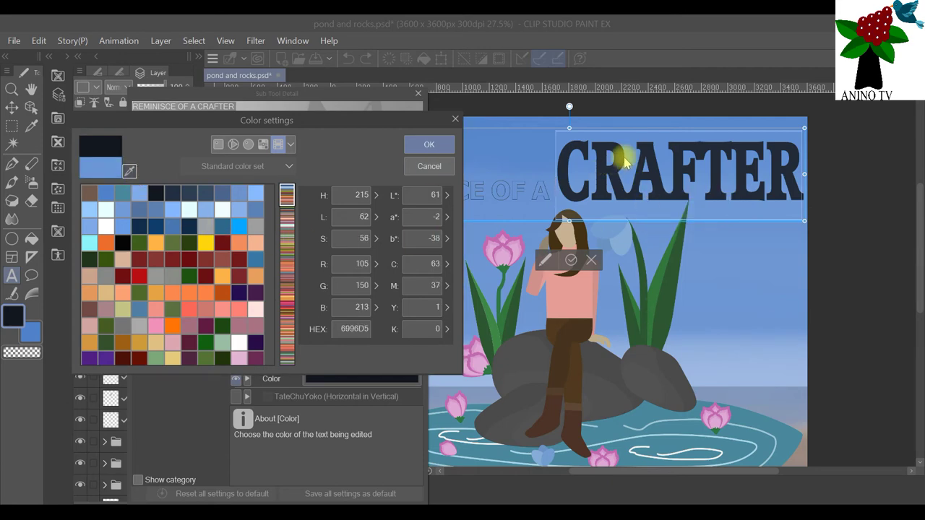
pyautogui.click(429, 144)
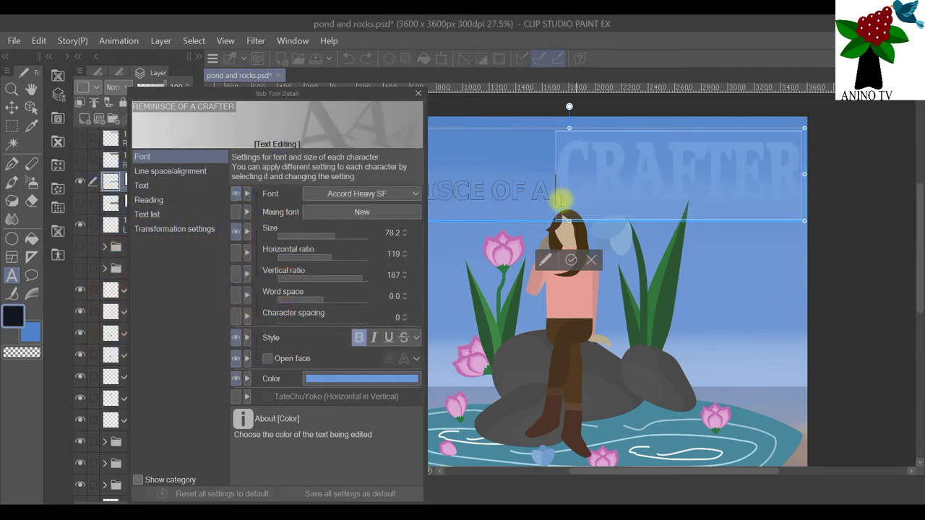
pyautogui.click(419, 94)
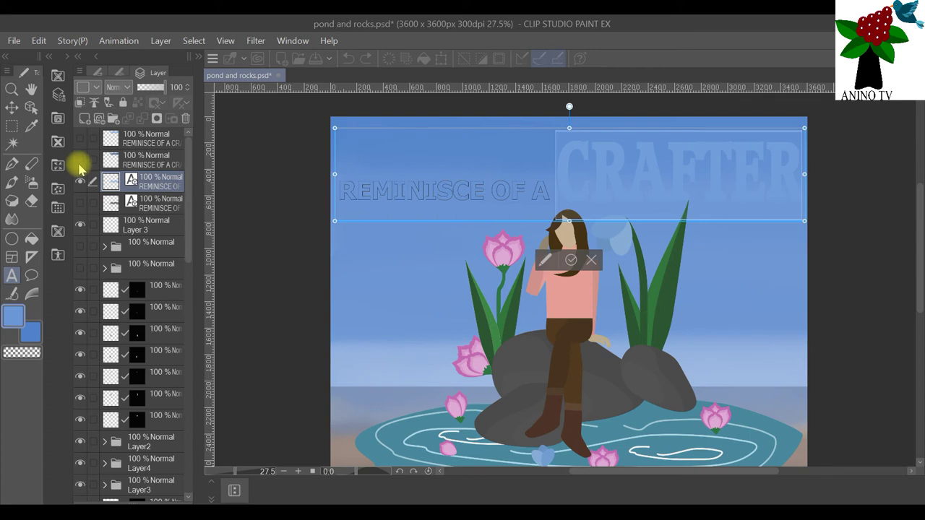
# Finish the text edit, show both rasterized title copies above it, and toggle the recolored copy's visibility to compare the stacked title.
pyautogui.press('Escape')
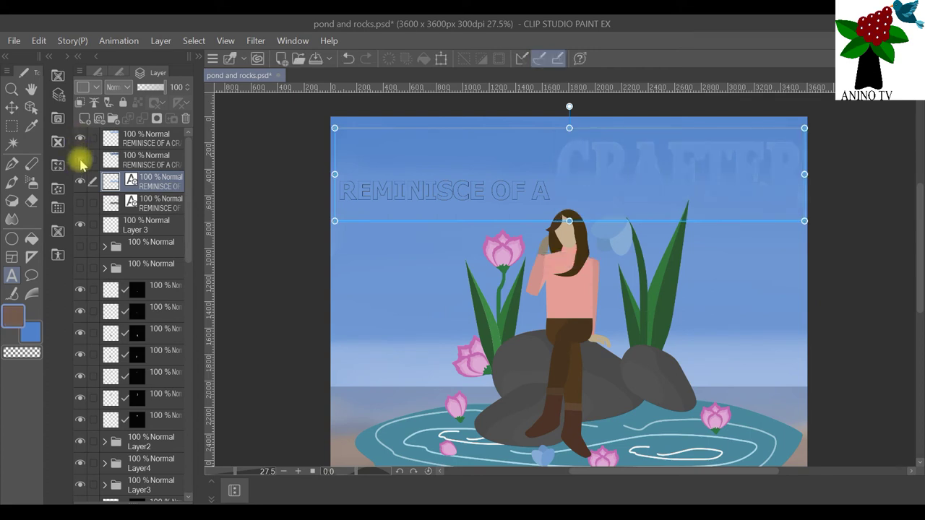
pyautogui.scroll(-3, 759, 176)
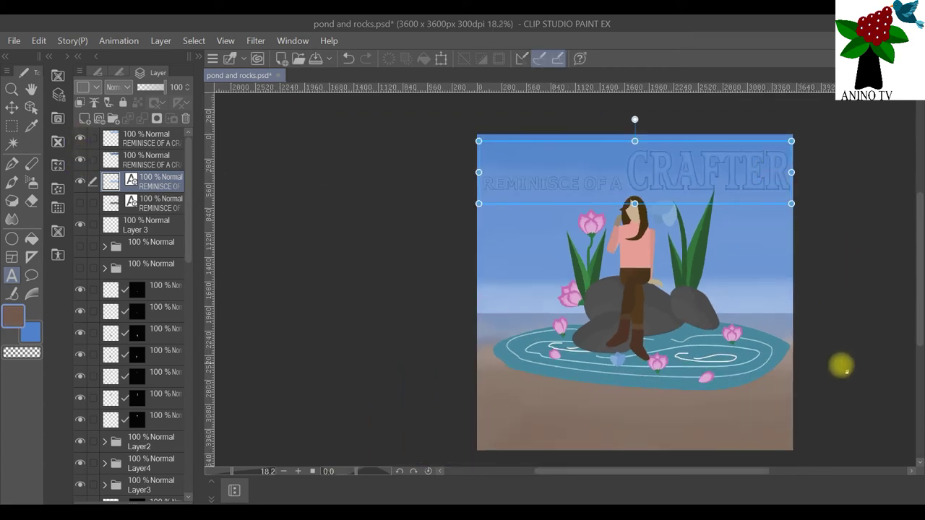
pyautogui.moveTo(744, 475); pyautogui.dragTo(759, 470)
pyautogui.scroll(-1, 720, 307)
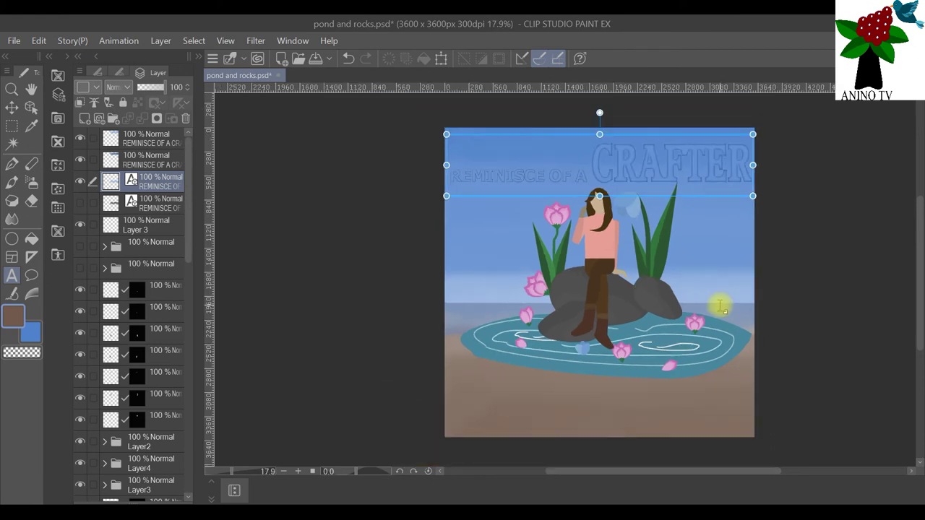
pyautogui.moveTo(915, 279); pyautogui.dragTo(916, 294)
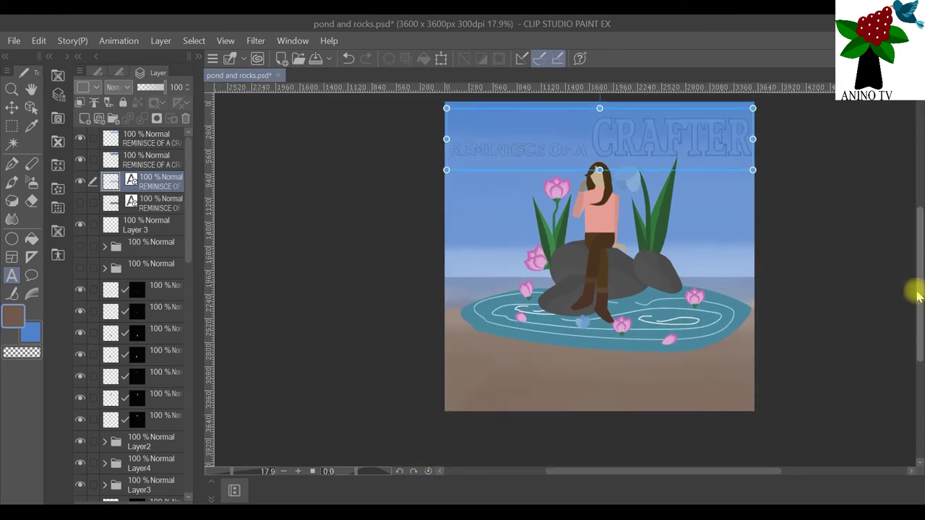
pyautogui.scroll(1, 783, 166)
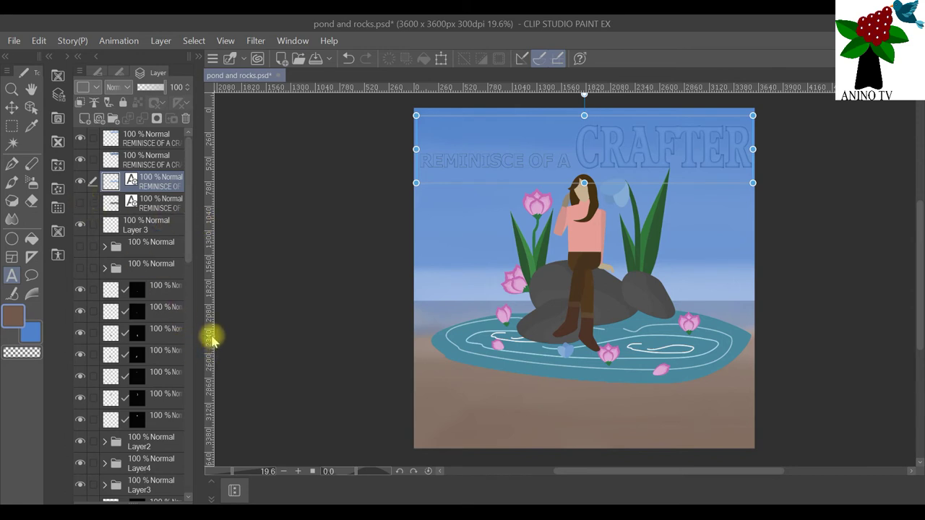
pyautogui.click(81, 182)
pyautogui.click(81, 181)
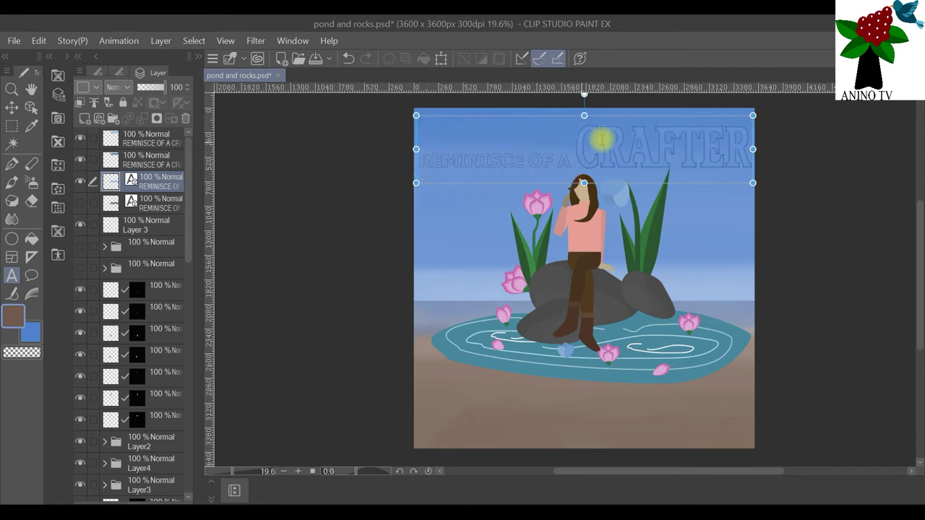
pyautogui.scroll(-1, 733, 146)
pyautogui.scroll(1, 722, 151)
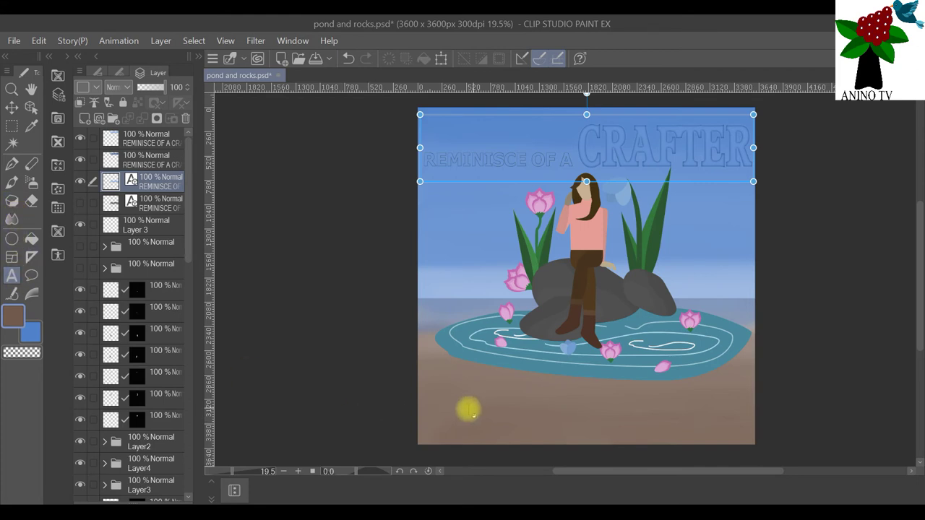
# Add a text layer with the author's full name on the sand below the pond.
pyautogui.click(523, 428)
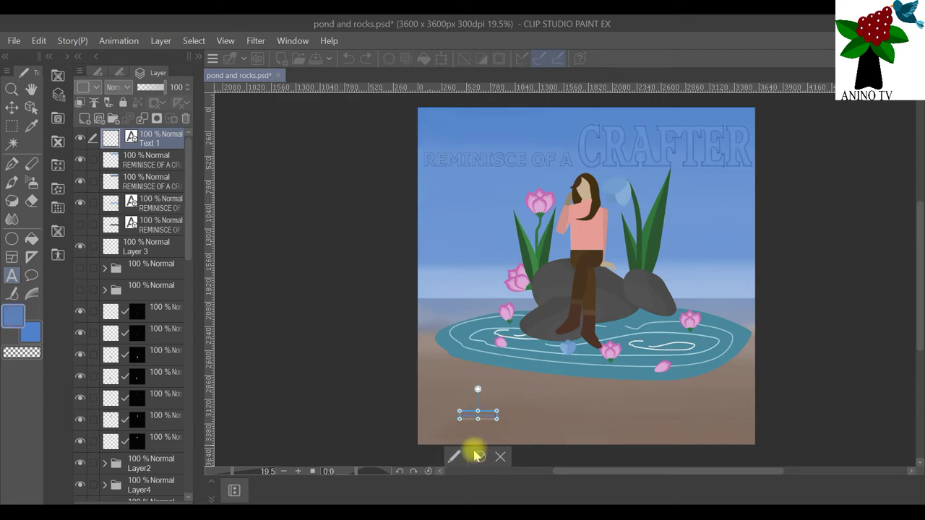
pyautogui.scroll(3, 504, 426)
pyautogui.scroll(2, 498, 413)
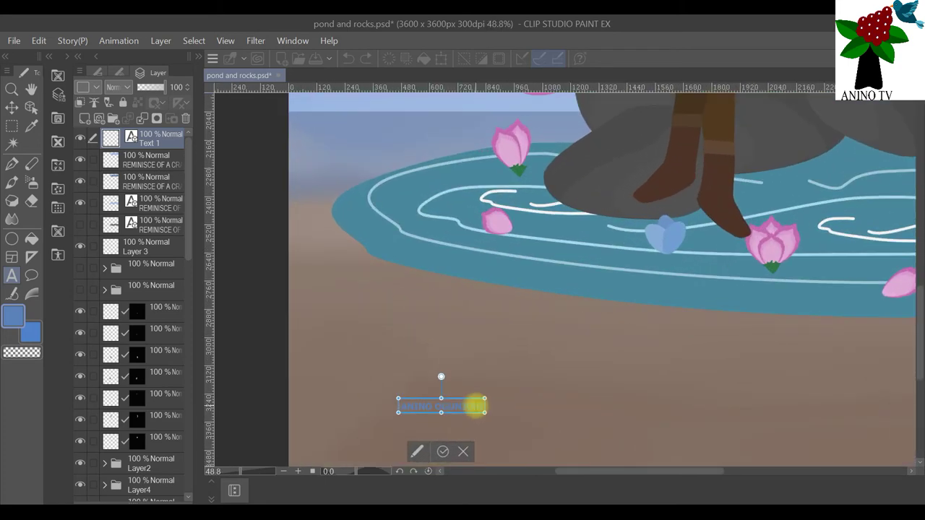
# Recolor the whole author name text to the pale cyan E6FFFF from the color history.
pyautogui.moveTo(482, 409); pyautogui.dragTo(422, 408)
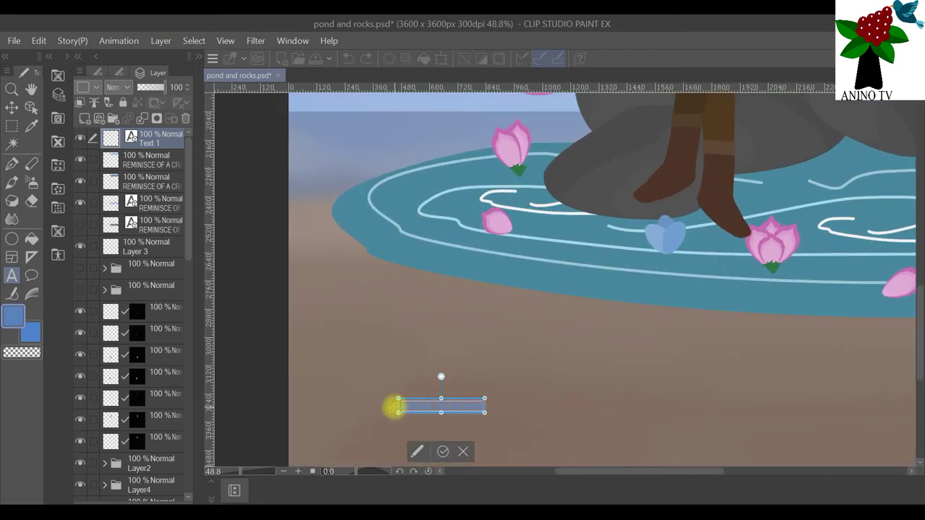
pyautogui.click(419, 452)
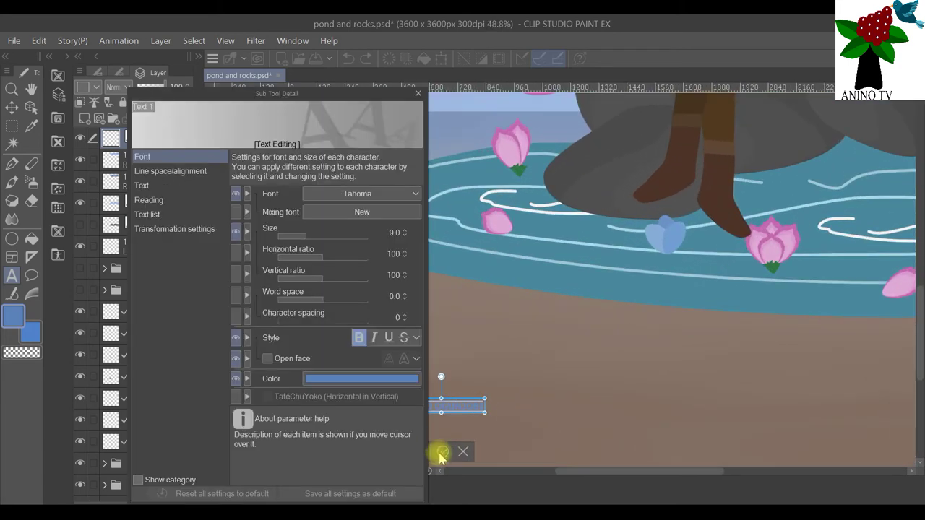
pyautogui.click(376, 380)
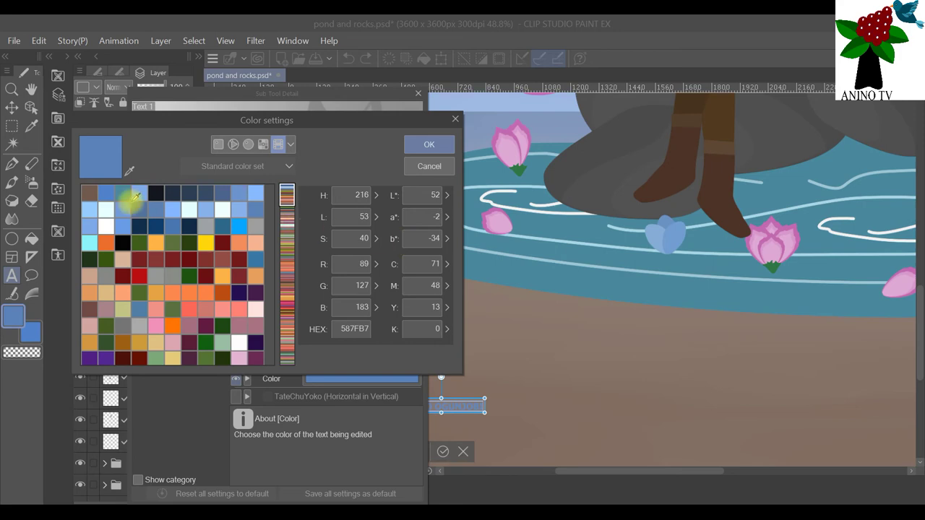
pyautogui.click(105, 208)
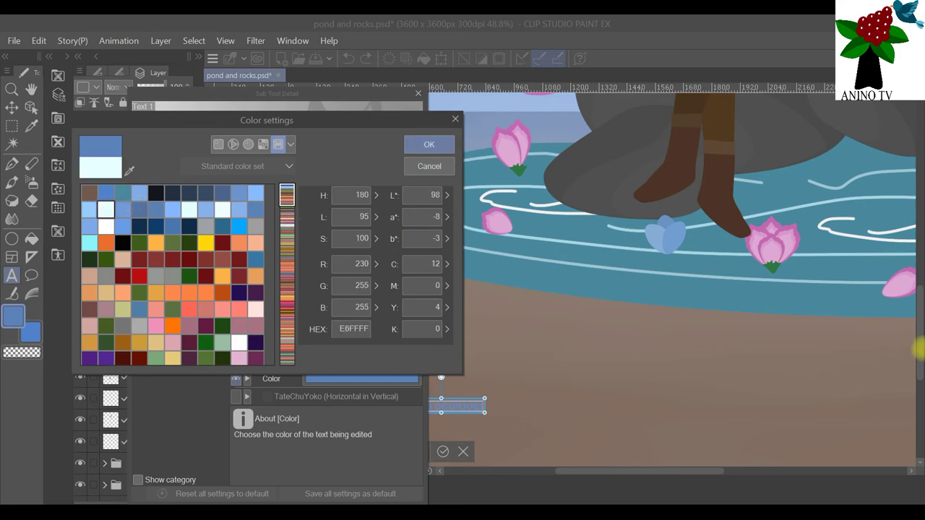
pyautogui.click(427, 145)
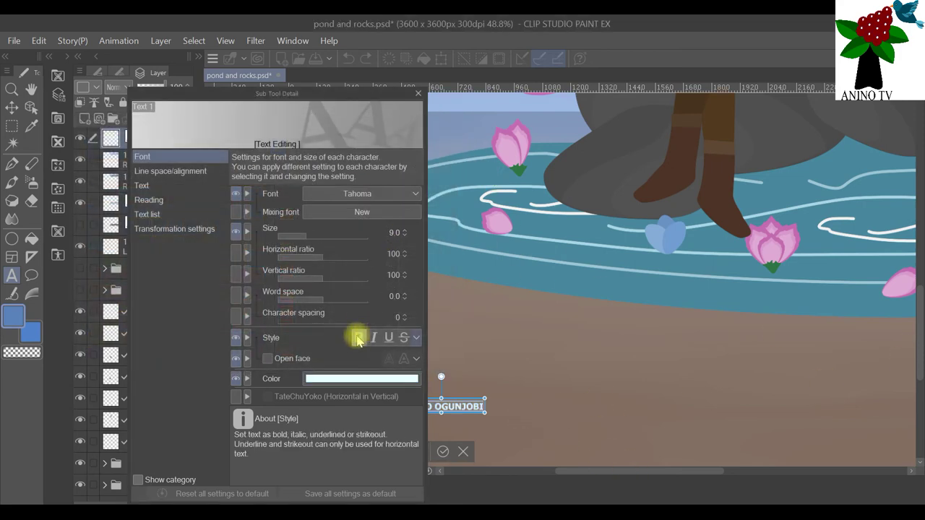
# Set the author name's font to Accord Heavy SF.
pyautogui.click(408, 192)
pyautogui.scroll(4, 412, 365)
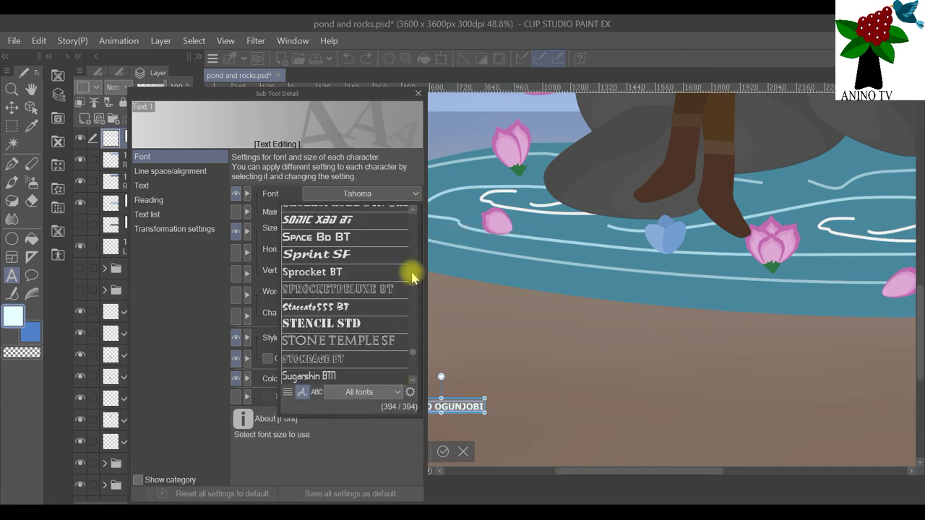
pyautogui.moveTo(419, 217); pyautogui.dragTo(412, 207)
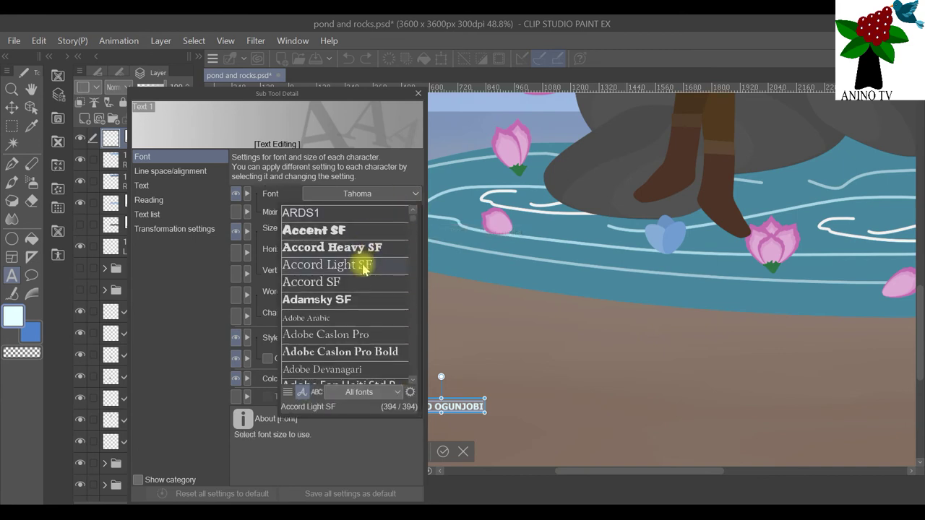
pyautogui.scroll(-1, 363, 271)
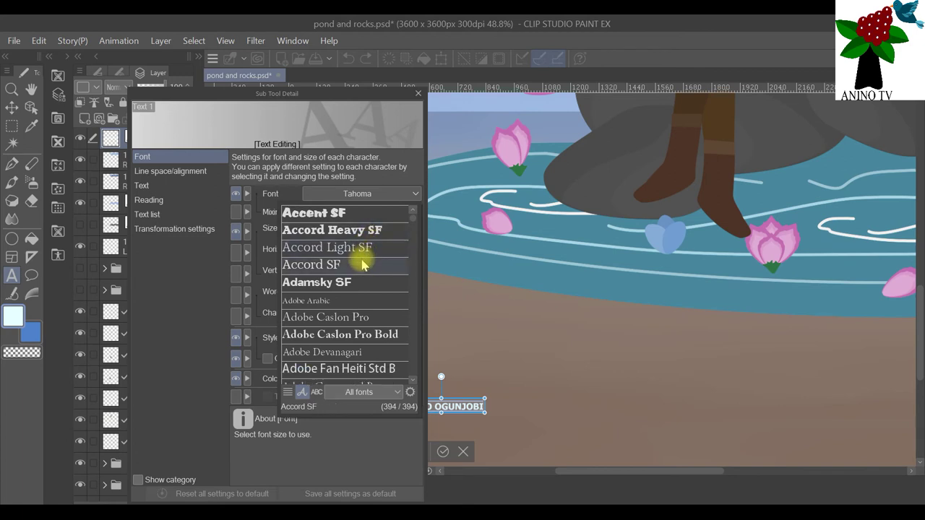
pyautogui.scroll(1, 363, 256)
pyautogui.click(361, 249)
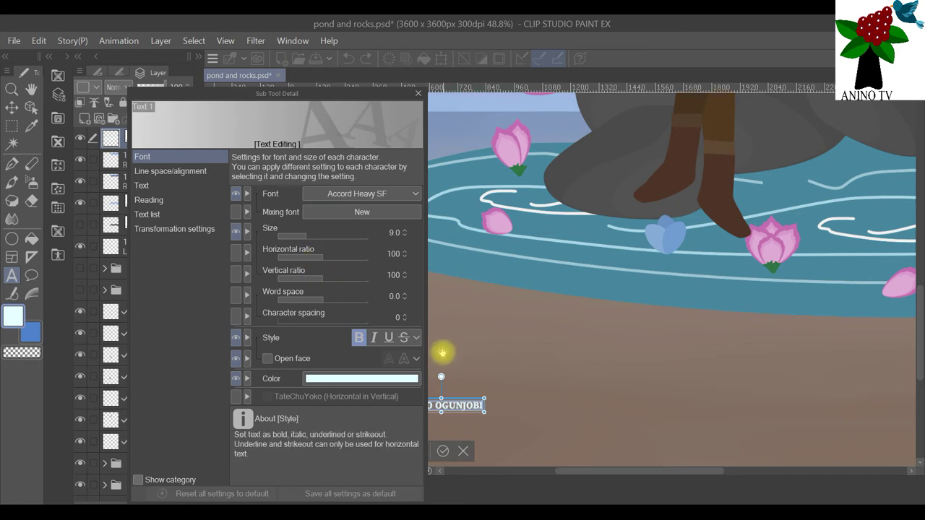
# Enlarge the author name text to size 43.3, commit it, and reopen the text for editing.
pyautogui.moveTo(306, 233); pyautogui.dragTo(328, 234)
pyautogui.scroll(-2, 591, 264)
pyautogui.scroll(-3, 591, 264)
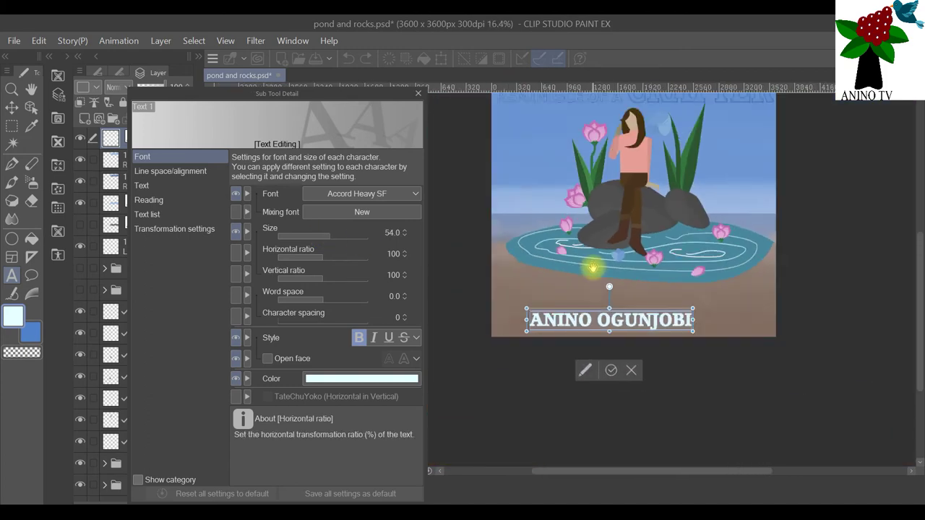
pyautogui.scroll(1, 592, 266)
pyautogui.scroll(-1, 592, 266)
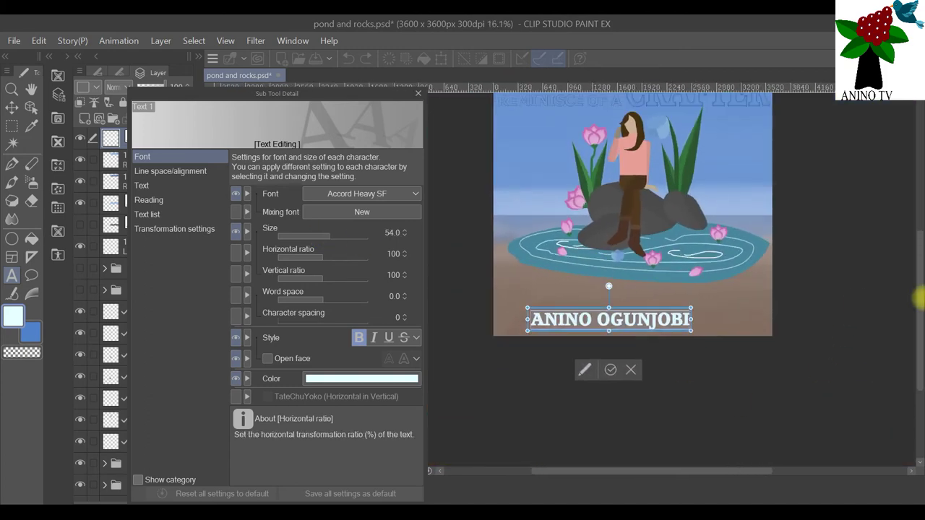
pyautogui.moveTo(920, 304); pyautogui.dragTo(917, 266)
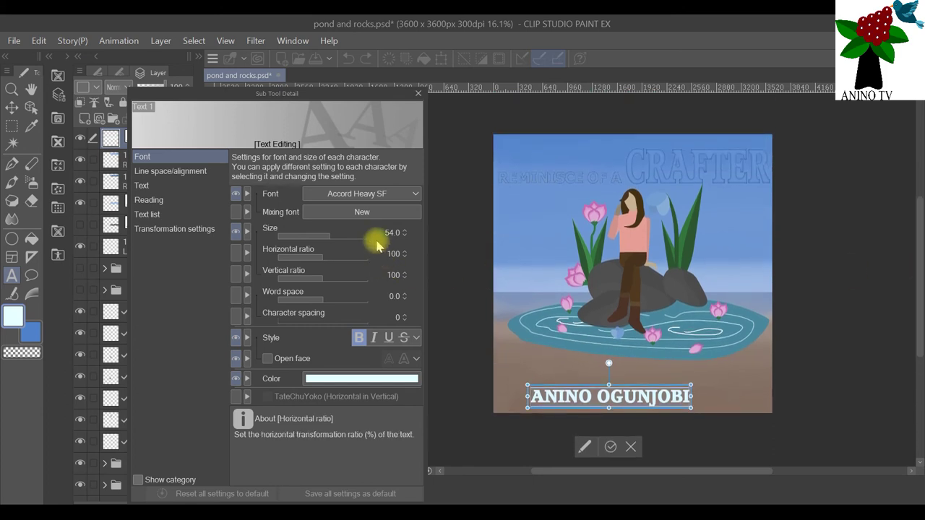
pyautogui.moveTo(320, 238); pyautogui.dragTo(327, 239)
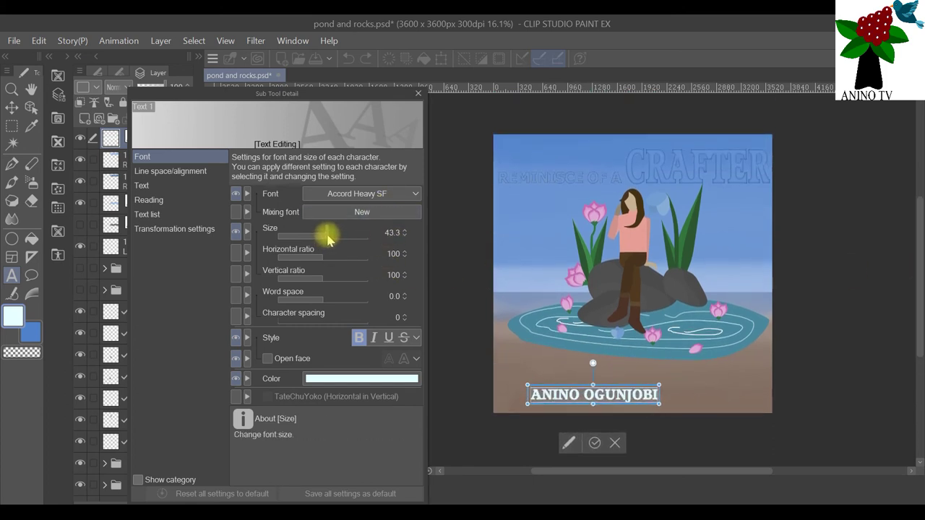
pyautogui.click(592, 443)
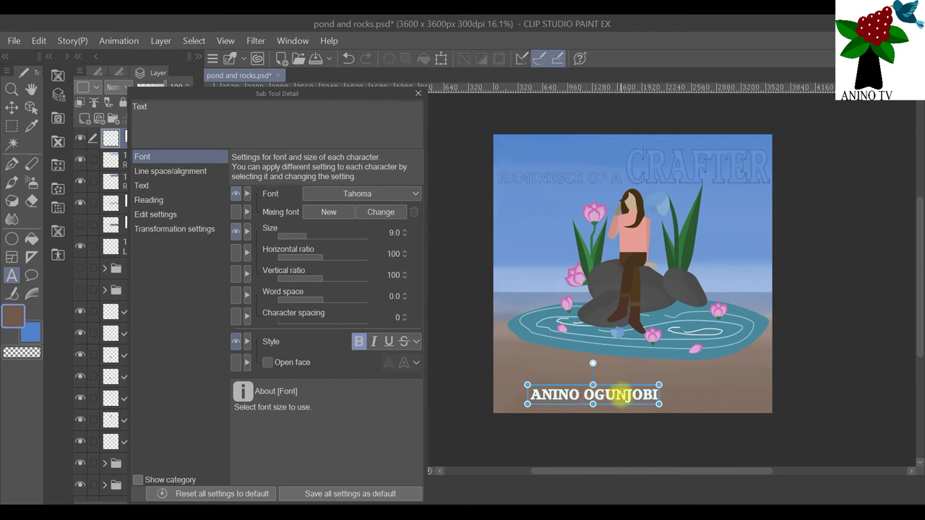
pyautogui.click(619, 396)
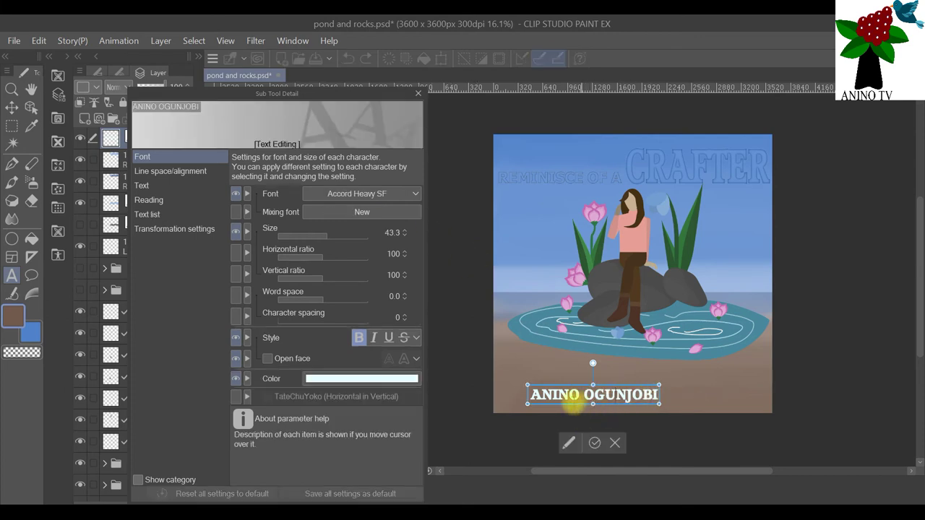
# Commit the author name text and move it along the sand to sit centered below the pond.
pyautogui.click(594, 443)
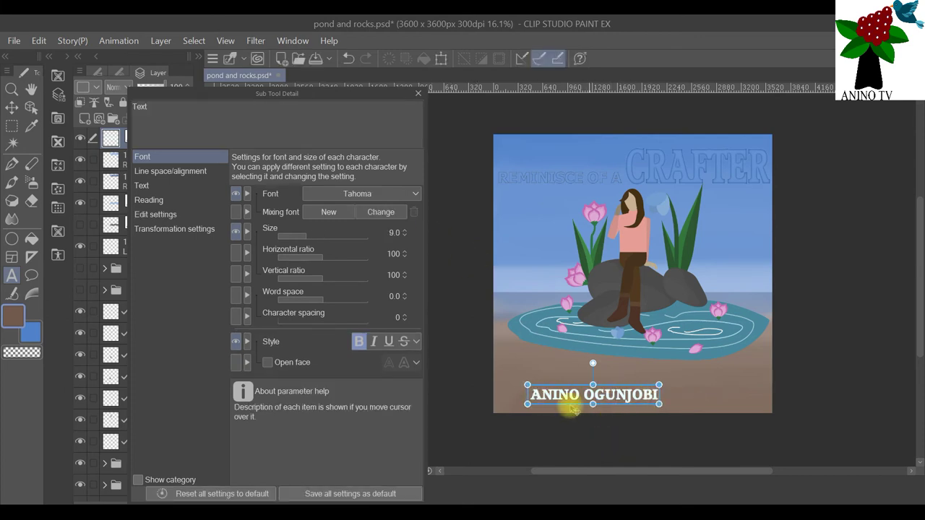
pyautogui.click(416, 94)
pyautogui.click(31, 106)
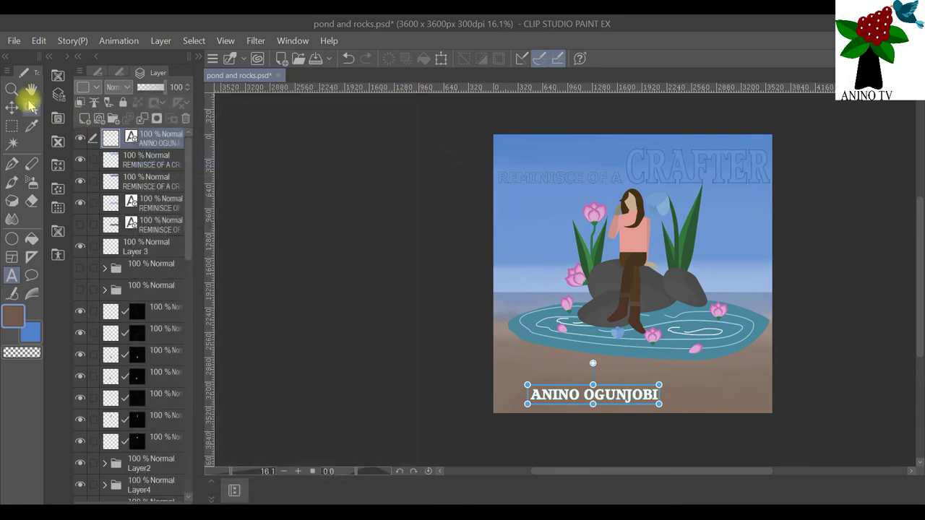
pyautogui.click(94, 75)
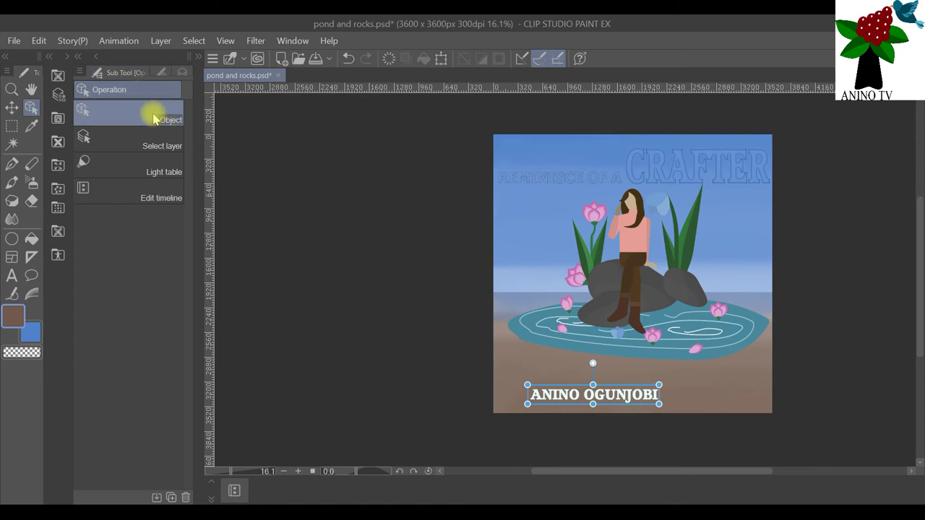
pyautogui.moveTo(567, 400); pyautogui.dragTo(619, 403)
pyautogui.scroll(2, 766, 296)
pyautogui.scroll(-1, 765, 296)
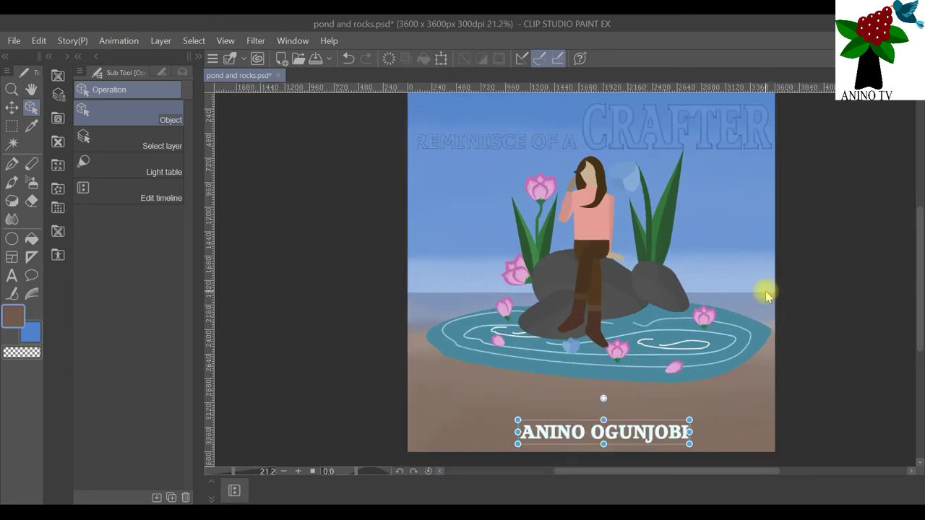
pyautogui.scroll(-1, 853, 278)
pyautogui.scroll(1, 855, 282)
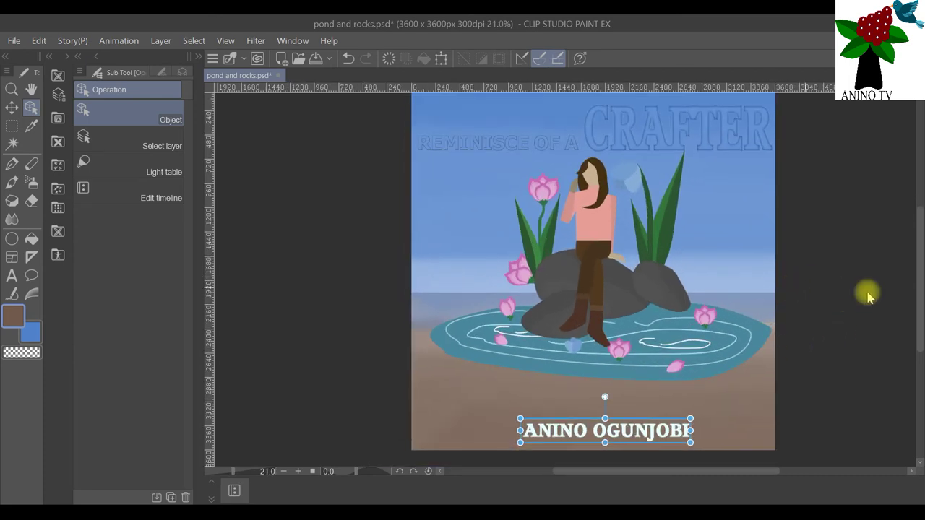
pyautogui.scroll(1, 918, 307)
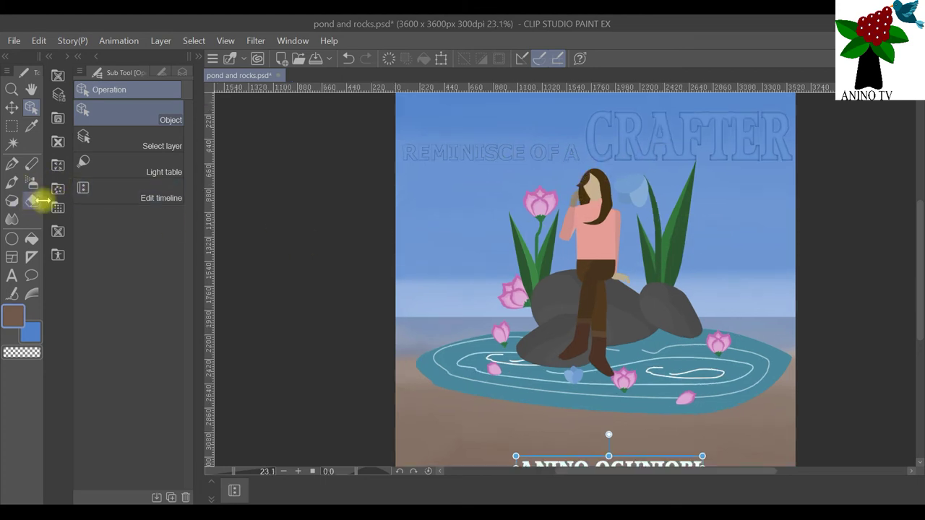
pyautogui.scroll(-1, 629, 165)
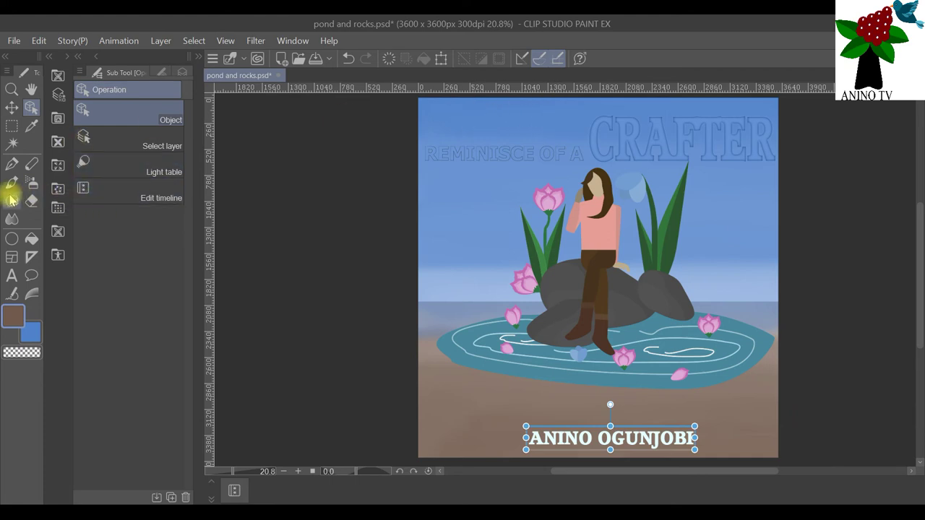
# Start a new pale cyan text layer in the sky below REMINISCE OF A, beginning with #.
pyautogui.click(12, 275)
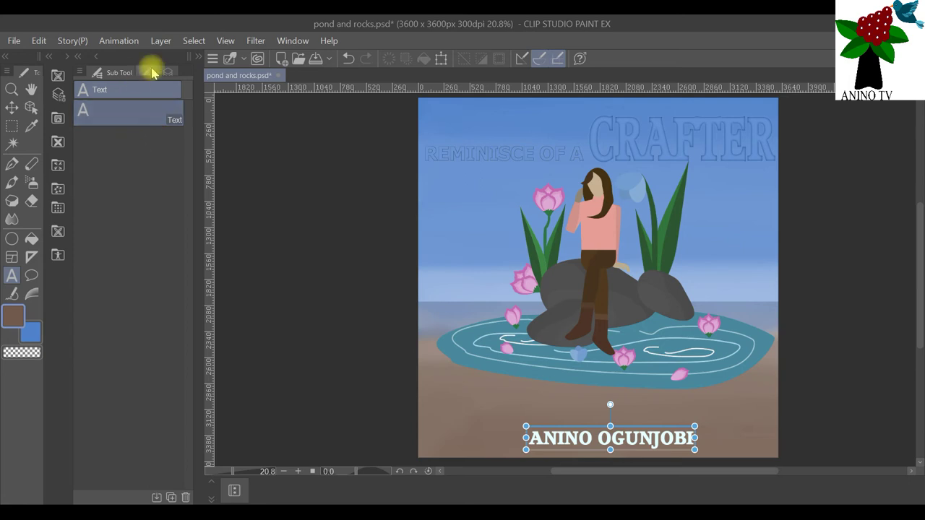
pyautogui.click(167, 75)
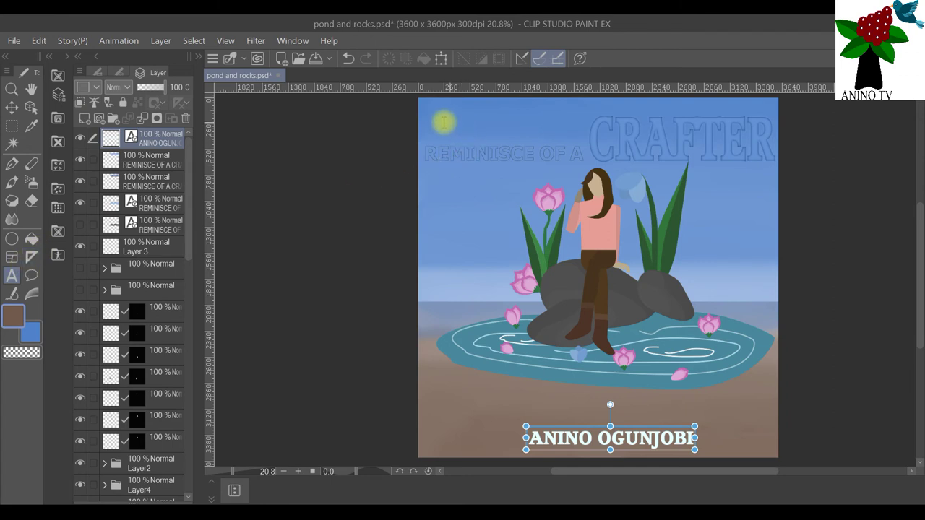
pyautogui.click(435, 177)
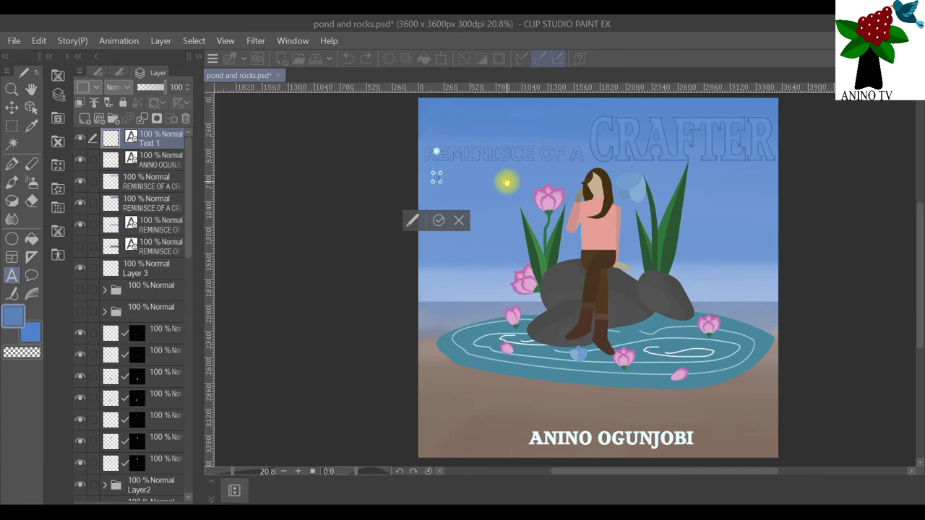
pyautogui.scroll(3, 434, 179)
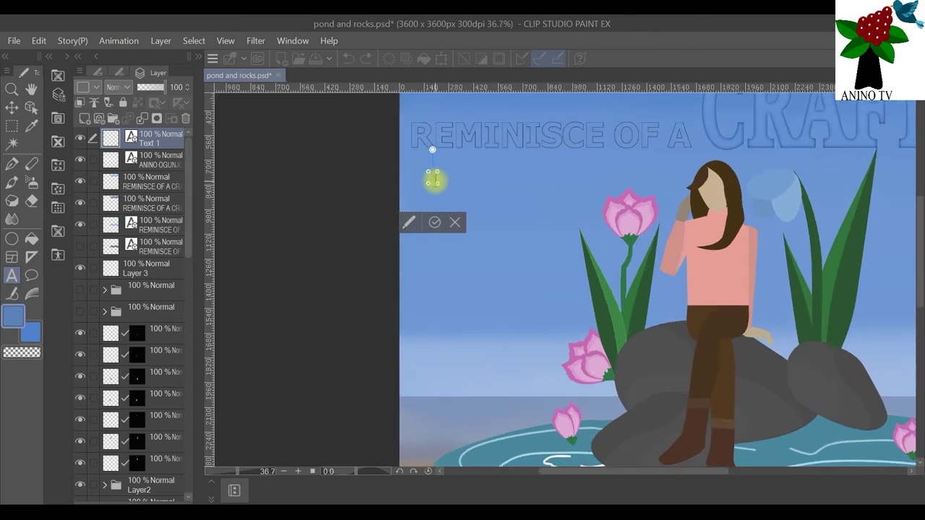
pyautogui.click(16, 318)
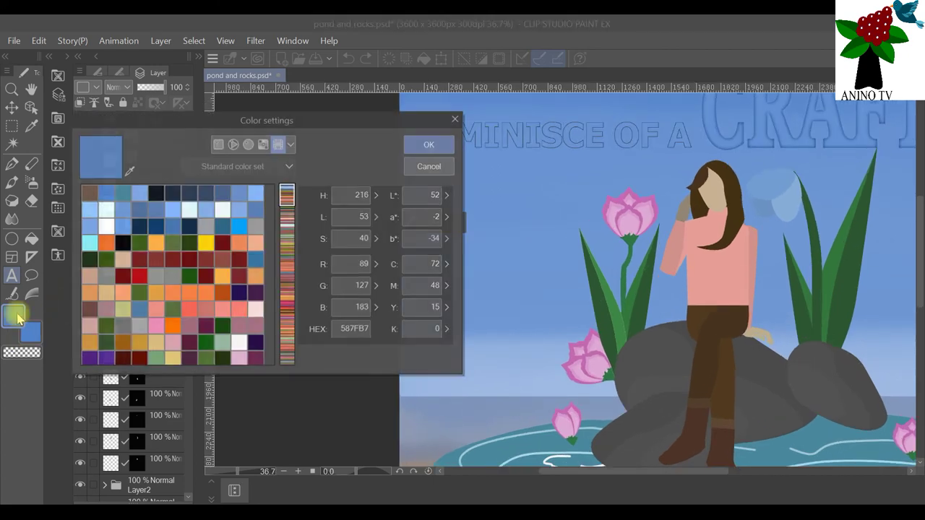
pyautogui.click(189, 209)
pyautogui.click(430, 145)
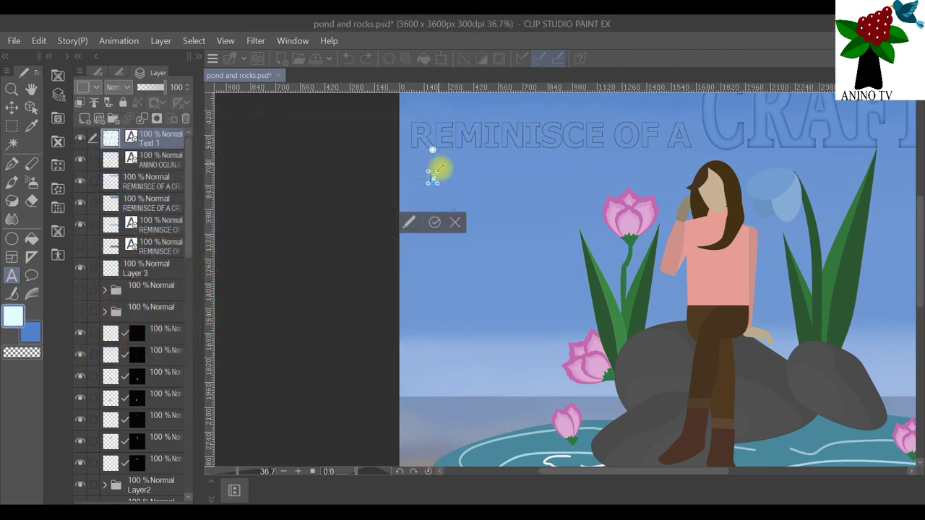
pyautogui.press('Escape')
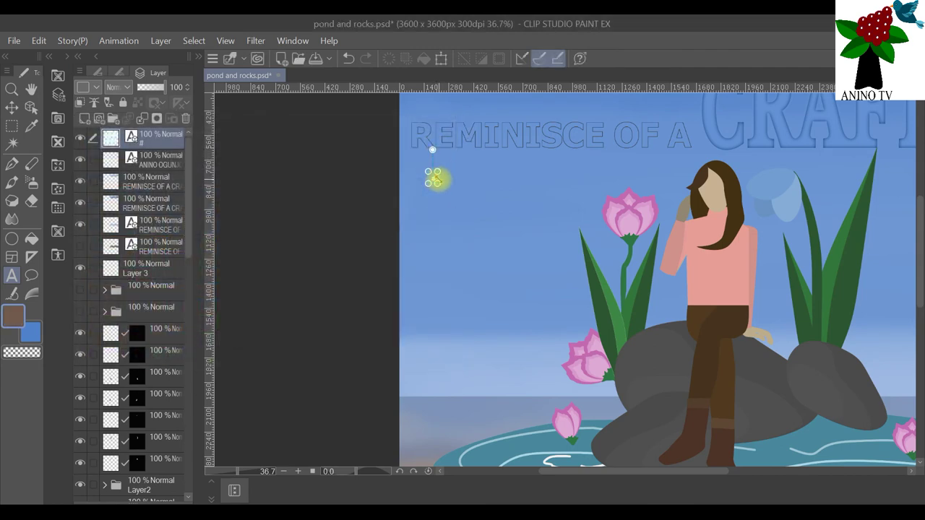
# Complete the new text as the hashtag #CraftingTales.
pyautogui.scroll(5, 452, 156)
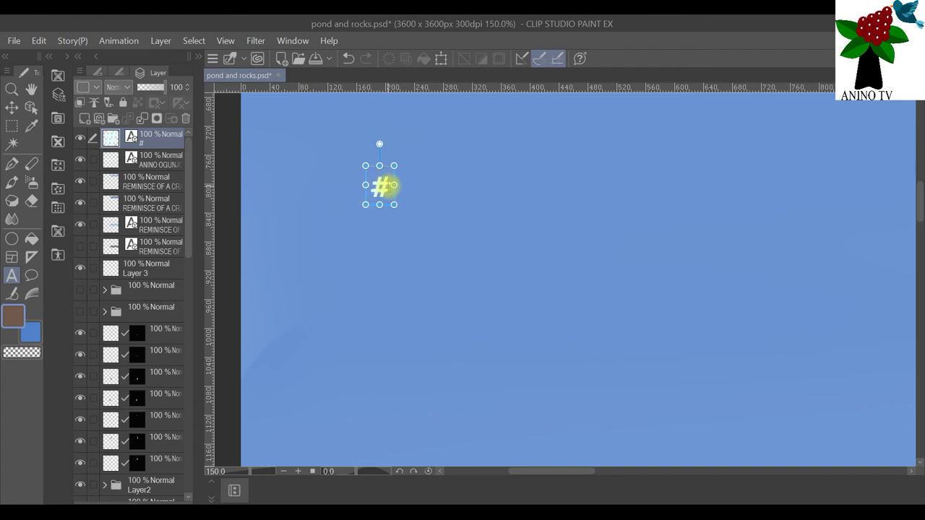
pyautogui.click(388, 185)
pyautogui.write('CRAF')
pyautogui.press('BackSpace')
pyautogui.press('BackSpace')
pyautogui.press('BackSpace')
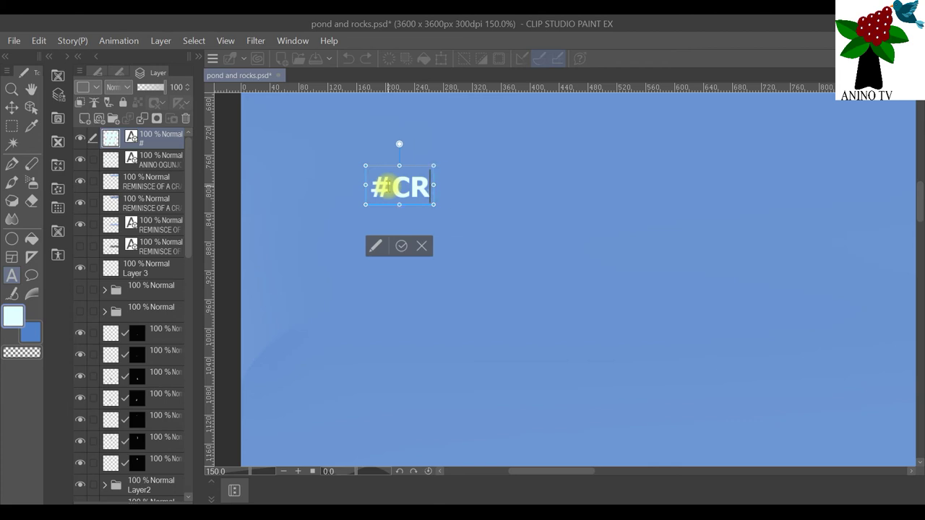
pyautogui.write('rafting')
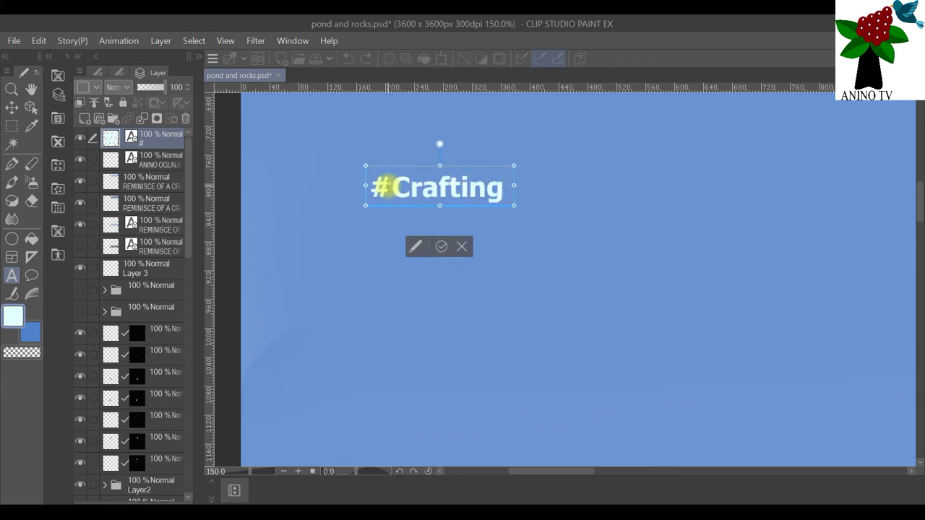
pyautogui.write('Ta')
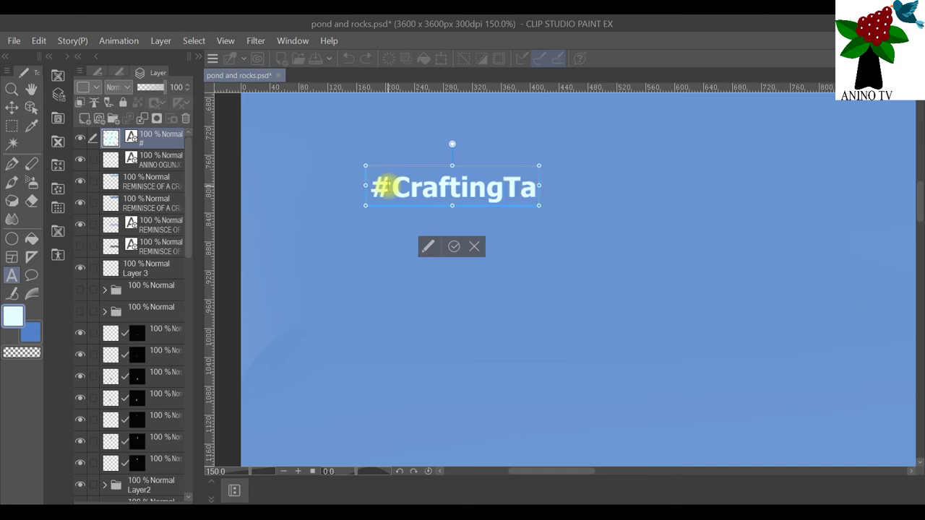
pyautogui.write('les')
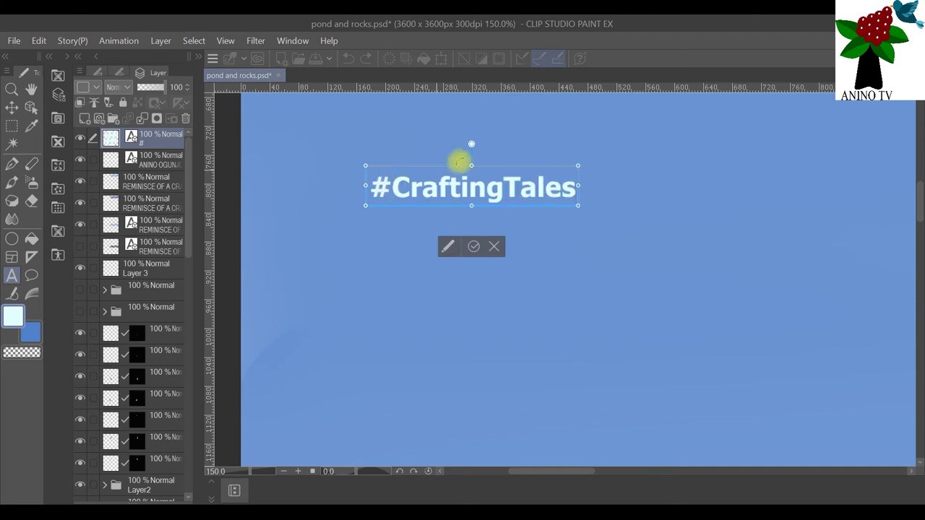
# Try to enlarge the #CraftingTales text to size 24.
pyautogui.scroll(-5, 458, 159)
pyautogui.scroll(-2, 801, 218)
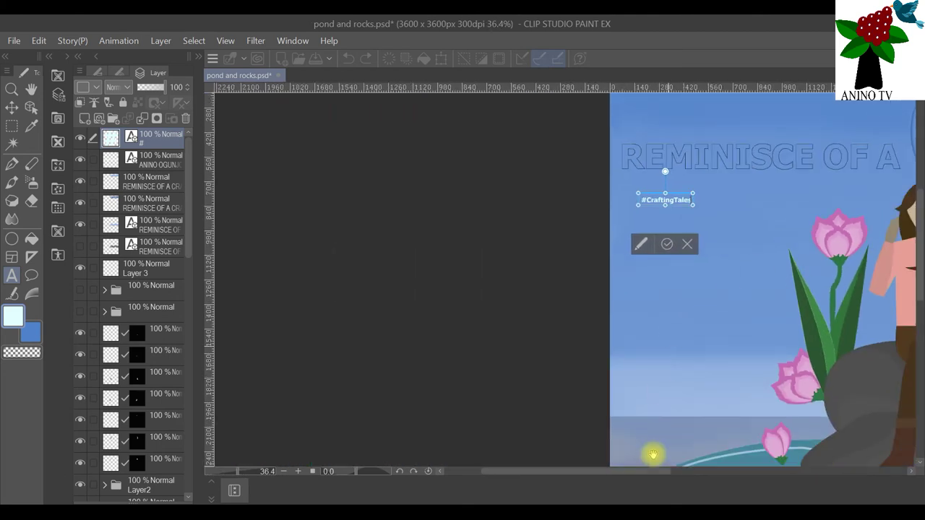
pyautogui.moveTo(671, 473); pyautogui.dragTo(738, 463)
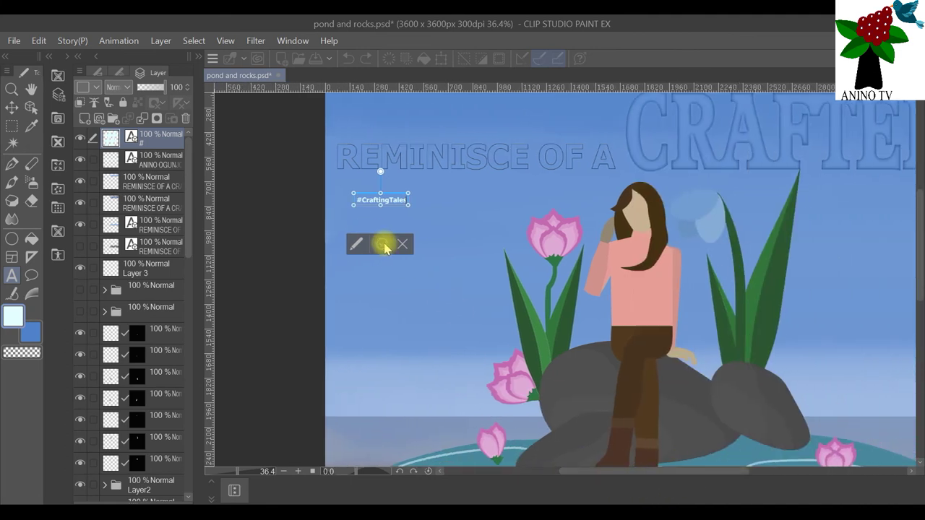
pyautogui.click(355, 244)
pyautogui.moveTo(362, 93); pyautogui.dragTo(272, 81)
pyautogui.moveTo(213, 223); pyautogui.dragTo(229, 222)
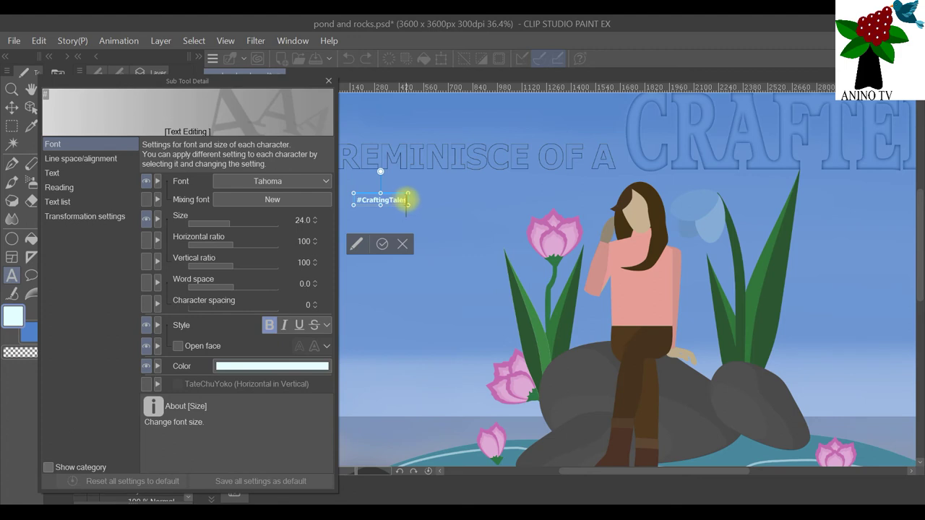
pyautogui.click(407, 204)
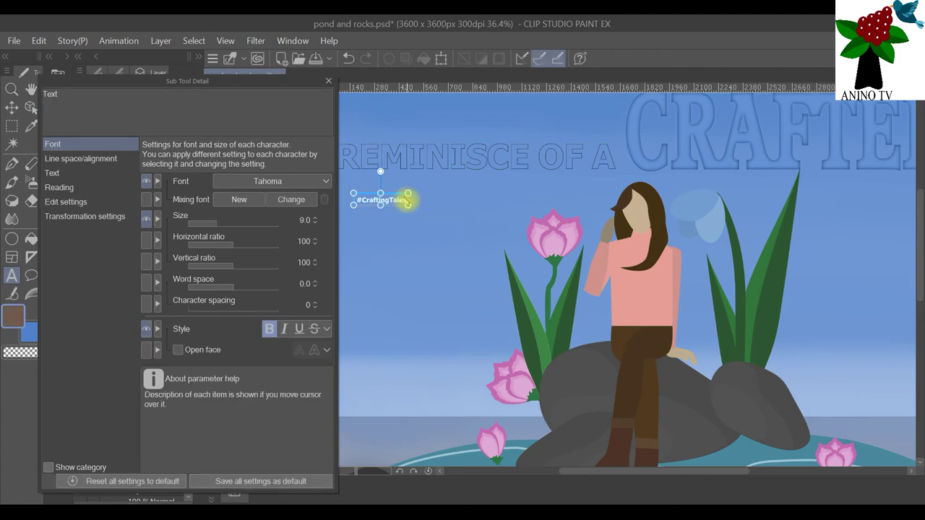
# Select the whole #CraftingTales text, enlarge it to size 32.2 and commit the change.
pyautogui.moveTo(407, 200); pyautogui.dragTo(366, 199)
pyautogui.click(405, 202)
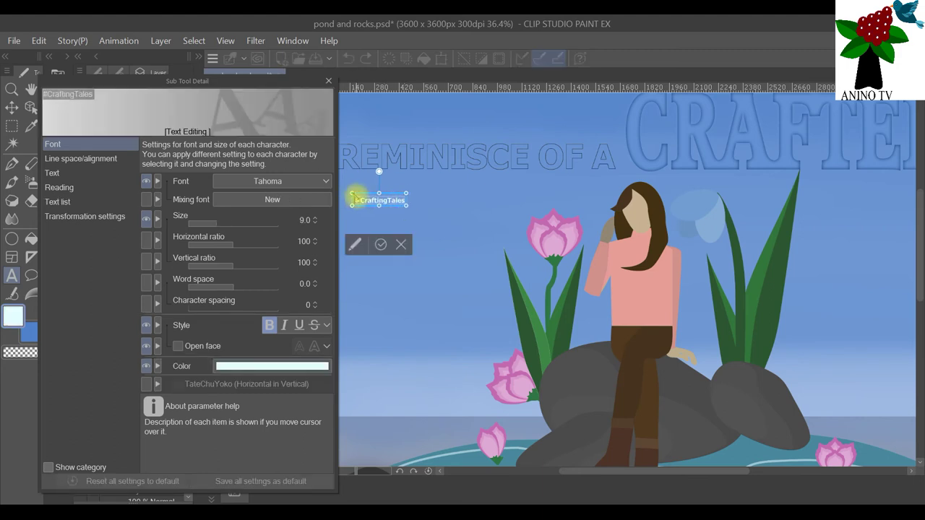
pyautogui.click(355, 247)
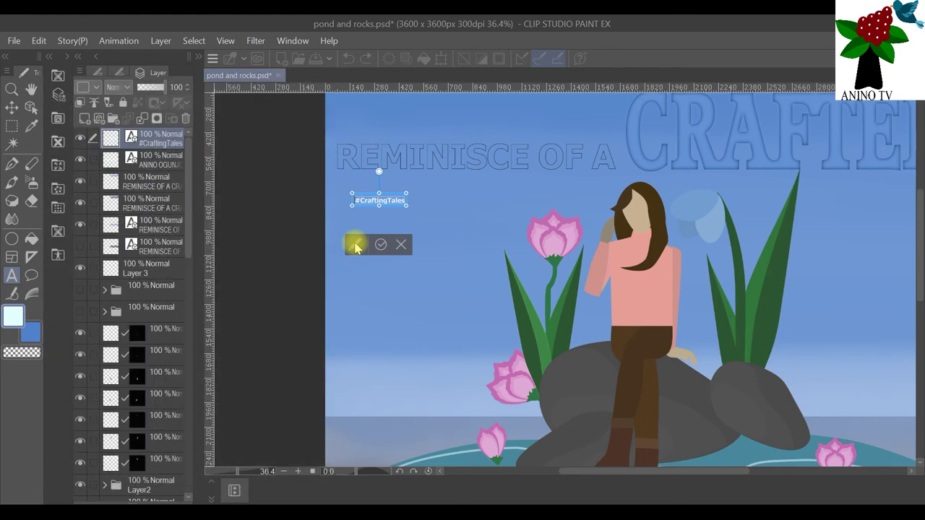
pyautogui.click(354, 247)
pyautogui.click(320, 185)
pyautogui.click(319, 186)
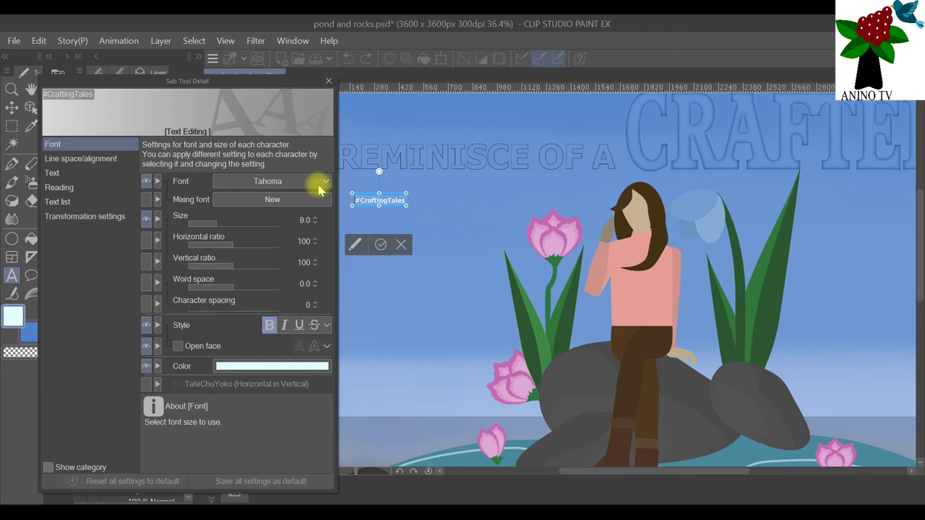
pyautogui.moveTo(214, 225); pyautogui.dragTo(234, 226)
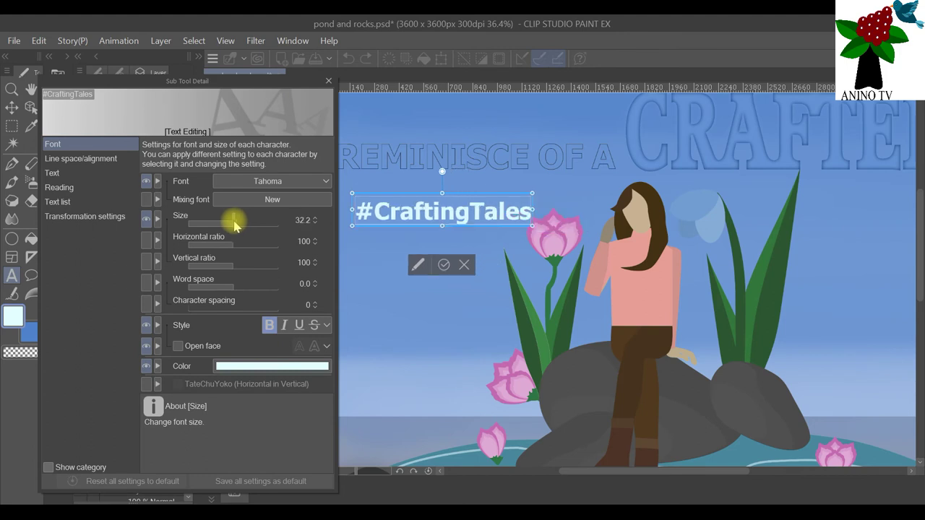
pyautogui.click(443, 265)
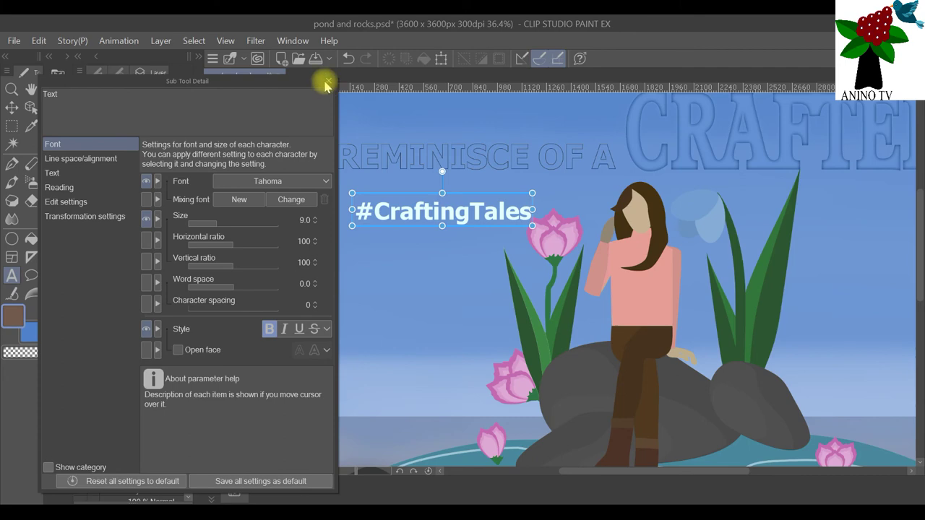
pyautogui.click(329, 80)
# Move the #CraftingTales text so it sits directly beneath the word CRAFTER in the title.
pyautogui.scroll(-2, 397, 170)
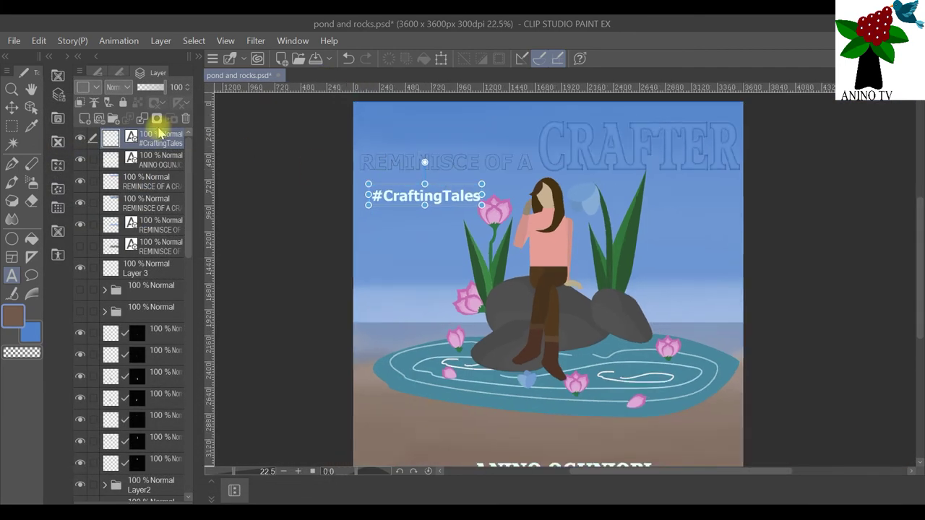
pyautogui.click(31, 107)
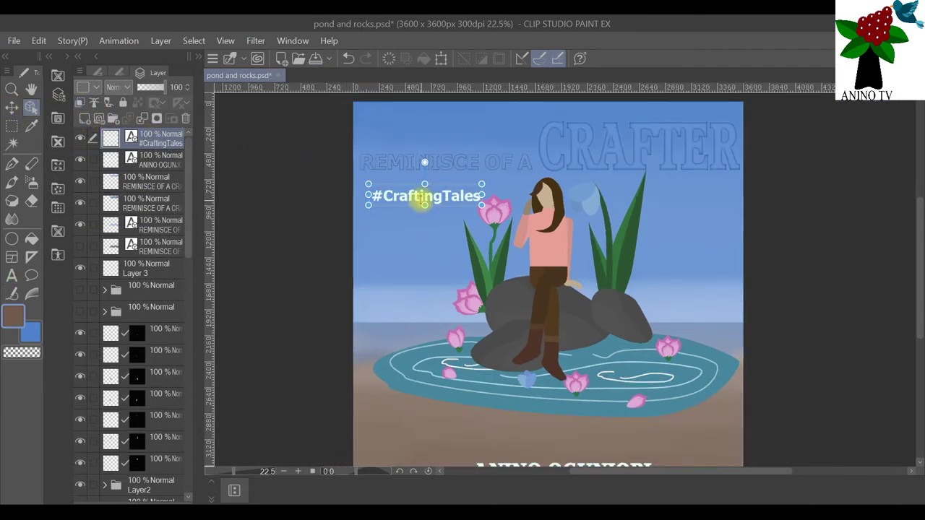
pyautogui.moveTo(419, 198); pyautogui.dragTo(649, 184)
pyautogui.scroll(-4, 707, 210)
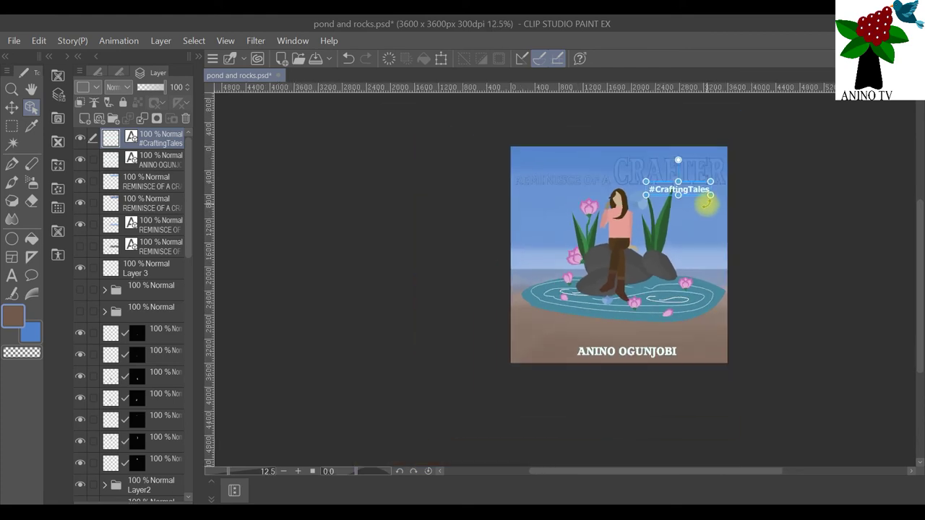
pyautogui.scroll(3, 707, 210)
pyautogui.scroll(-2, 708, 209)
pyautogui.scroll(2, 705, 209)
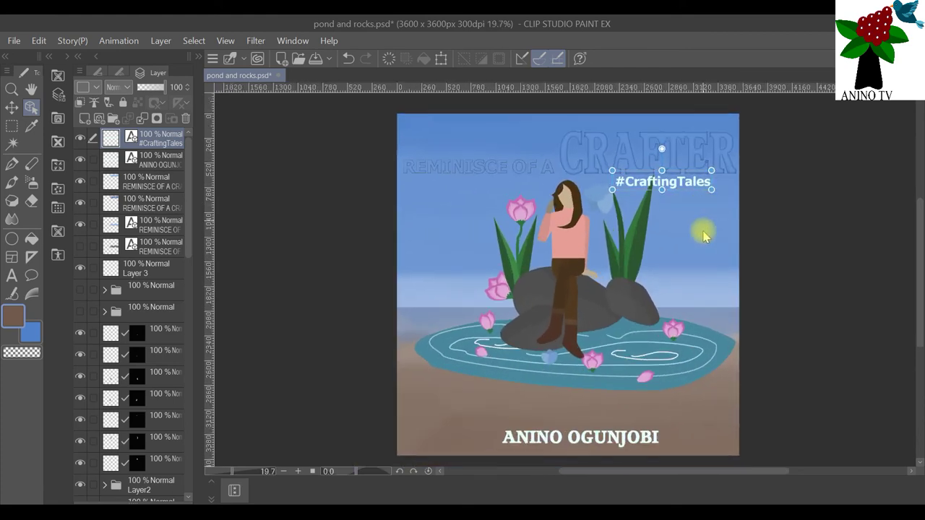
pyautogui.moveTo(916, 256); pyautogui.dragTo(918, 267)
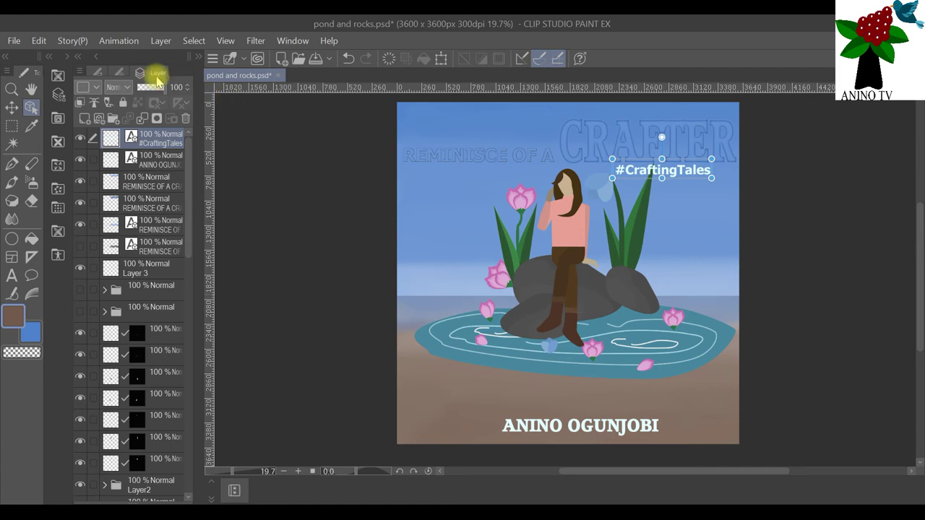
# Open both Reminisce of a crafter PSD files, the act of forgiveness one and the teashop magnolia tree one.
pyautogui.click(13, 40)
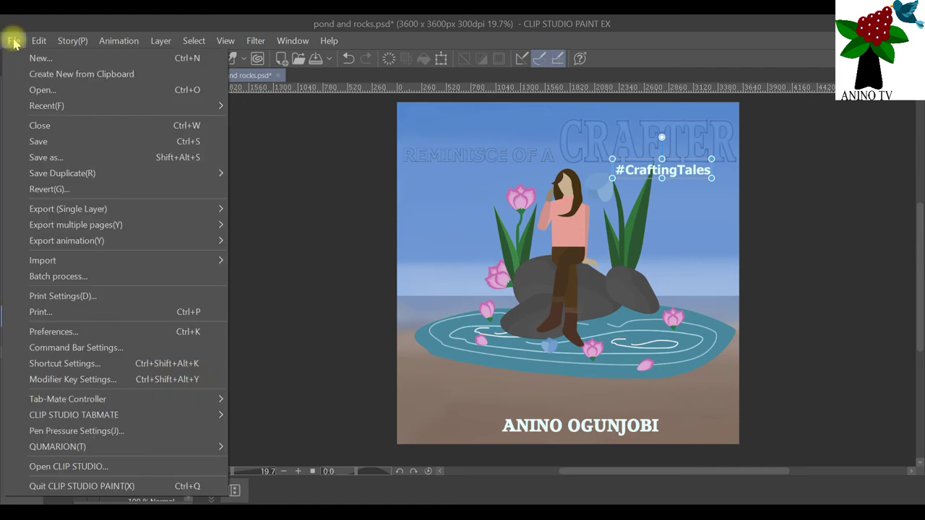
pyautogui.click(41, 89)
pyautogui.scroll(-5, 489, 220)
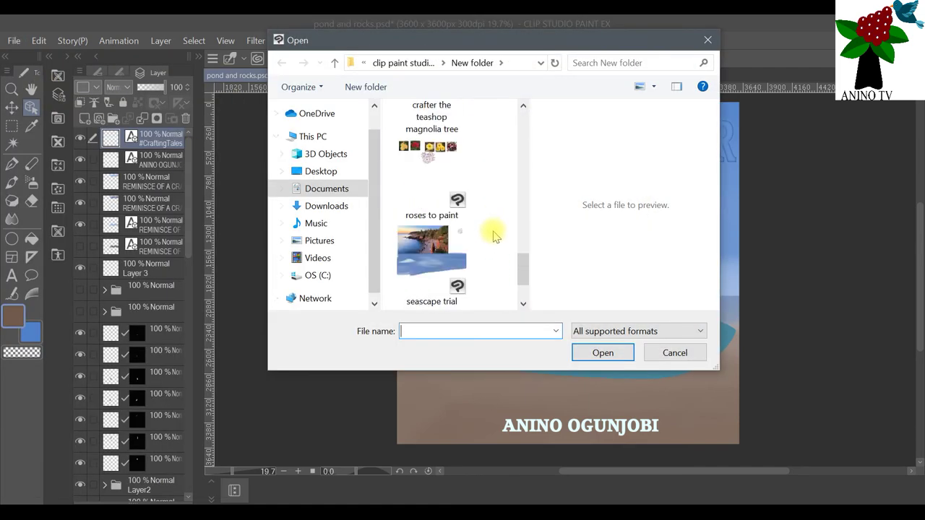
pyautogui.scroll(2, 495, 246)
pyautogui.scroll(6, 499, 256)
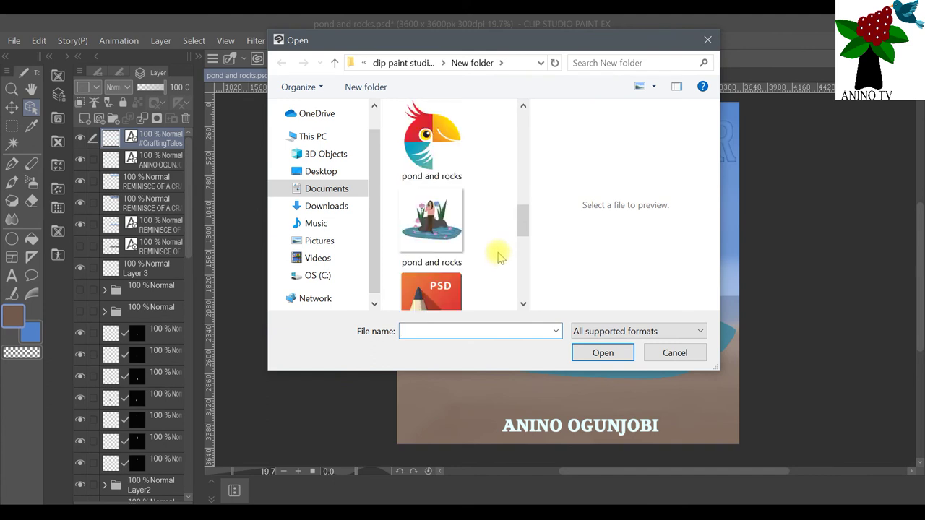
pyautogui.scroll(-5, 497, 251)
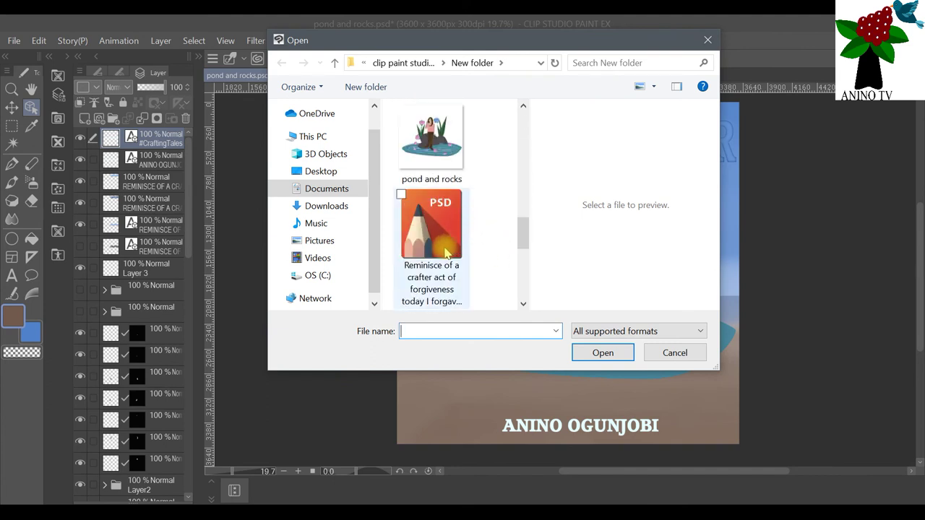
pyautogui.click(456, 239)
pyautogui.scroll(-1, 466, 253)
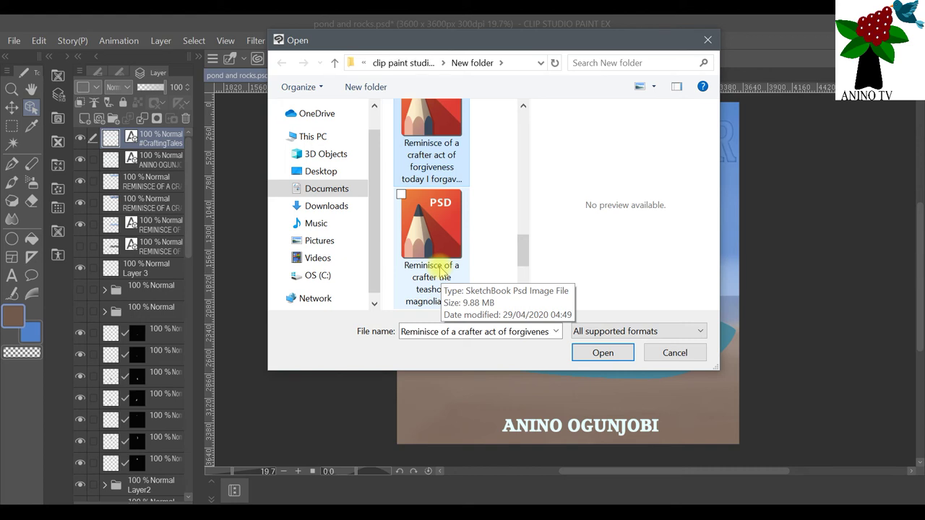
pyautogui.keyDown('ctrl'); pyautogui.click(439, 270); pyautogui.keyUp('ctrl')
pyautogui.click(581, 354)
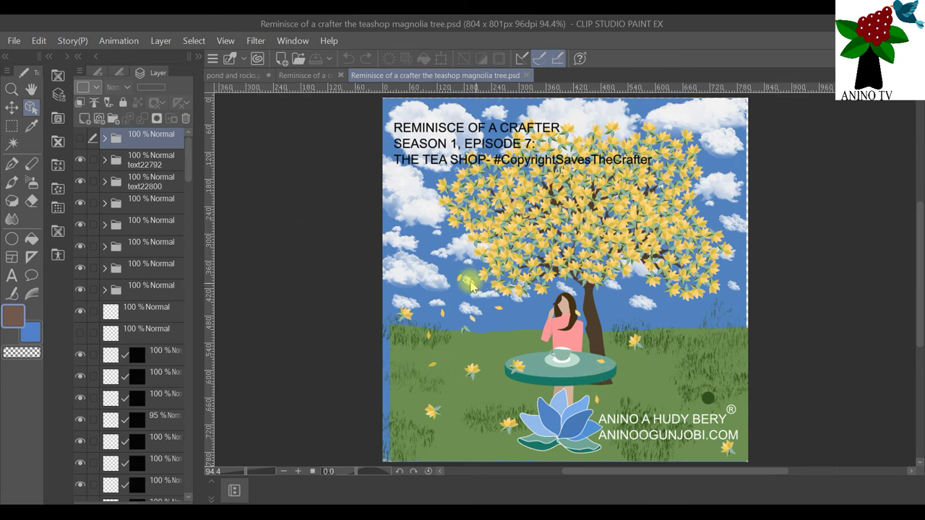
# Compare the pond illustration with the teashop magnolia tree and act of forgiveness artworks, closing the teashop file.
pyautogui.scroll(-2, 462, 278)
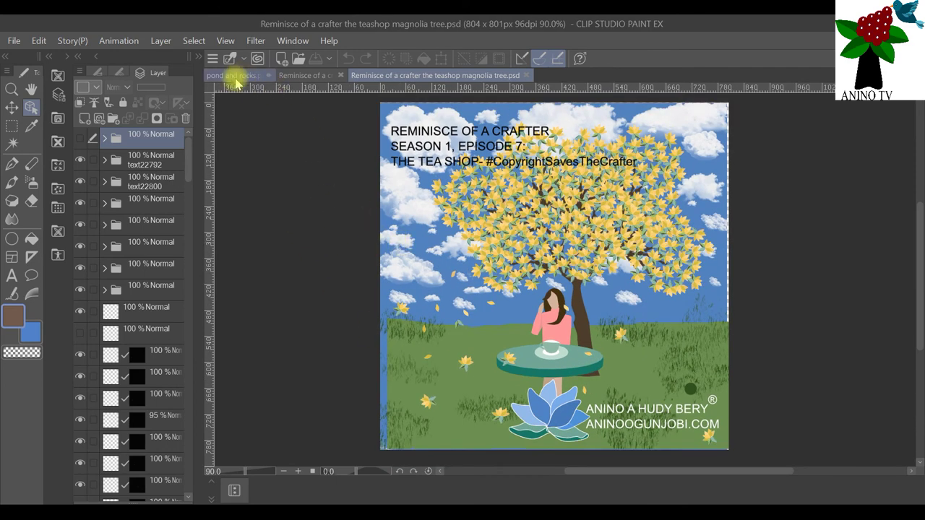
pyautogui.click(237, 76)
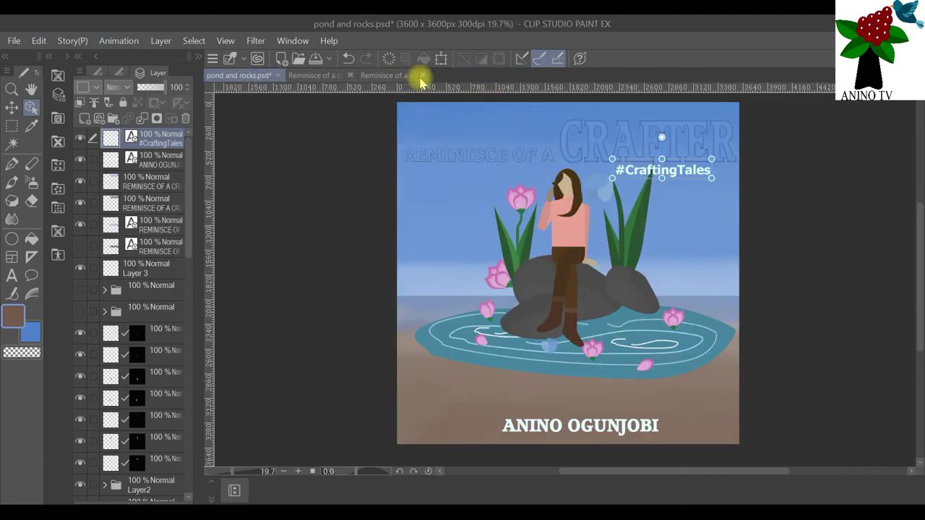
pyautogui.click(369, 76)
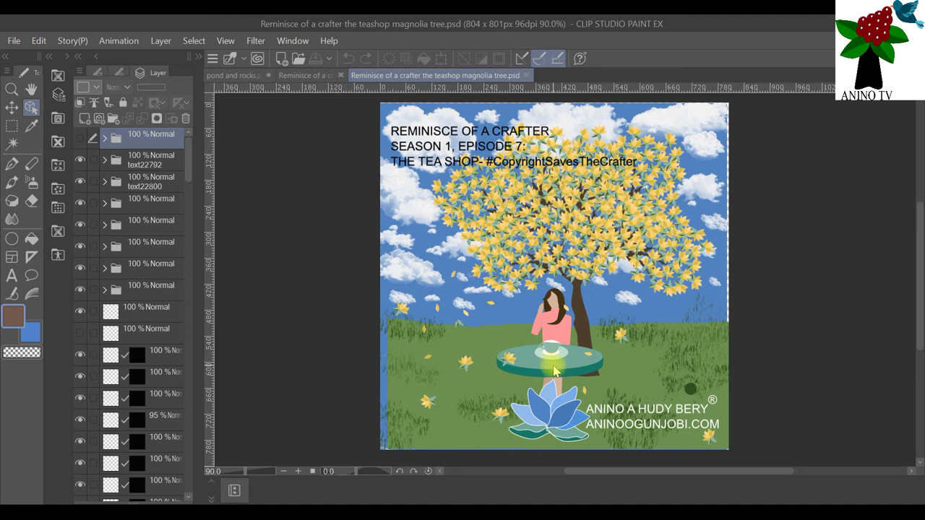
pyautogui.scroll(1, 604, 375)
pyautogui.scroll(-1, 597, 374)
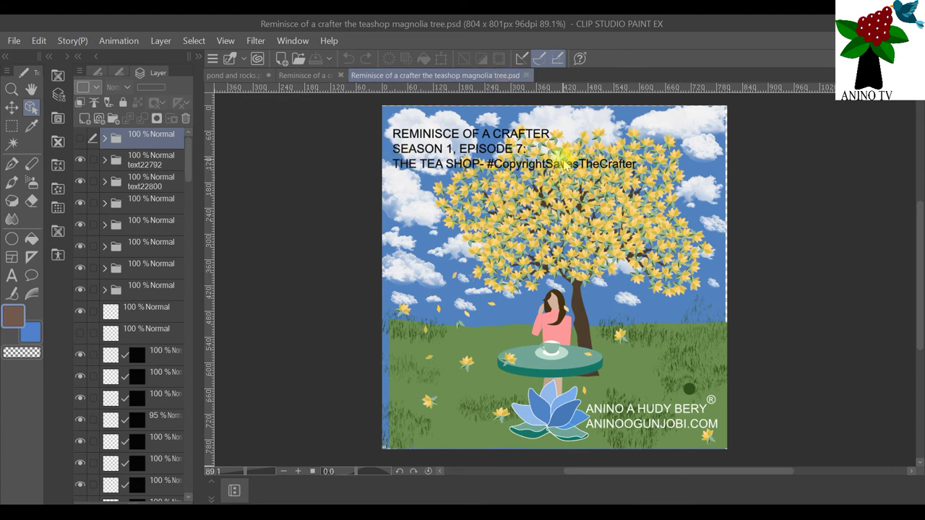
pyautogui.click(525, 76)
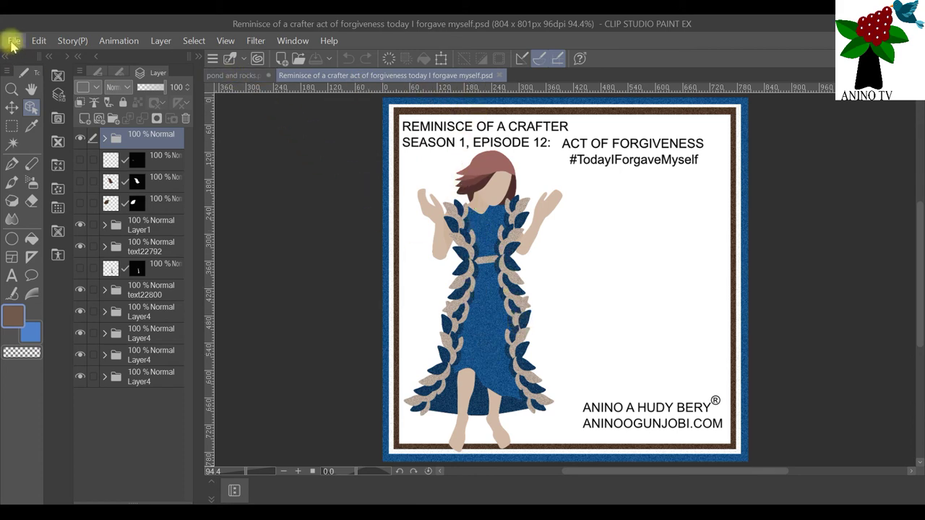
pyautogui.click(235, 75)
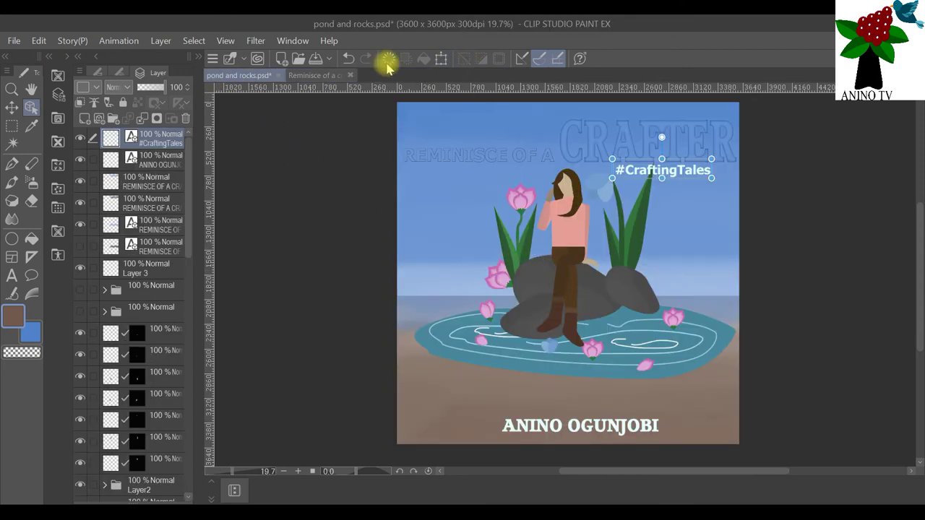
pyautogui.click(321, 75)
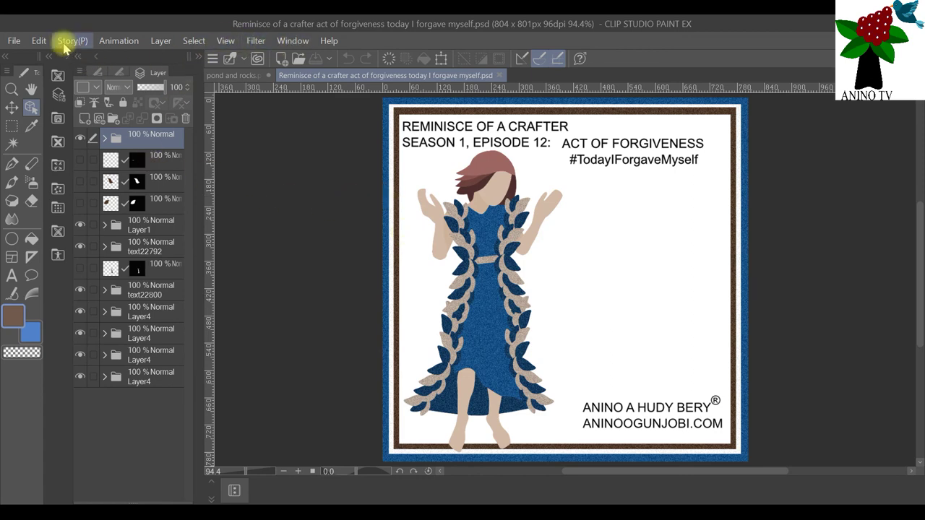
# Open the file Well well forgive myself model dressed and compare it with the act of forgiveness cover.
pyautogui.click(13, 40)
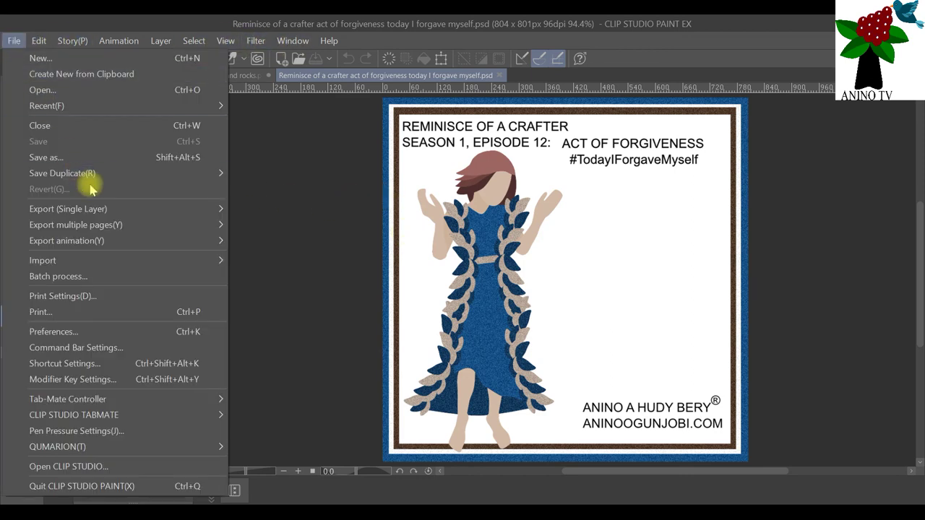
pyautogui.click(120, 93)
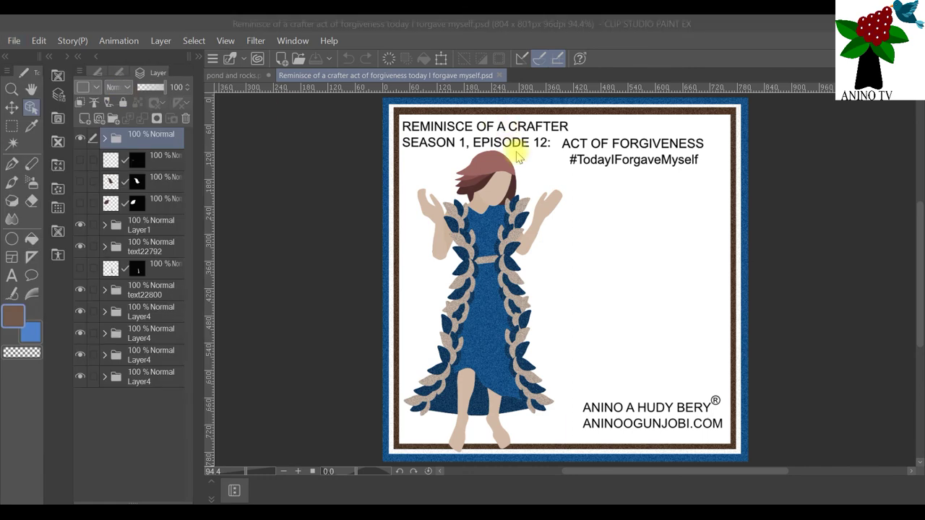
pyautogui.scroll(-5, 525, 239)
pyautogui.scroll(-5, 525, 239)
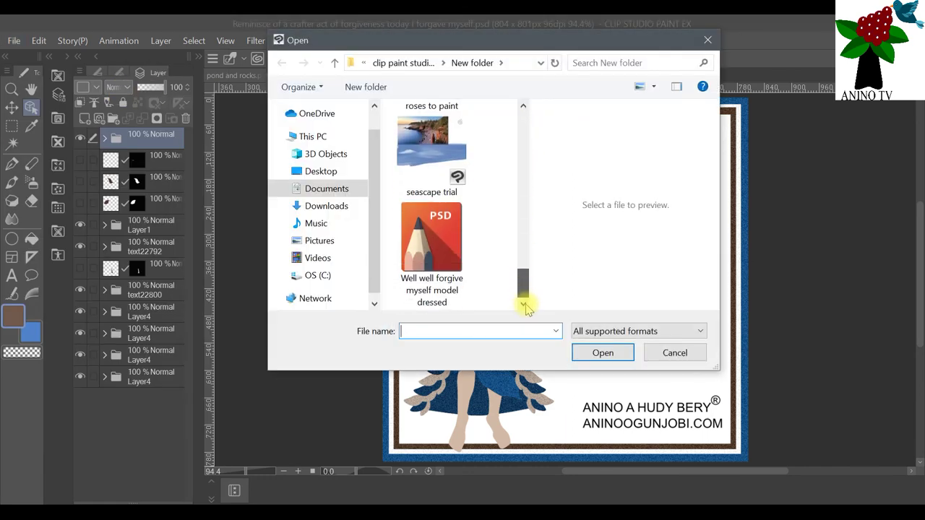
pyautogui.scroll(2, 466, 229)
pyautogui.scroll(-2, 446, 248)
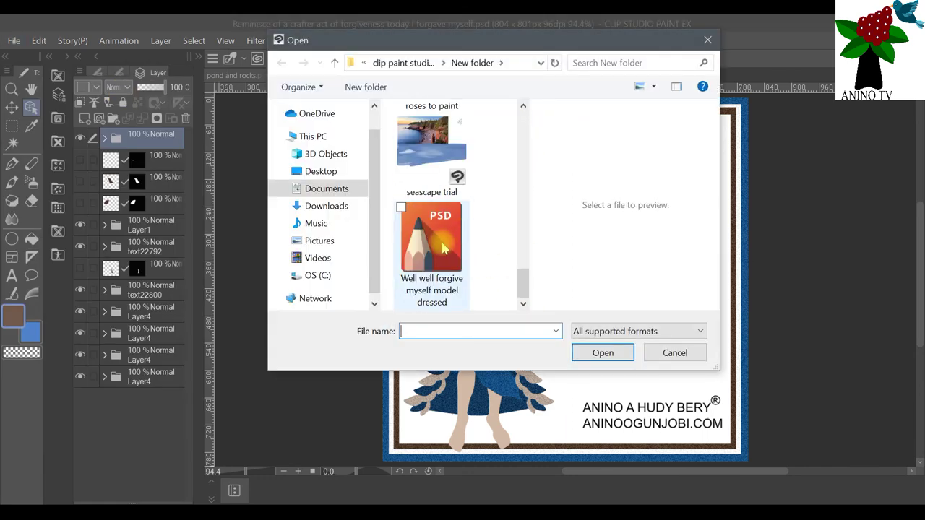
pyautogui.click(444, 248)
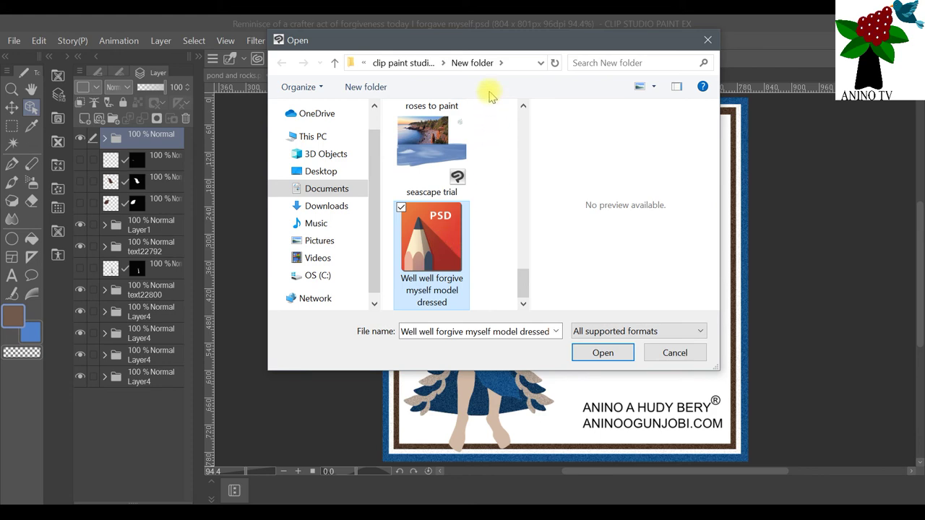
pyautogui.moveTo(488, 42); pyautogui.dragTo(501, 63)
pyautogui.click(614, 373)
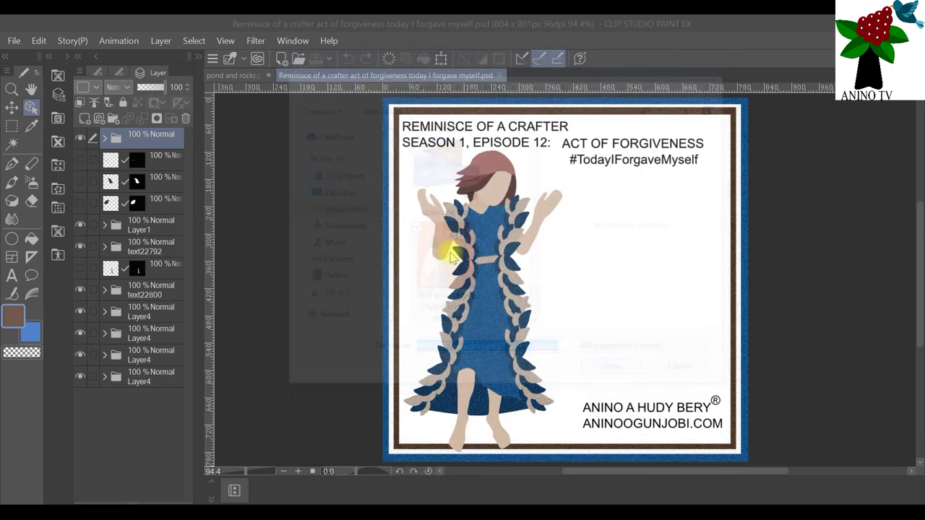
pyautogui.click(380, 158)
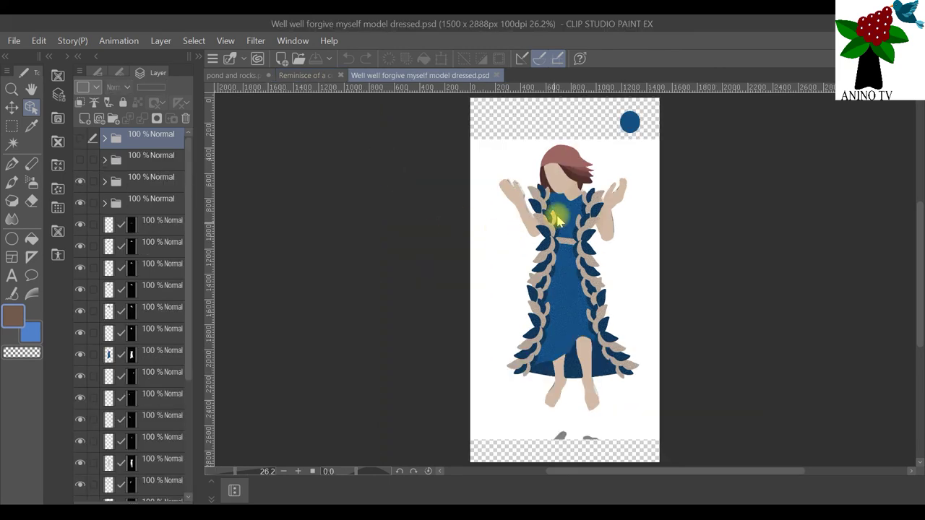
pyautogui.click(304, 76)
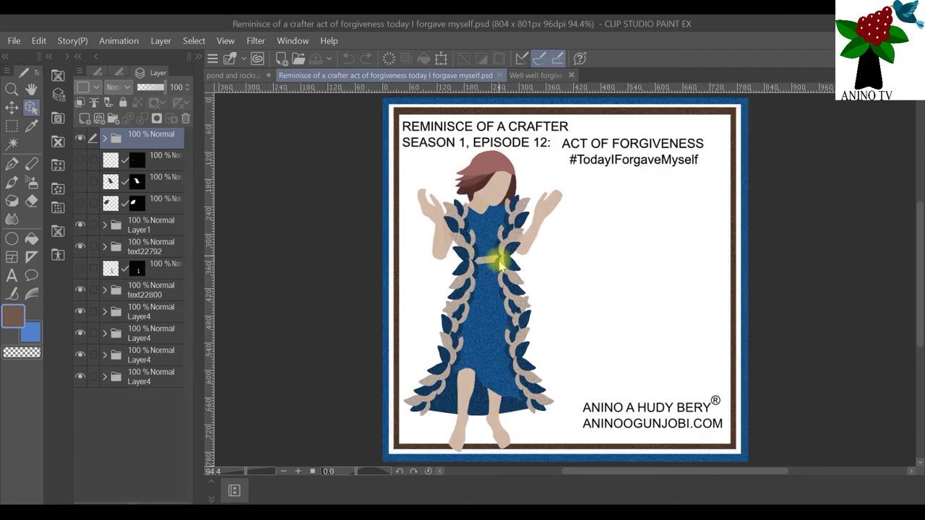
pyautogui.click(536, 75)
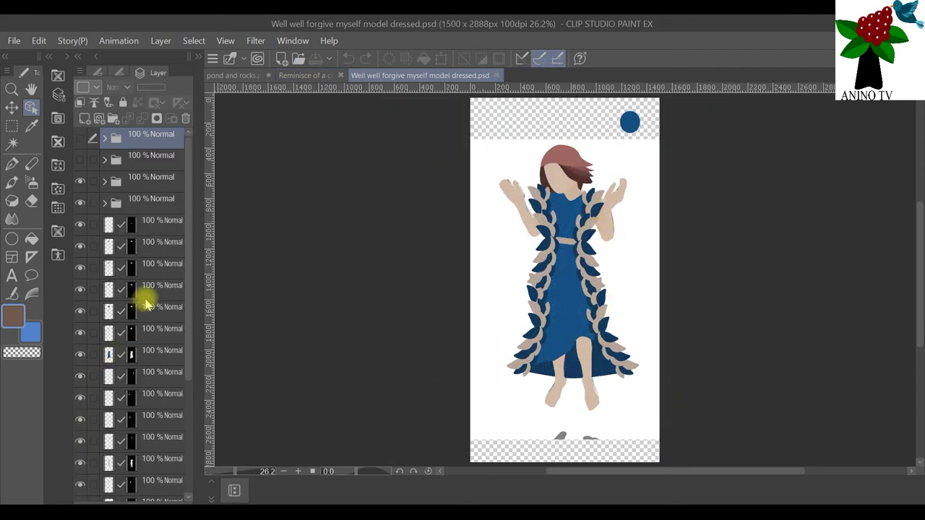
# Select the Background layer at the bottom of the stack and shift its mannequin image down-left from behind the dressed figure.
pyautogui.scroll(-4, 148, 325)
pyautogui.scroll(-2, 164, 450)
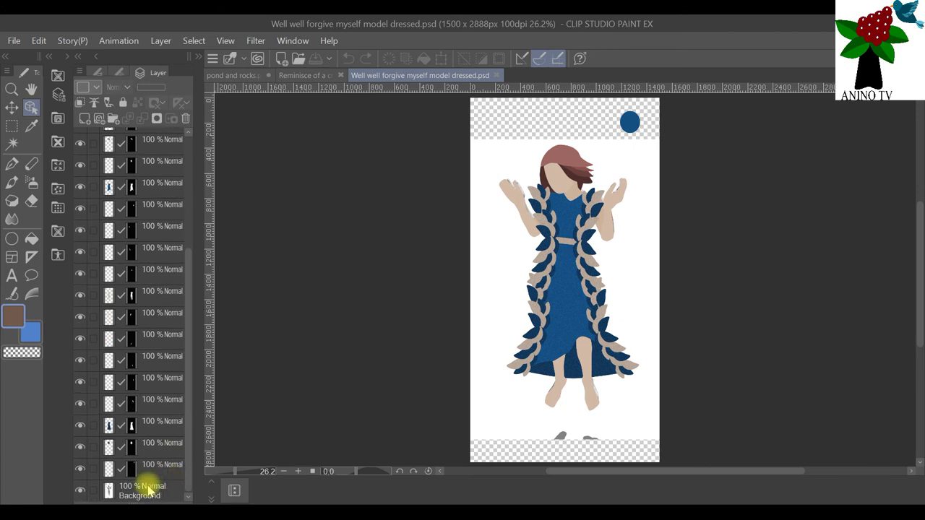
pyautogui.click(149, 489)
pyautogui.moveTo(626, 273); pyautogui.dragTo(488, 385)
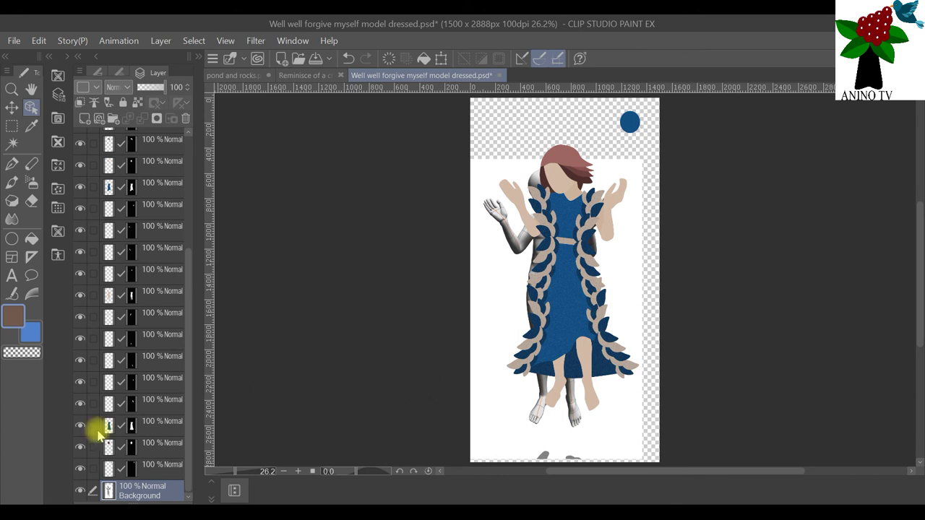
# Raise the Background layer directly beneath the layer folders and realign its mannequin with the leaf trim of the dress.
pyautogui.moveTo(149, 492); pyautogui.dragTo(174, 208)
pyautogui.moveTo(165, 244); pyautogui.dragTo(158, 135)
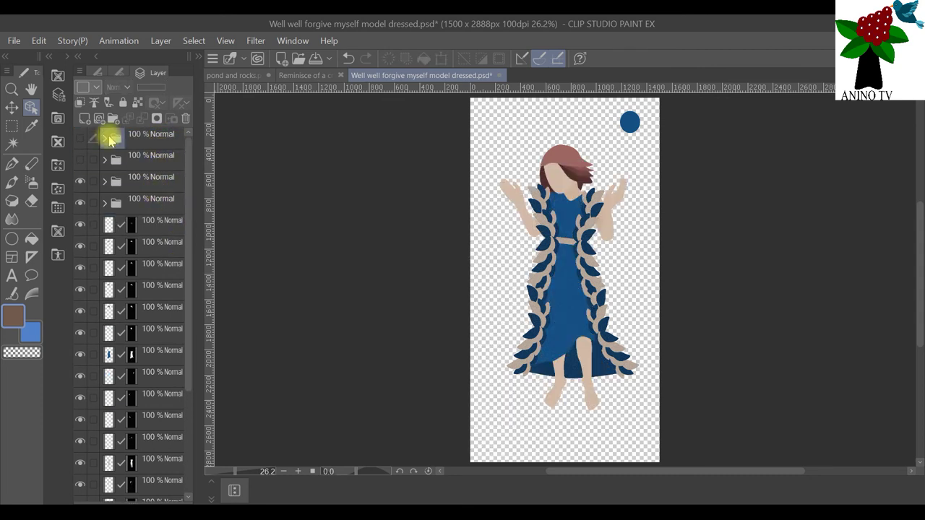
pyautogui.click(39, 41)
pyautogui.click(40, 58)
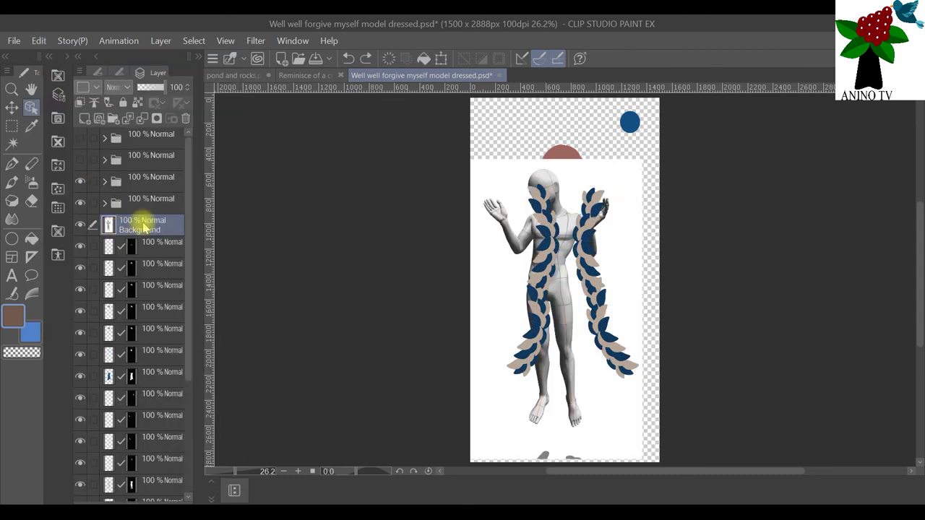
pyautogui.moveTo(495, 178); pyautogui.dragTo(521, 155)
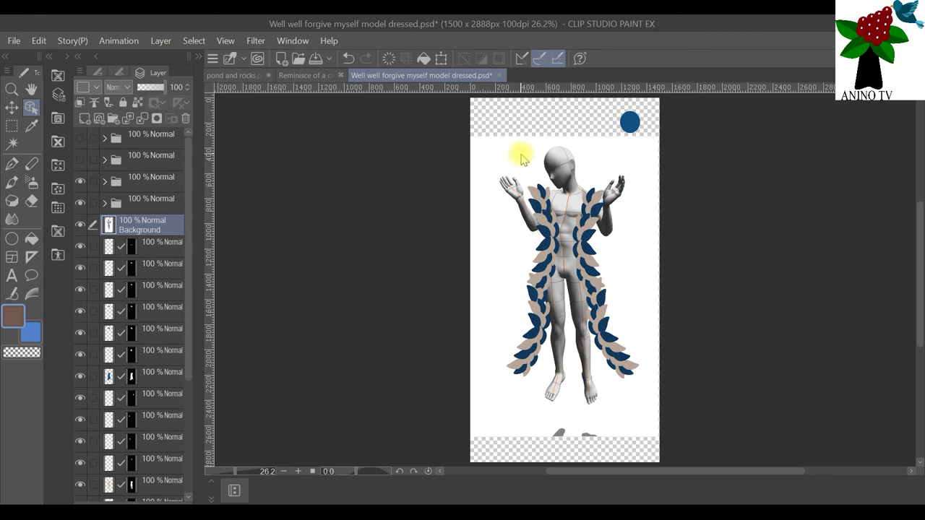
# Display the Pose materials and browse the available full-body and hand poses.
pyautogui.click(307, 45)
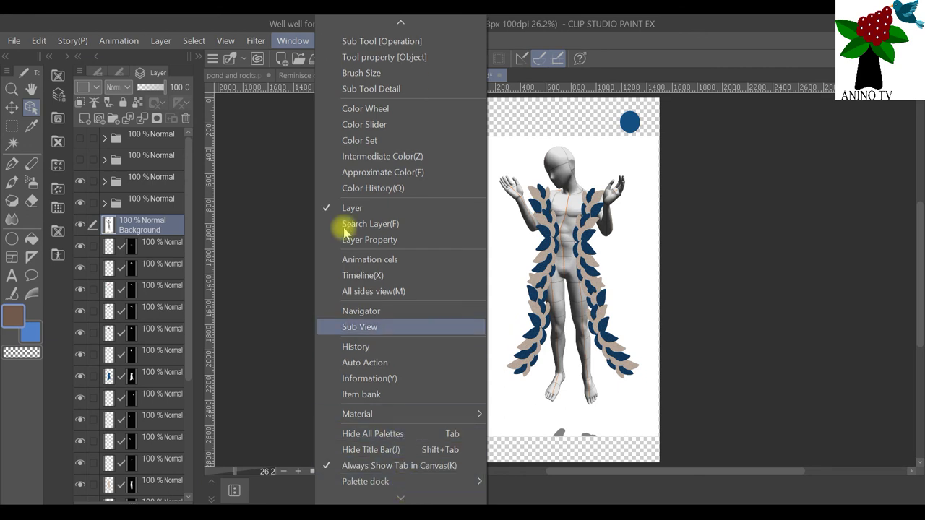
pyautogui.click(293, 41)
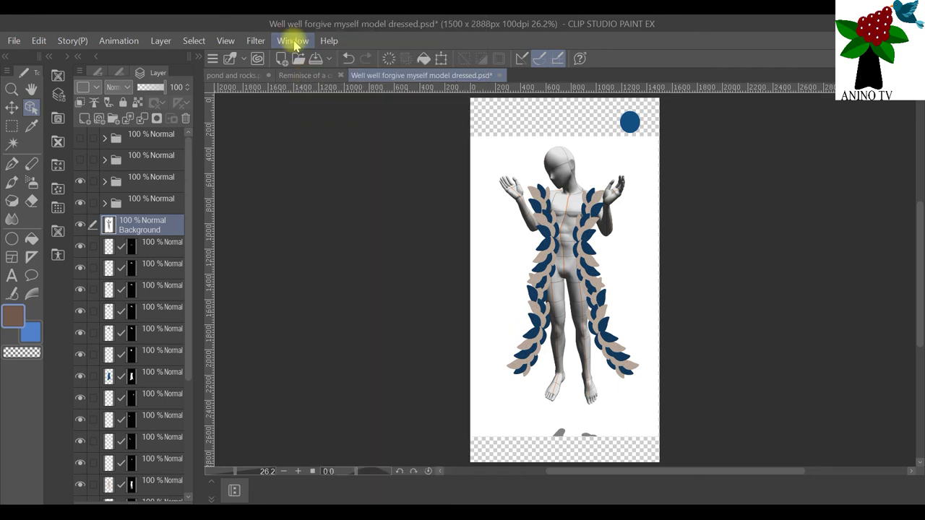
pyautogui.click(294, 44)
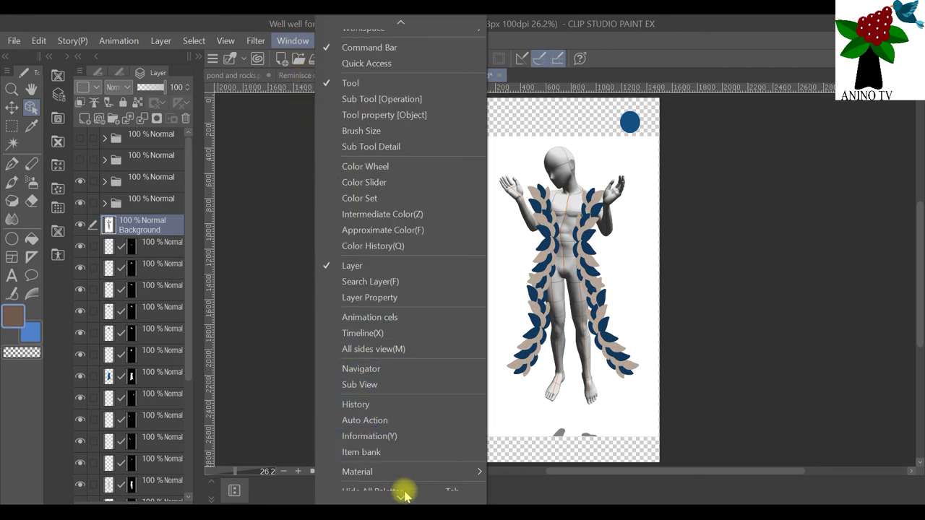
pyautogui.moveTo(409, 428)
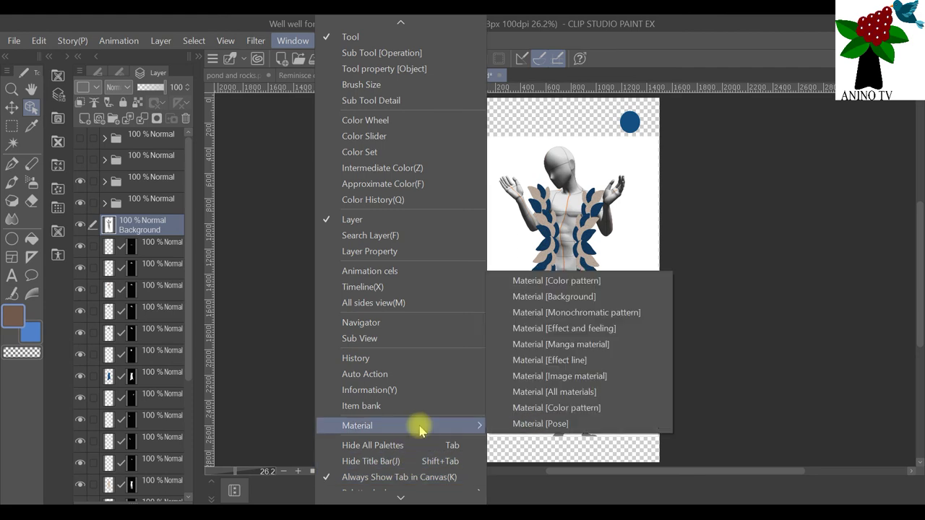
pyautogui.click(563, 425)
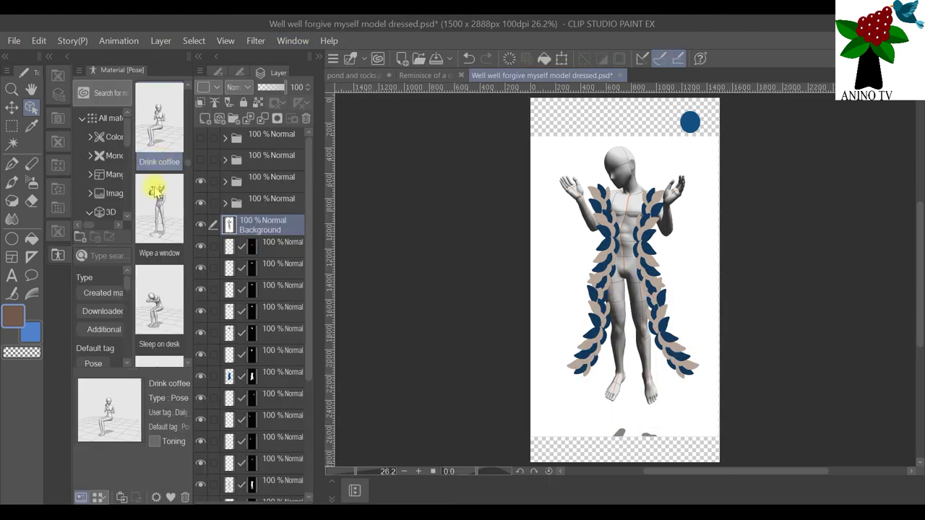
pyautogui.scroll(-6, 182, 293)
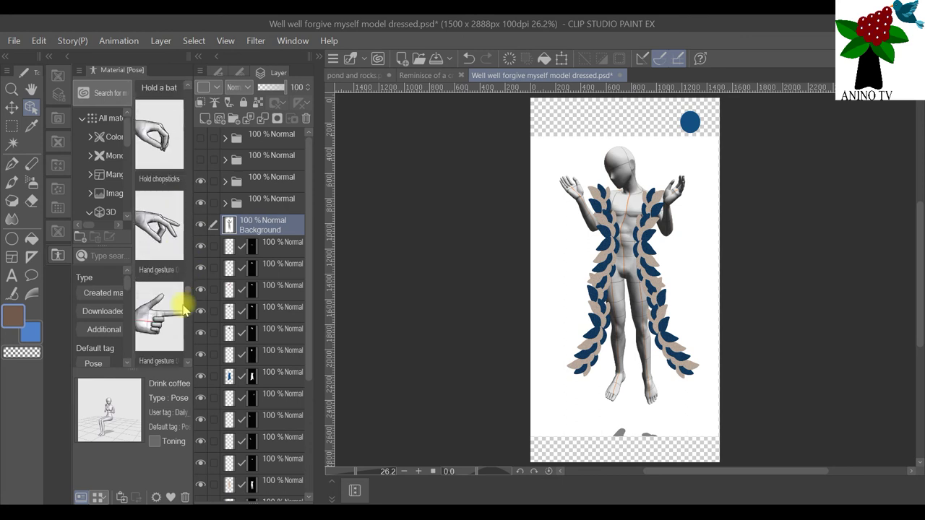
pyautogui.scroll(3, 166, 332)
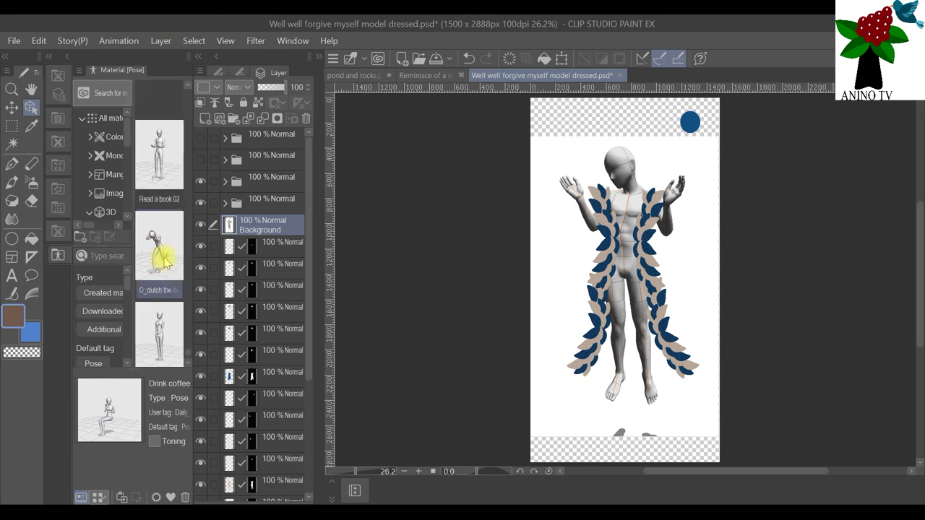
pyautogui.scroll(4, 160, 242)
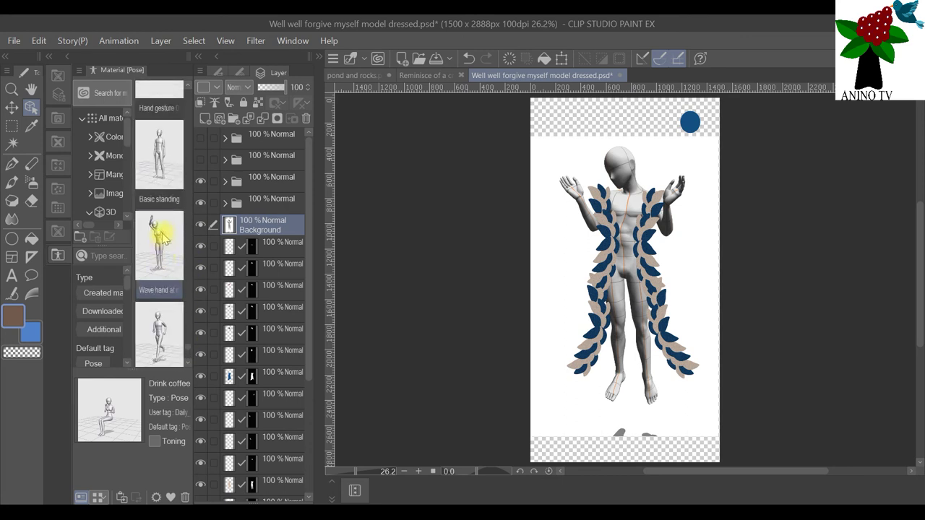
# Look through the full-body and hand pose materials for the Well, well pose.
pyautogui.scroll(4, 163, 217)
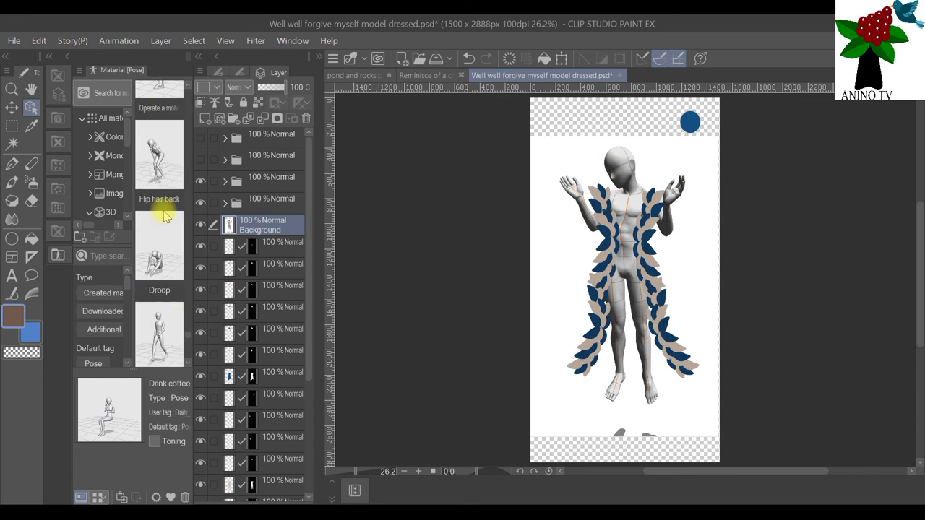
pyautogui.scroll(5, 164, 217)
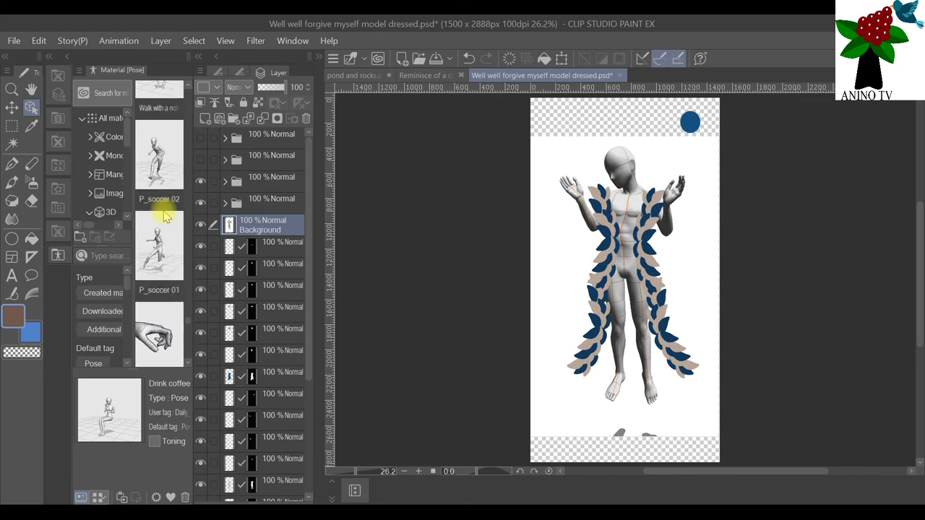
pyautogui.scroll(4, 164, 215)
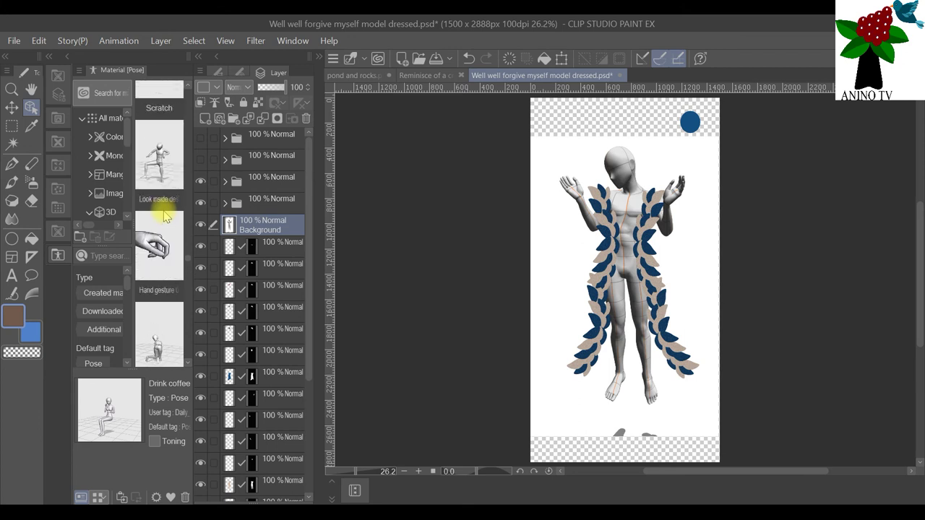
pyautogui.scroll(-3, 163, 215)
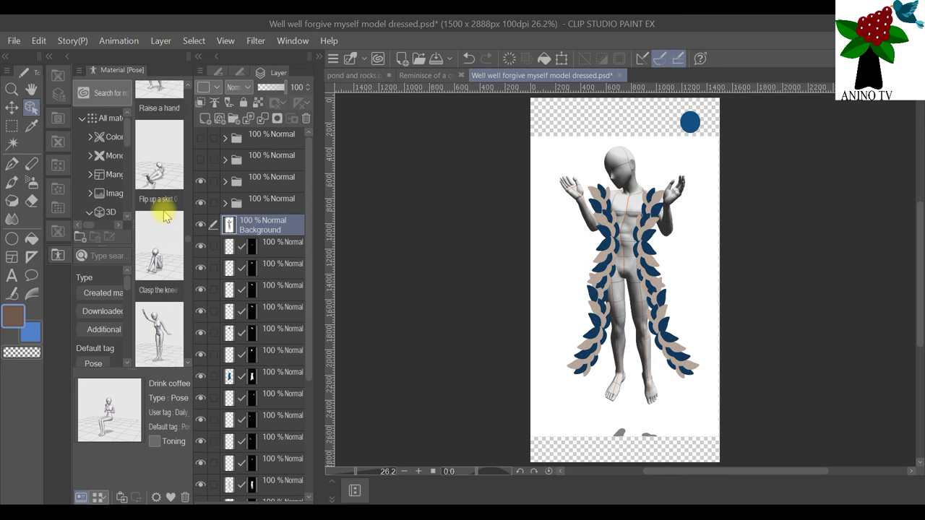
pyautogui.scroll(-3, 164, 215)
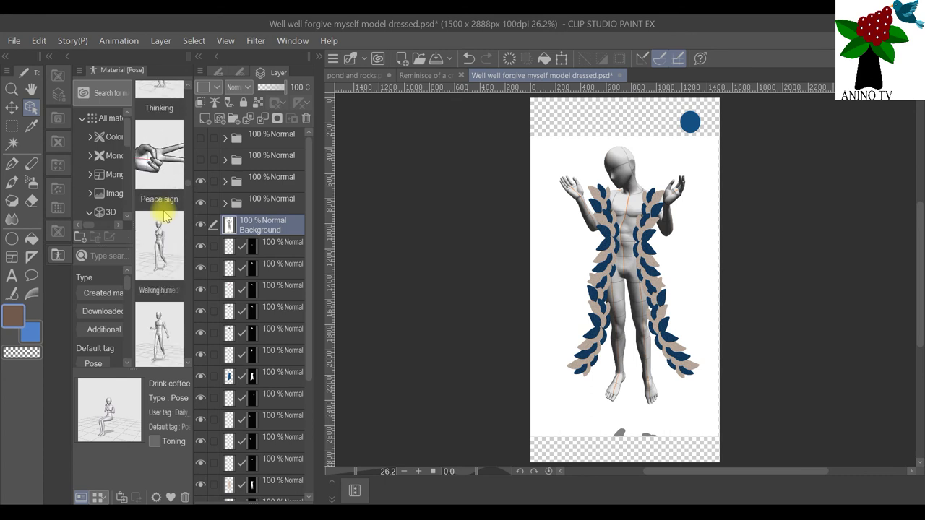
pyautogui.scroll(-2, 164, 215)
pyautogui.scroll(-5, 165, 215)
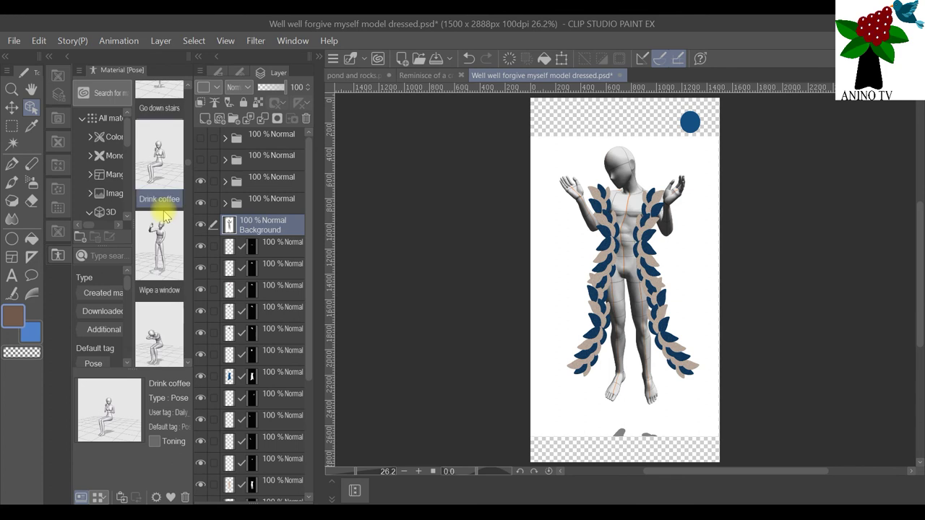
pyautogui.scroll(-5, 165, 215)
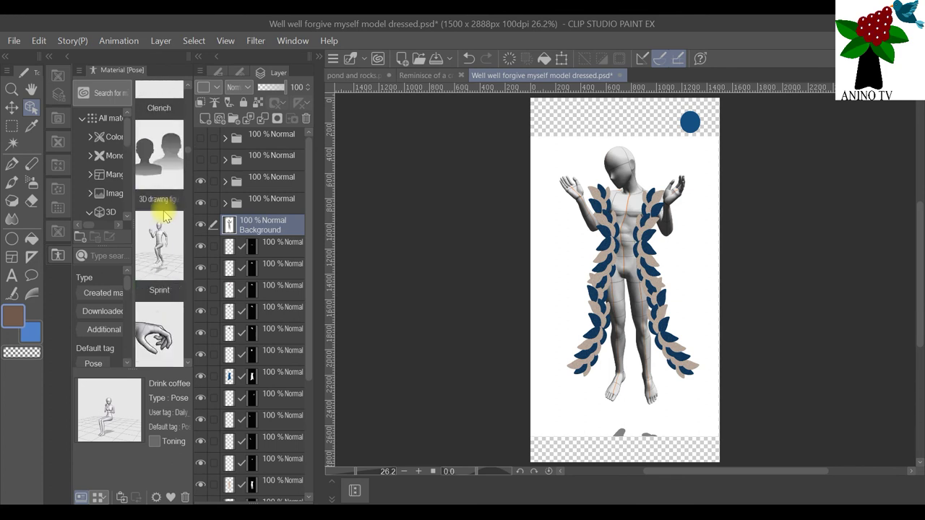
pyautogui.scroll(-2, 165, 215)
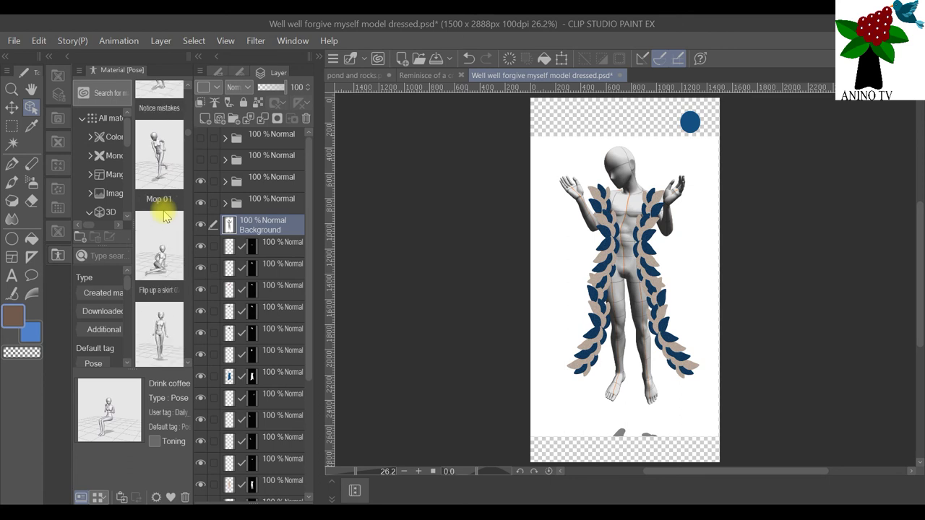
pyautogui.scroll(-4, 165, 215)
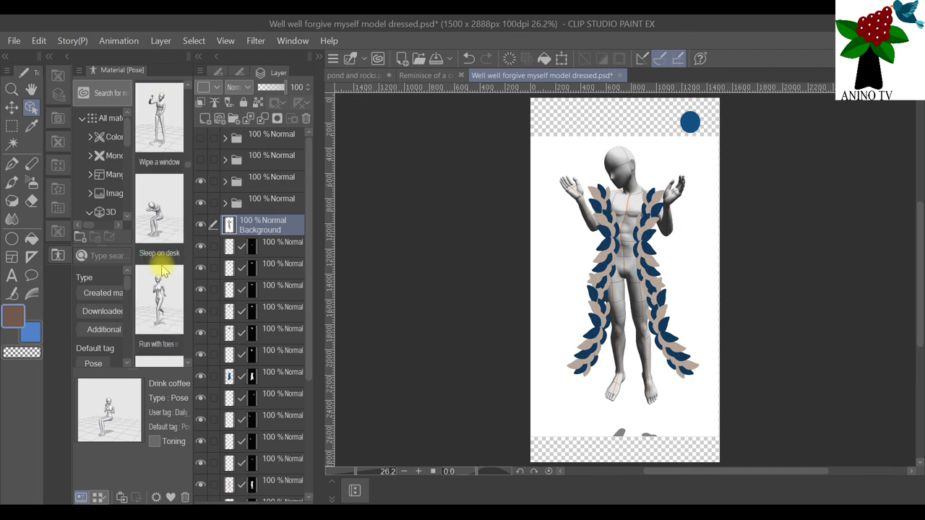
pyautogui.scroll(-3, 162, 270)
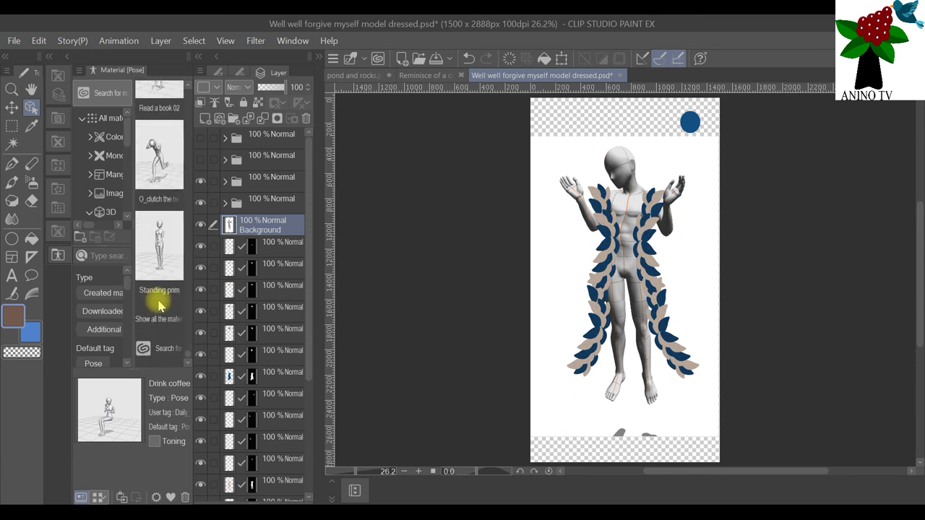
pyautogui.scroll(-3, 163, 288)
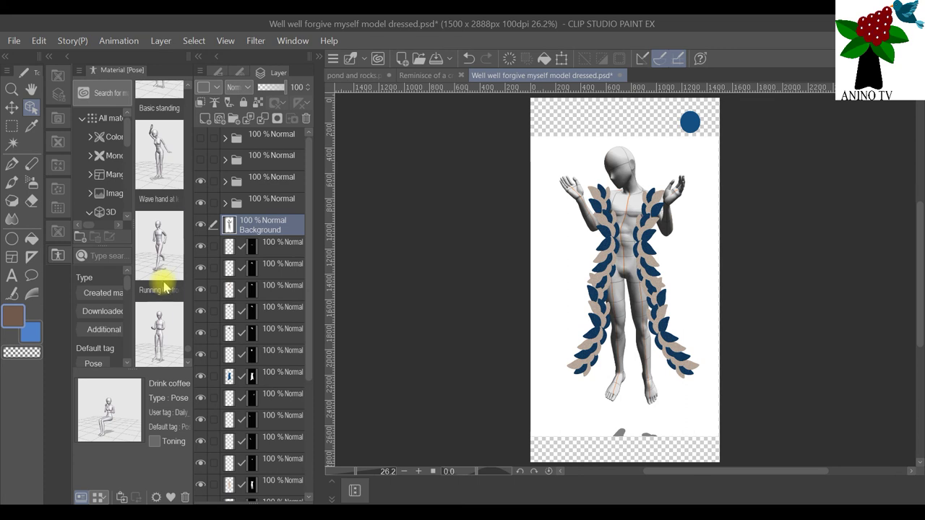
pyautogui.scroll(-6, 161, 251)
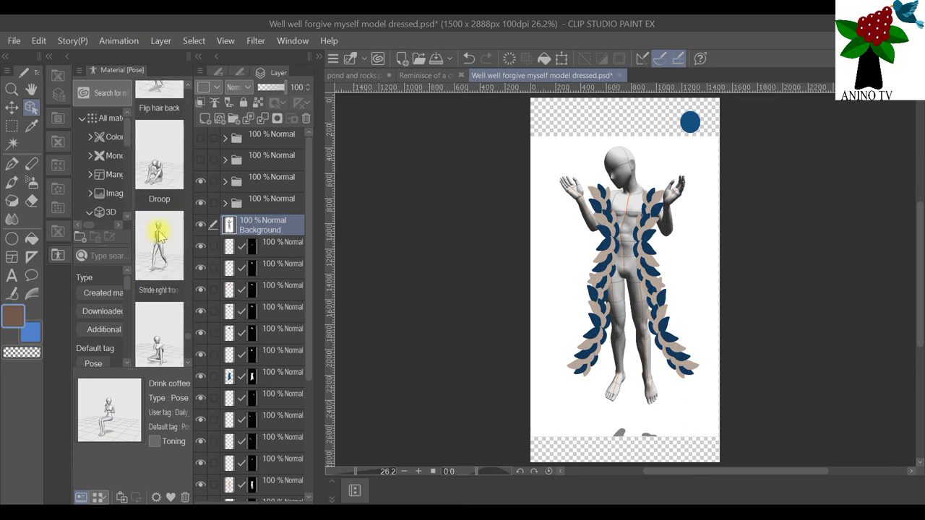
pyautogui.scroll(-3, 159, 235)
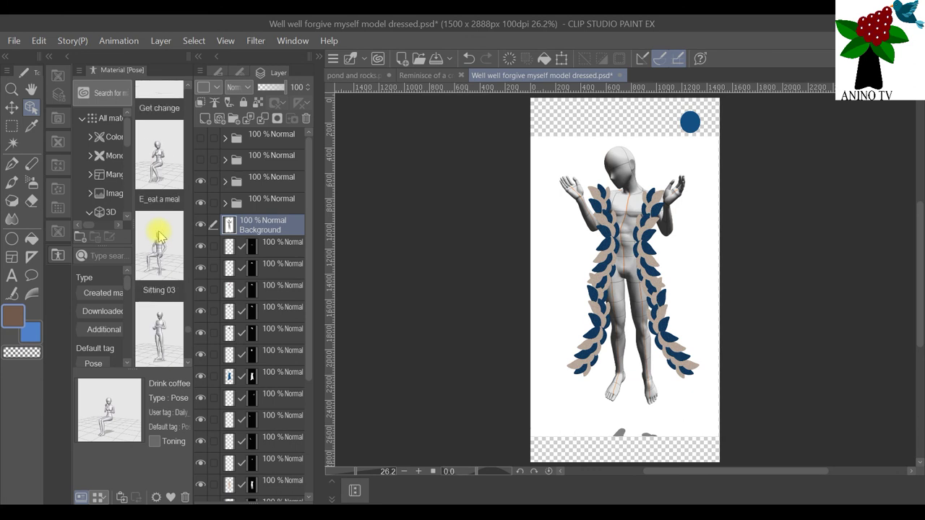
pyautogui.scroll(-3, 159, 235)
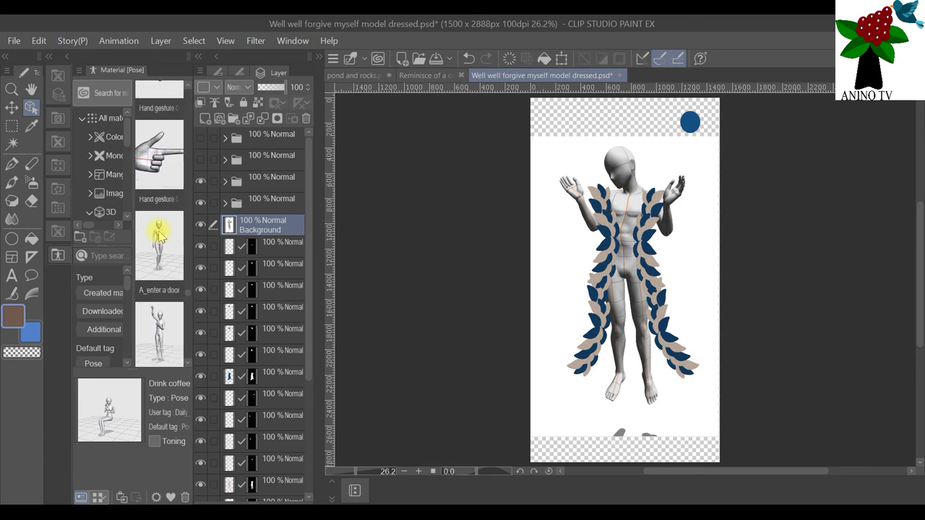
pyautogui.scroll(-3, 159, 234)
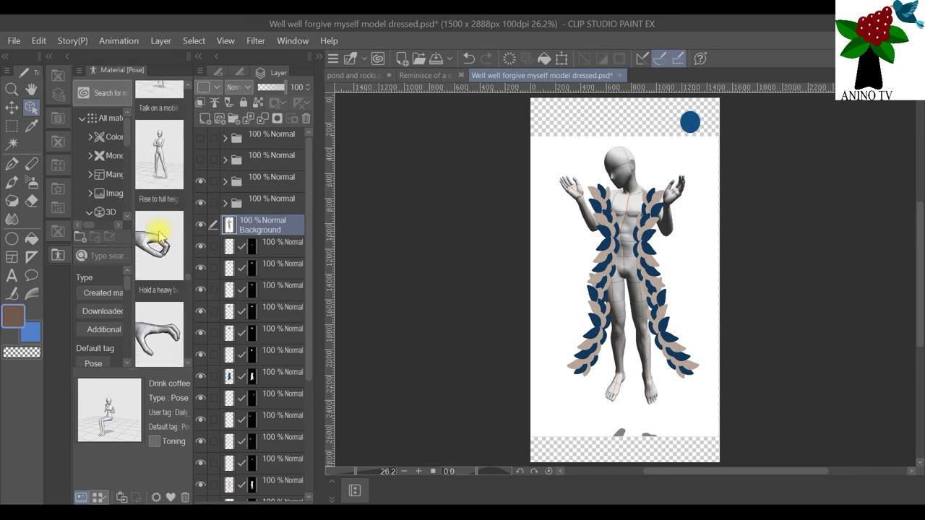
pyautogui.scroll(2, 158, 235)
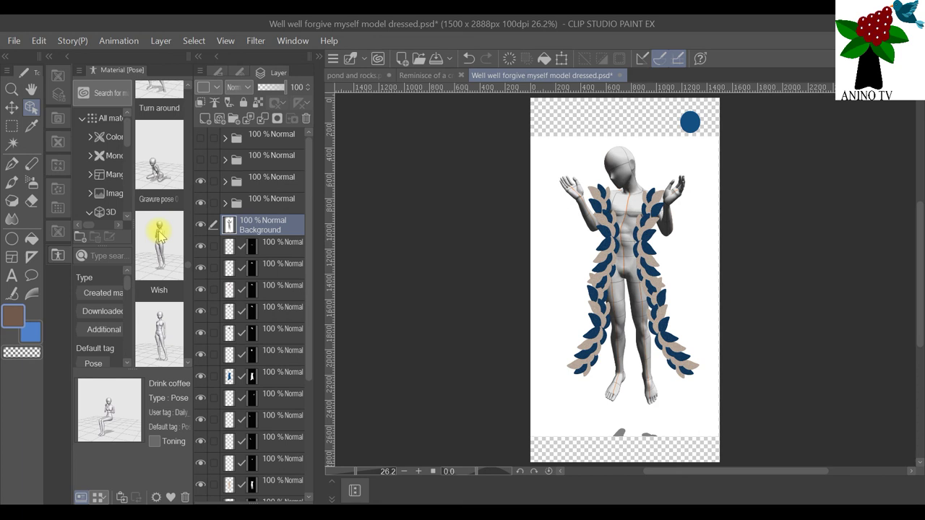
pyautogui.scroll(1, 159, 235)
pyautogui.scroll(-4, 157, 233)
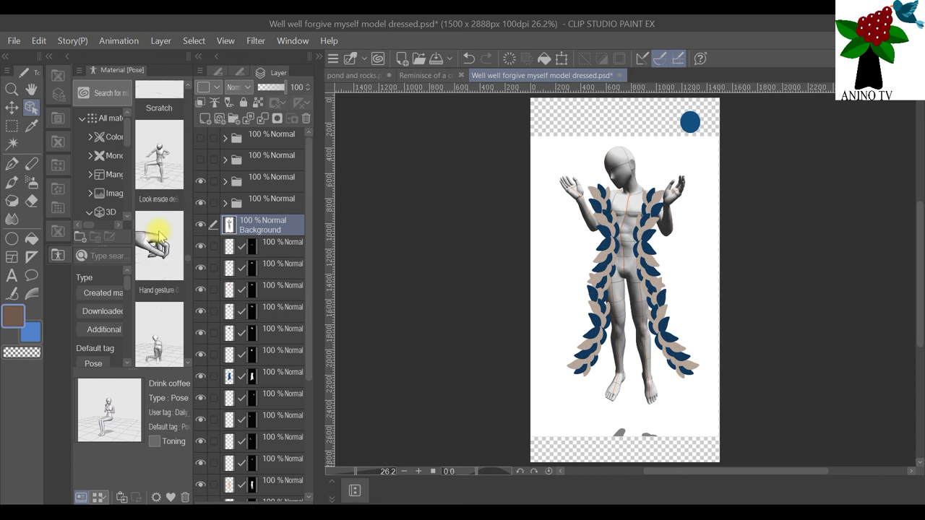
pyautogui.scroll(-5, 157, 233)
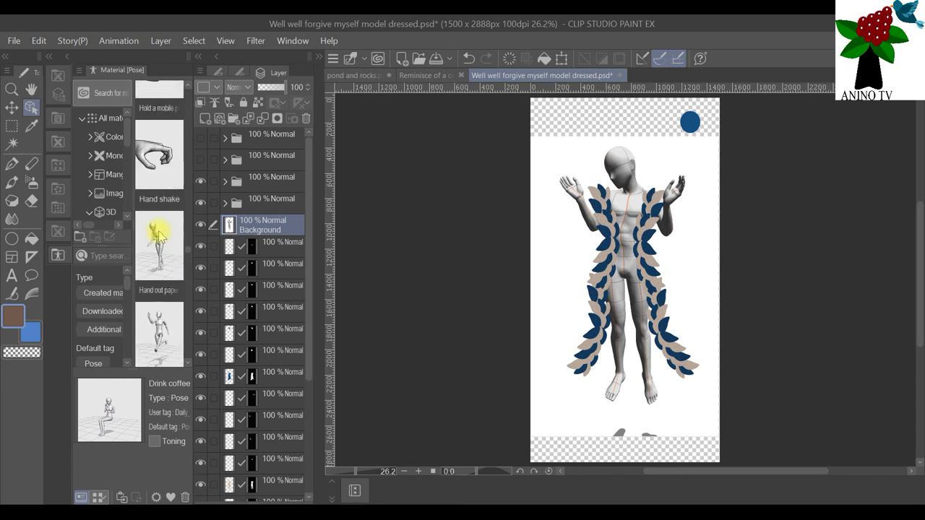
pyautogui.scroll(-4, 158, 235)
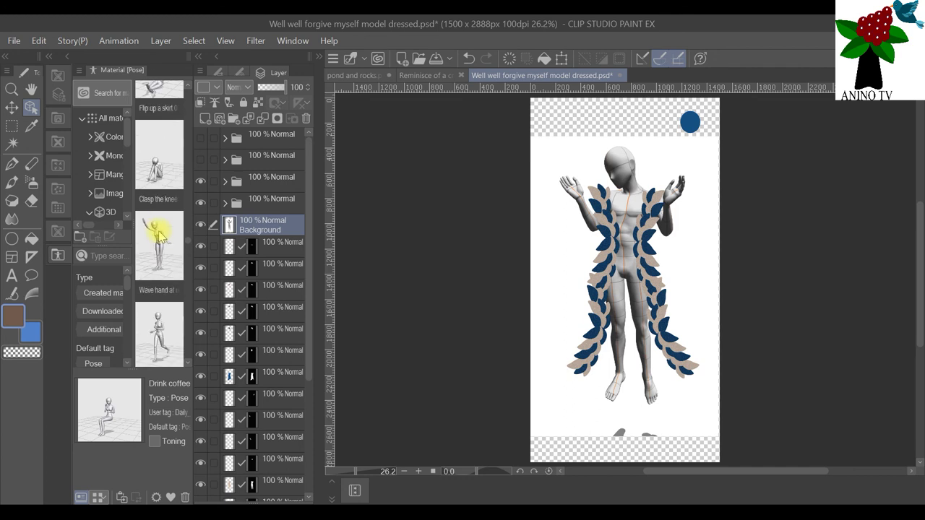
pyautogui.scroll(-4, 157, 234)
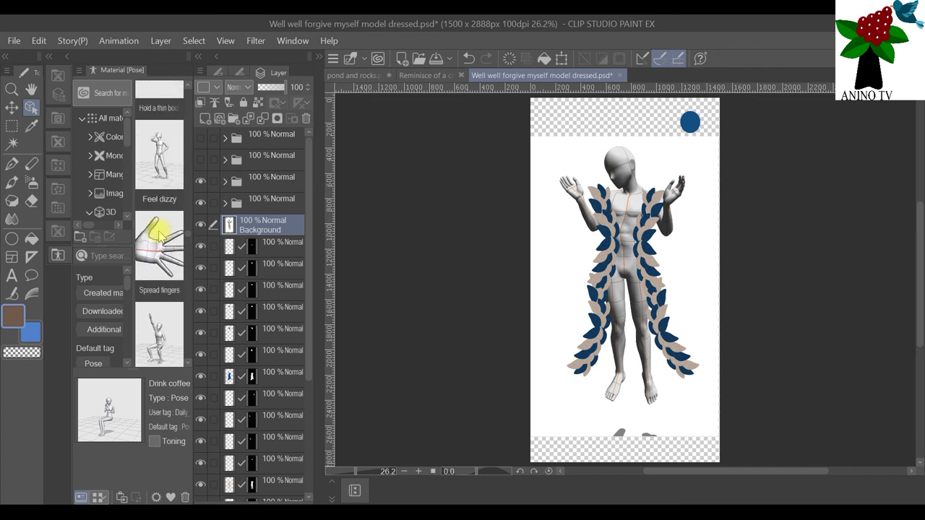
# Add the Well, well pose model directly above the Background layer and pull its raised left hand in towards the chest.
pyautogui.click(158, 235)
pyautogui.moveTo(154, 260); pyautogui.dragTo(532, 190)
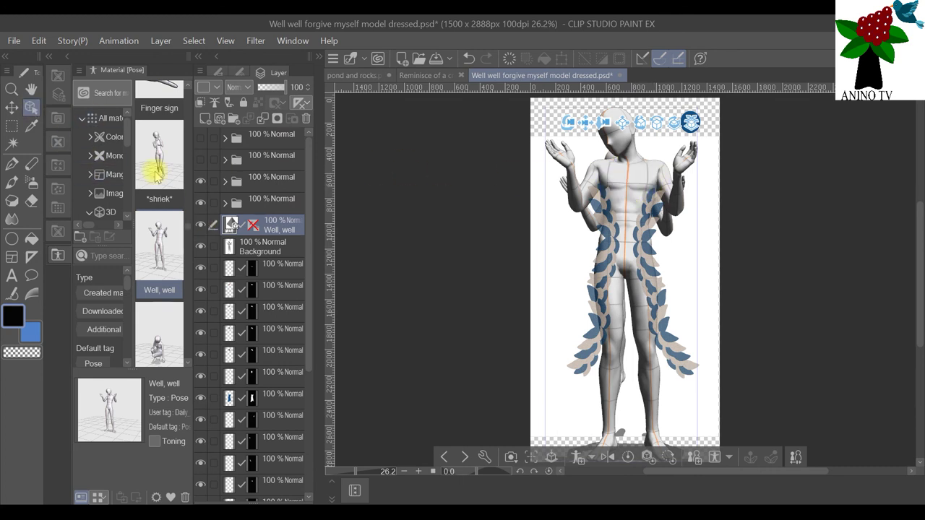
pyautogui.click(11, 108)
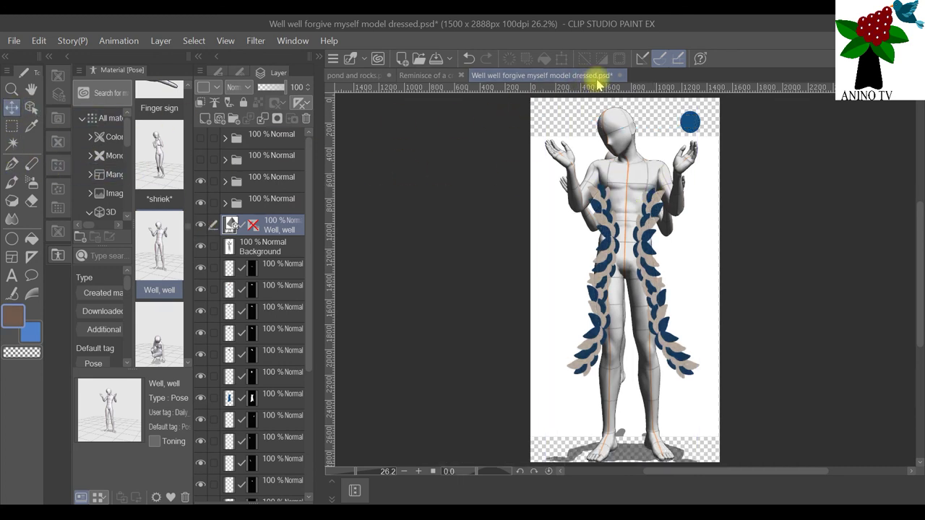
pyautogui.click(31, 107)
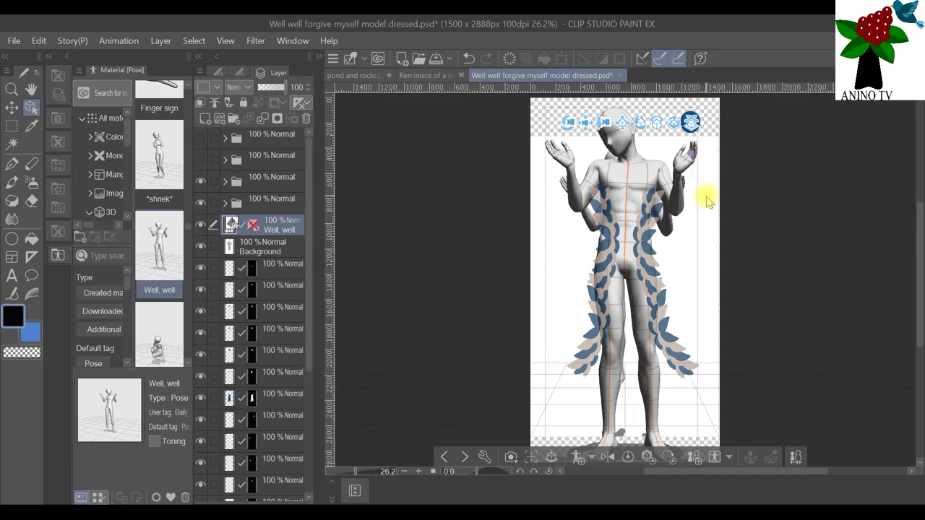
pyautogui.moveTo(692, 165); pyautogui.dragTo(628, 166)
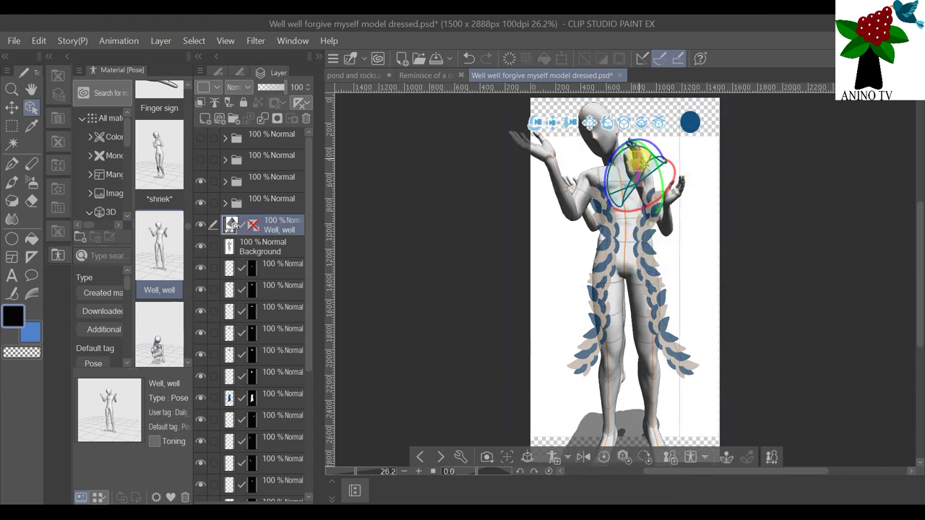
# Compare with the seated figure in pond and rocks, and hide the Well, well model and Background layers of the dressed figure file.
pyautogui.click(354, 76)
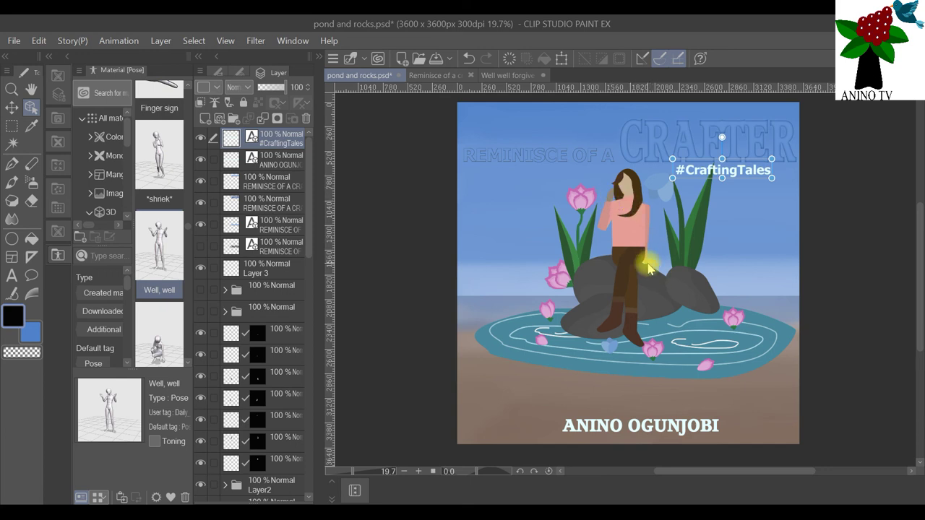
pyautogui.click(507, 76)
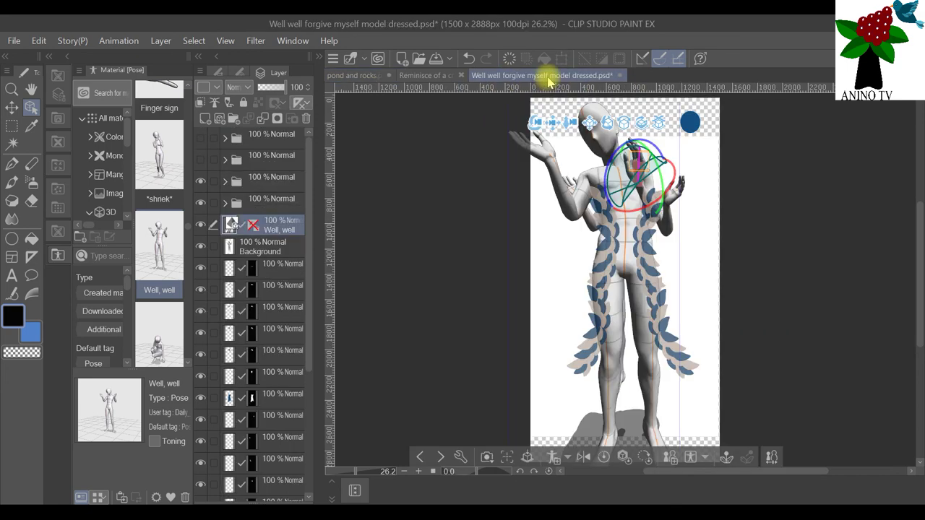
pyautogui.click(200, 225)
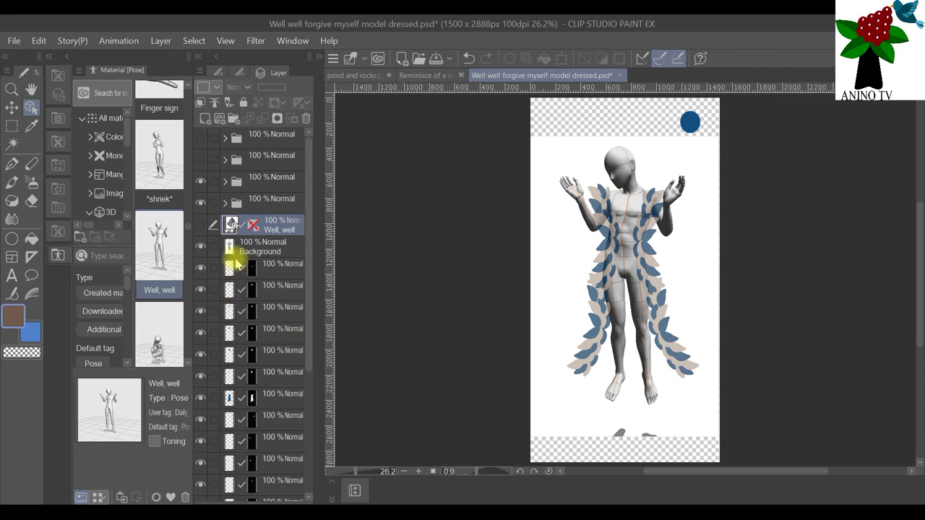
pyautogui.click(200, 247)
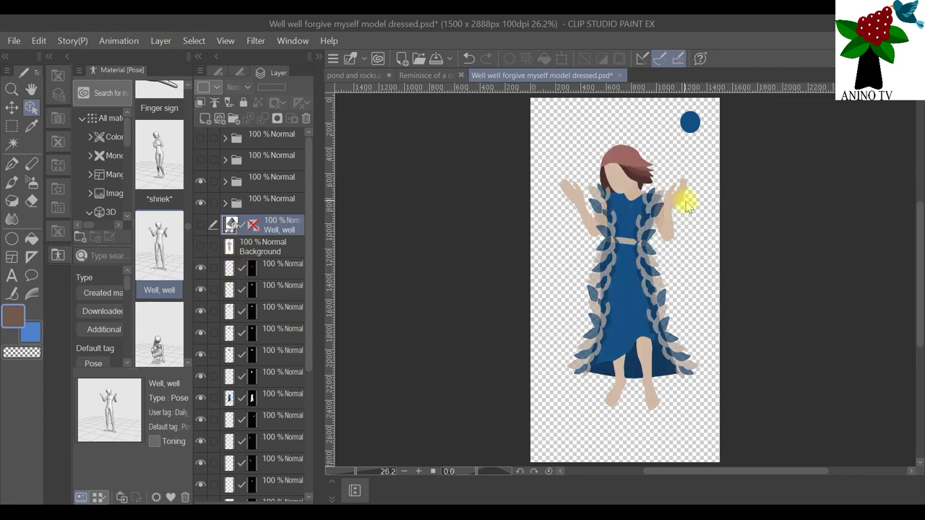
# Move the Background layer back to the bottom of the layer stack and show it behind the dressed figure.
pyautogui.moveTo(701, 335); pyautogui.dragTo(691, 334)
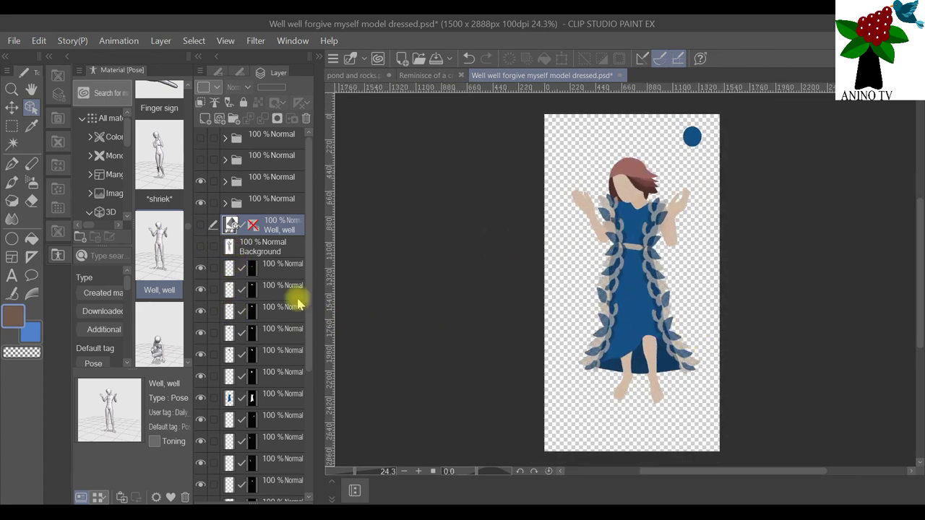
pyautogui.click(284, 252)
pyautogui.scroll(-2, 288, 217)
pyautogui.moveTo(289, 192); pyautogui.dragTo(268, 494)
pyautogui.scroll(-1, 302, 394)
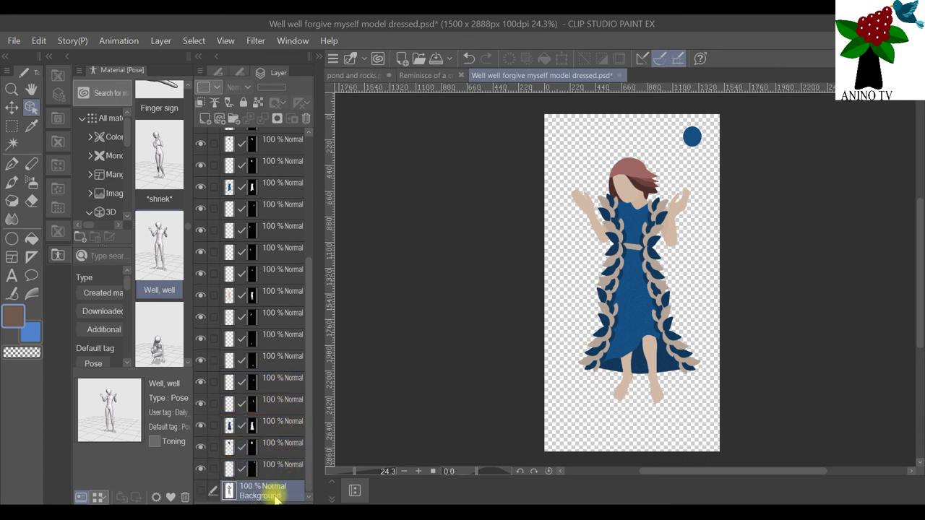
pyautogui.click(201, 492)
pyautogui.scroll(1, 614, 105)
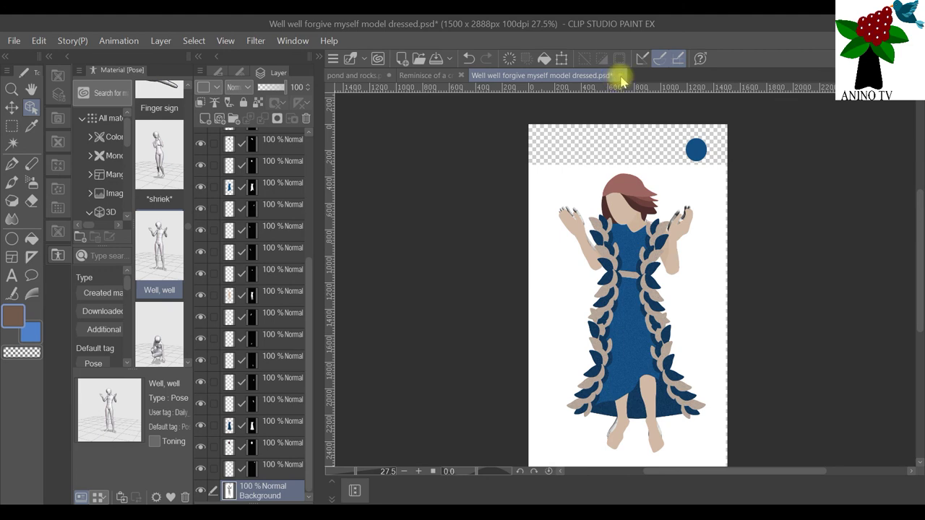
# Close the dressed model file without saving its changes and close the act of forgiveness cover as well.
pyautogui.click(620, 75)
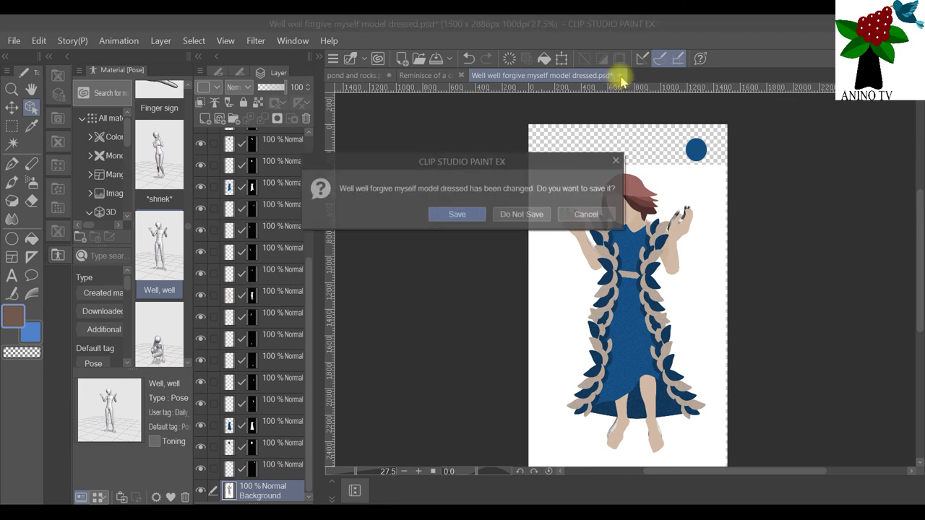
pyautogui.click(533, 212)
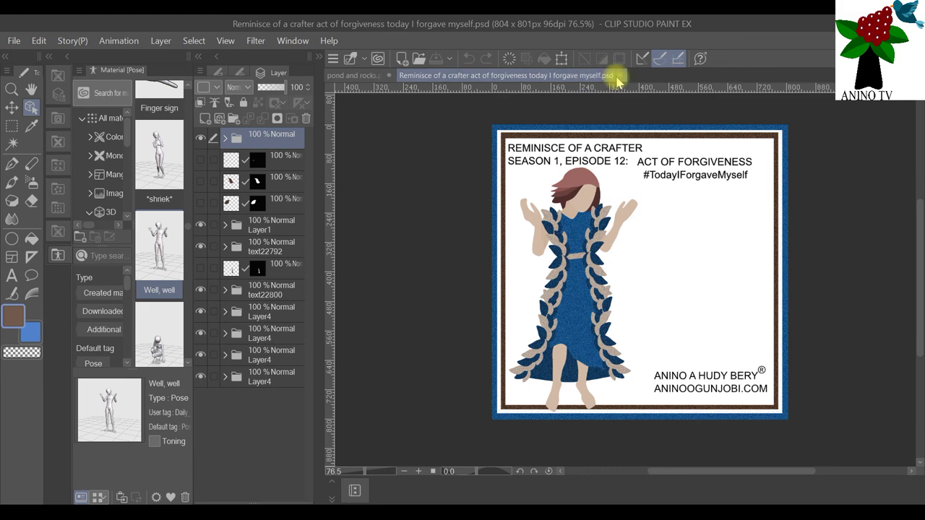
pyautogui.hotkey('ctrl', 'w')
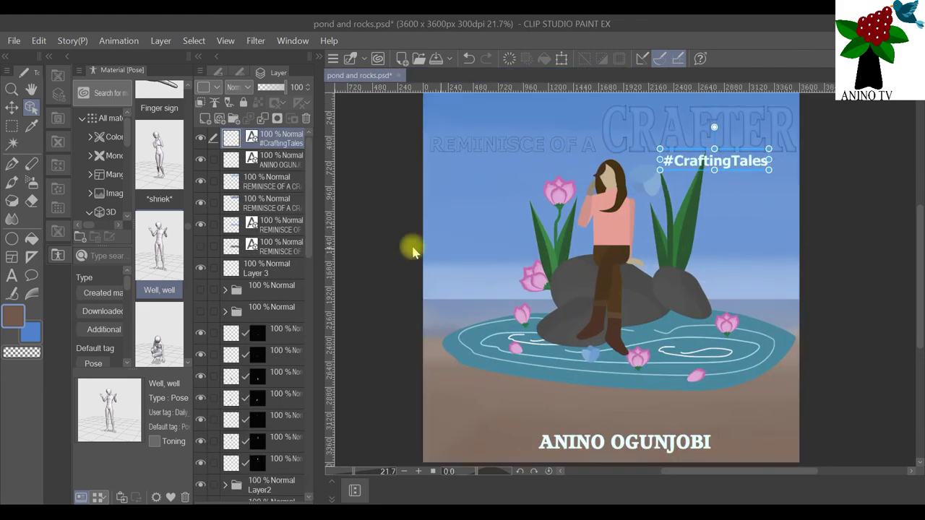
# Save the pond and rocks artwork in CLIP STUDIO FORMAT under the name Reminisce of a crafter series book cover.
pyautogui.click(14, 42)
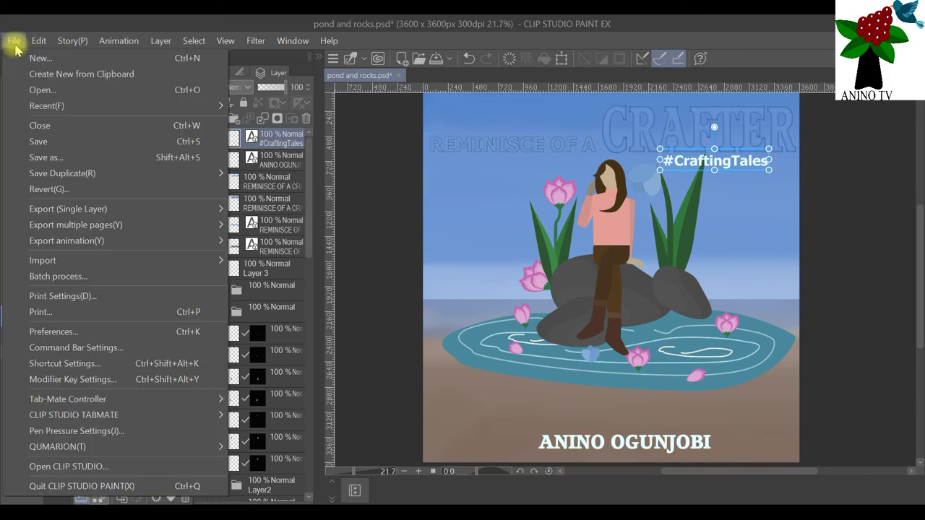
pyautogui.click(63, 153)
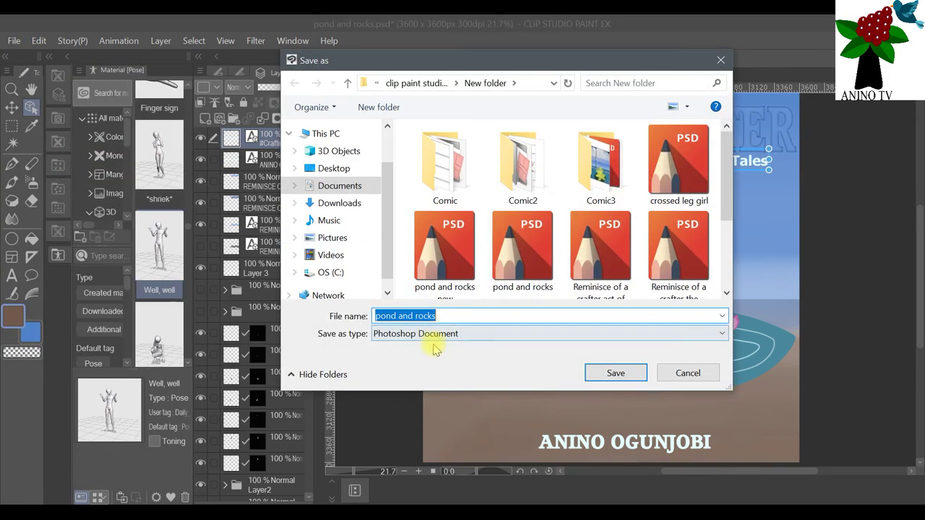
pyautogui.click(439, 334)
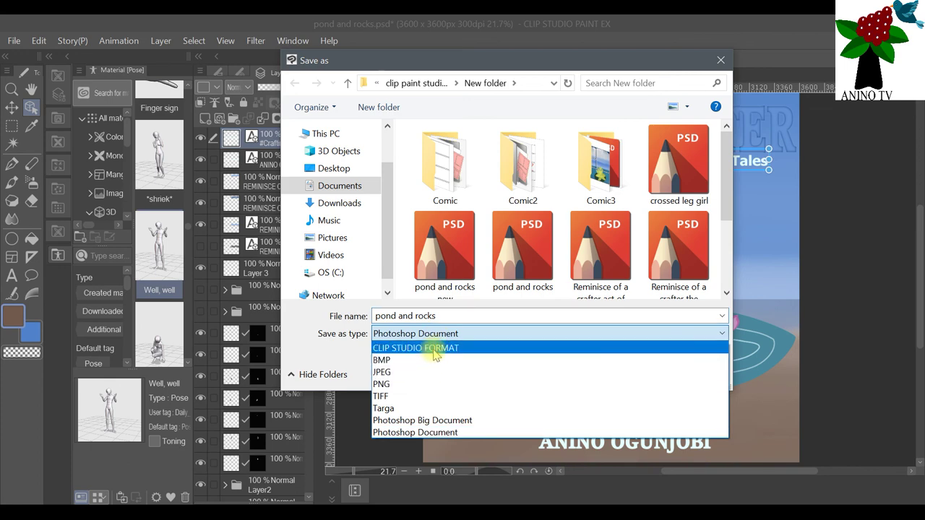
pyautogui.click(434, 350)
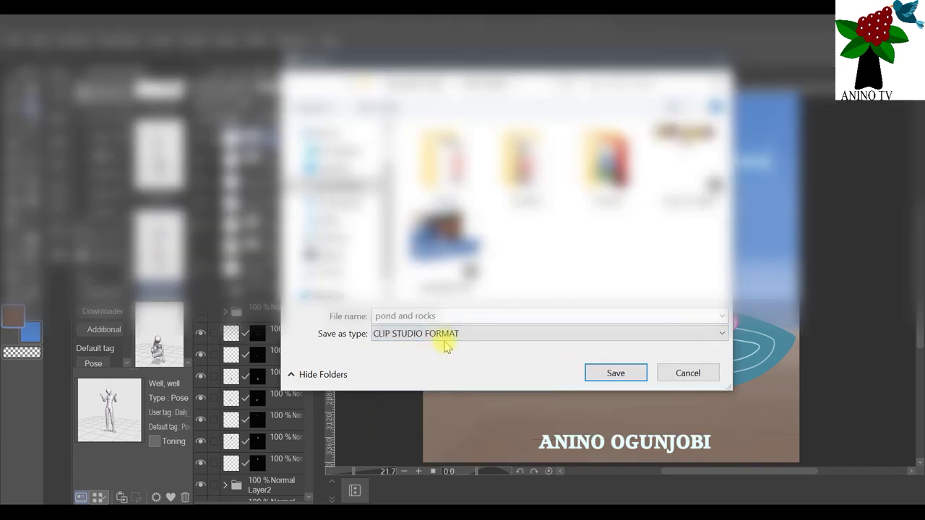
pyautogui.click(458, 316)
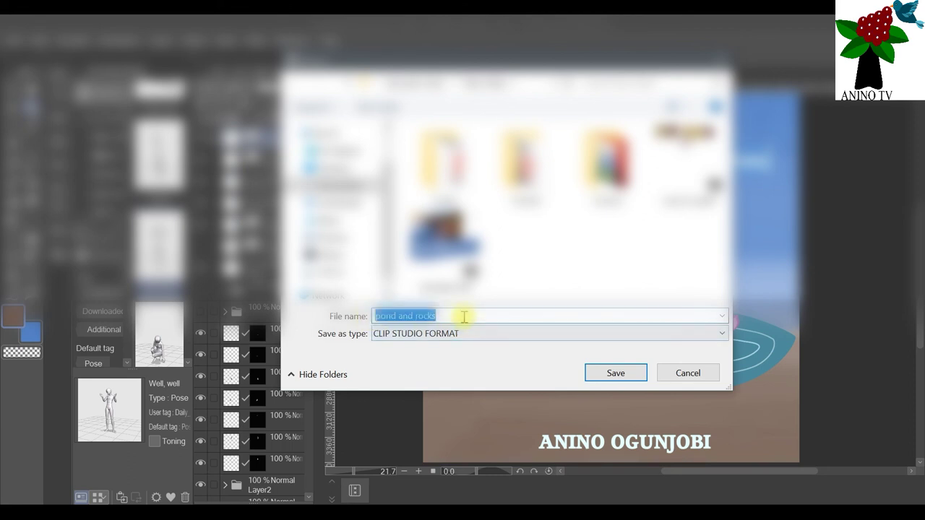
pyautogui.click(464, 315)
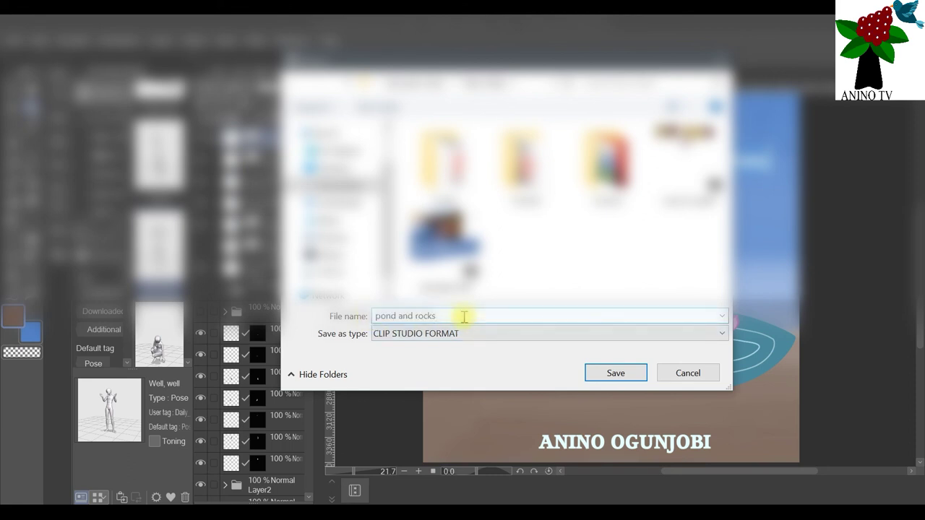
pyautogui.press('Down')
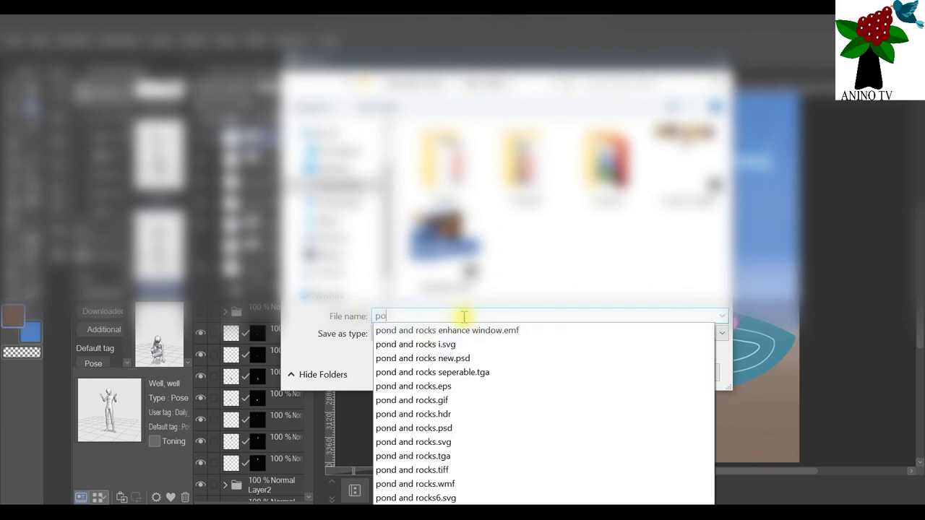
pyautogui.press('BackSpace')
pyautogui.press('BackSpace')
pyautogui.press('BackSpace')
pyautogui.write('Reminisce of a crafter')
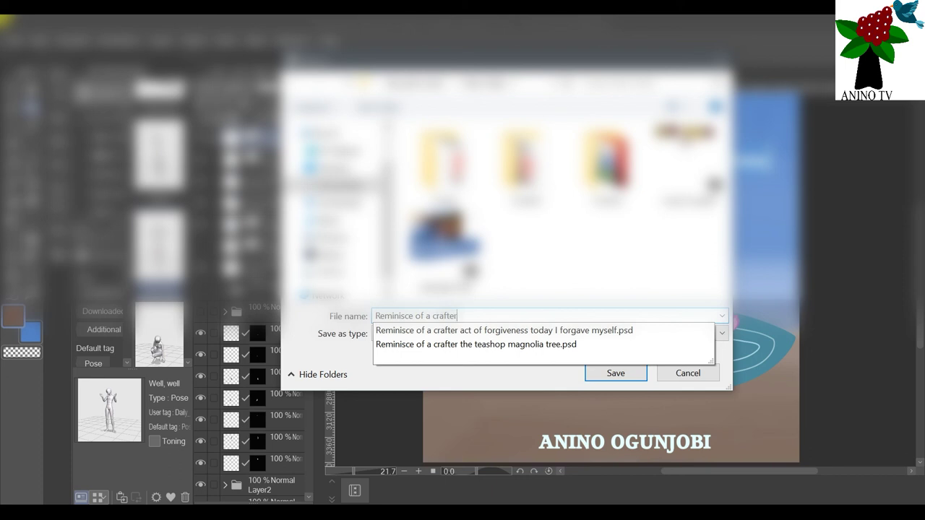
pyautogui.click(463, 316)
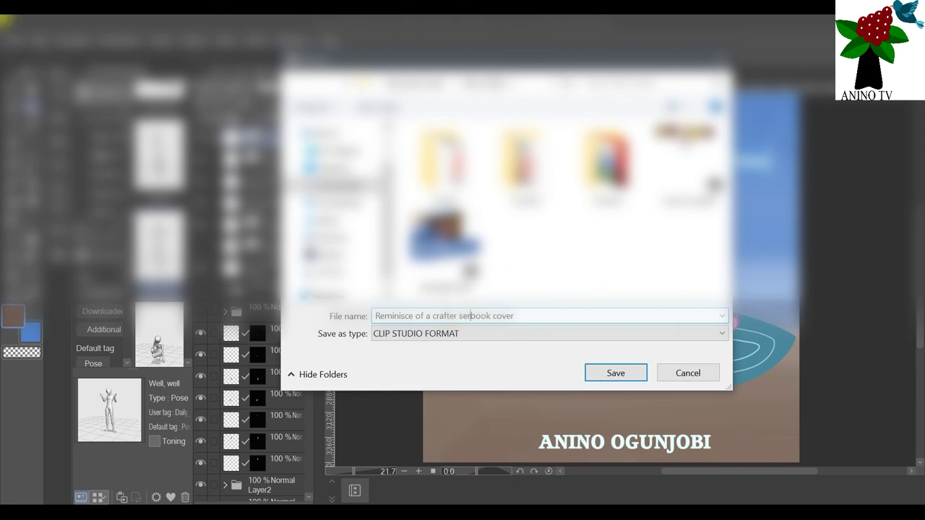
pyautogui.click(616, 374)
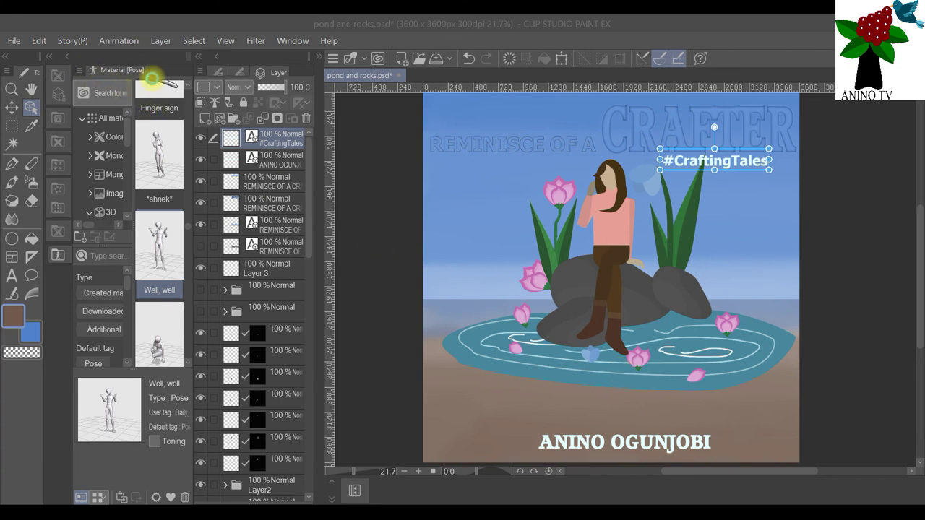
# Save the book cover also as a Photoshop Document under the same name, accepting that incompatible layers are rasterized.
pyautogui.click(14, 41)
pyautogui.click(45, 156)
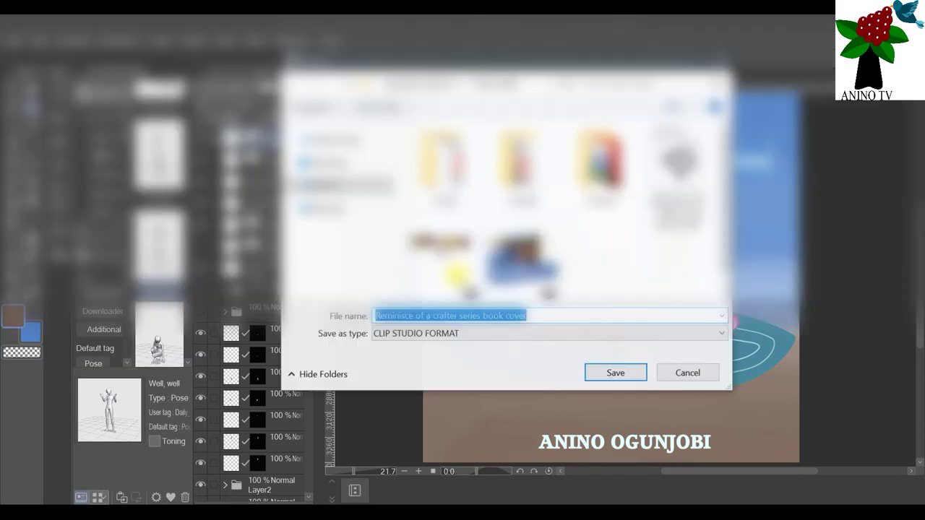
pyautogui.click(495, 334)
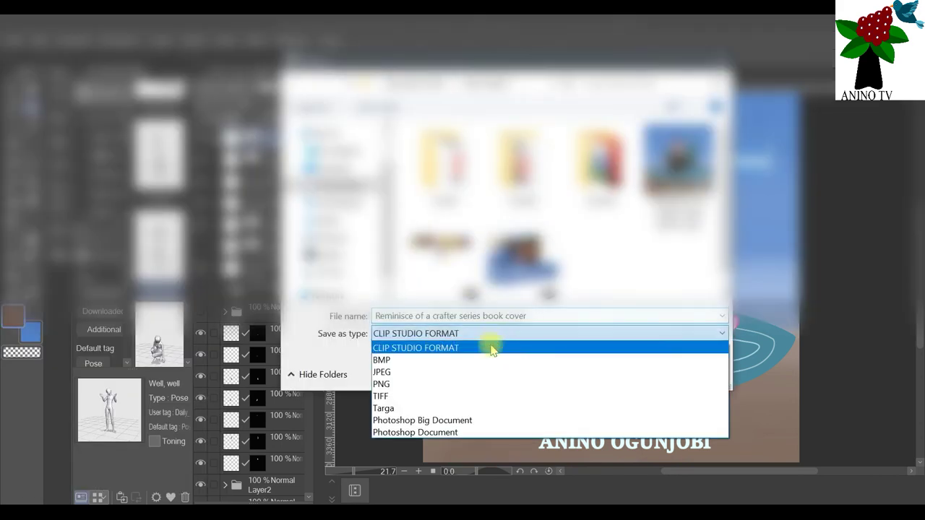
pyautogui.click(476, 432)
pyautogui.scroll(-1, 578, 253)
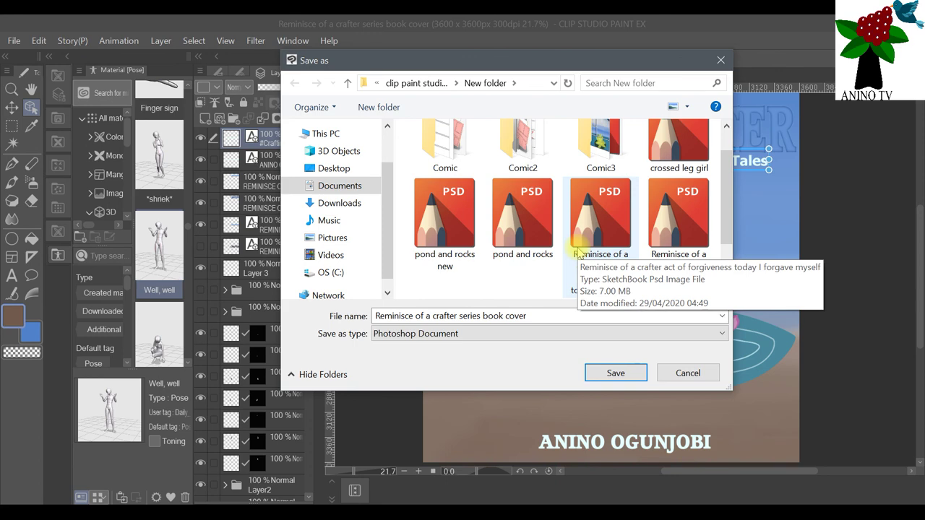
pyautogui.click(615, 374)
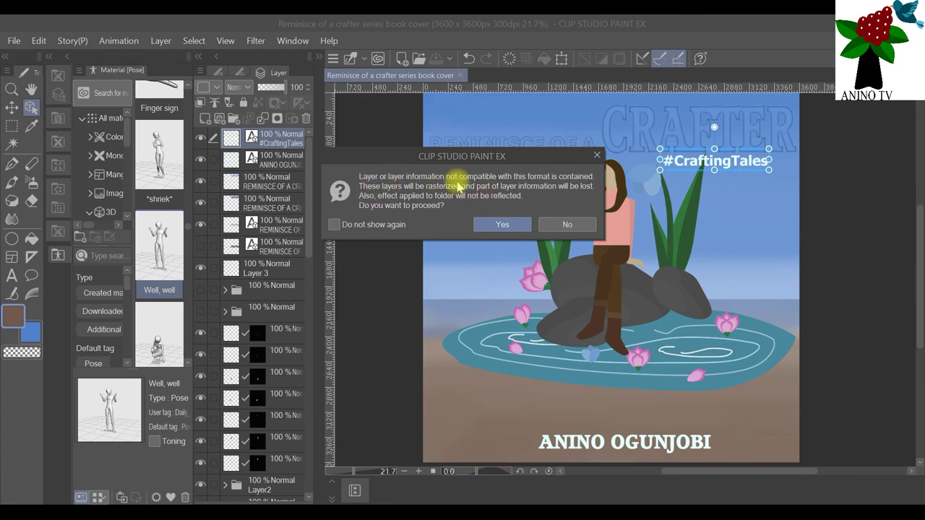
pyautogui.moveTo(393, 160); pyautogui.dragTo(423, 166)
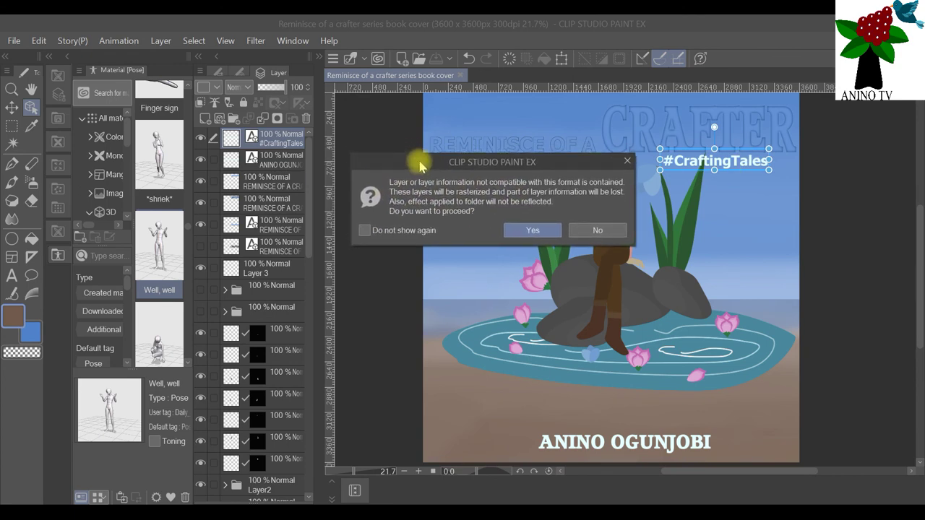
pyautogui.click(528, 231)
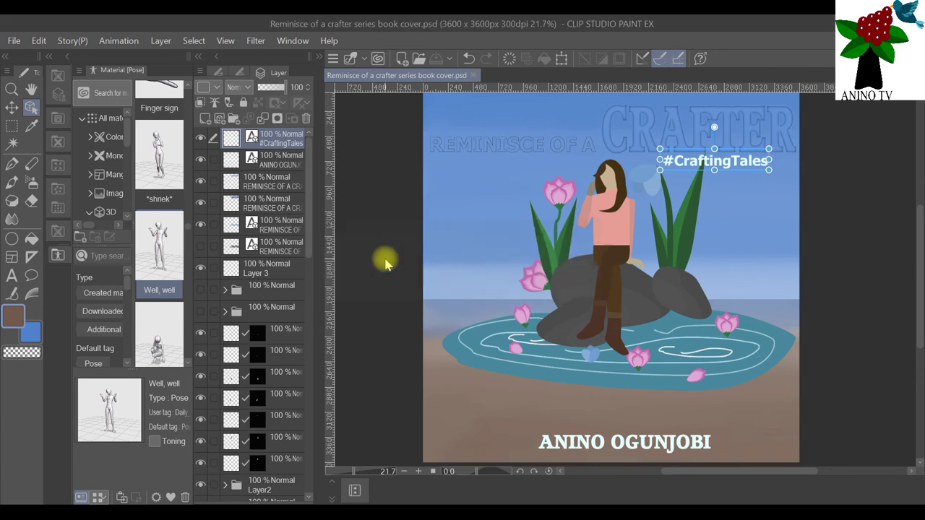
# Start a single-layer export of the cover as a JPEG named Reminisce of a crafter series book cover.
pyautogui.click(13, 42)
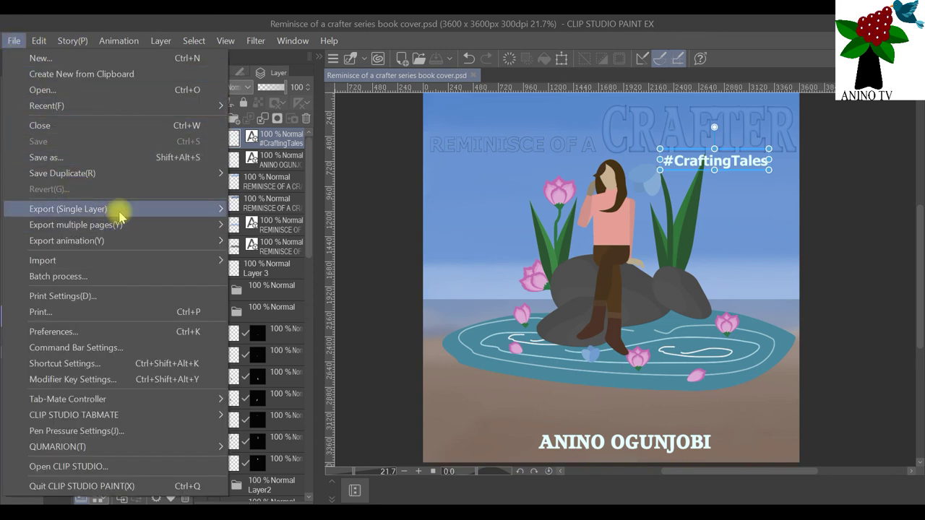
pyautogui.moveTo(120, 208)
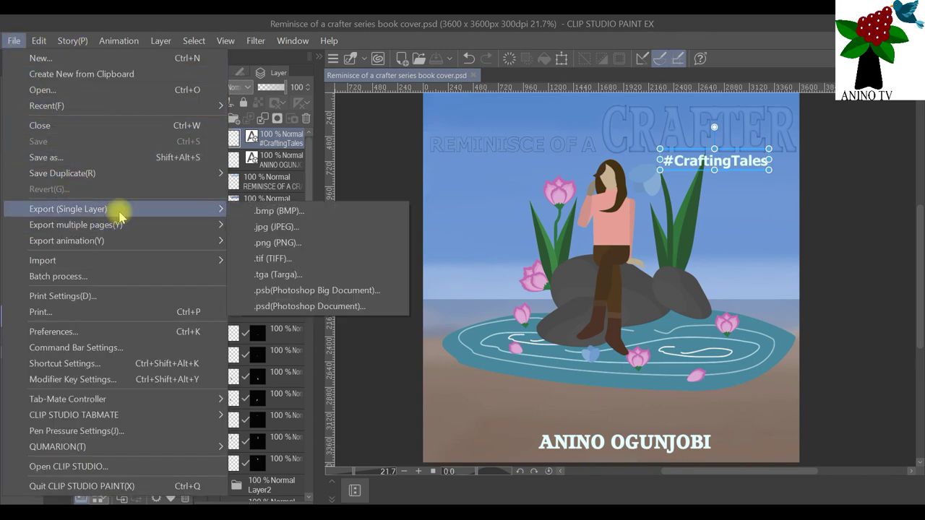
pyautogui.click(347, 227)
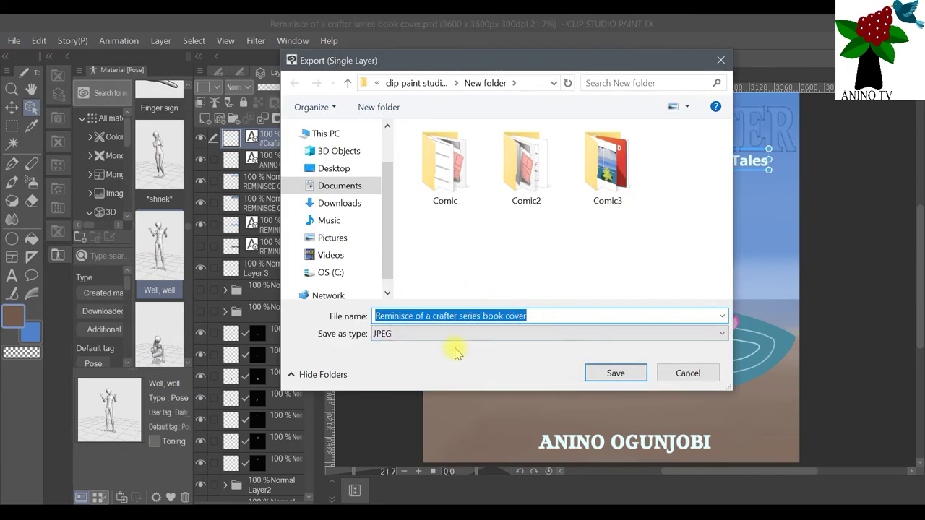
pyautogui.click(433, 333)
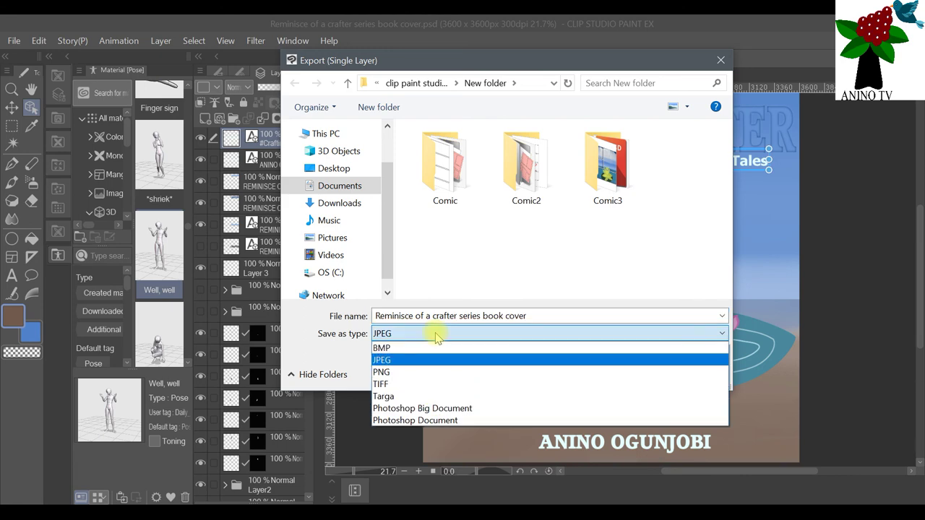
pyautogui.click(455, 360)
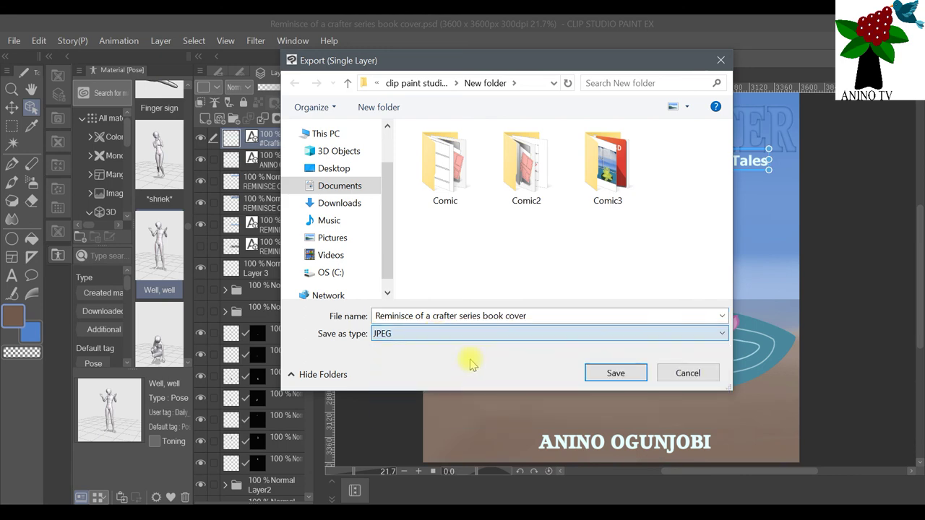
pyautogui.click(611, 373)
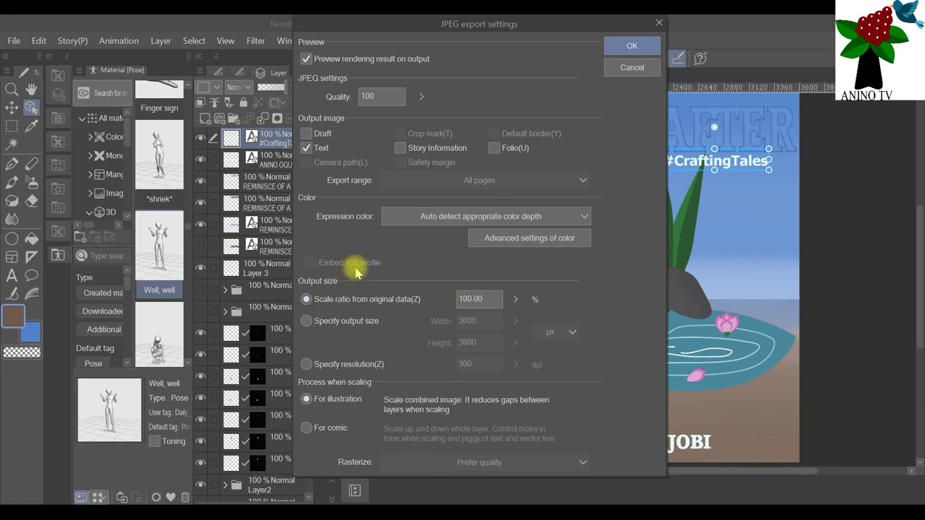
# Define the JPEG output size by resolution, try 72 dpi and 247 dpi, and set it to 300 dpi.
pyautogui.click(307, 364)
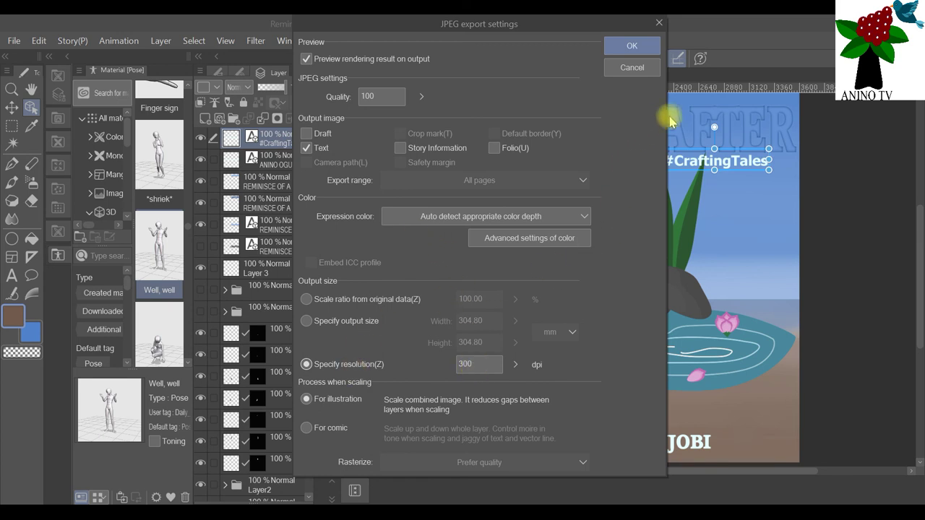
pyautogui.moveTo(531, 22); pyautogui.dragTo(281, 44)
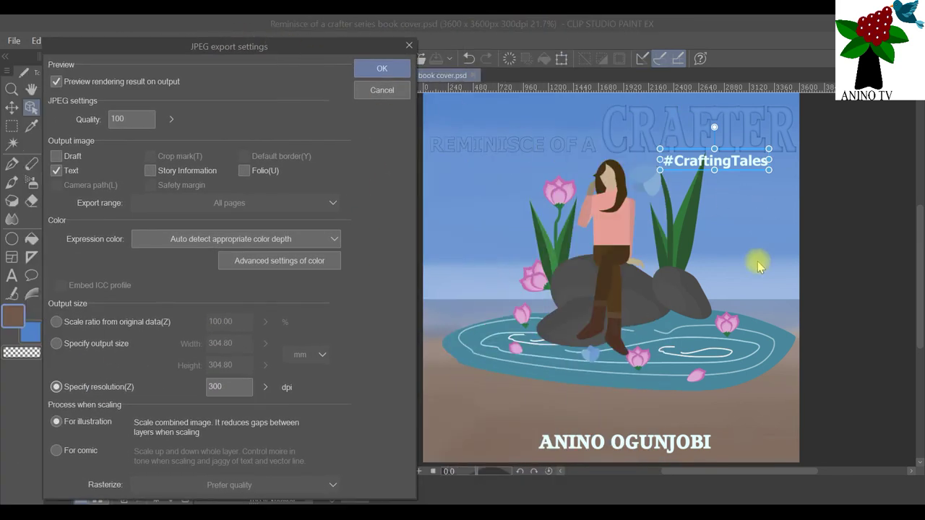
pyautogui.moveTo(351, 43); pyautogui.dragTo(613, 40)
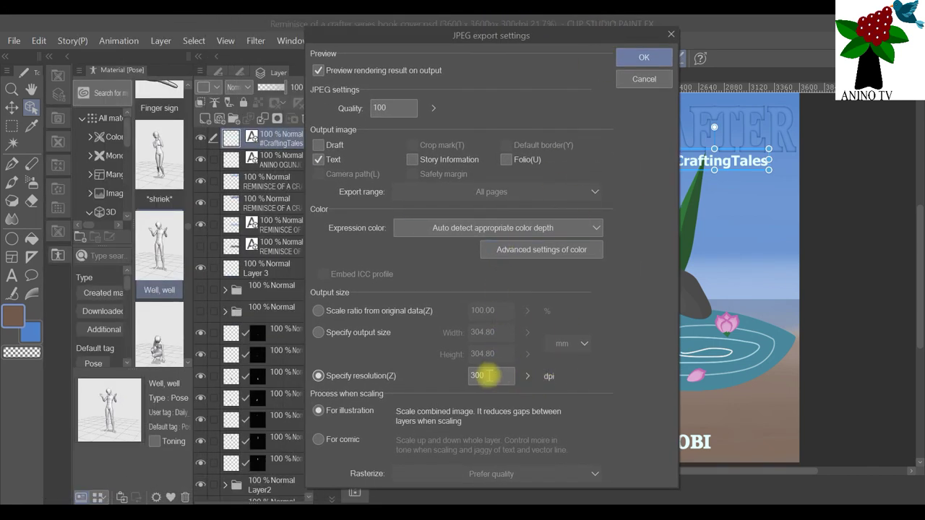
pyautogui.click(527, 377)
pyautogui.moveTo(527, 377)
pyautogui.mouseDown()
pyautogui.moveTo(528, 353)
pyautogui.moveTo(524, 387)
pyautogui.mouseUp()
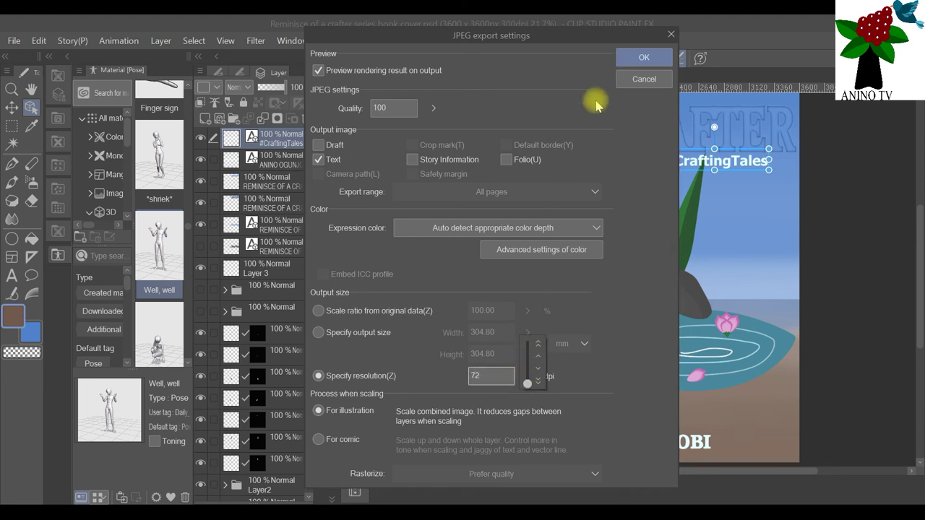
pyautogui.click(571, 369)
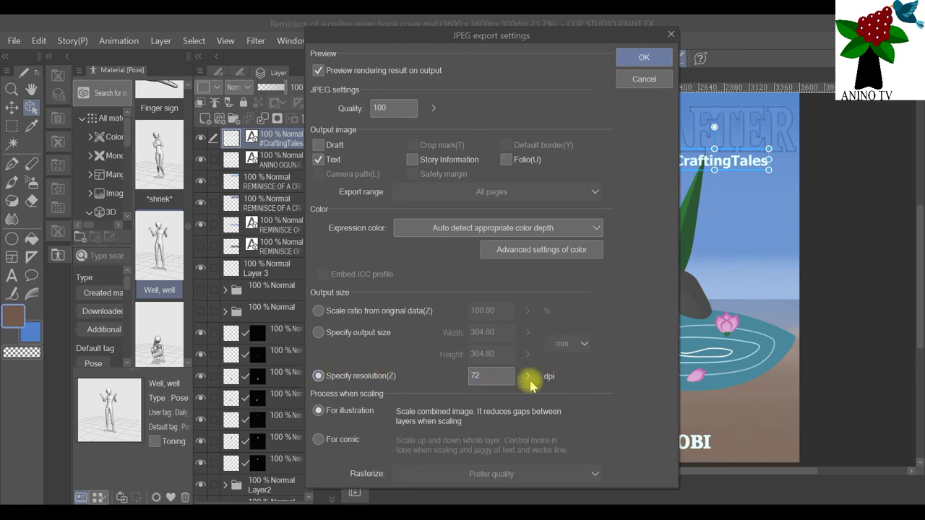
pyautogui.moveTo(528, 375)
pyautogui.mouseDown()
pyautogui.moveTo(528, 361)
pyautogui.moveTo(533, 372)
pyautogui.mouseUp()
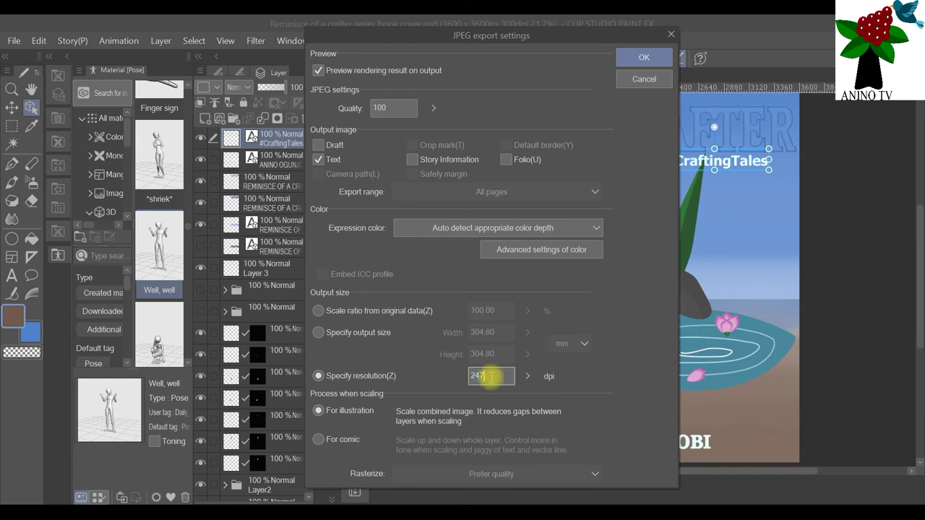
pyautogui.doubleClick(496, 376)
pyautogui.write('300')
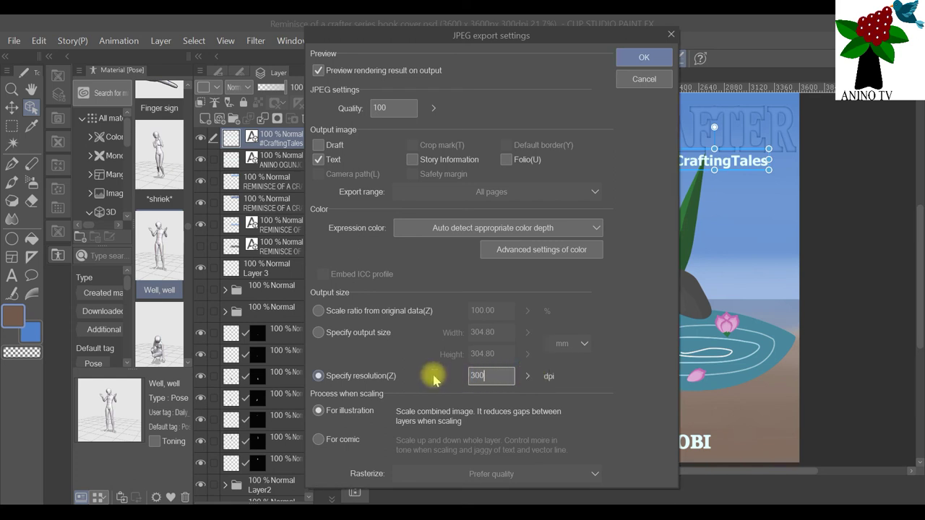
# Check the export preview at quality 100 and complete the JPEG export of the cover.
pyautogui.click(641, 61)
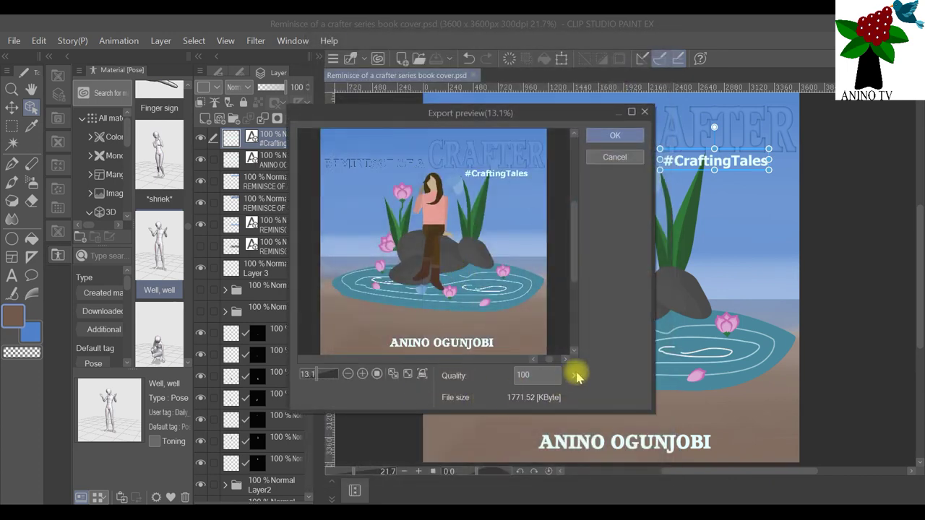
pyautogui.moveTo(576, 376); pyautogui.dragTo(611, 138)
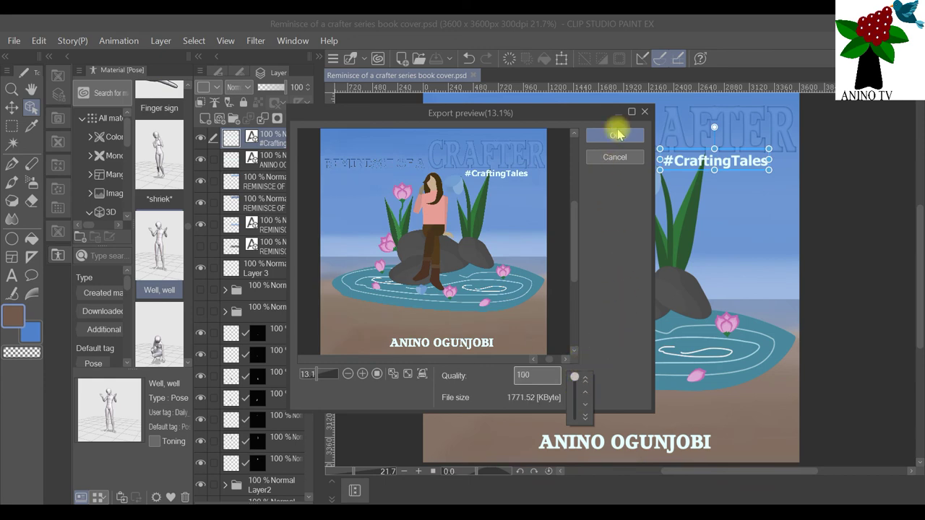
pyautogui.click(612, 137)
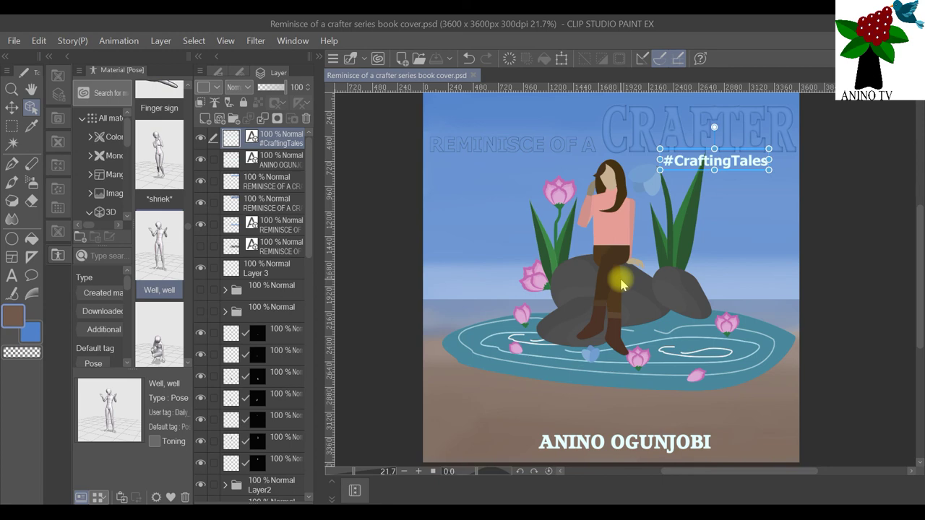
pyautogui.scroll(1, 663, 405)
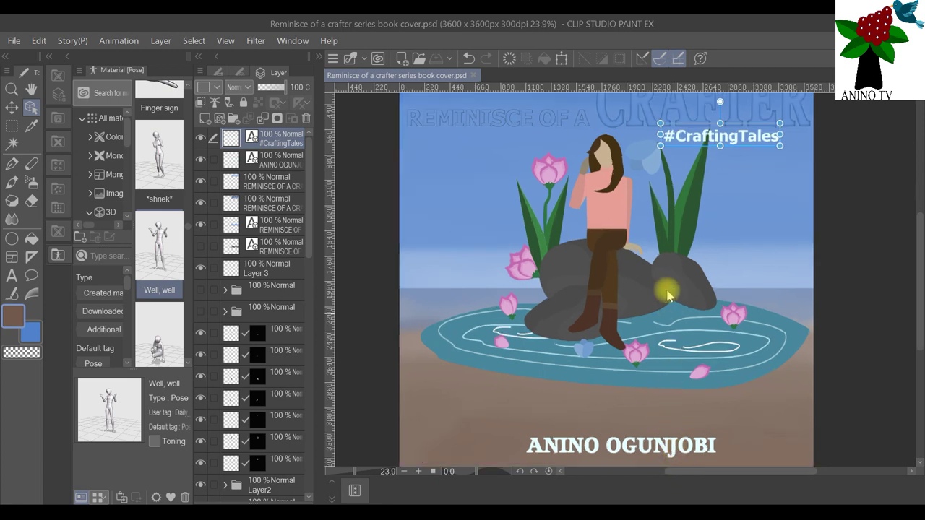
pyautogui.scroll(-1, 652, 273)
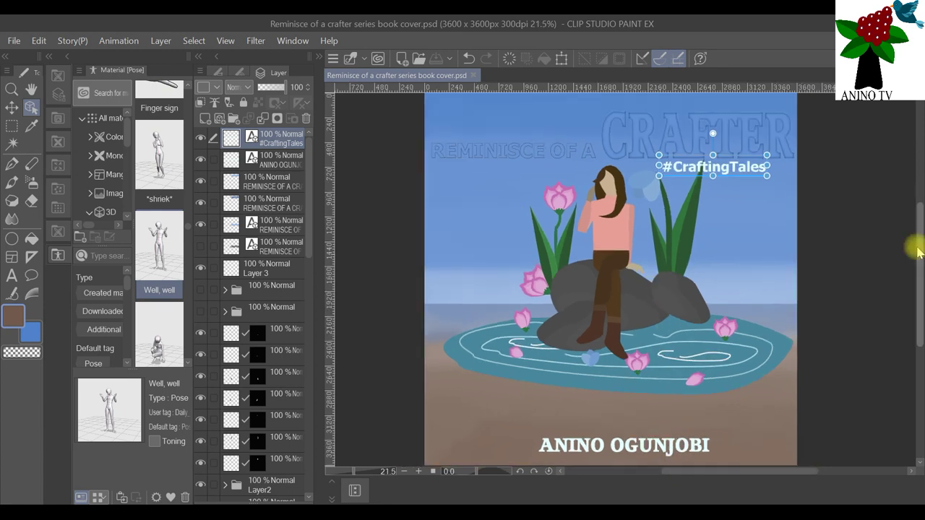